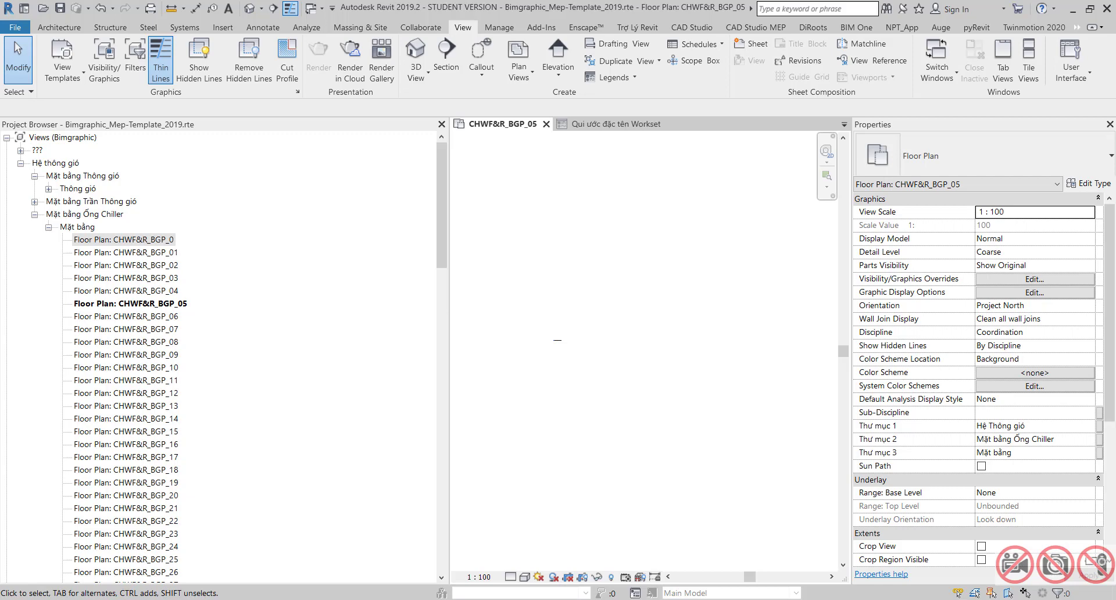
# Inspect the CHWF&R_BGP floor plans under Mặt bằng Ống Chiller in the Project Browser.
pyautogui.rightClick(147, 238)
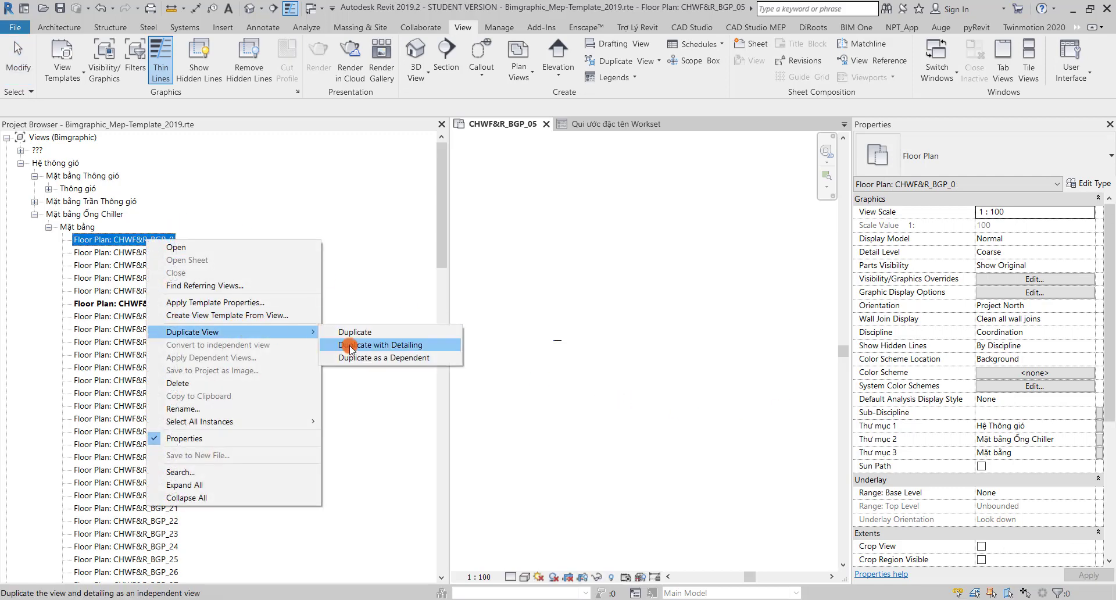
pyautogui.click(127, 278)
pyautogui.click(128, 277)
pyautogui.scroll(-2, 140, 287)
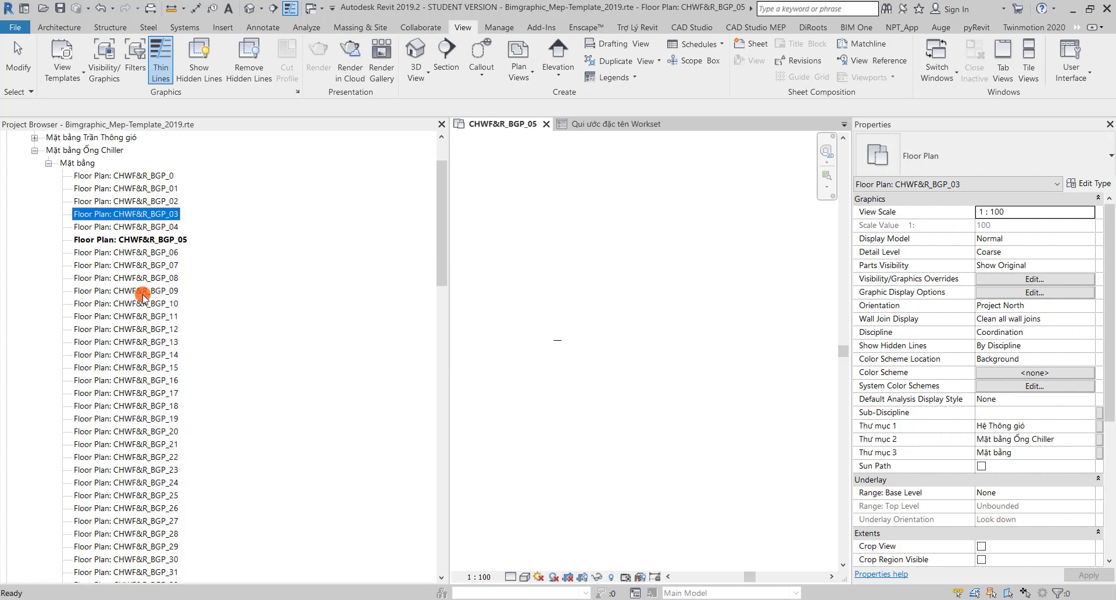
pyautogui.scroll(-2, 142, 296)
pyautogui.scroll(2, 147, 303)
pyautogui.scroll(1, 146, 302)
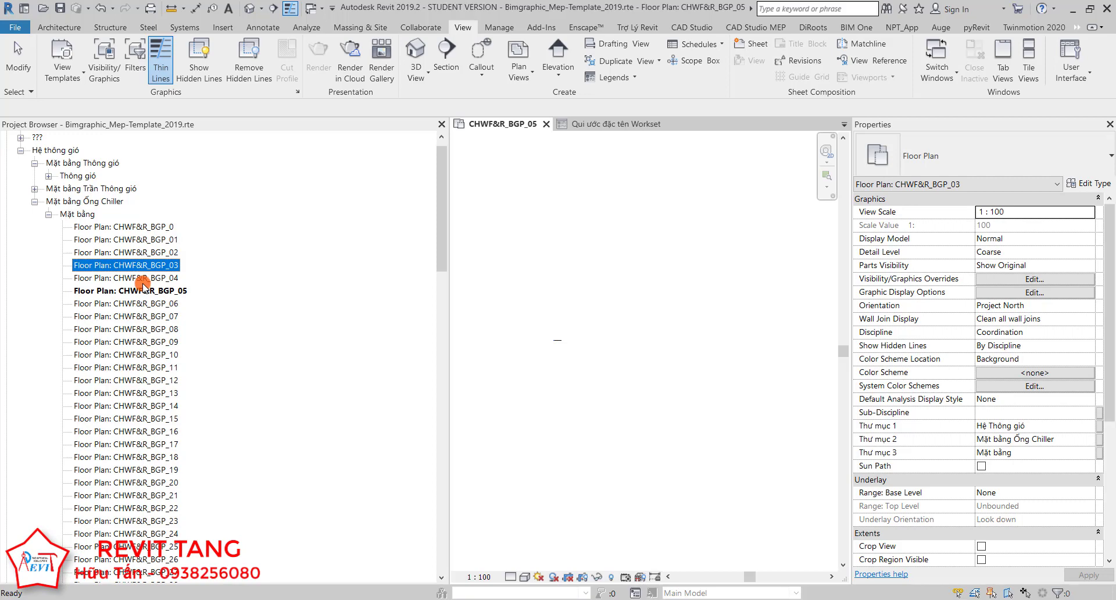
pyautogui.click(35, 202)
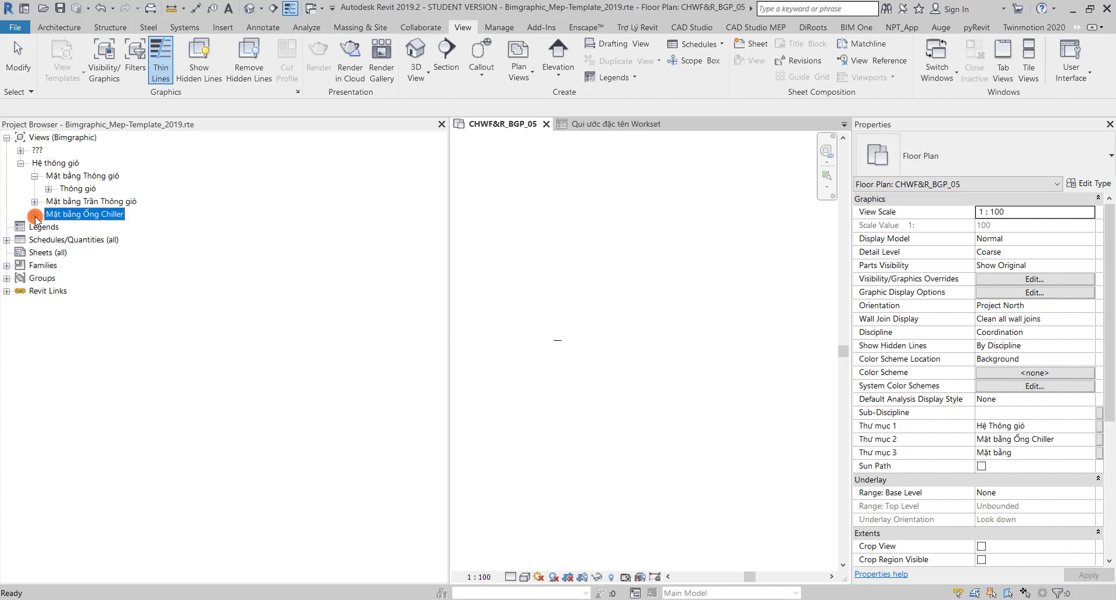
pyautogui.click(35, 214)
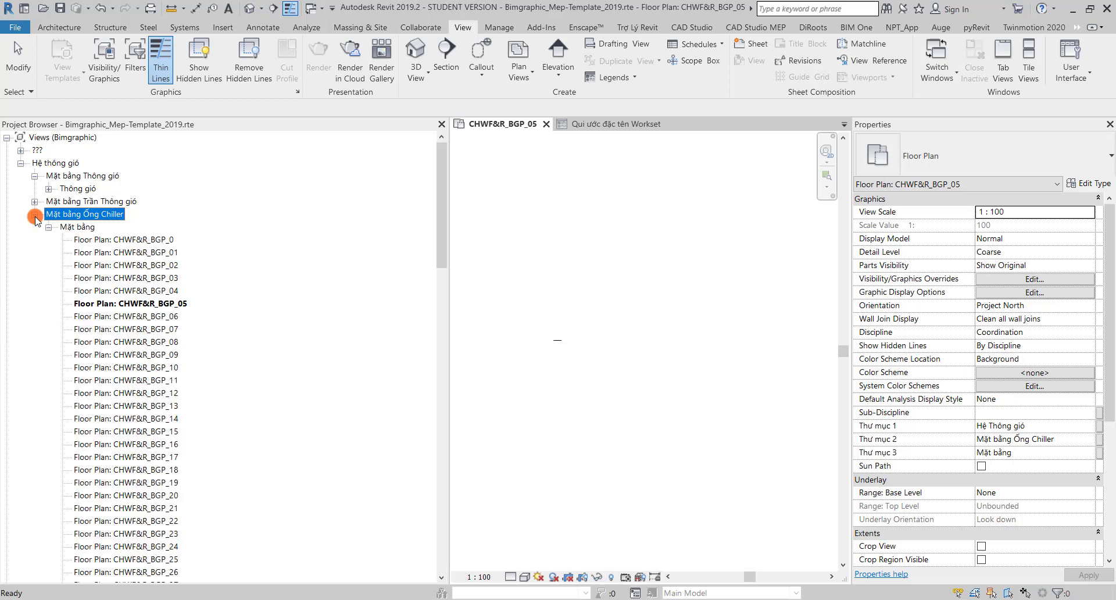
# Switch to the Manage tab and close the already-running Dynamo window from the taskbar.
pyautogui.click(514, 40)
pyautogui.click(512, 29)
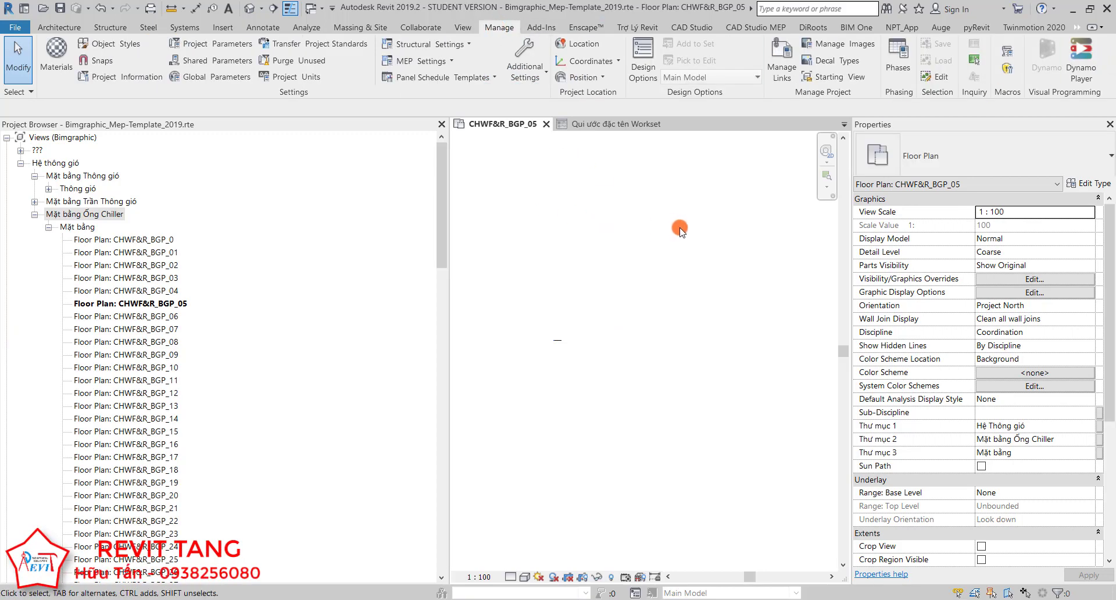
pyautogui.click(110, 266)
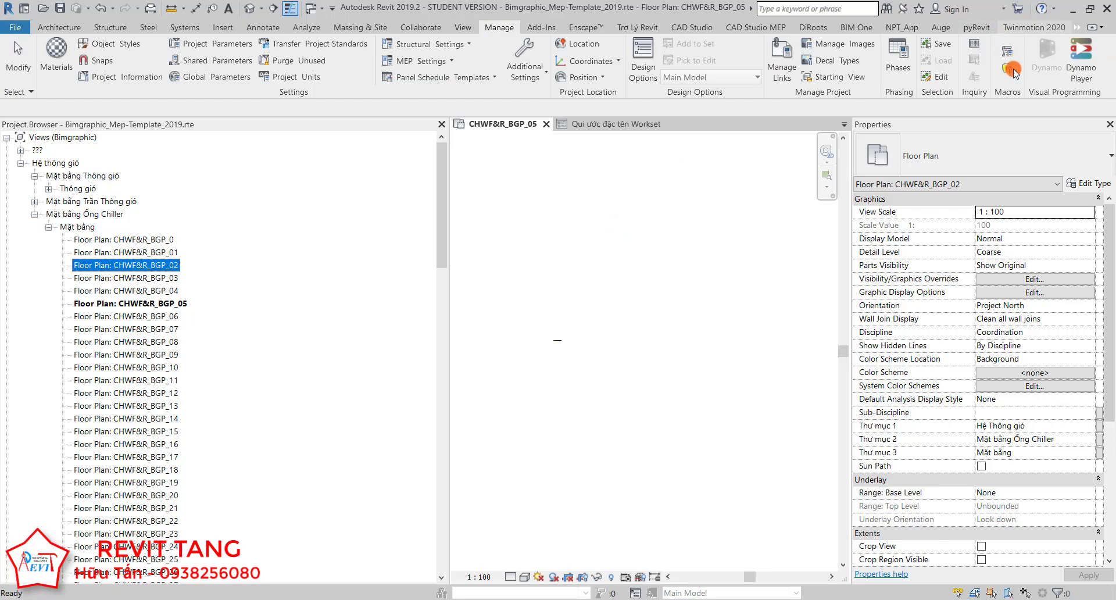
pyautogui.click(930, 156)
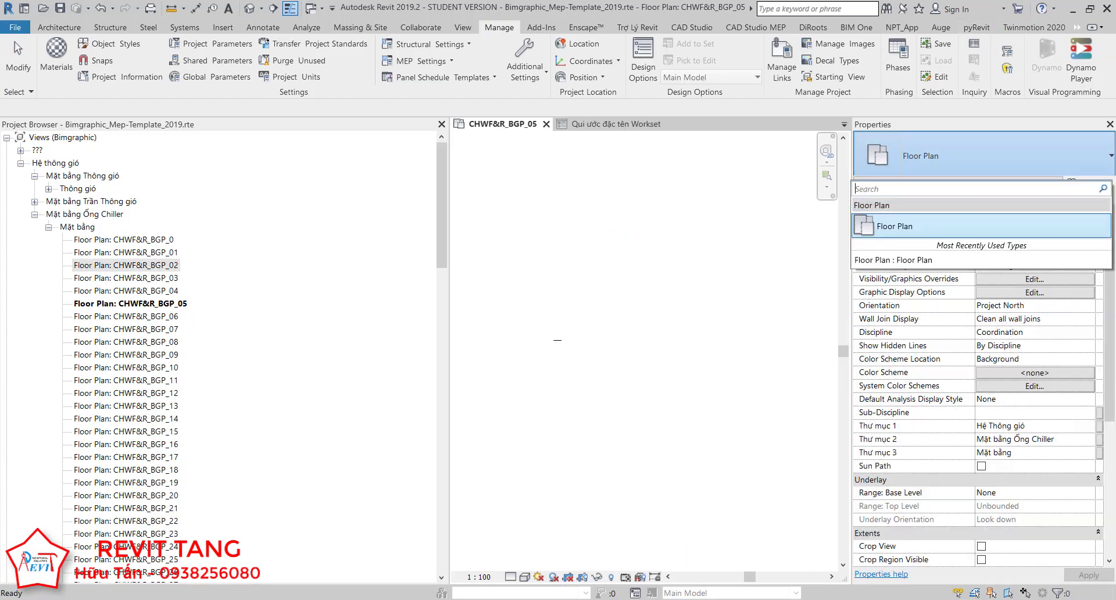
pyautogui.click(823, 590)
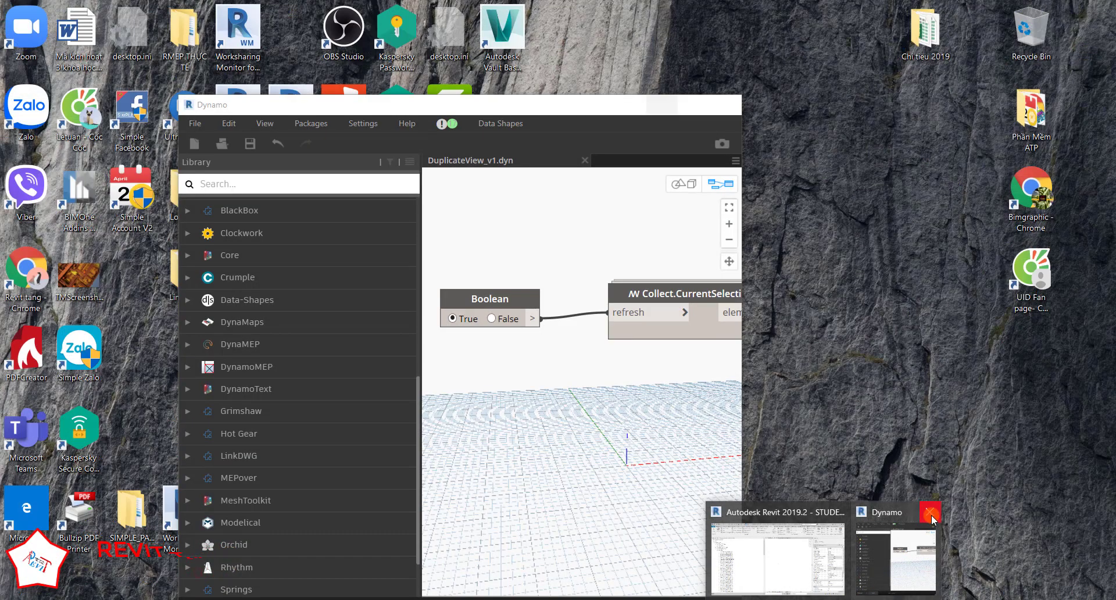
pyautogui.click(930, 514)
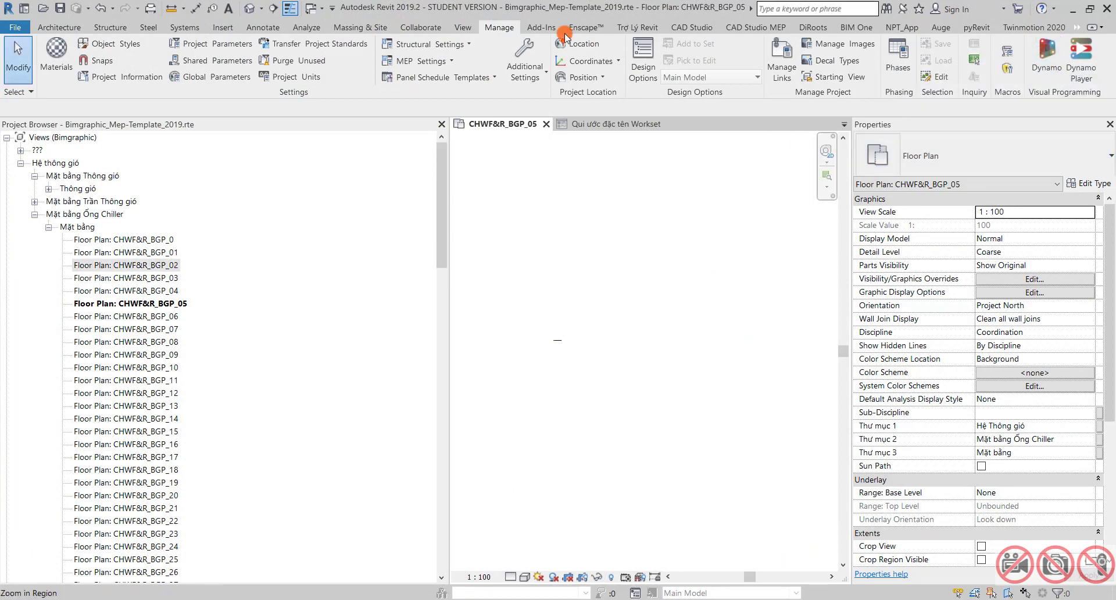
# Start Dynamo from Revit, maximize it, and open the DuplicateView_v1.dyn script.
pyautogui.click(1044, 61)
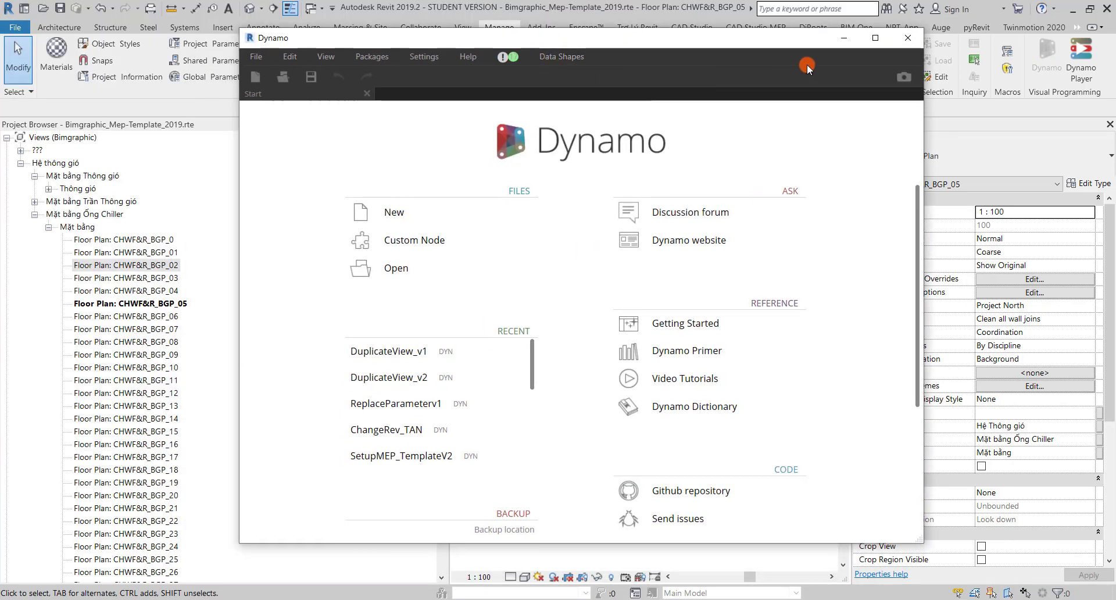
pyautogui.click(876, 39)
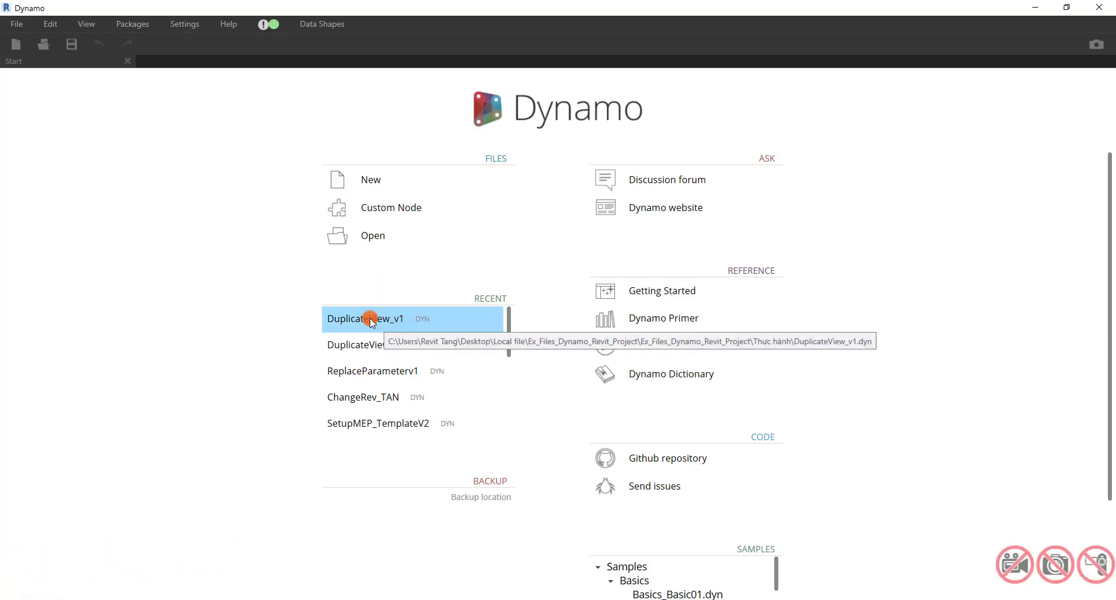
pyautogui.click(372, 236)
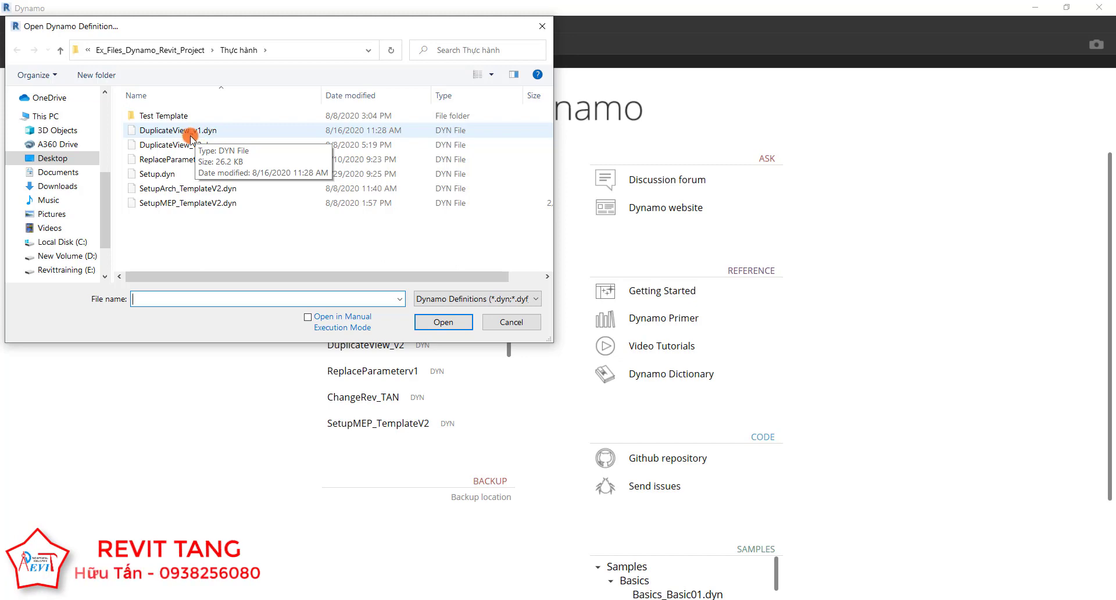
pyautogui.click(208, 135)
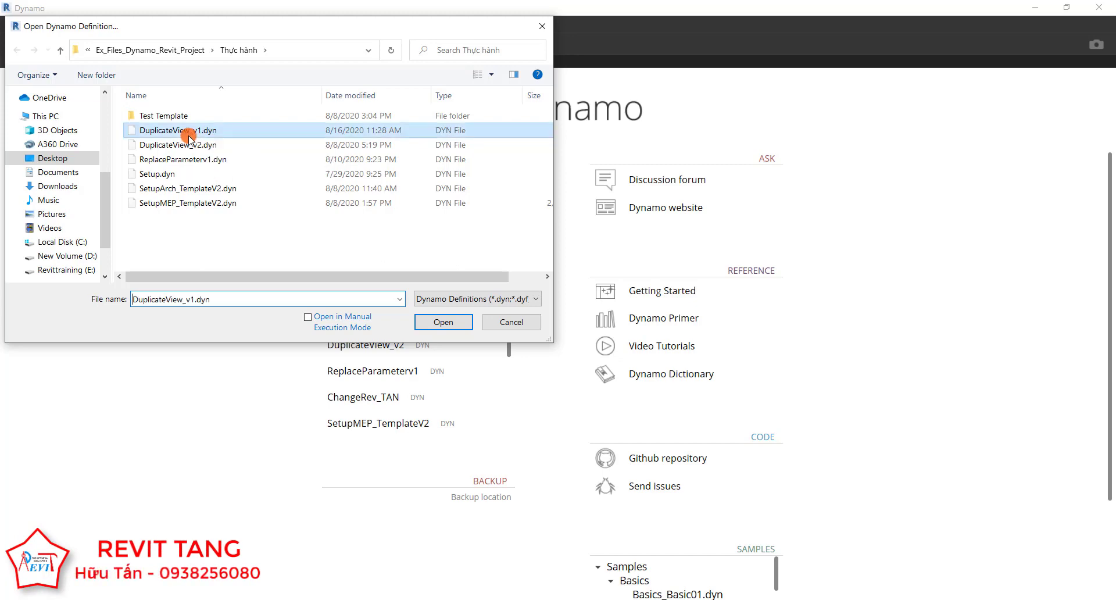
pyautogui.click(442, 323)
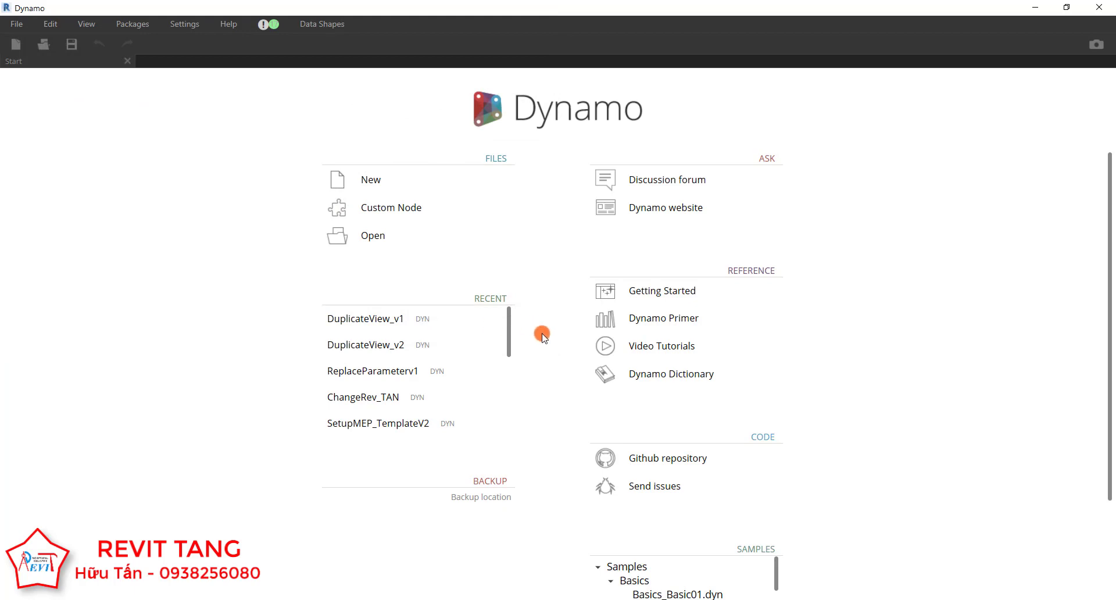
# Zoom and pan to inspect the graph from Collect.CurrentSelection to View.DuplicateWithDetailing.
pyautogui.scroll(-3, 688, 308)
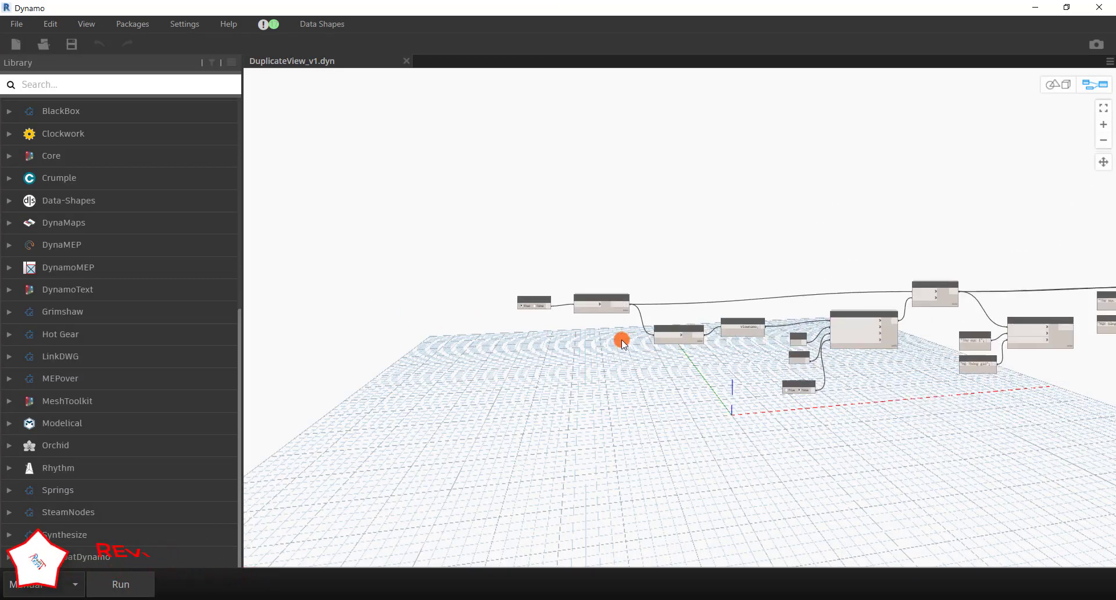
pyautogui.scroll(-2, 665, 344)
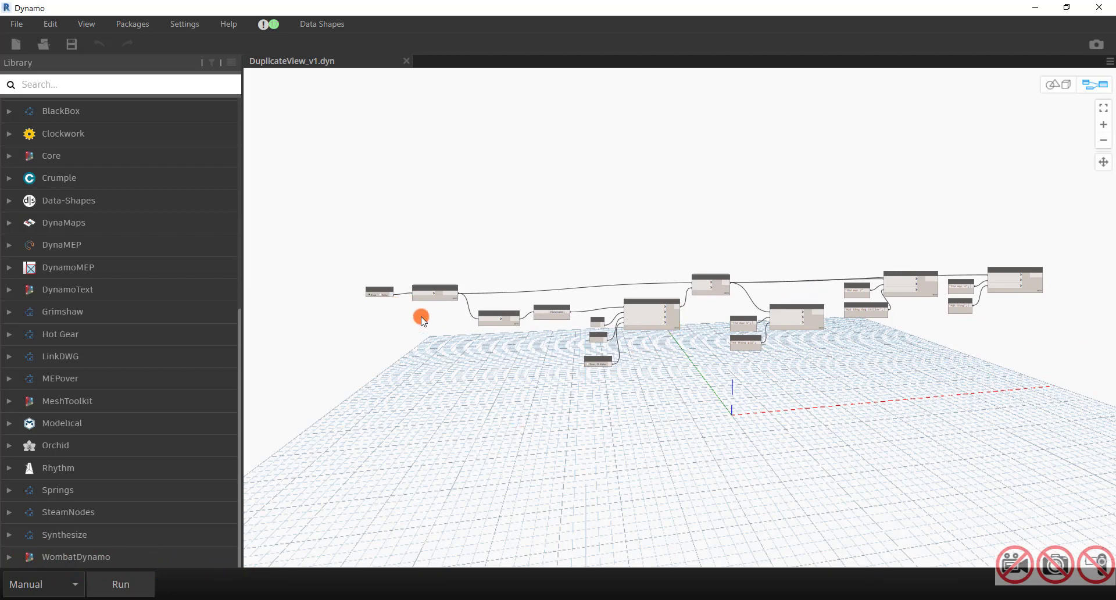
pyautogui.scroll(2, 387, 296)
pyautogui.scroll(1, 387, 297)
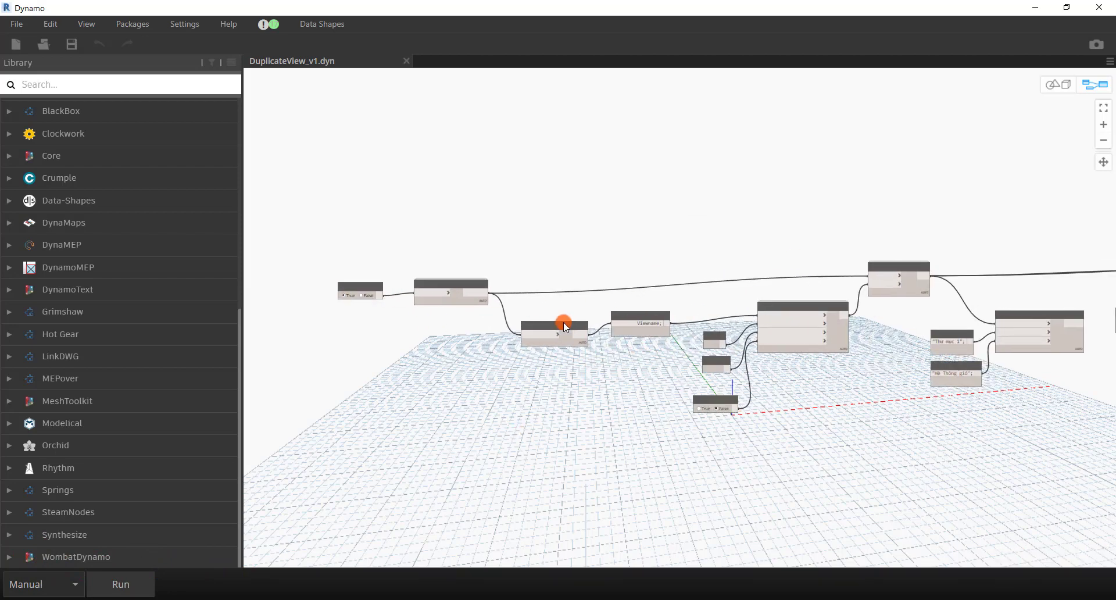
pyautogui.scroll(1, 996, 273)
pyautogui.scroll(3, 555, 304)
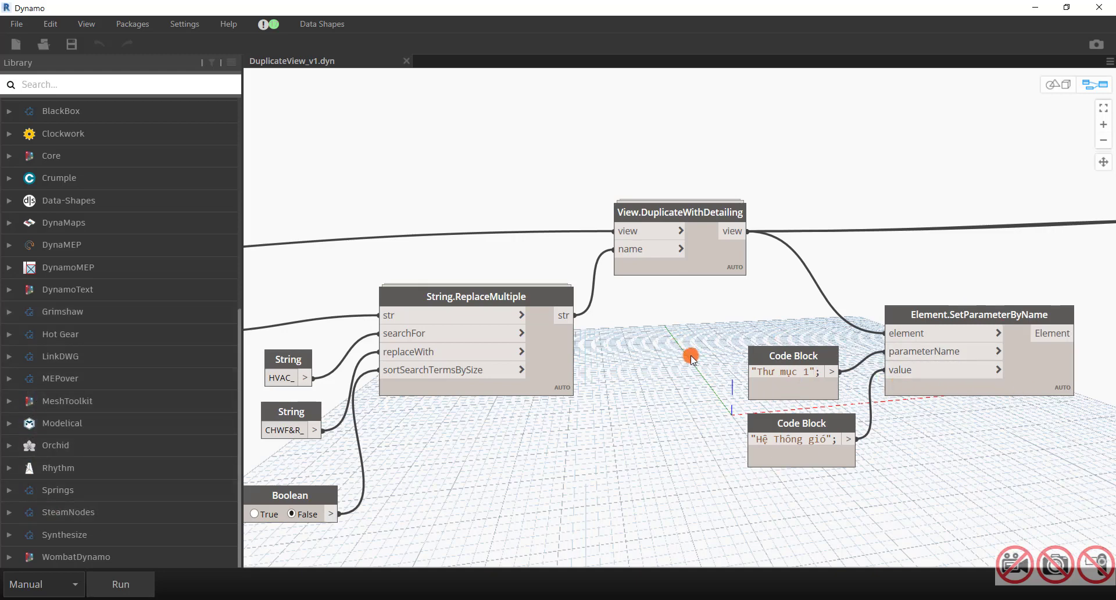
pyautogui.scroll(-3, 690, 356)
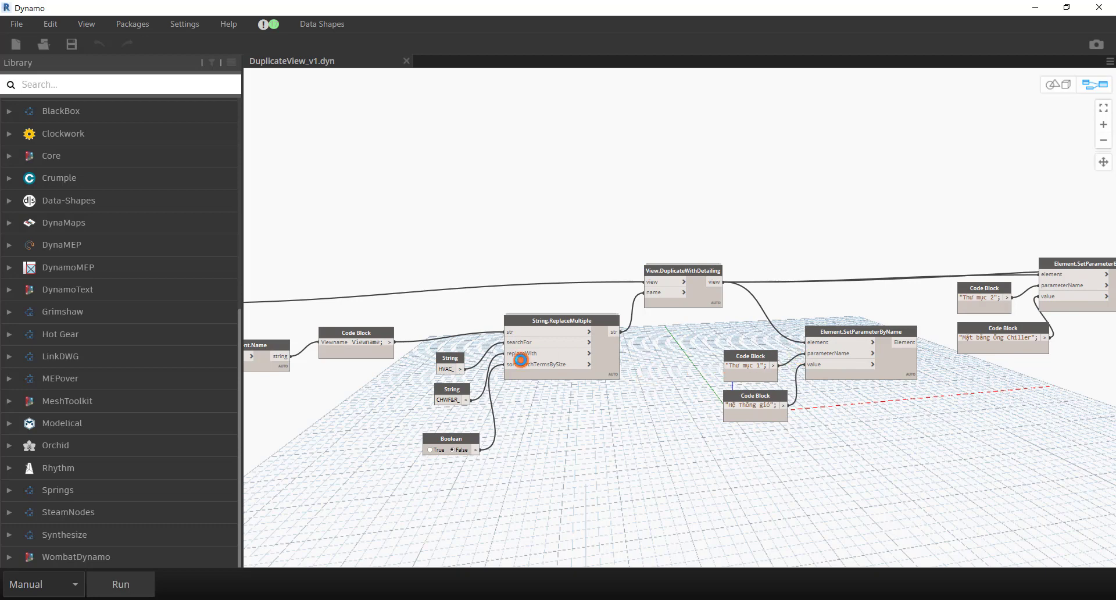
pyautogui.moveTo(370, 397); pyautogui.dragTo(549, 356, button='middle')
pyautogui.scroll(1, 363, 302)
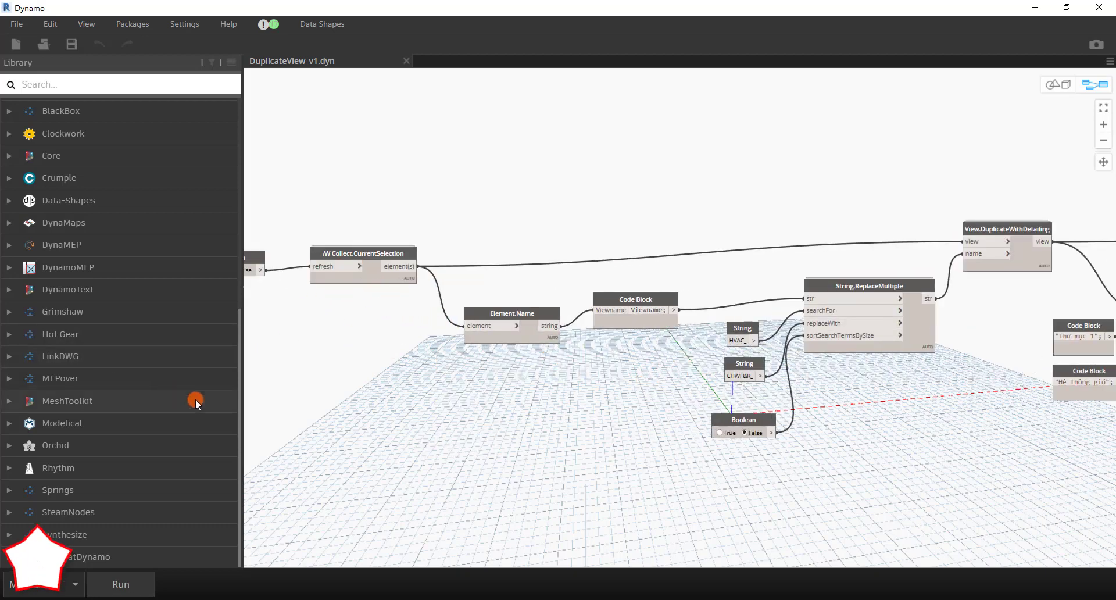
# Open Help > About to check Dynamo Core 2.0.2.6826 and Dynamo Revit 2.0.2.6833.
pyautogui.click(230, 25)
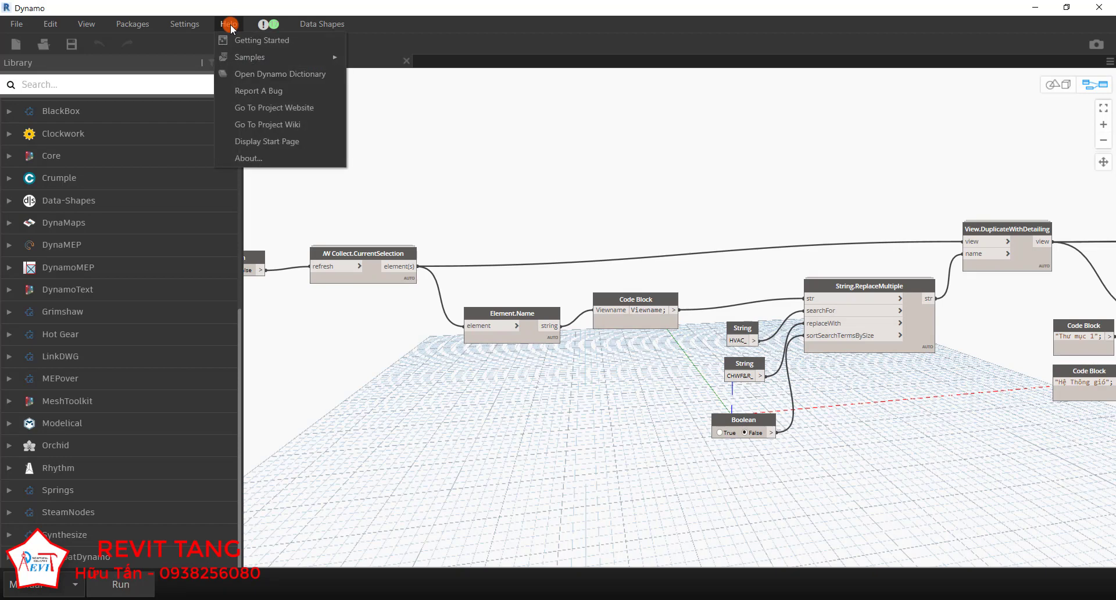
pyautogui.click(249, 158)
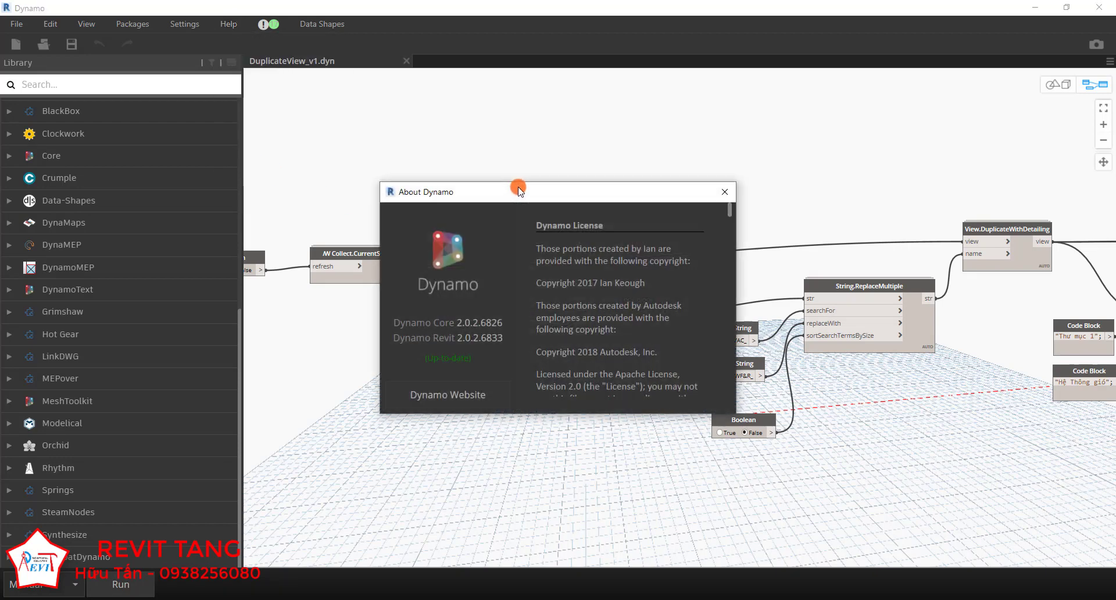
pyautogui.scroll(-2, 584, 343)
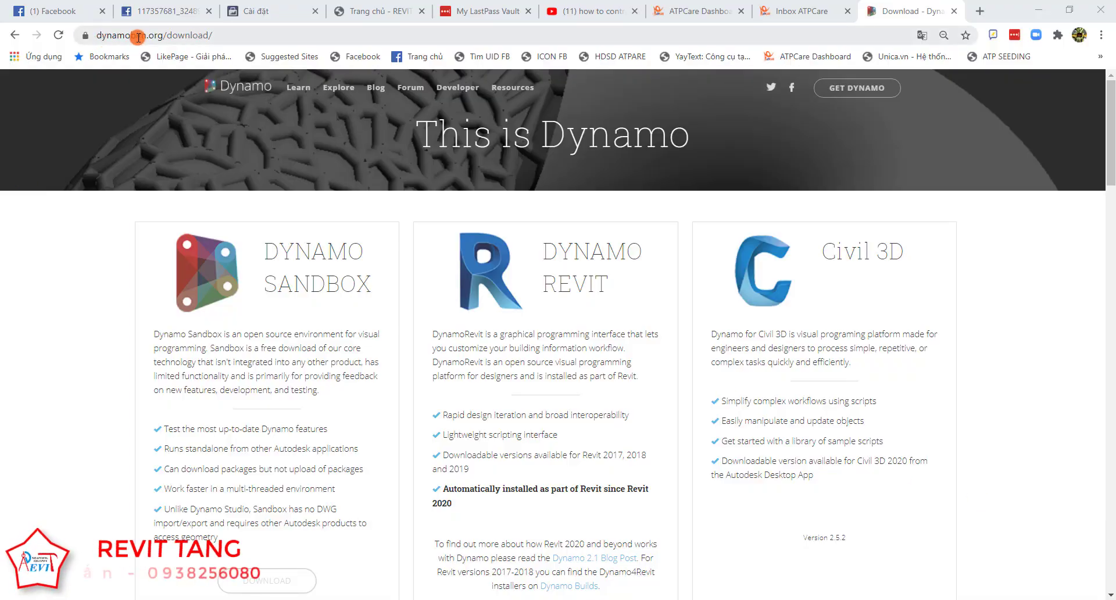
# Scroll to Pre-Release Daily Builds on dynamobim.org and open VIEW ALL BUILDS.
pyautogui.scroll(-5, 666, 378)
pyautogui.scroll(-10, 663, 382)
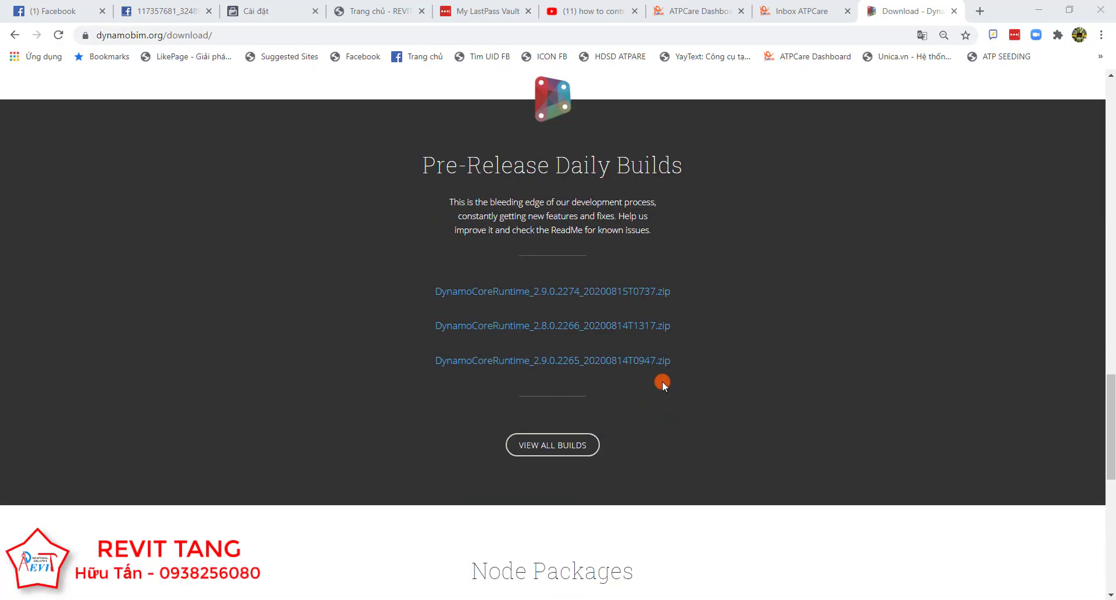
pyautogui.click(554, 451)
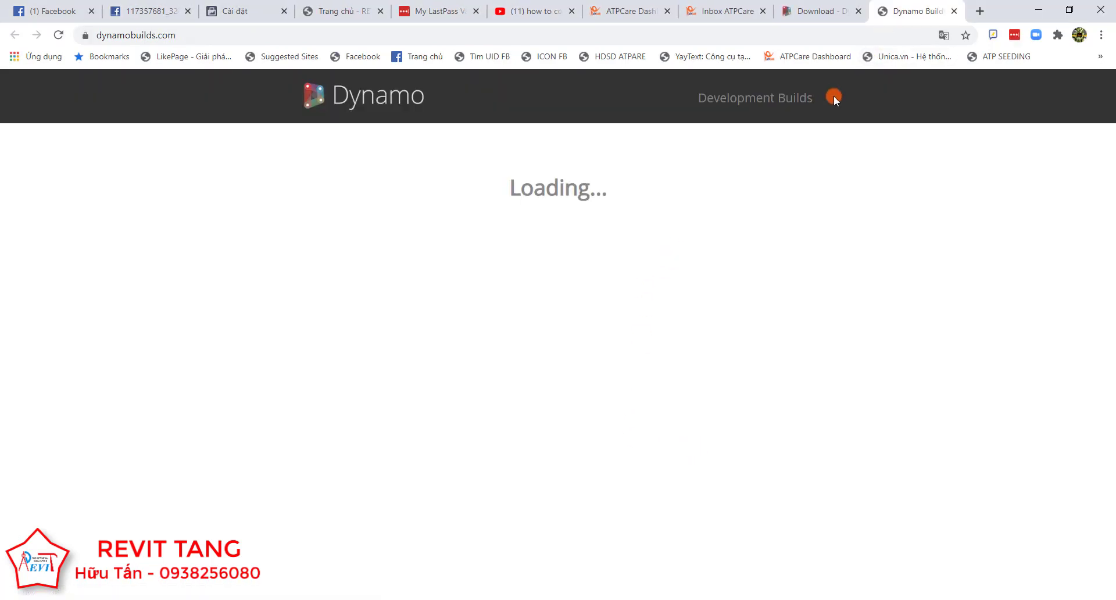
pyautogui.scroll(-2, 742, 407)
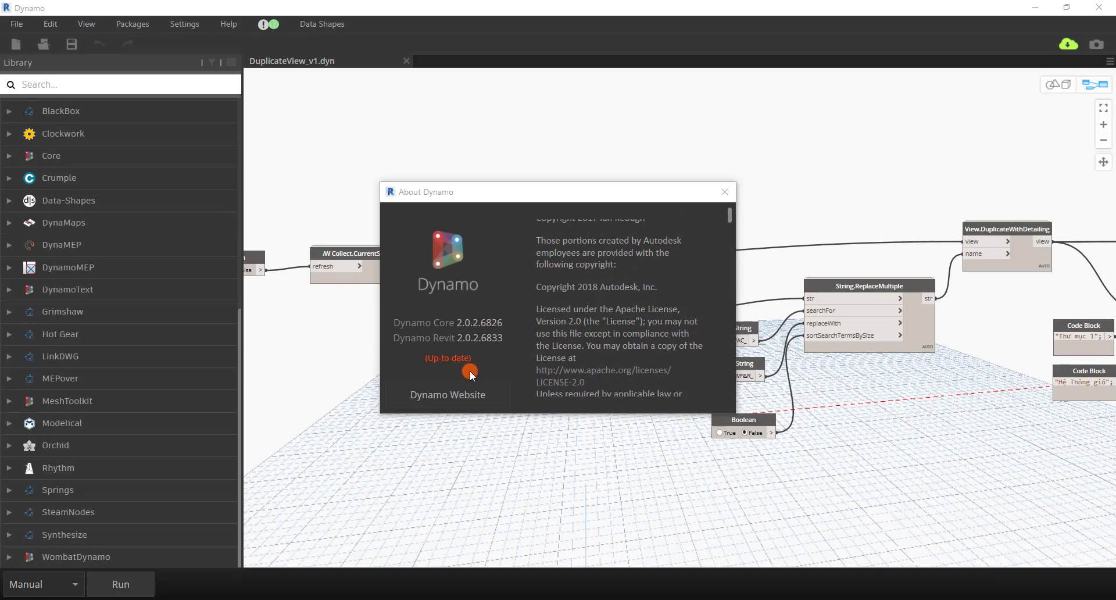
# Close the About dialog and view the list of installed packages.
pyautogui.click(725, 192)
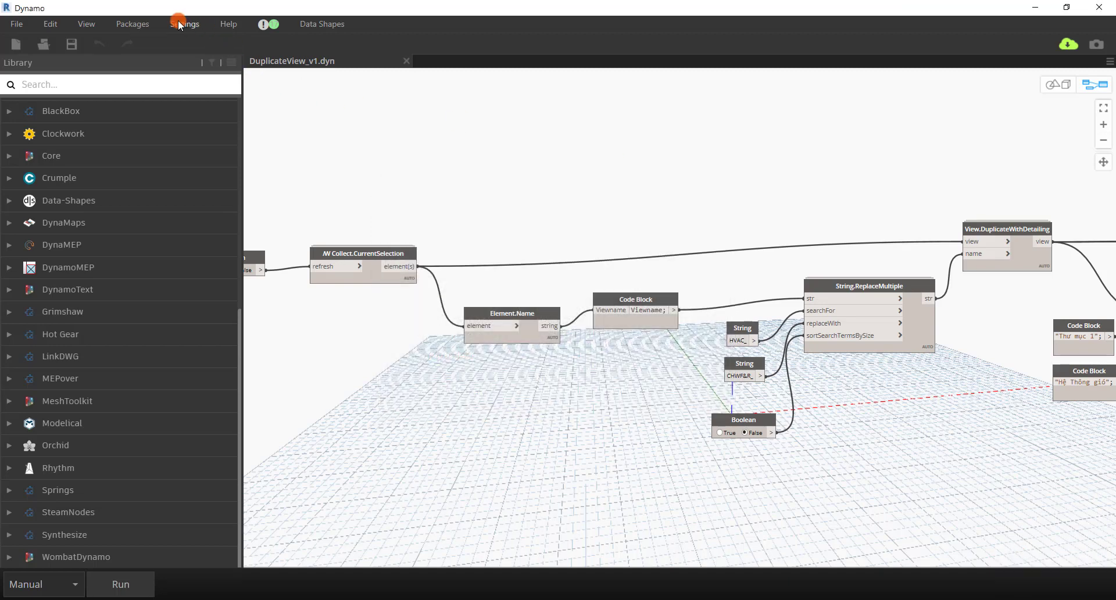
pyautogui.click(178, 23)
pyautogui.click(152, 24)
pyautogui.click(139, 24)
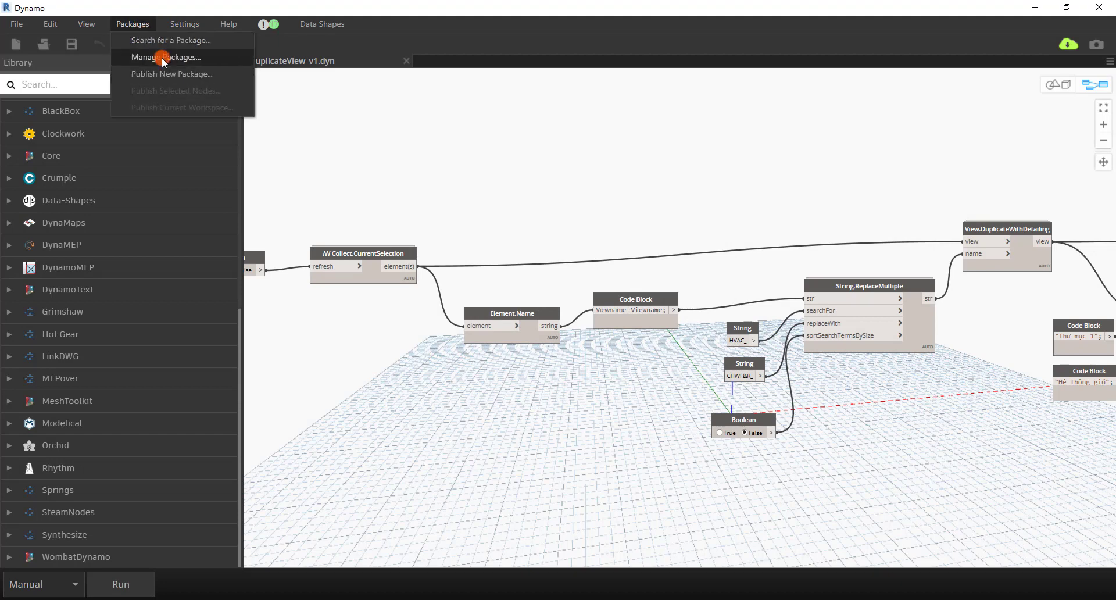
pyautogui.click(162, 57)
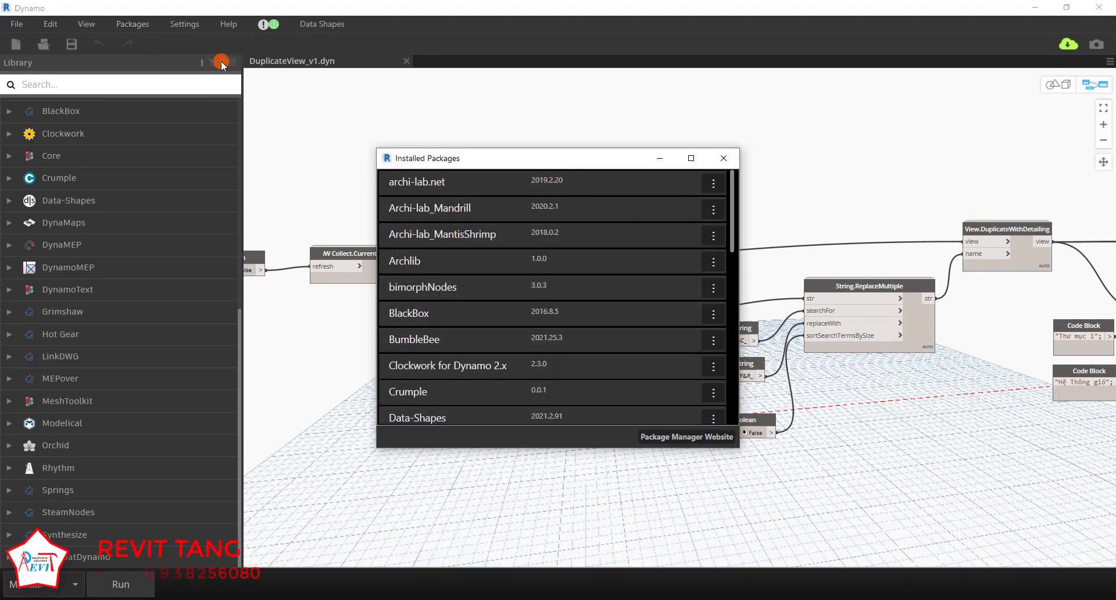
# Close Installed Packages and open Packages > Search for a Package.
pyautogui.click(724, 158)
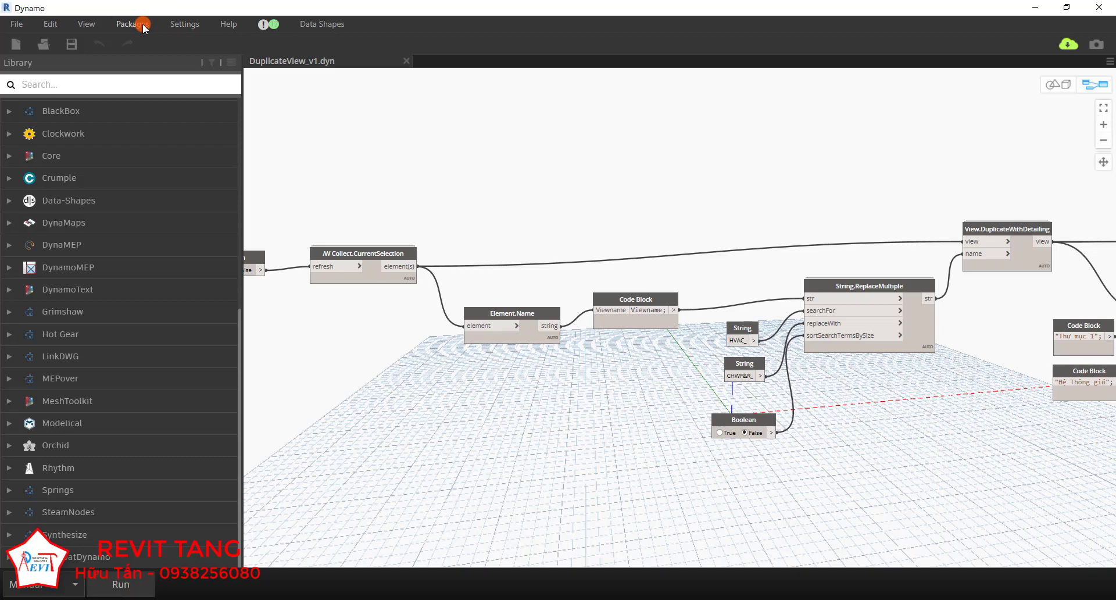
pyautogui.click(144, 27)
pyautogui.click(150, 40)
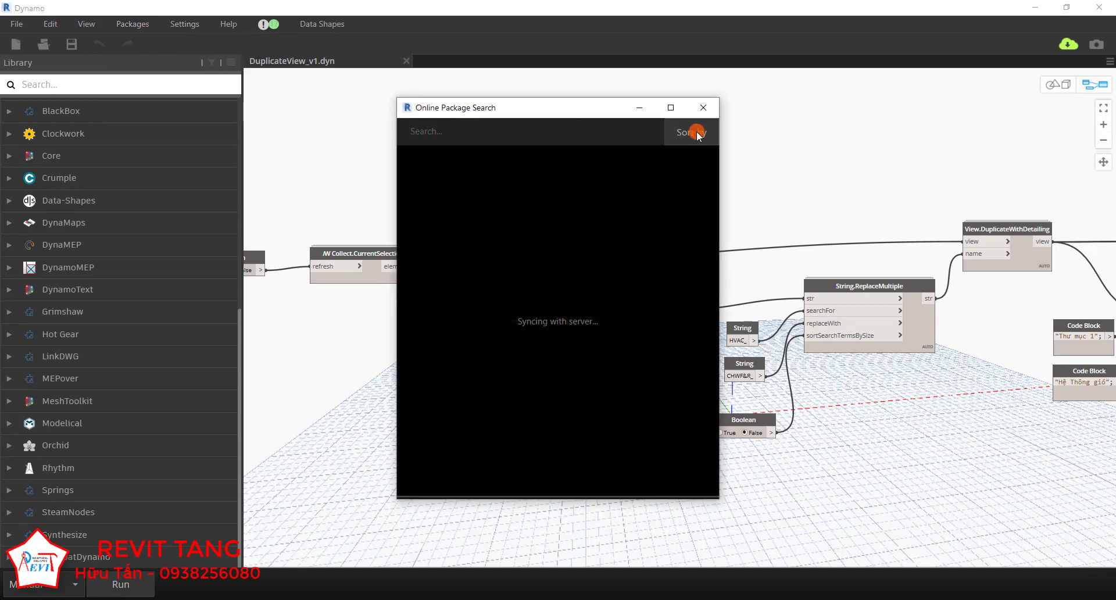
# Sort the online package list by Downloads and scroll through the most popular packages.
pyautogui.click(697, 133)
pyautogui.click(705, 197)
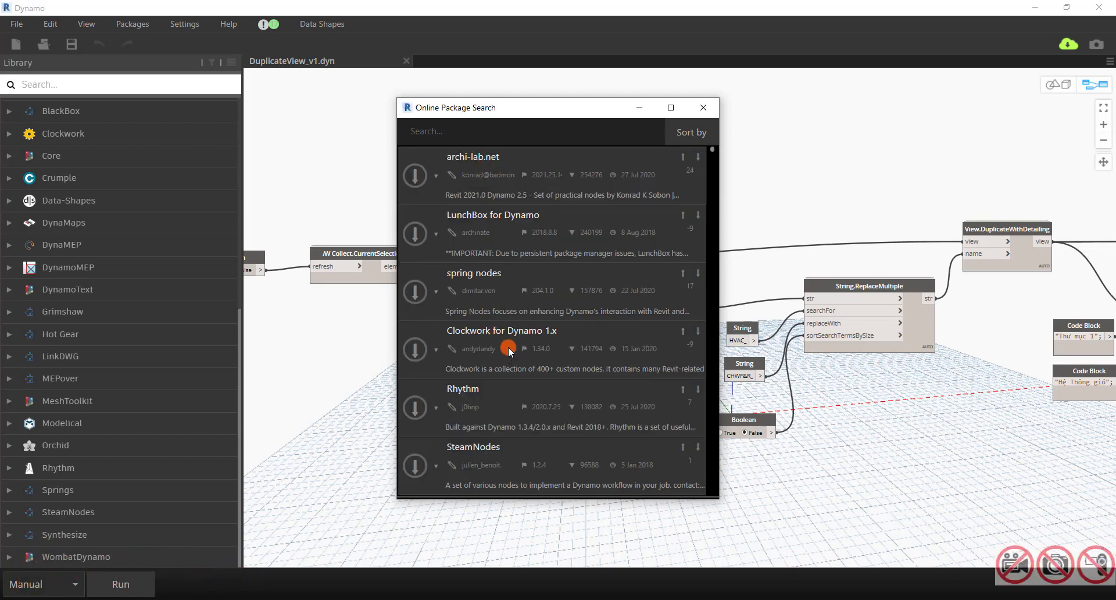
pyautogui.scroll(-1, 507, 334)
pyautogui.scroll(1, 503, 326)
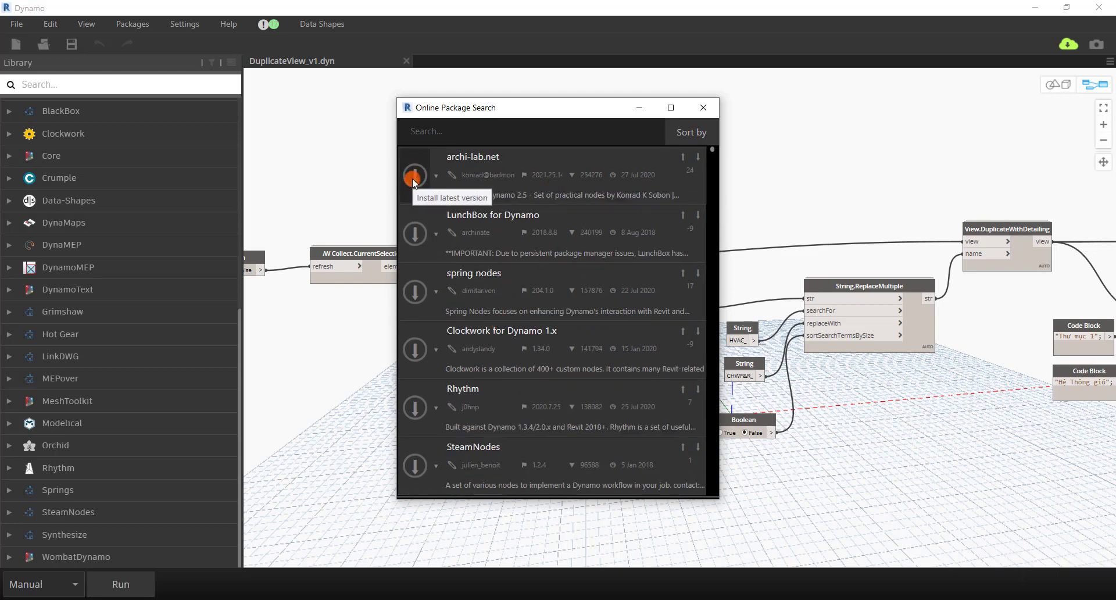
pyautogui.scroll(-3, 417, 390)
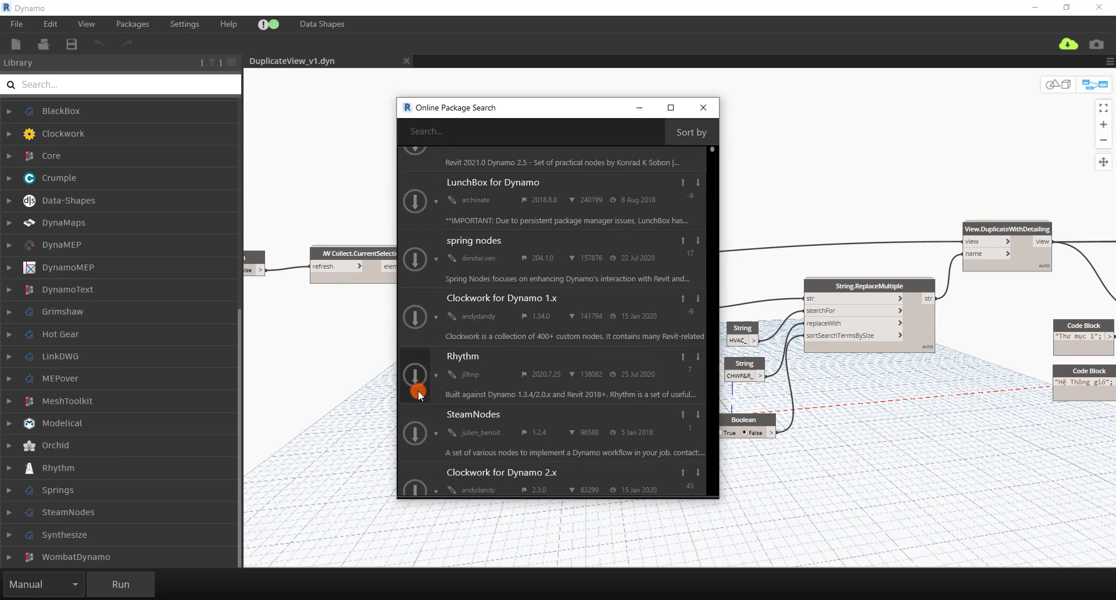
pyautogui.scroll(-3, 420, 402)
pyautogui.scroll(-3, 429, 406)
pyautogui.scroll(-3, 421, 402)
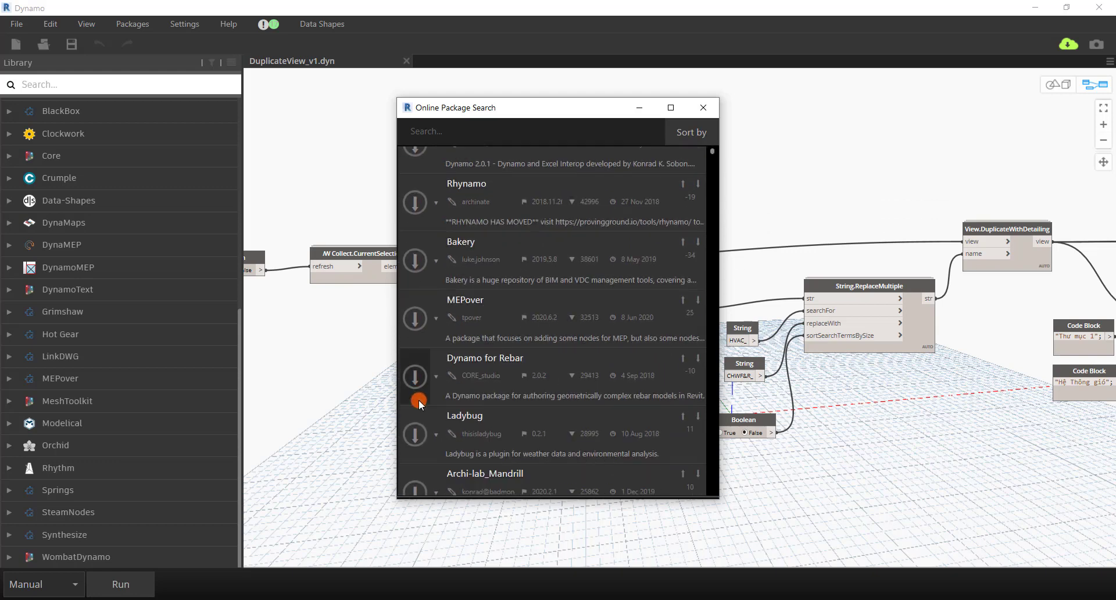
pyautogui.scroll(-3, 418, 400)
pyautogui.scroll(-1, 418, 401)
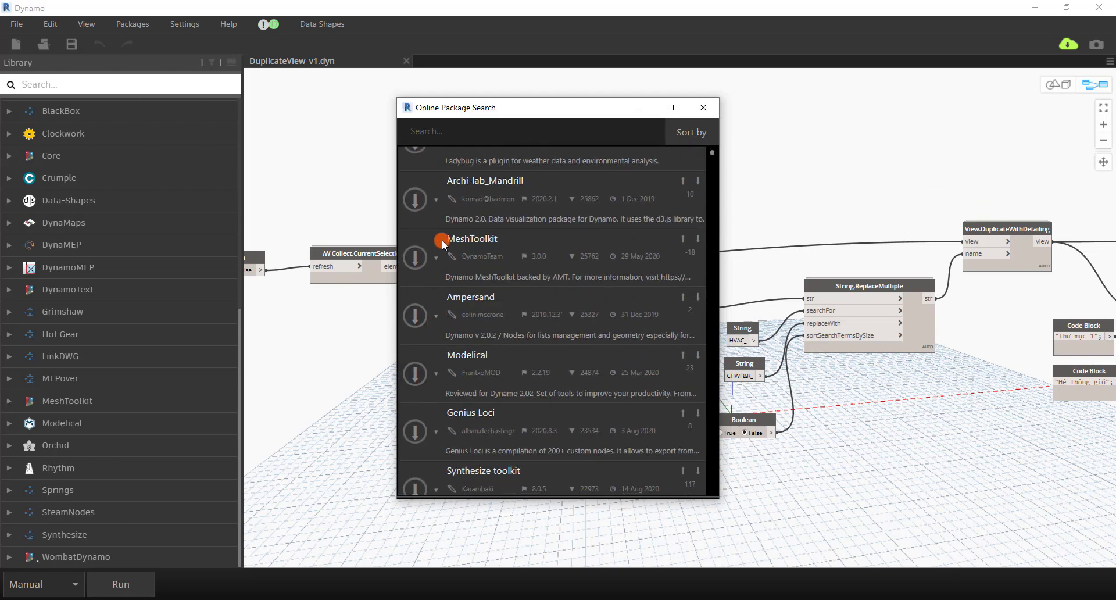
pyautogui.scroll(-2, 441, 448)
pyautogui.scroll(-1, 441, 456)
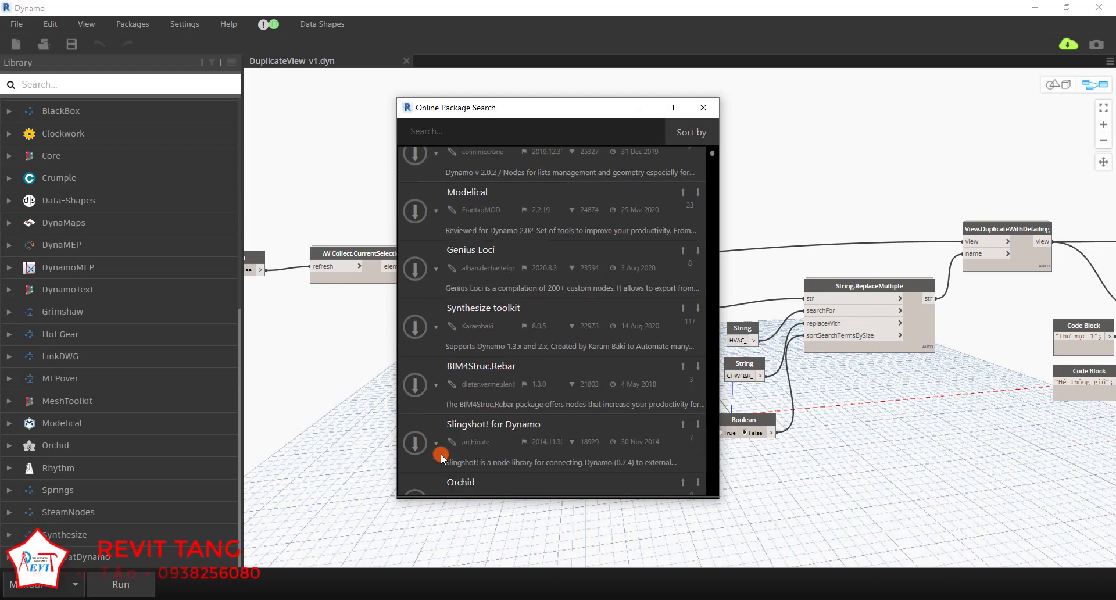
pyautogui.scroll(-1, 441, 454)
pyautogui.scroll(-1, 440, 452)
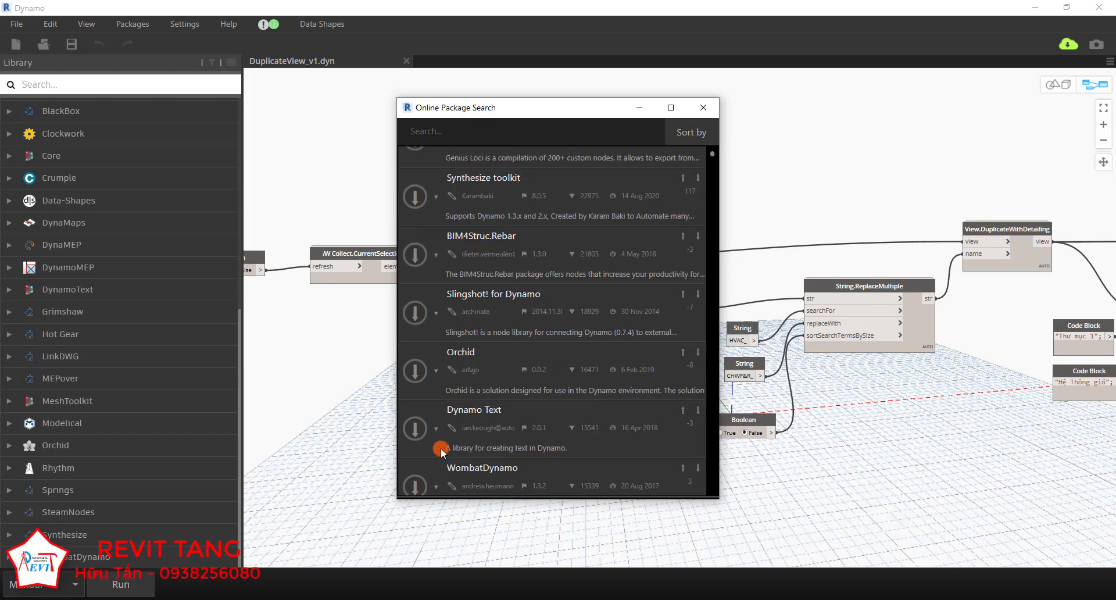
pyautogui.scroll(-2, 441, 448)
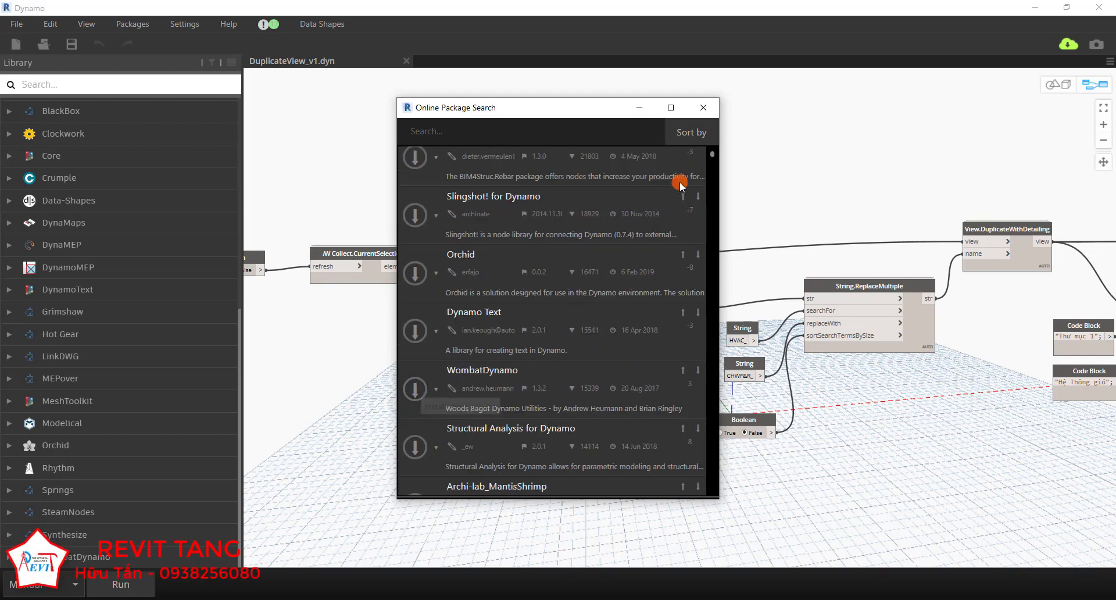
# Keep browsing the package list, then pan the graph to reveal Element.SetParameterByName.
pyautogui.click(689, 134)
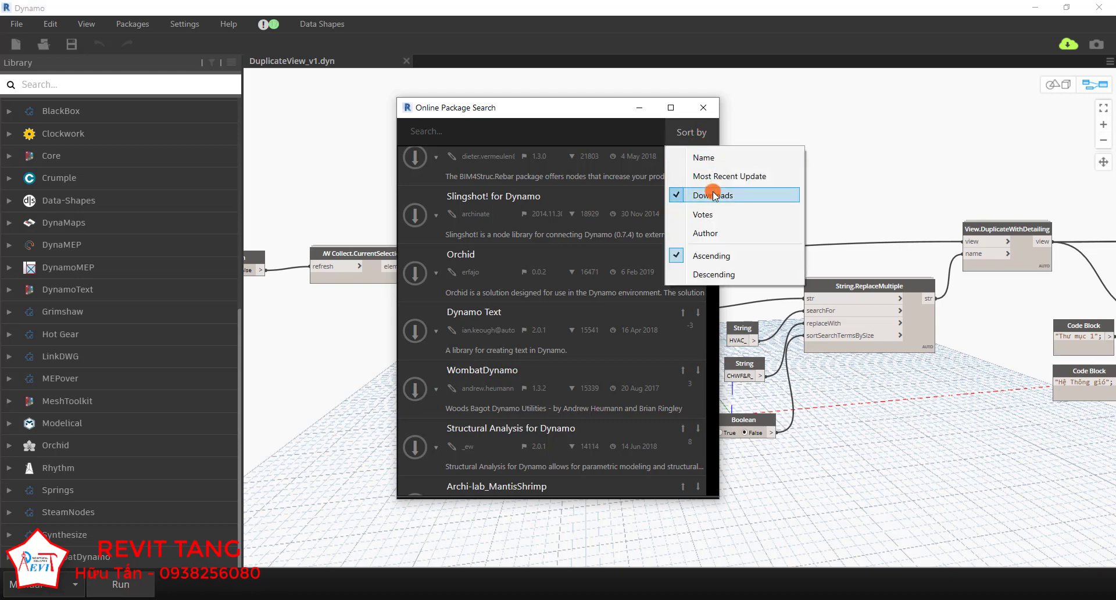
pyautogui.click(597, 109)
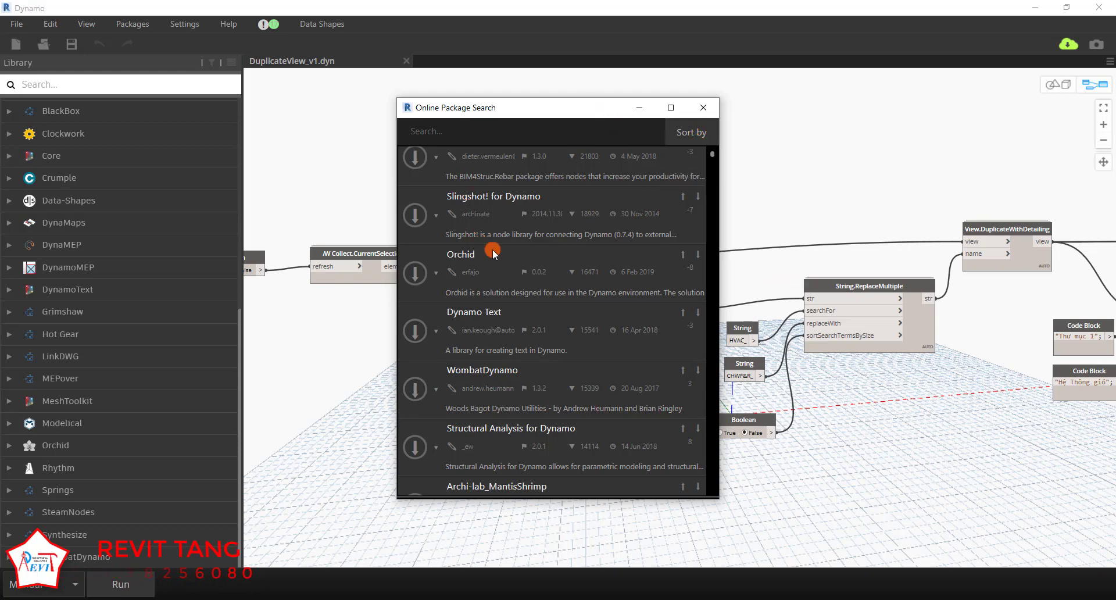
pyautogui.scroll(-1, 503, 372)
pyautogui.scroll(-1, 504, 349)
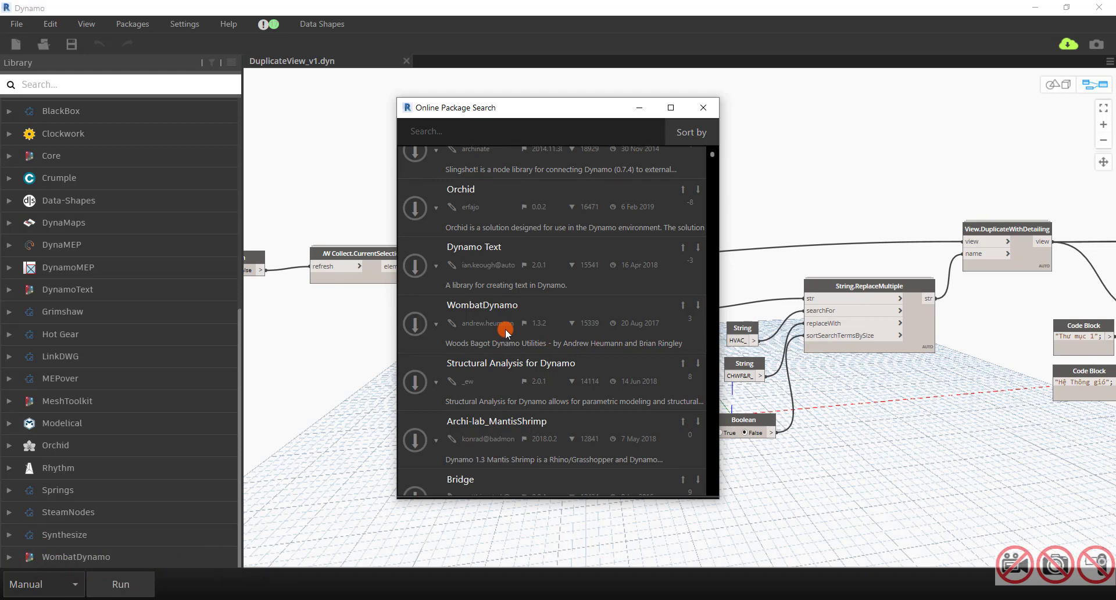
pyautogui.scroll(-2, 537, 324)
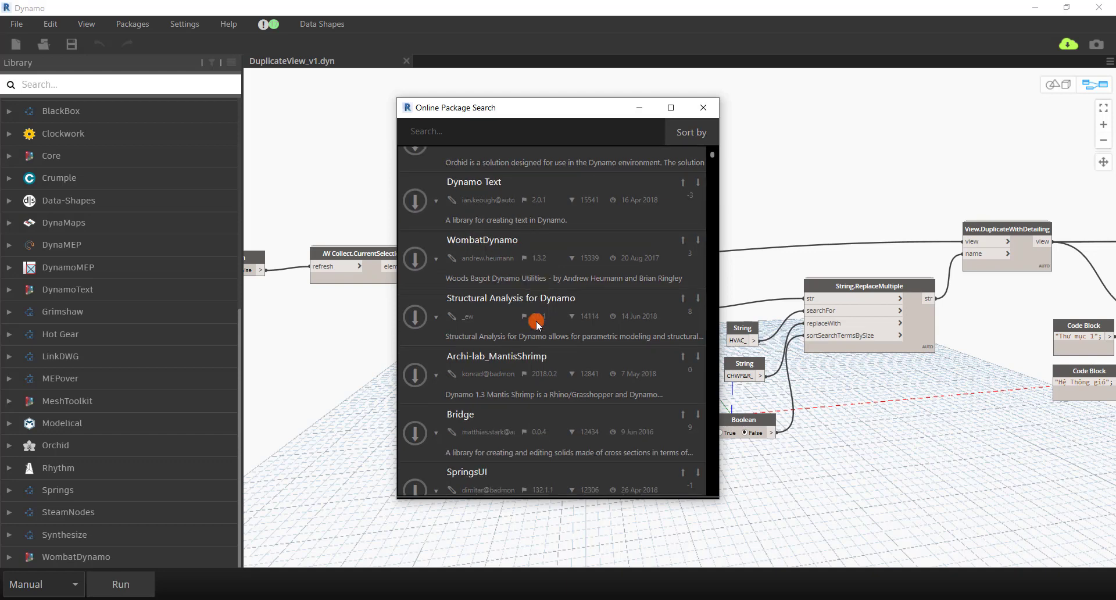
pyautogui.scroll(-4, 537, 325)
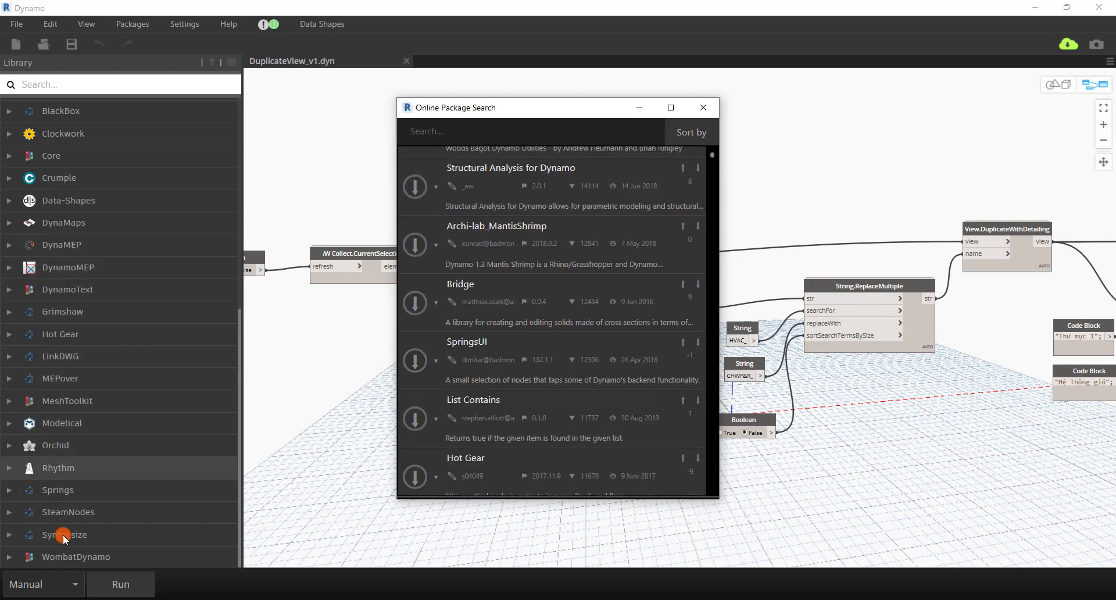
pyautogui.click(620, 367)
pyautogui.click(535, 180)
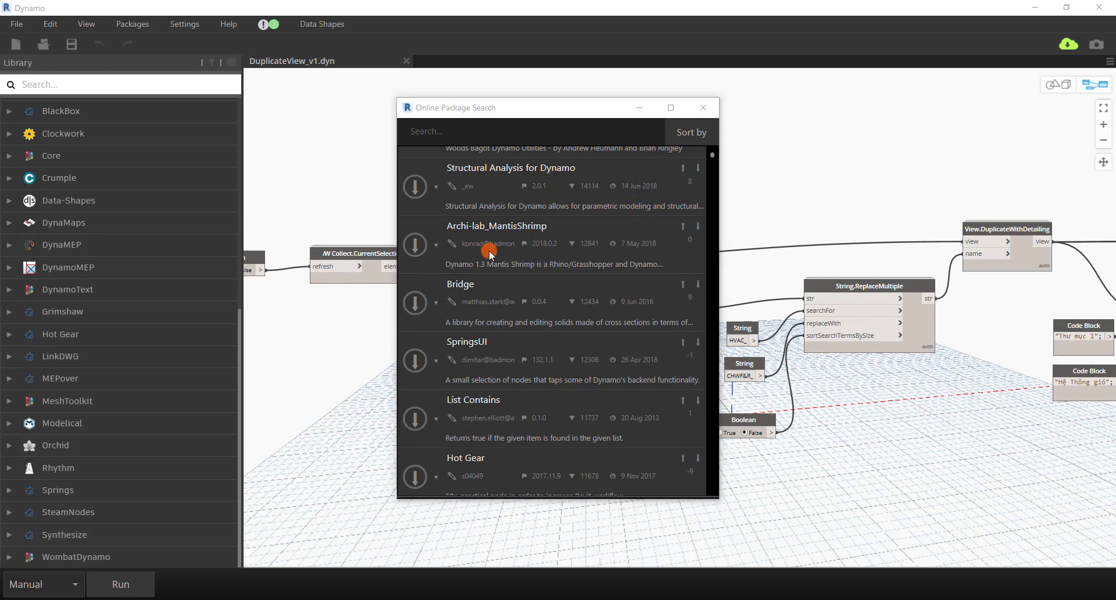
pyautogui.moveTo(1024, 364)
pyautogui.mouseDown(button='middle')
pyautogui.moveTo(912, 376)
pyautogui.moveTo(922, 376)
pyautogui.mouseUp(button='middle')
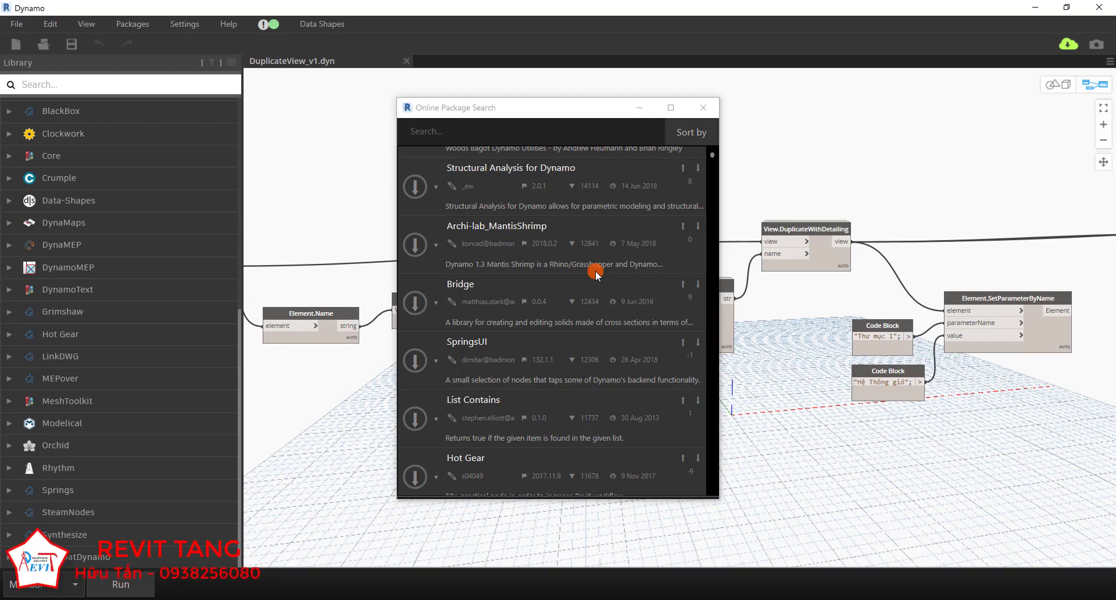
# Close Online Package Search and pan the graph from Collect.CurrentSelection to String.ReplaceMultiple.
pyautogui.click(705, 108)
pyautogui.scroll(-3, 741, 226)
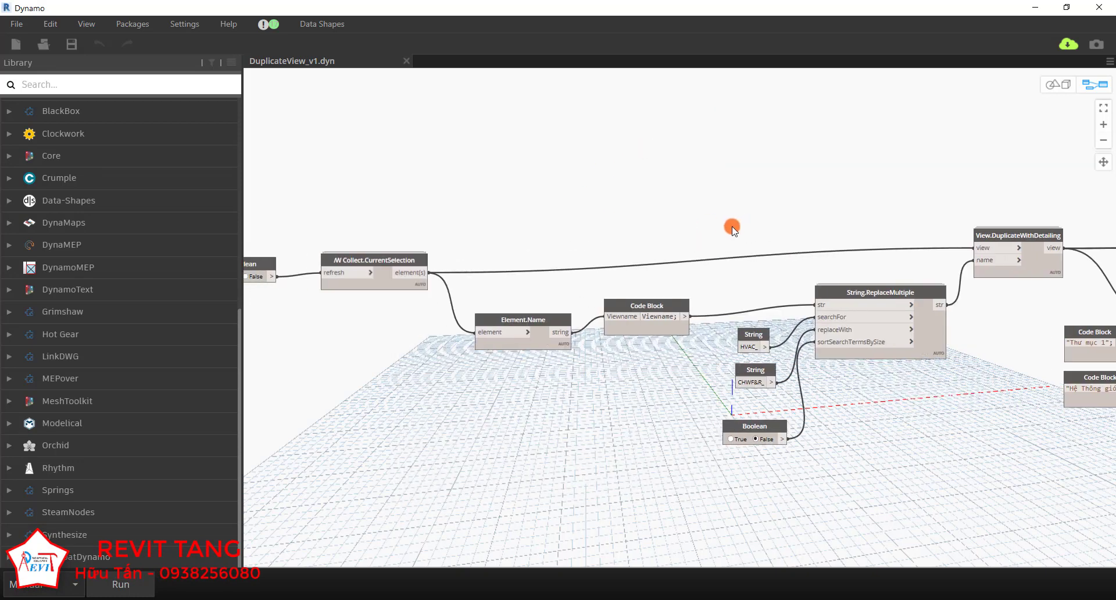
pyautogui.scroll(-2, 813, 270)
pyautogui.moveTo(813, 272); pyautogui.dragTo(720, 259, button='middle')
pyautogui.scroll(2, 391, 229)
pyautogui.scroll(5, 392, 229)
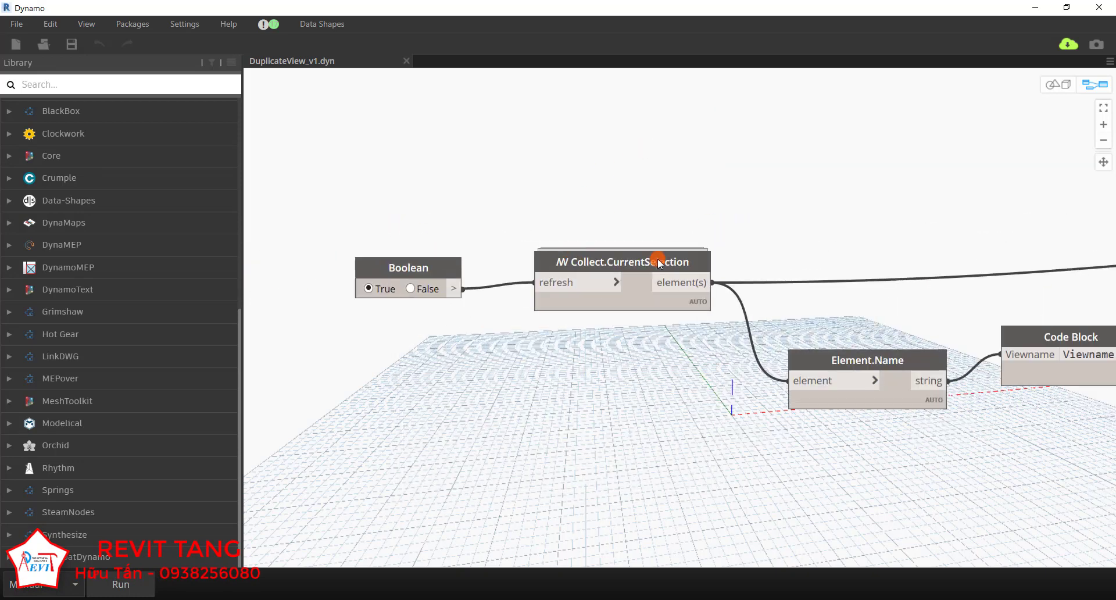
pyautogui.moveTo(625, 259)
pyautogui.mouseDown(button='middle')
pyautogui.moveTo(589, 246)
pyautogui.moveTo(446, 259)
pyautogui.mouseUp(button='middle')
pyautogui.moveTo(967, 311); pyautogui.dragTo(720, 274, button='middle')
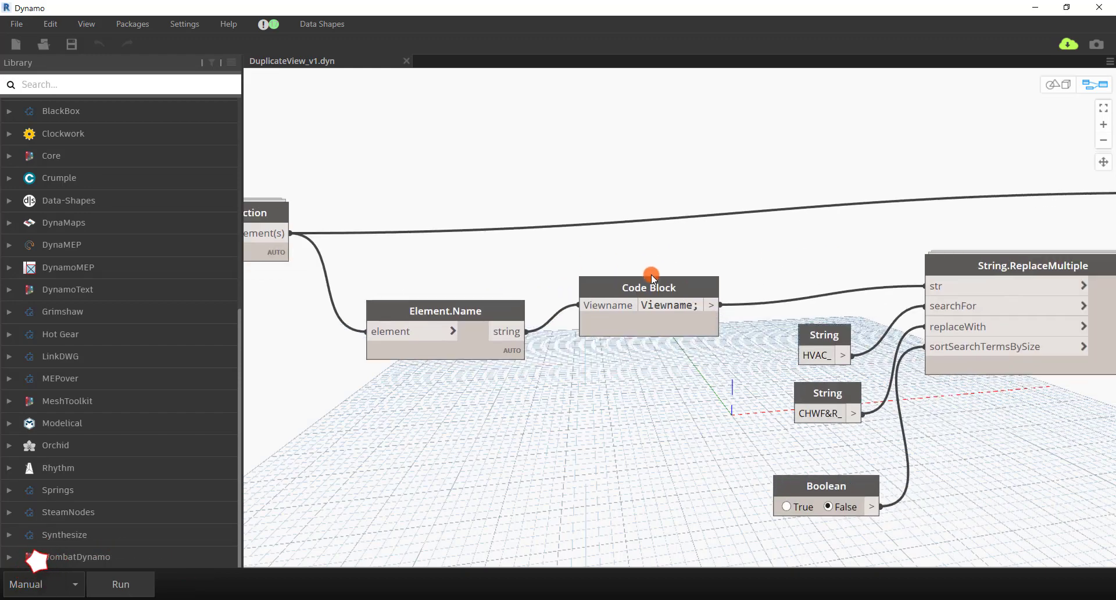
pyautogui.moveTo(927, 298); pyautogui.dragTo(747, 287, button='middle')
pyautogui.scroll(-2, 749, 289)
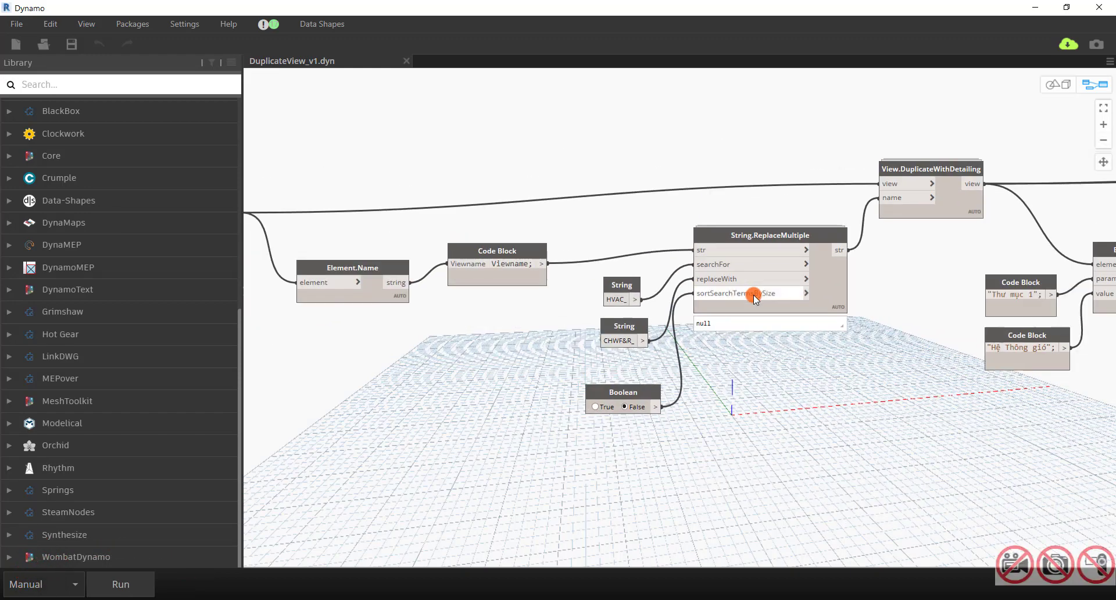
# Place Dynamo to the right of a resized Revit window and collapse the node Library.
pyautogui.moveTo(458, 12); pyautogui.dragTo(720, 88)
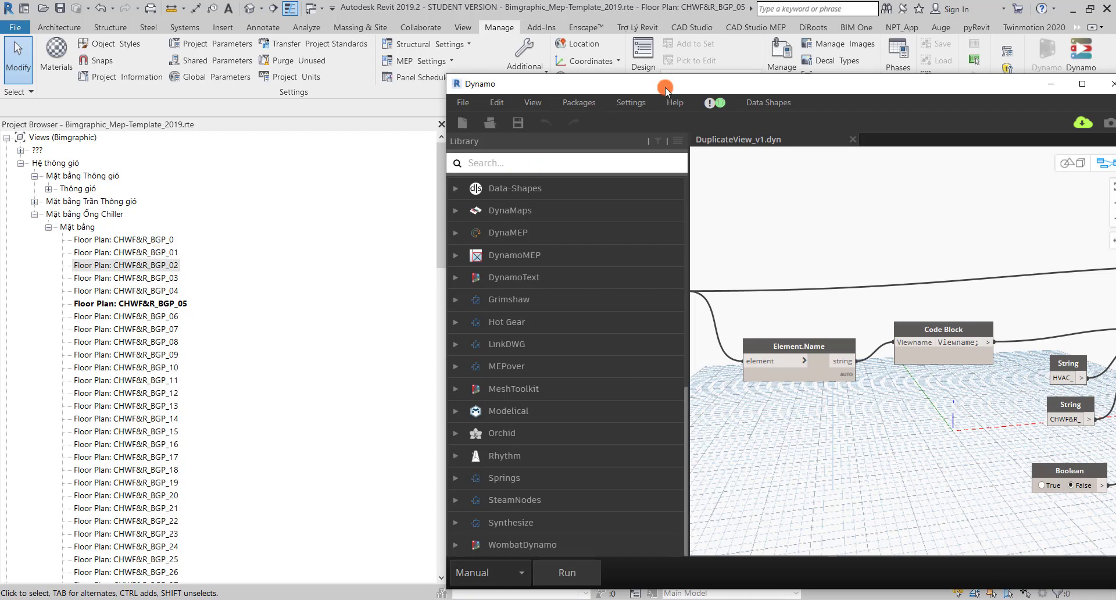
pyautogui.moveTo(497, 7)
pyautogui.mouseDown()
pyautogui.moveTo(369, 19)
pyautogui.moveTo(385, 9)
pyautogui.mouseUp()
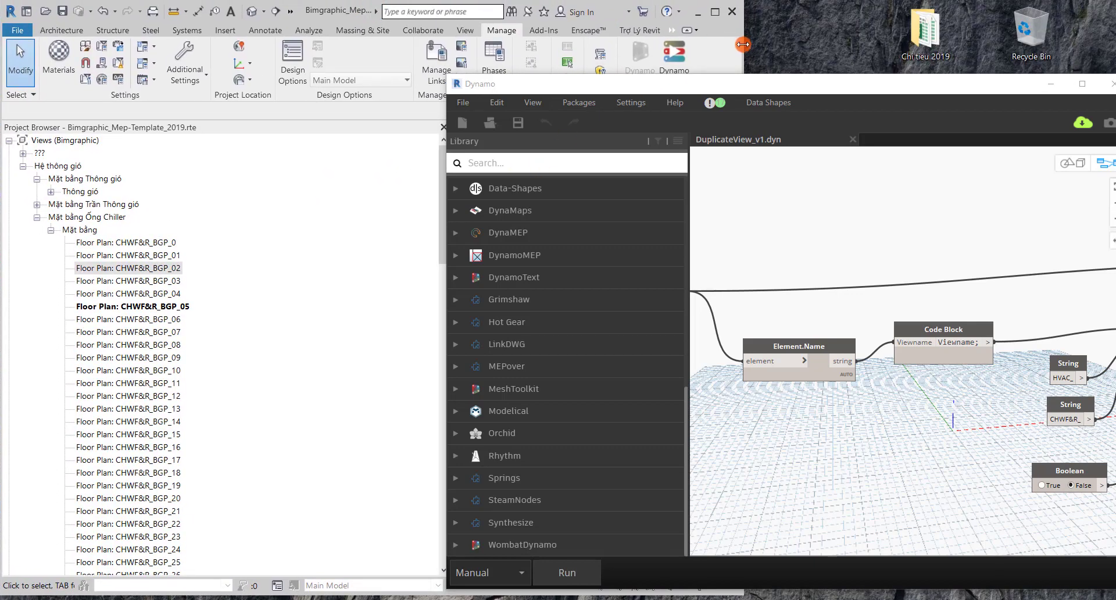
pyautogui.moveTo(743, 44); pyautogui.dragTo(504, 48)
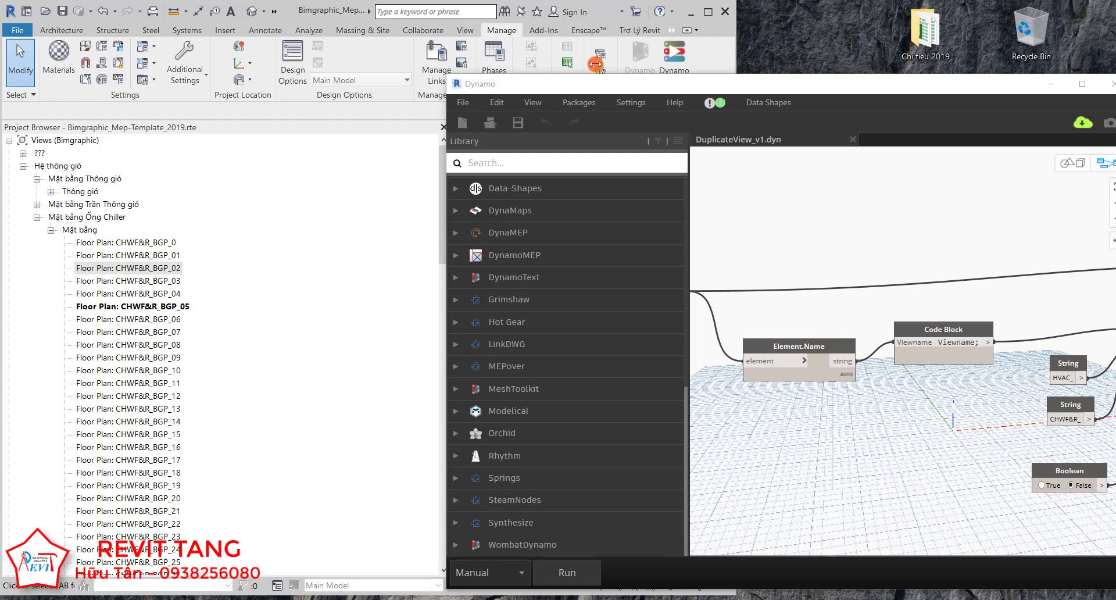
pyautogui.moveTo(695, 84)
pyautogui.mouseDown()
pyautogui.moveTo(792, 11)
pyautogui.moveTo(679, 16)
pyautogui.mouseUp()
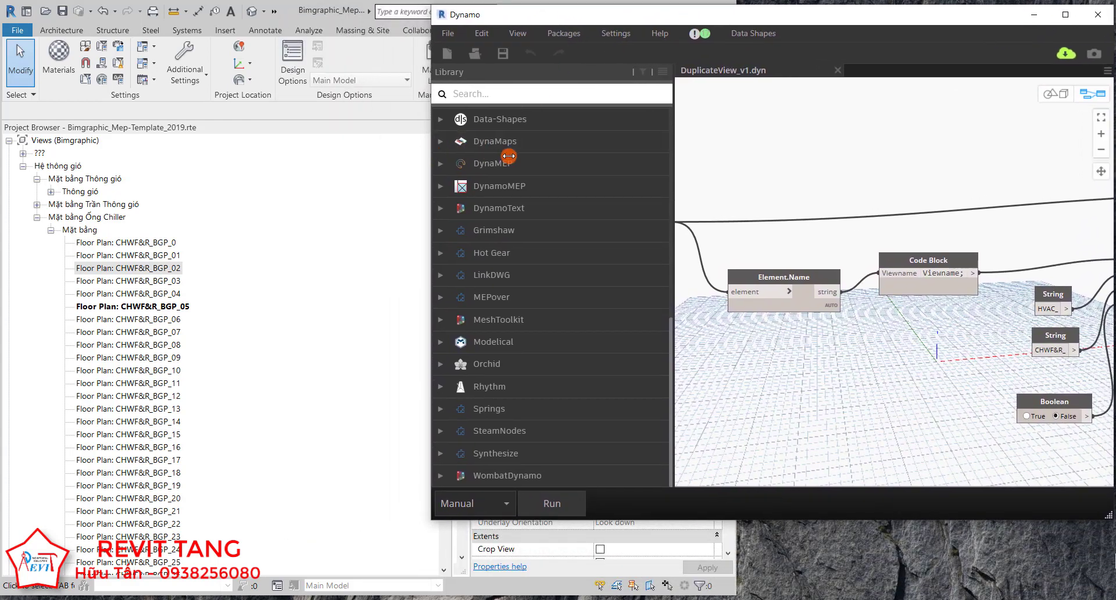
pyautogui.moveTo(444, 154); pyautogui.dragTo(779, 209)
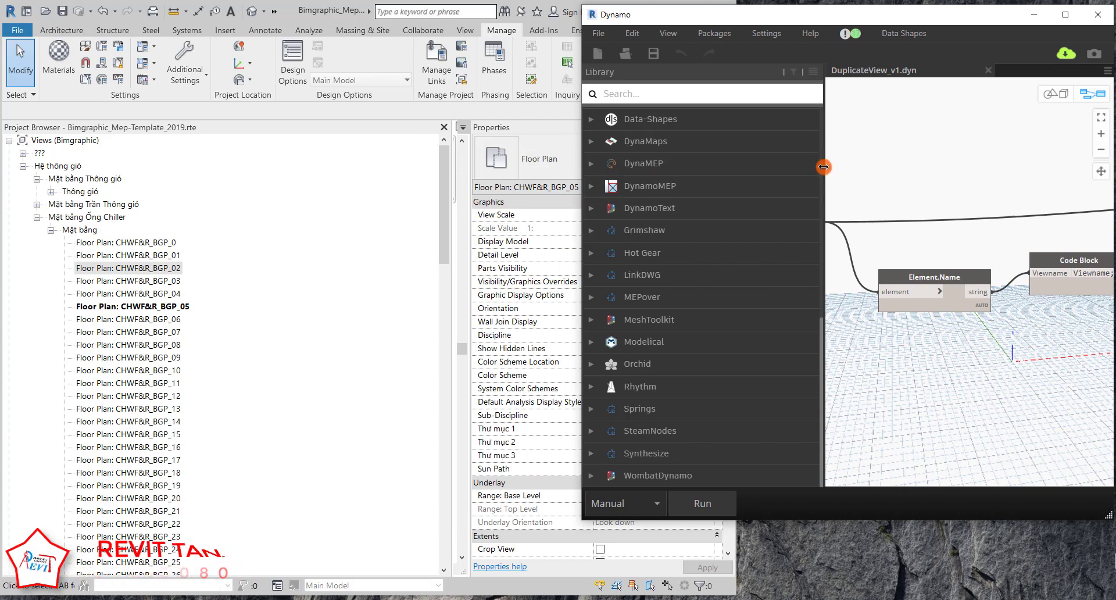
pyautogui.moveTo(822, 168); pyautogui.dragTo(627, 168)
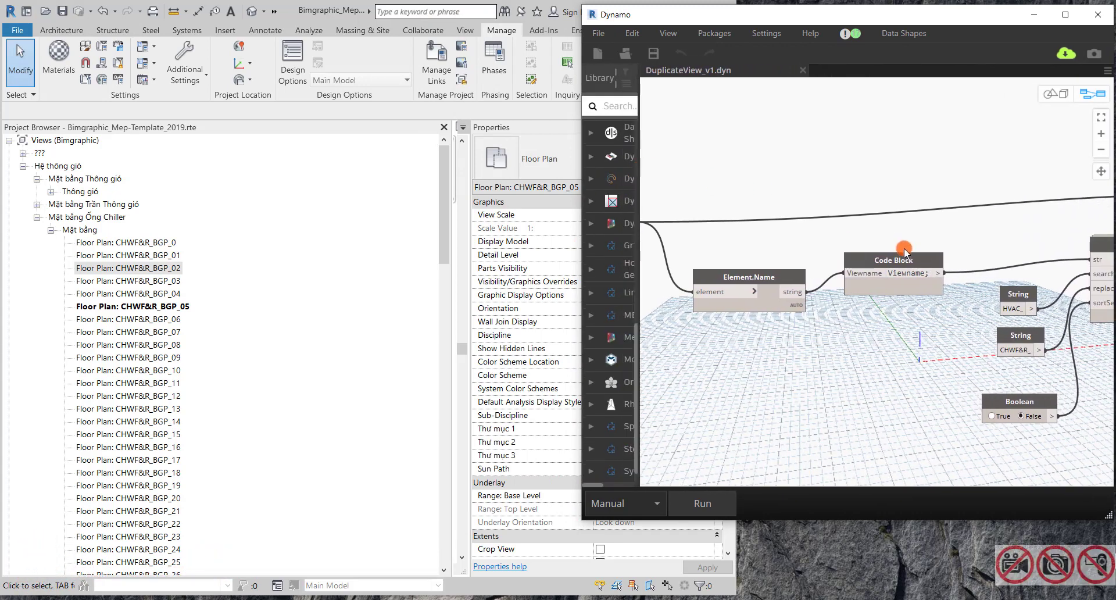
pyautogui.scroll(-4, 929, 298)
pyautogui.moveTo(872, 311); pyautogui.dragTo(883, 346, button='middle')
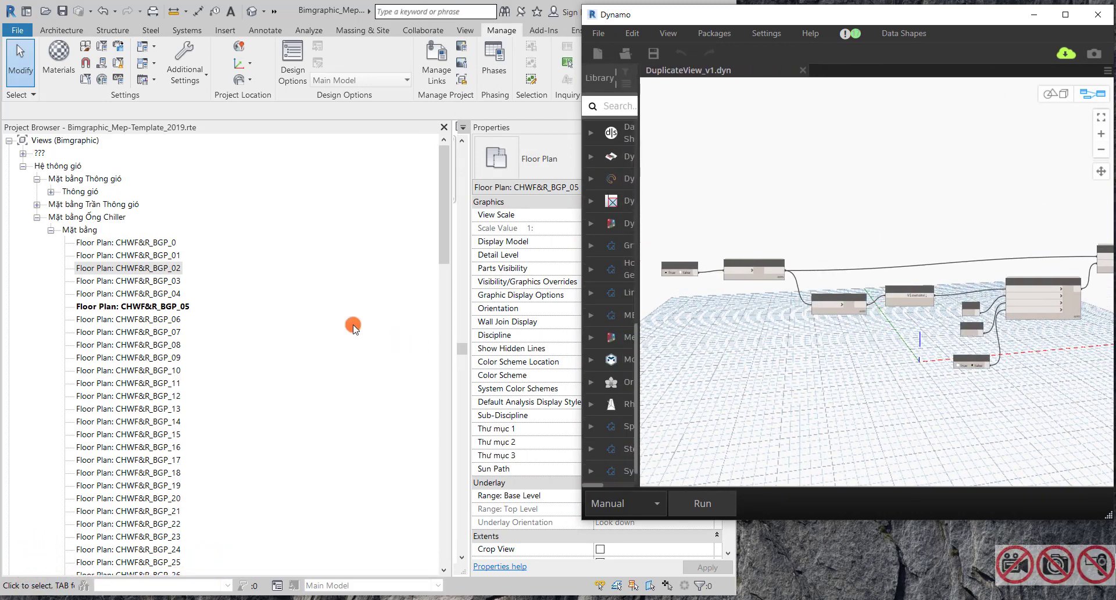
# Collapse Mặt bằng Ống Chiller and browse the Thông gió floor plans HVAC_BGP_02 and HVAC_BGP_07.
pyautogui.click(37, 217)
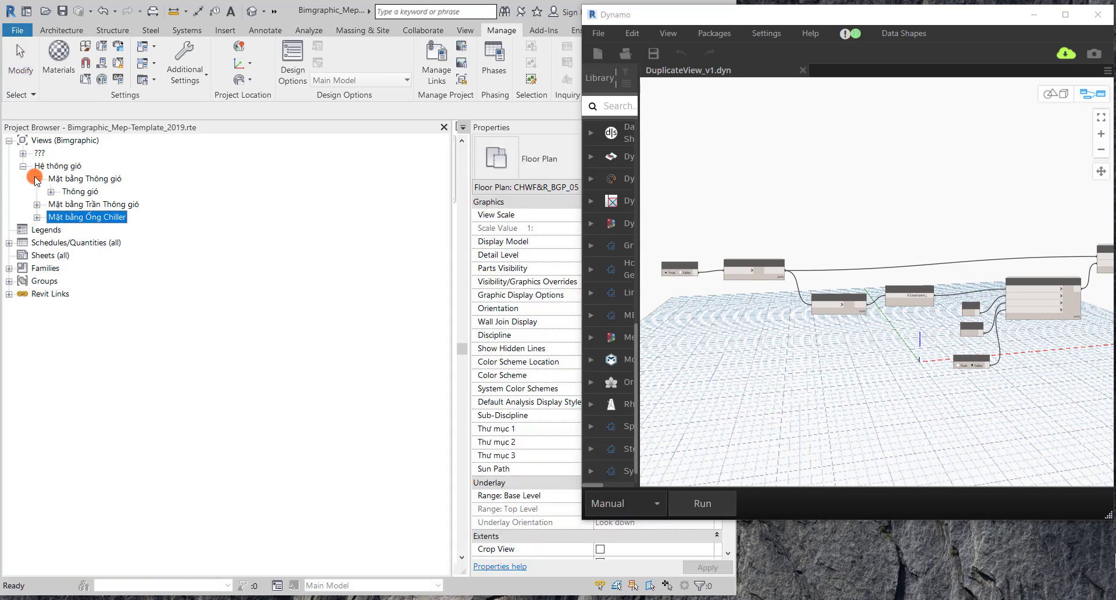
pyautogui.click(51, 191)
pyautogui.click(116, 179)
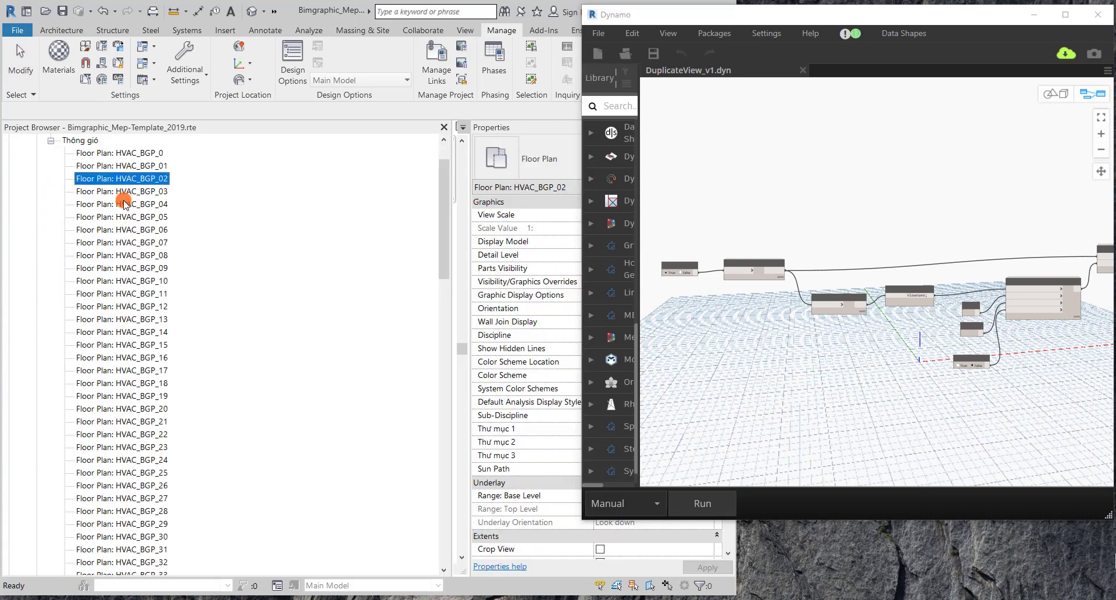
pyautogui.click(130, 242)
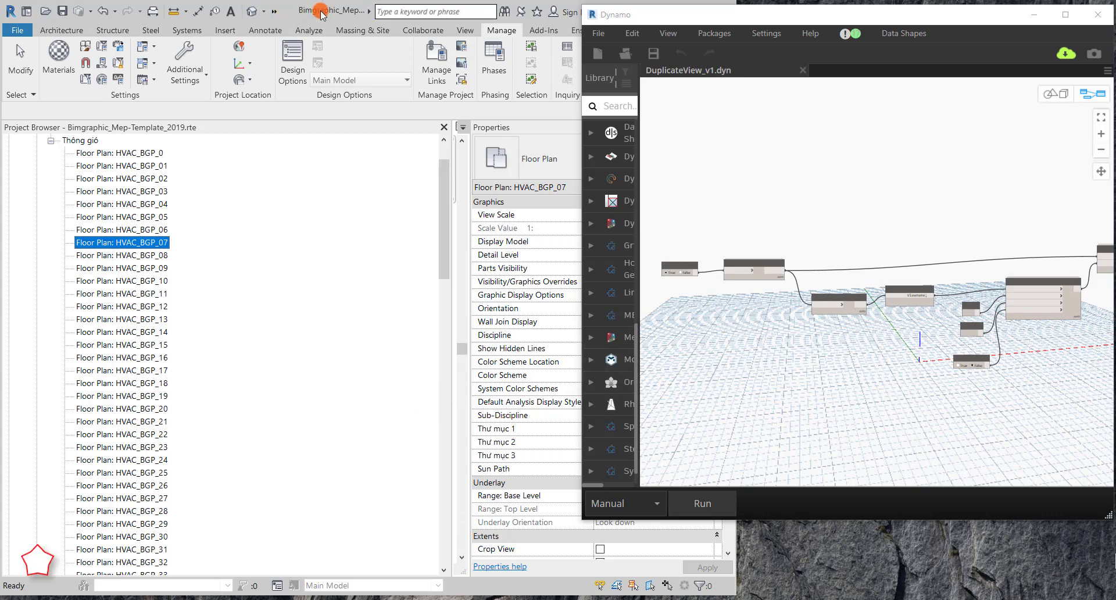
# Reposition the Revit window, then maximize it from its title bar.
pyautogui.moveTo(314, 12); pyautogui.dragTo(133, 15)
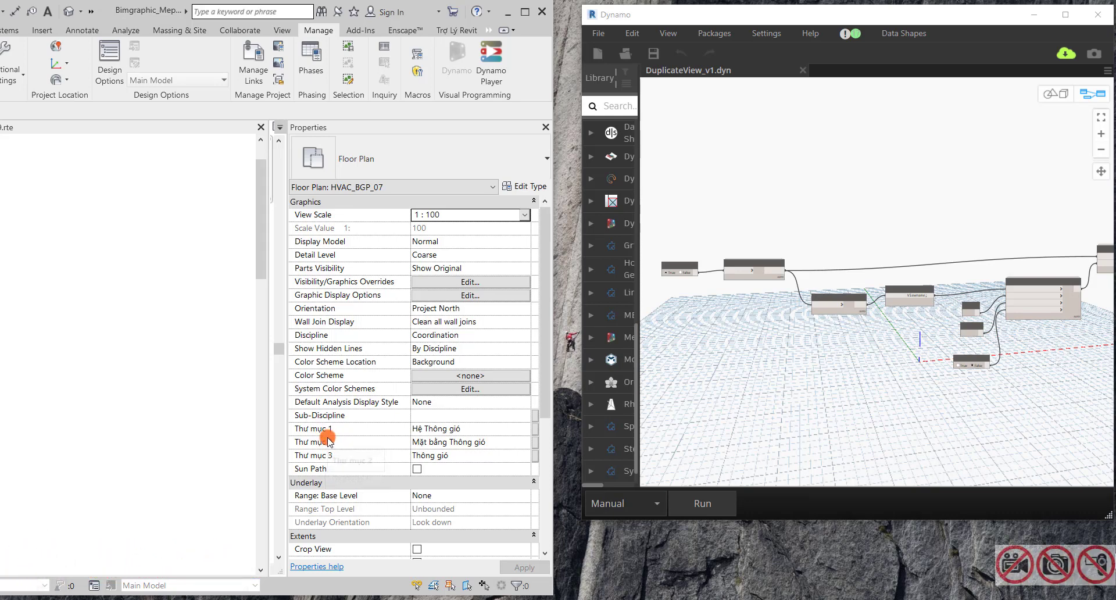
pyautogui.moveTo(117, 15)
pyautogui.mouseDown()
pyautogui.moveTo(342, 26)
pyautogui.moveTo(283, 25)
pyautogui.mouseUp()
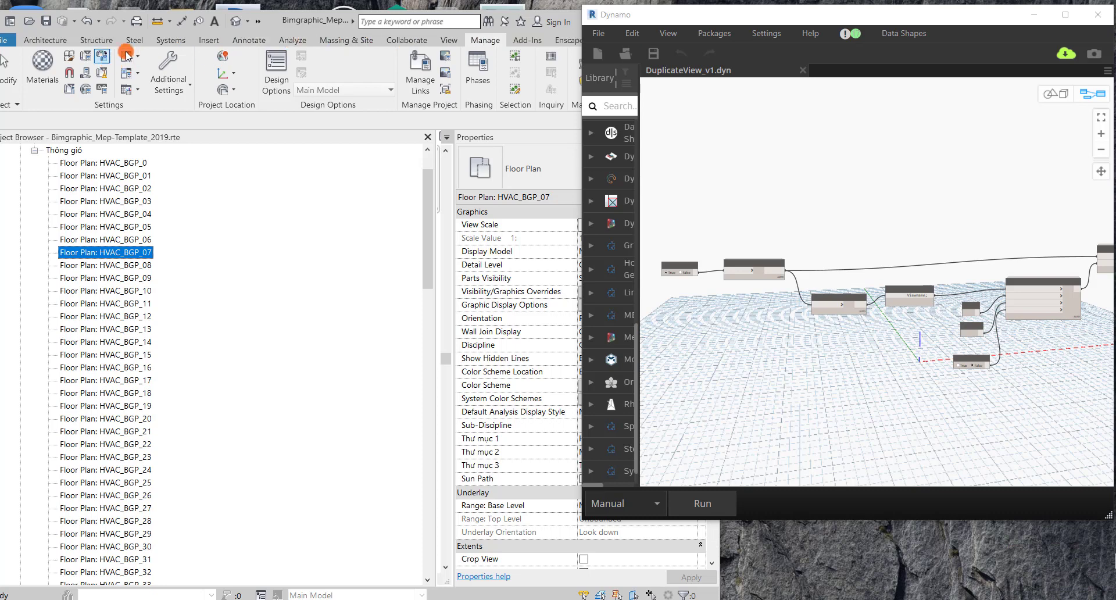
pyautogui.doubleClick(302, 21)
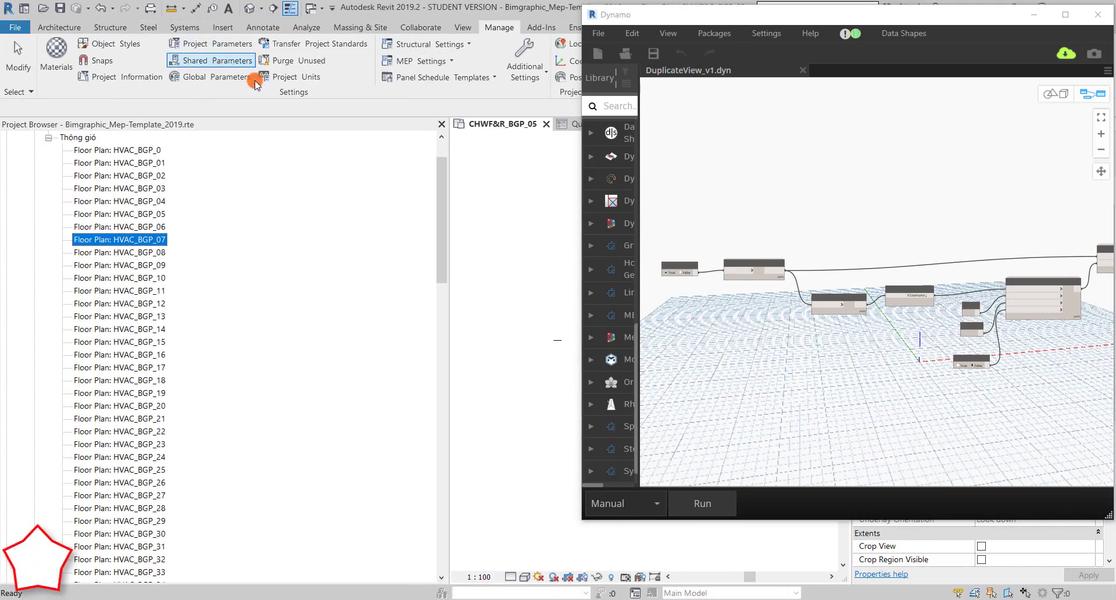
pyautogui.click(216, 44)
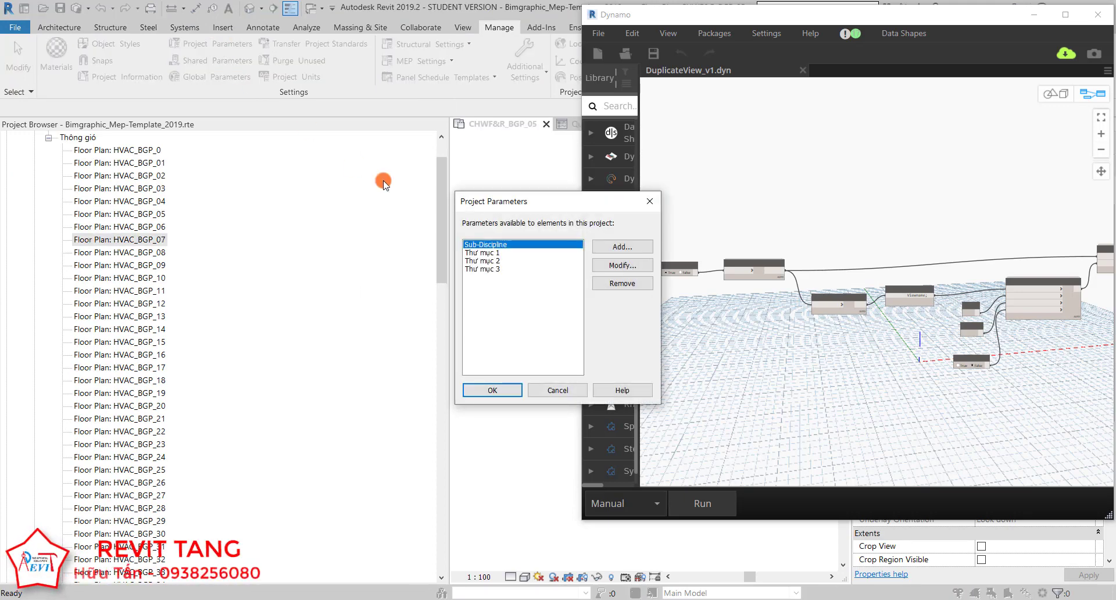
pyautogui.click(484, 253)
pyautogui.click(488, 267)
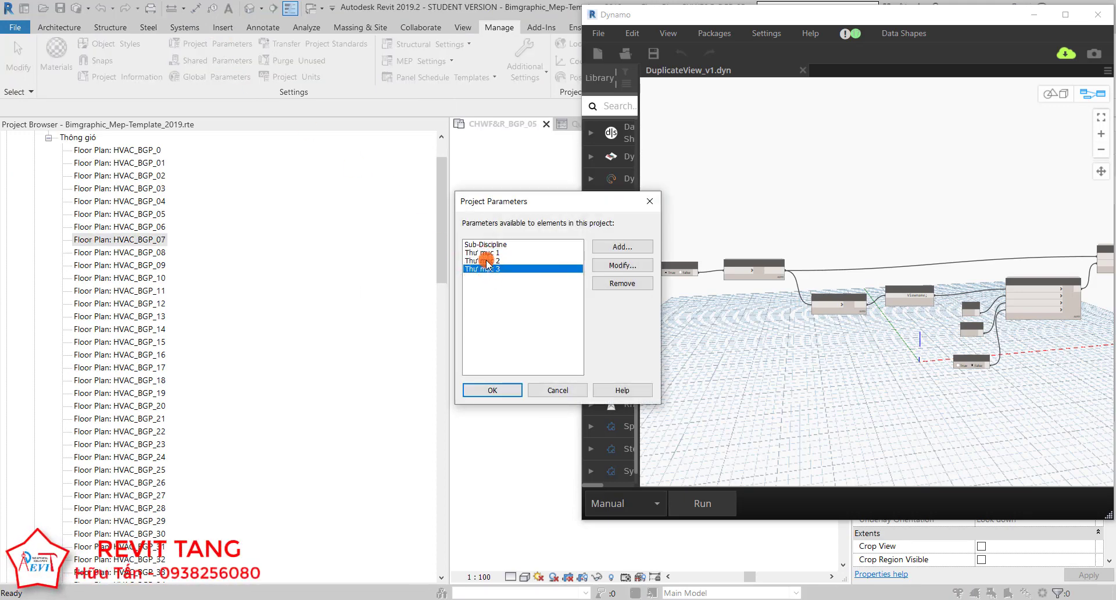
pyautogui.click(486, 254)
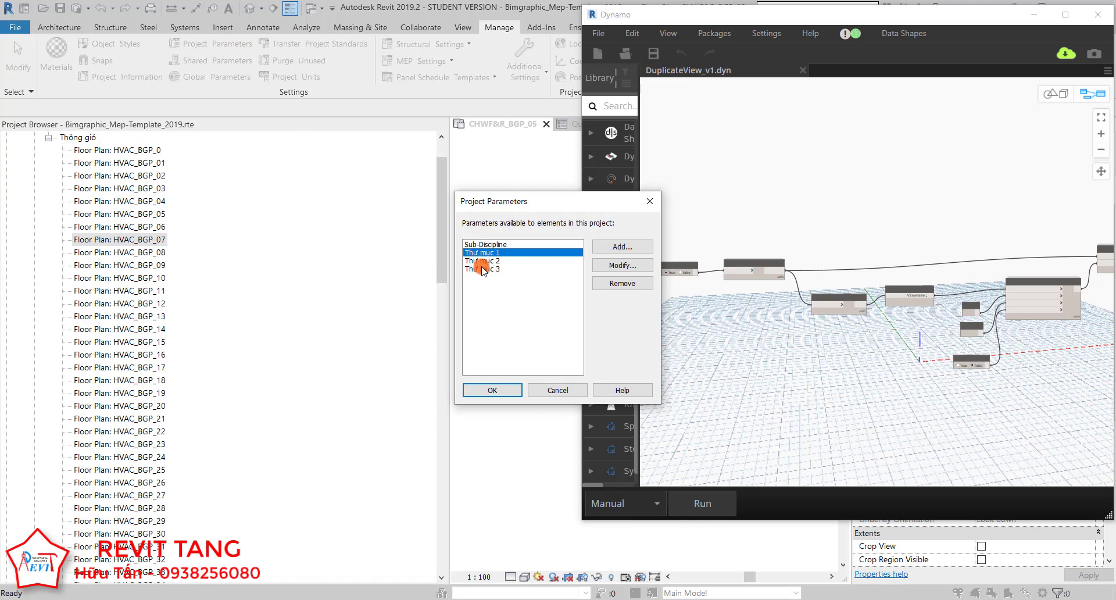
pyautogui.click(478, 261)
pyautogui.click(480, 269)
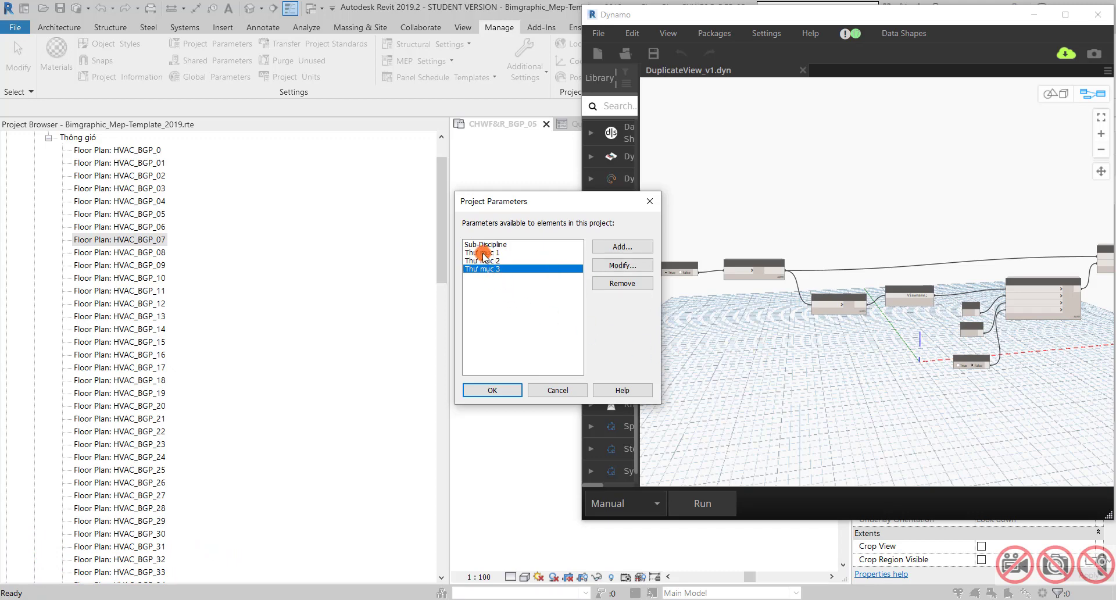
pyautogui.click(483, 253)
pyautogui.click(479, 261)
pyautogui.click(480, 268)
pyautogui.click(480, 253)
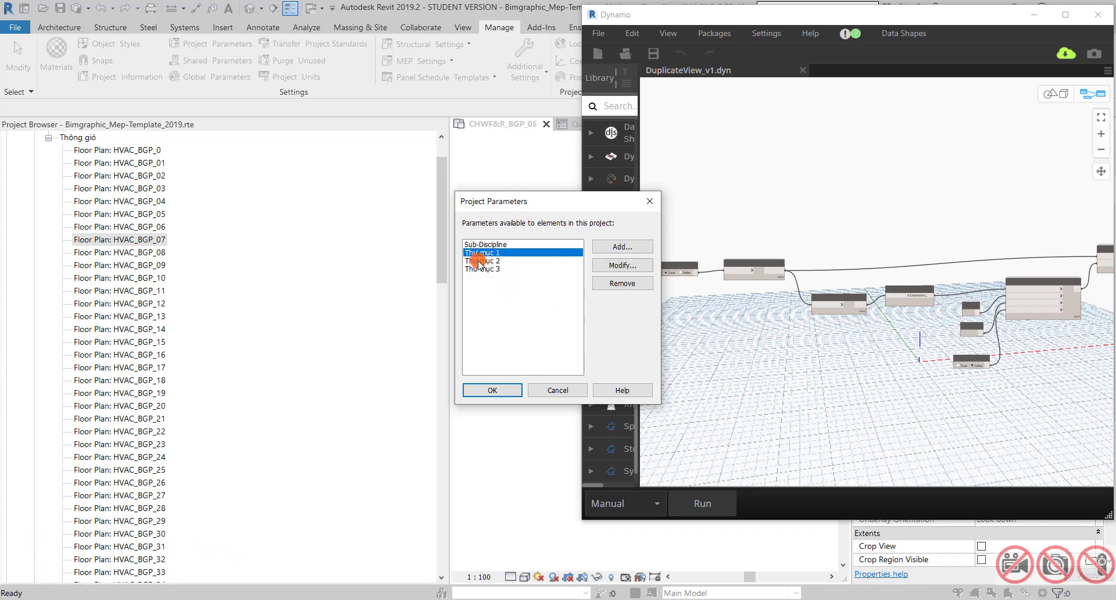
pyautogui.click(480, 261)
pyautogui.click(480, 269)
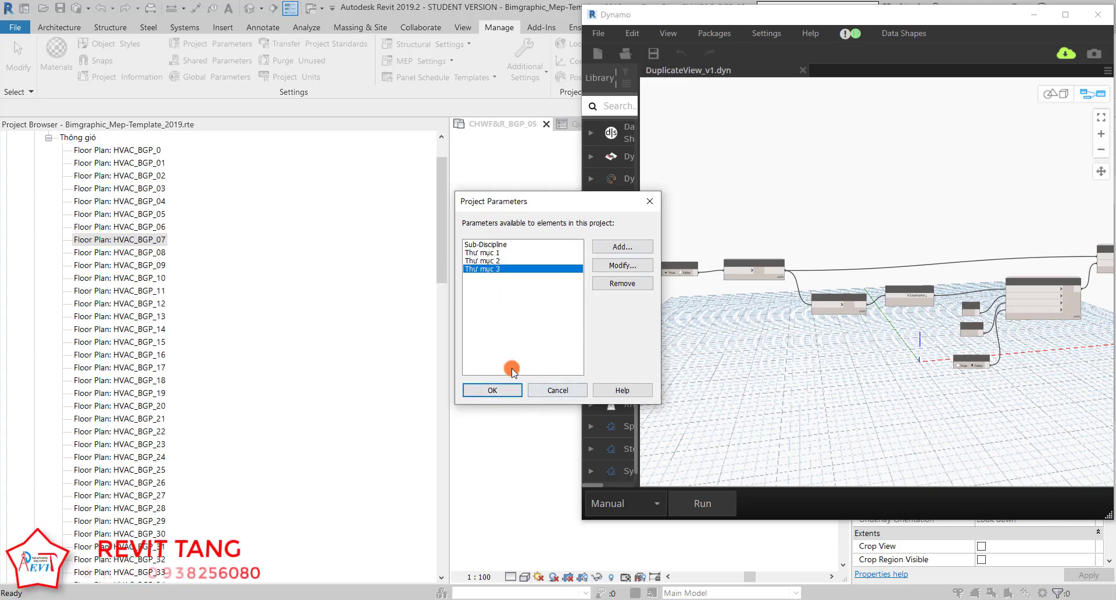
pyautogui.click(489, 253)
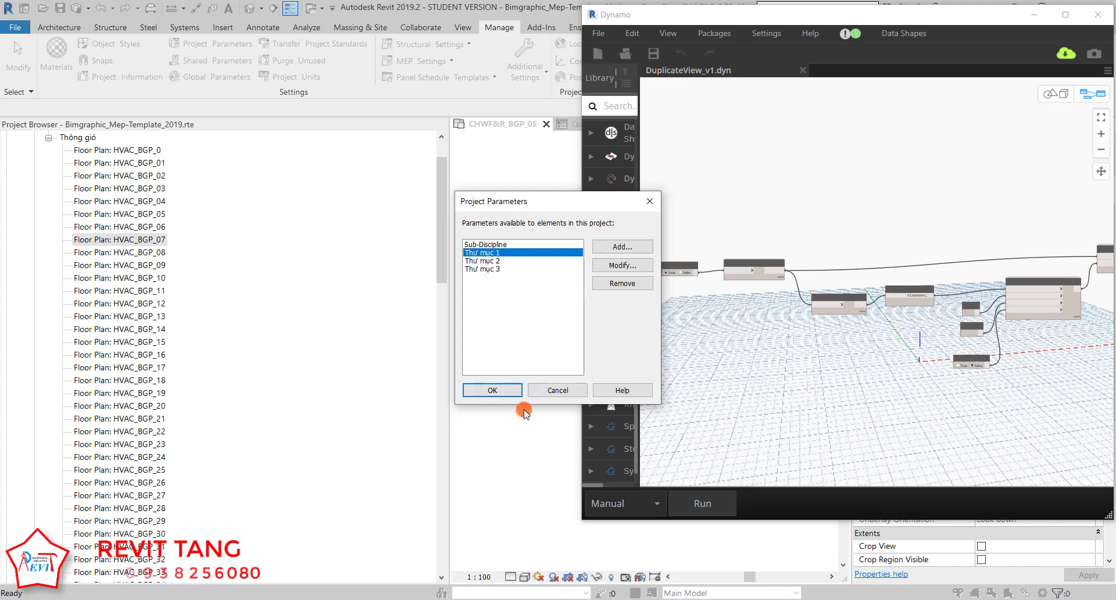
pyautogui.click(504, 390)
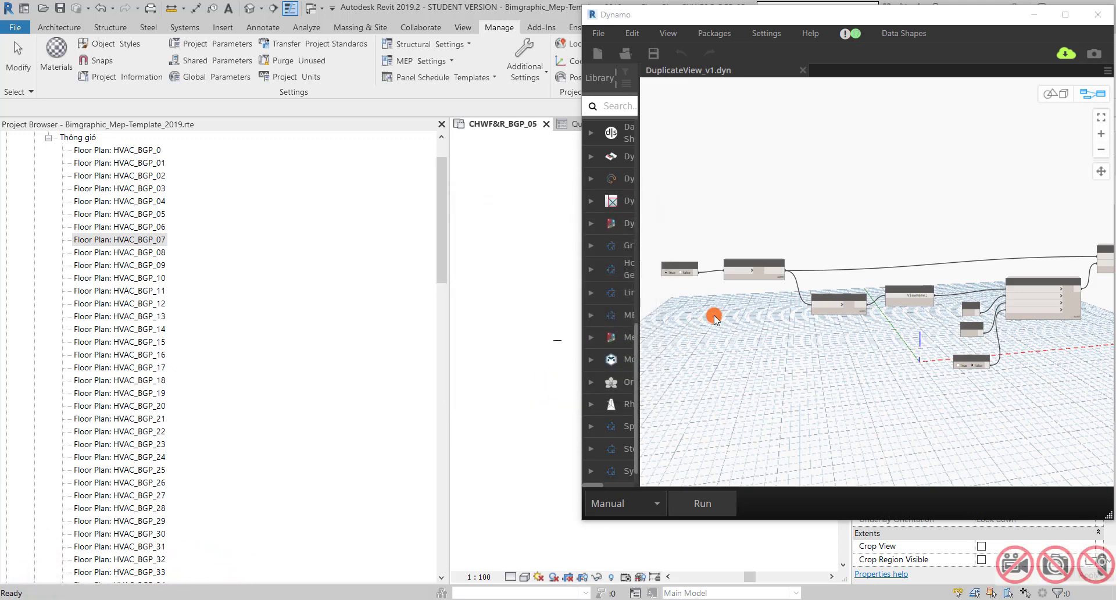
# Zoom to the String.ReplaceMultiple and duplication nodes and select floor plan HVAC_BGP_0 in Revit.
pyautogui.scroll(5, 939, 323)
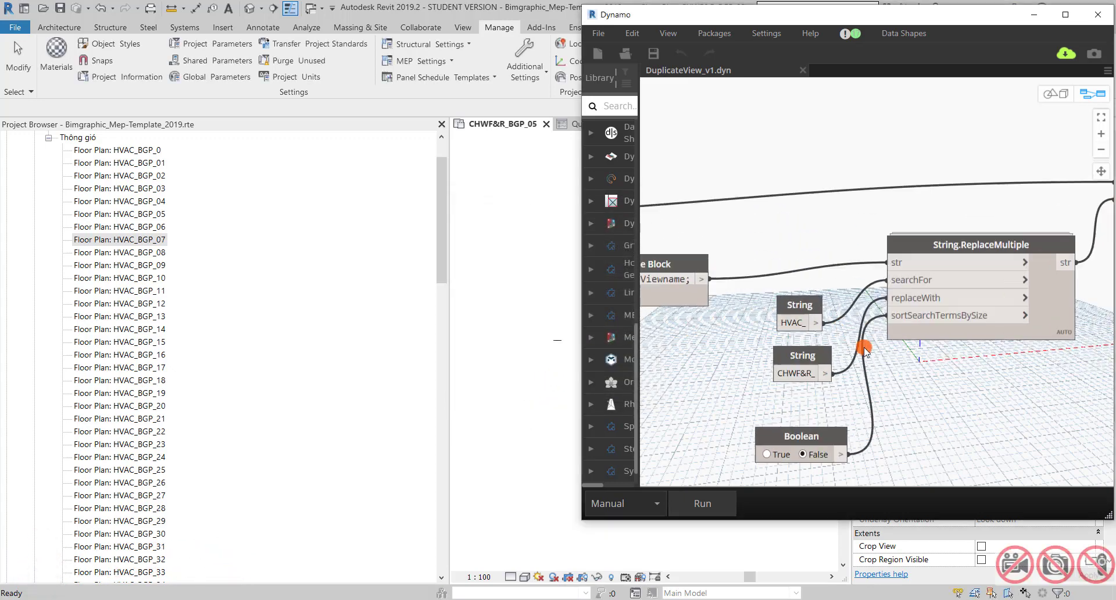
pyautogui.scroll(-2, 864, 349)
pyautogui.scroll(-1, 868, 297)
pyautogui.moveTo(884, 324); pyautogui.dragTo(834, 249, button='middle')
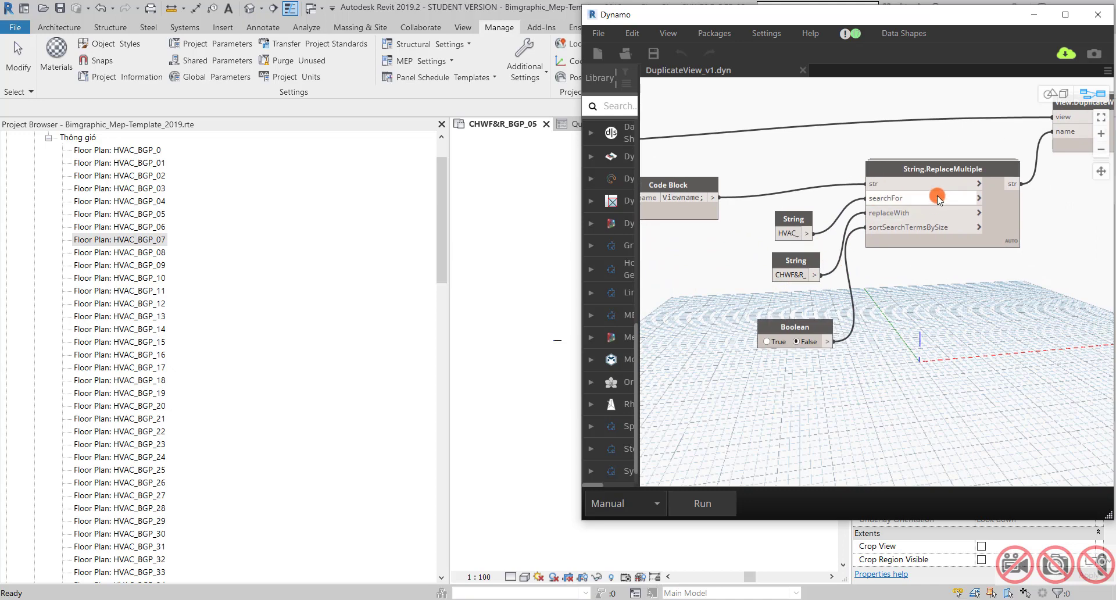
pyautogui.scroll(1, 937, 199)
pyautogui.scroll(1, 128, 203)
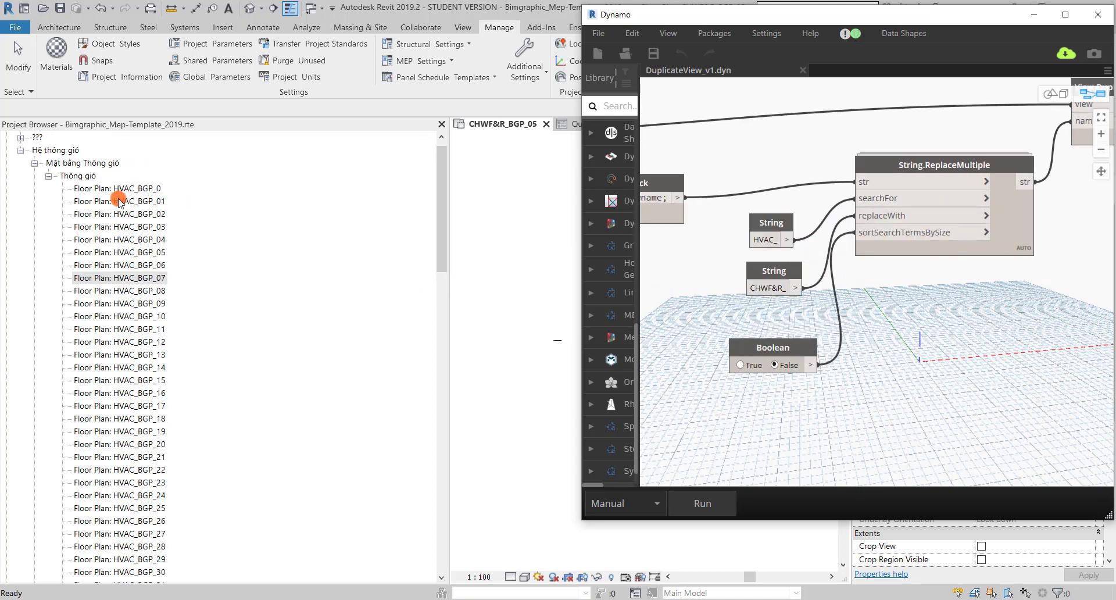
pyautogui.click(77, 186)
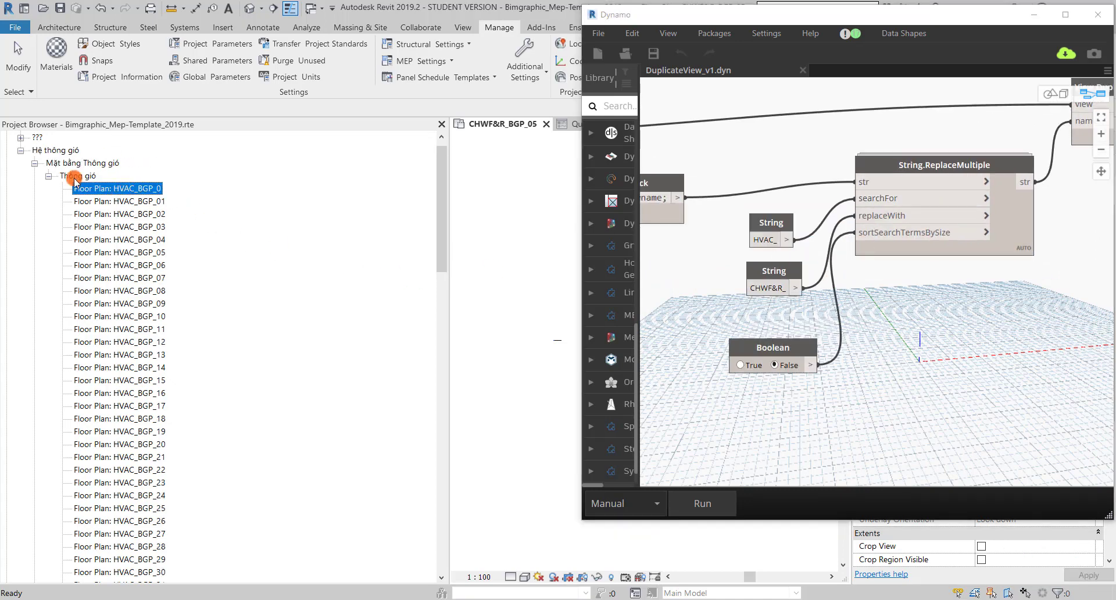
pyautogui.scroll(-7, 155, 349)
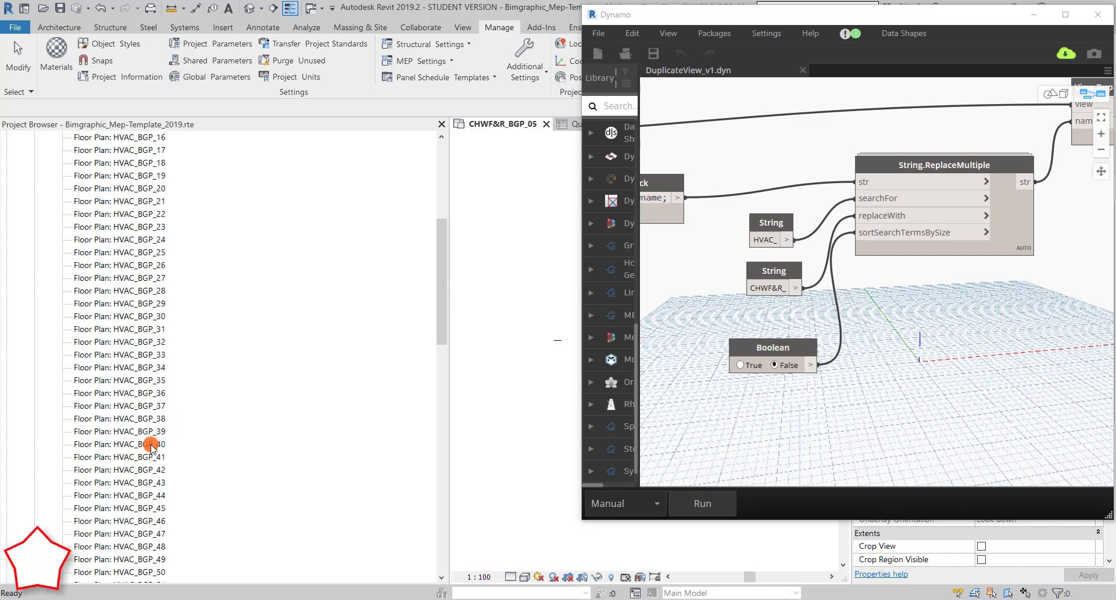
pyautogui.scroll(7, 130, 316)
pyautogui.scroll(-5, 281, 307)
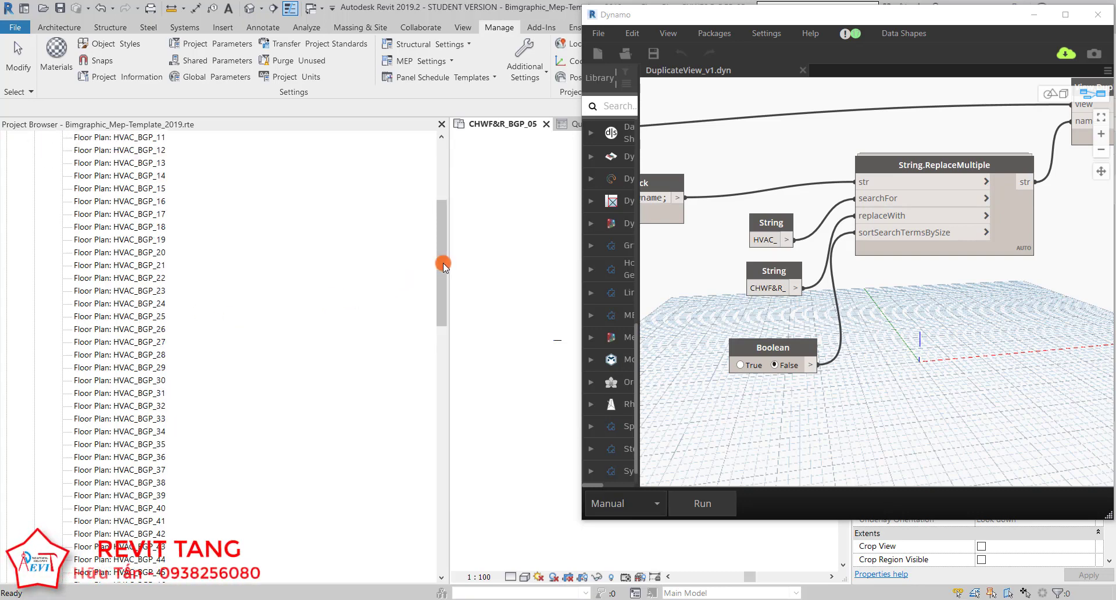
pyautogui.moveTo(443, 265); pyautogui.dragTo(440, 518)
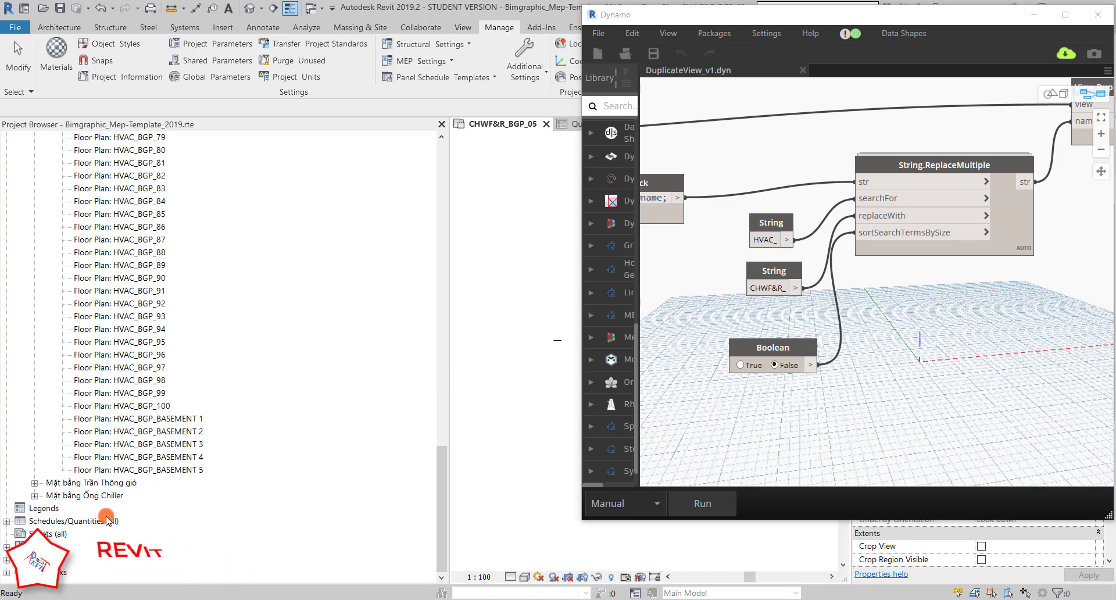
# Check the CHWF&R_ views under Mặt bằng Ống Chiller, then select the second String node's CHWF&R_ text.
pyautogui.click(34, 495)
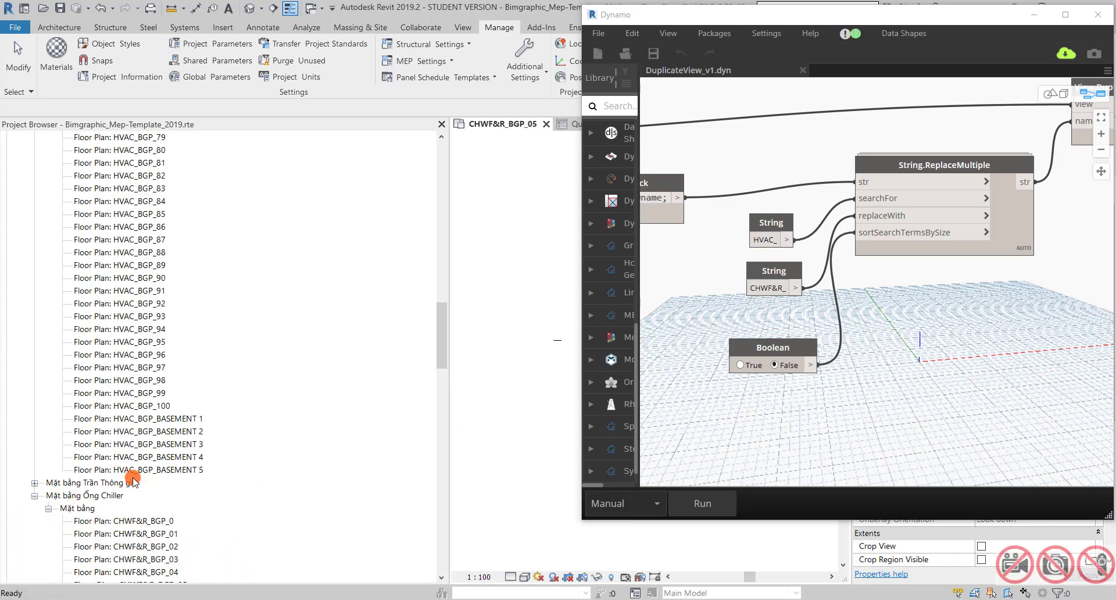
pyautogui.scroll(2, 172, 356)
pyautogui.scroll(3, 170, 355)
pyautogui.scroll(4, 155, 339)
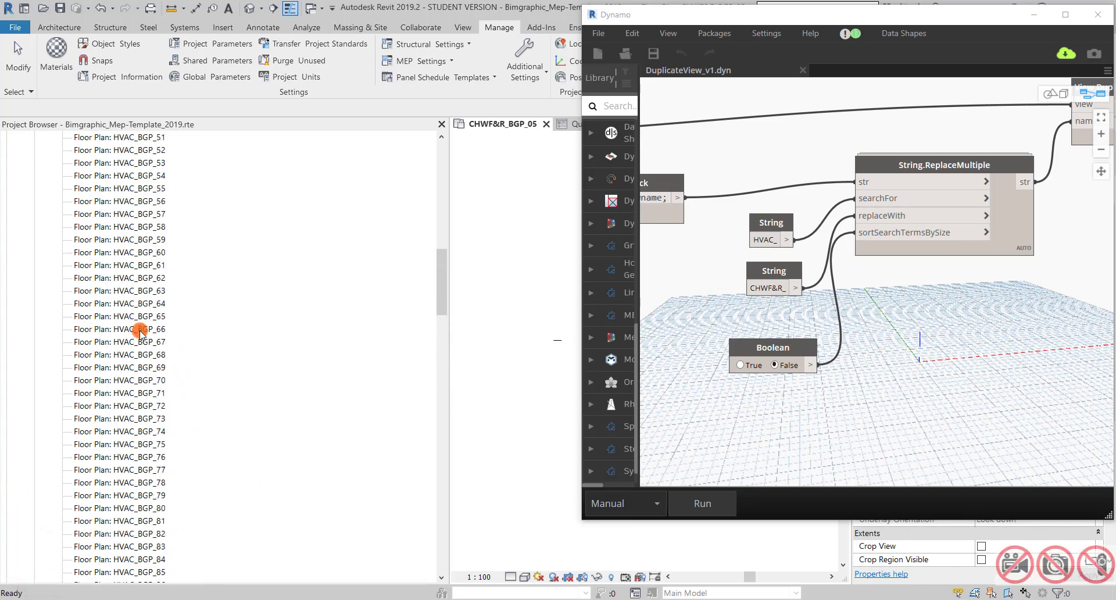
pyautogui.scroll(4, 141, 328)
pyautogui.scroll(3, 138, 314)
pyautogui.scroll(4, 138, 314)
pyautogui.scroll(4, 138, 313)
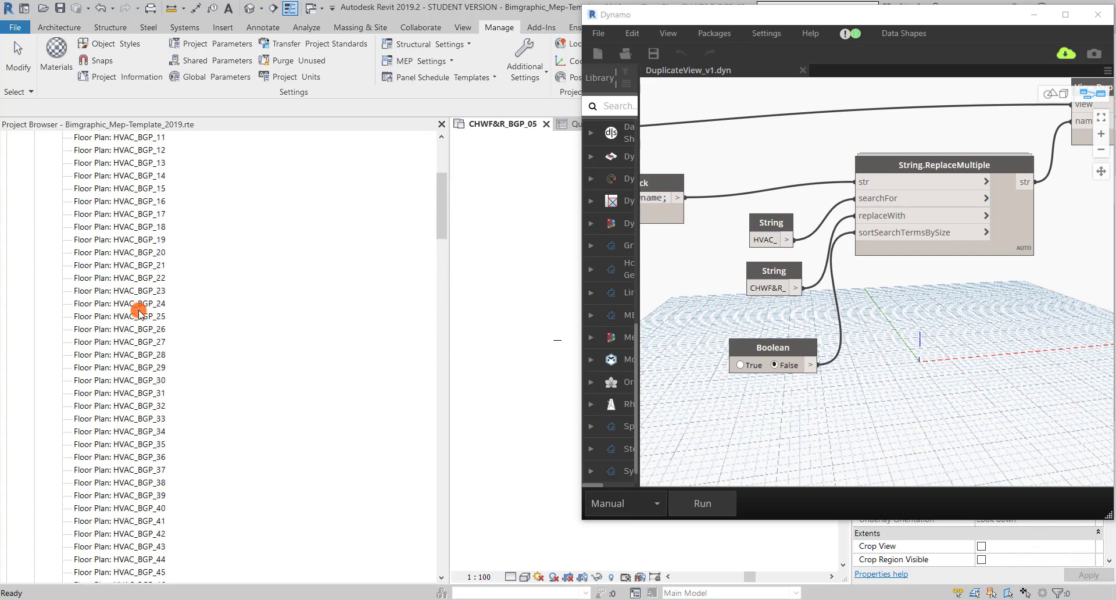
pyautogui.scroll(4, 138, 314)
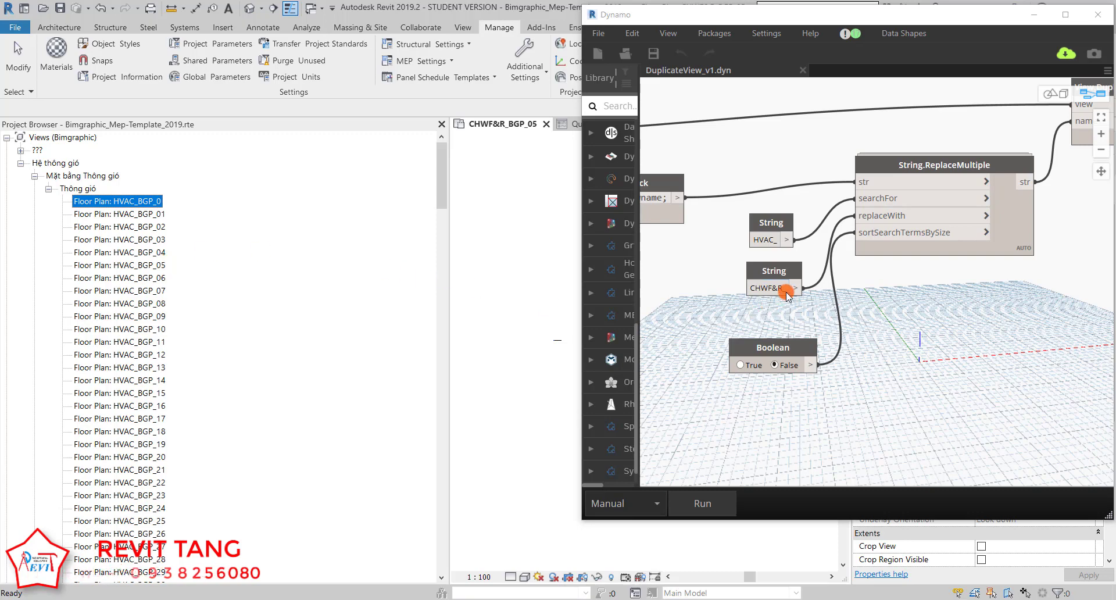
pyautogui.doubleClick(763, 289)
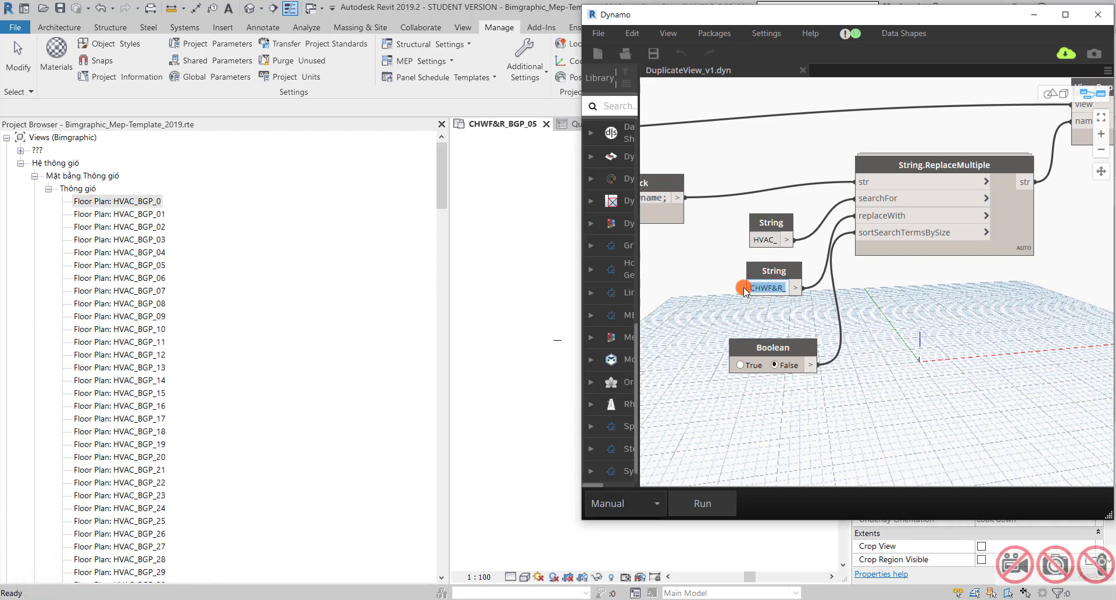
pyautogui.moveTo(781, 289); pyautogui.dragTo(746, 287)
# Retype the second String input from CHWF&R_ to LIGHTING_ so it pairs with HVAC_.
pyautogui.press('BackSpace')
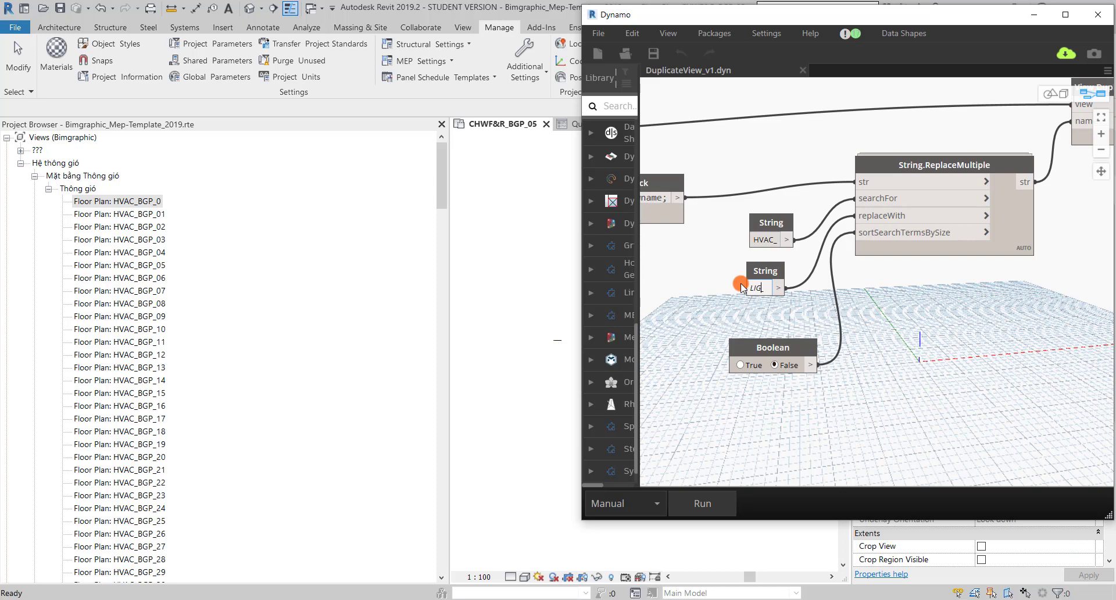
pyautogui.write('GHTING_')
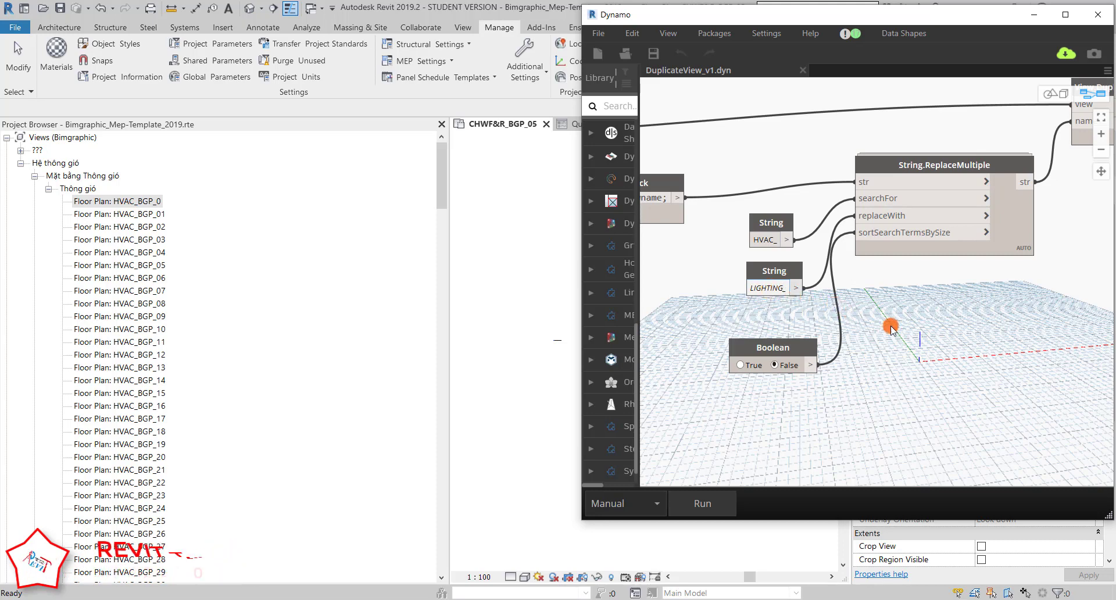
pyautogui.hscroll(5, 859, 331)
pyautogui.hscroll(2, 930, 320)
pyautogui.hscroll(3, 811, 342)
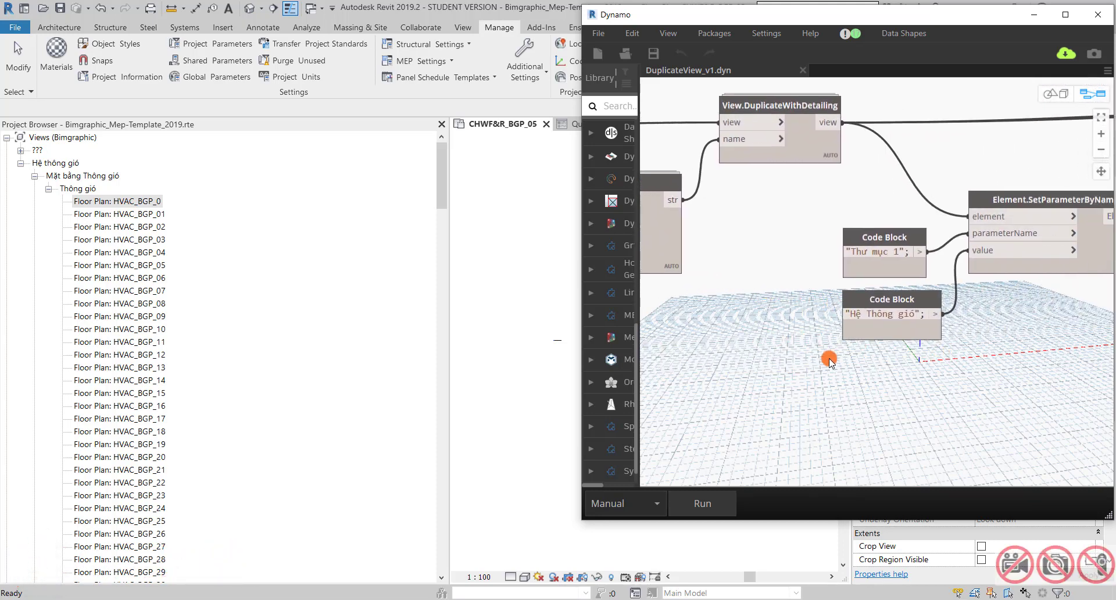
pyautogui.hscroll(2, 789, 372)
pyautogui.scroll(-3, 924, 328)
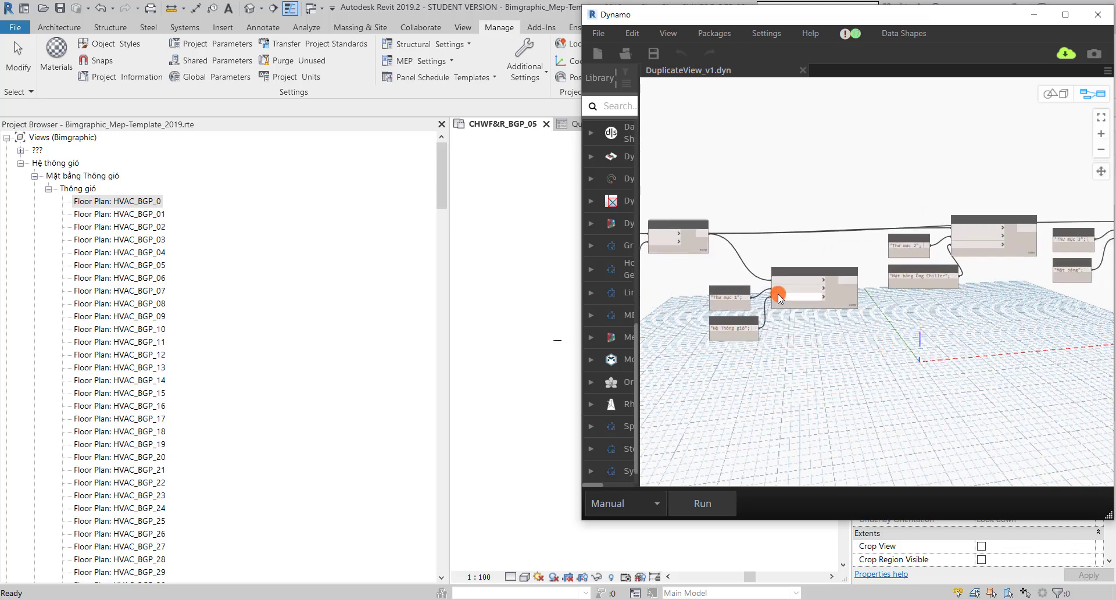
pyautogui.scroll(3, 775, 293)
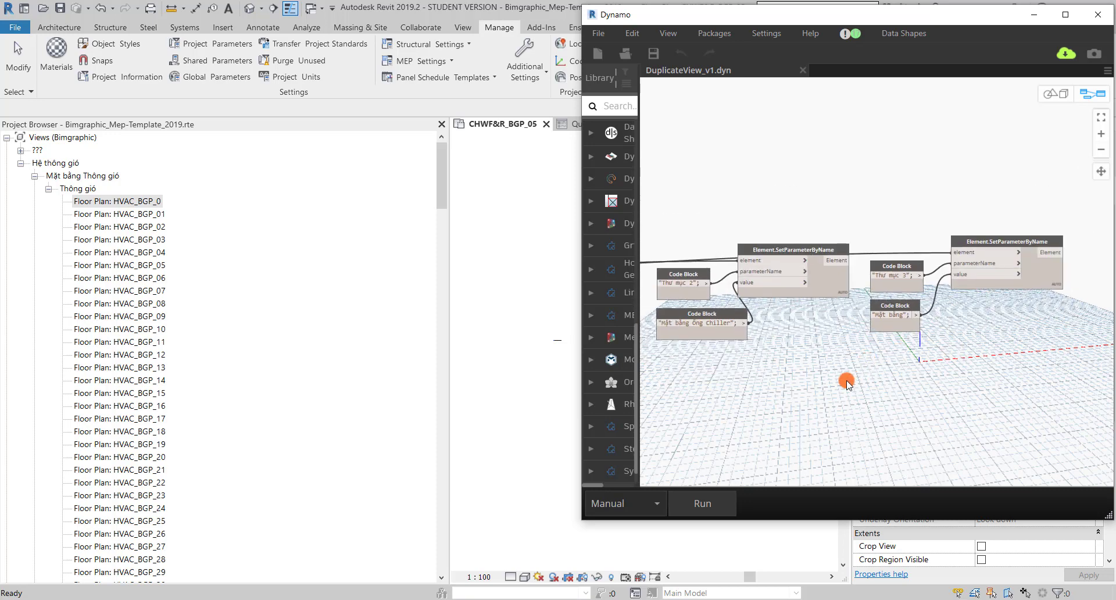
pyautogui.scroll(-2, 844, 378)
pyautogui.scroll(2, 780, 361)
pyautogui.scroll(2, 840, 338)
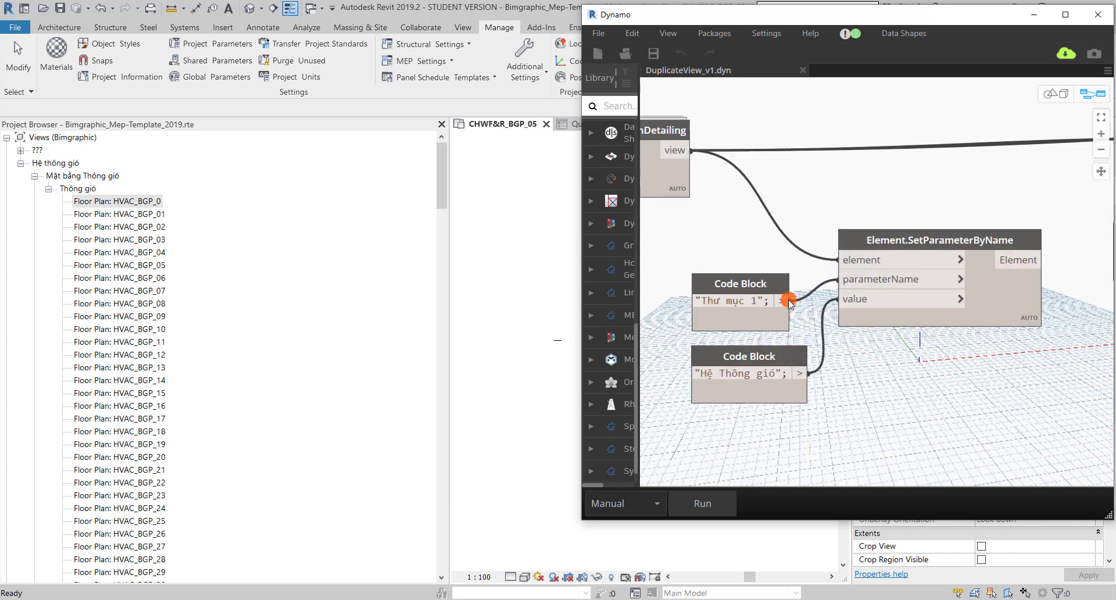
pyautogui.click(116, 265)
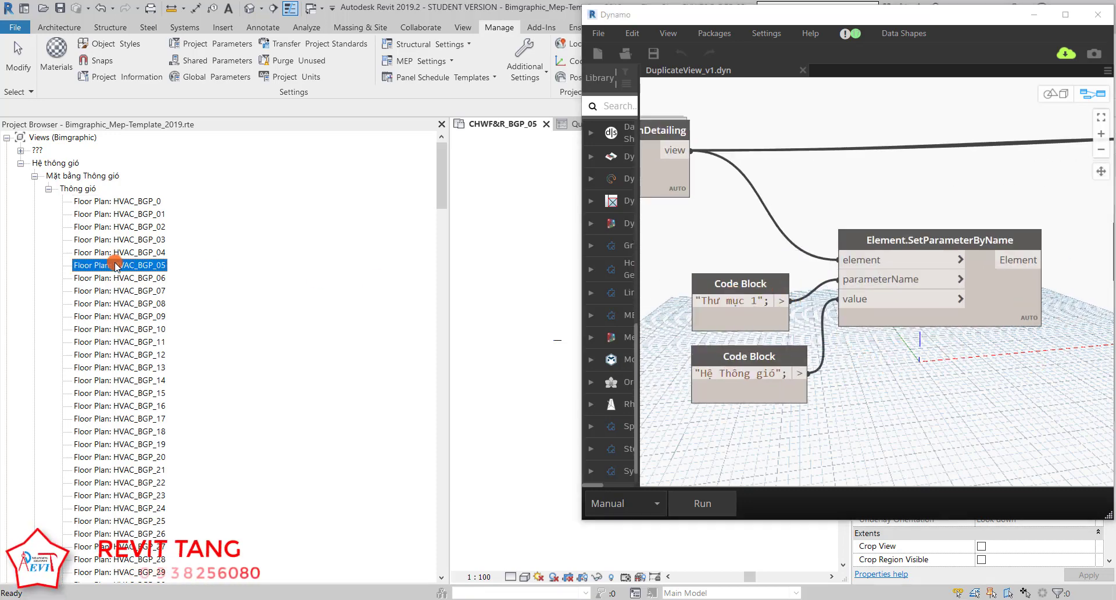
pyautogui.click(892, 187)
pyautogui.click(812, 18)
pyautogui.click(536, 213)
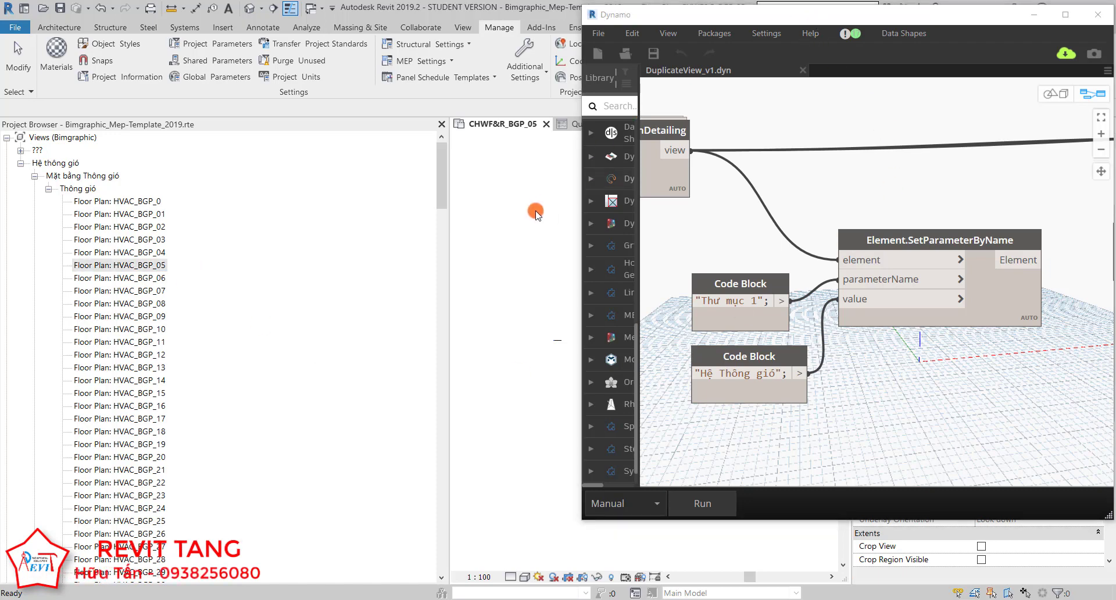
pyautogui.click(1034, 15)
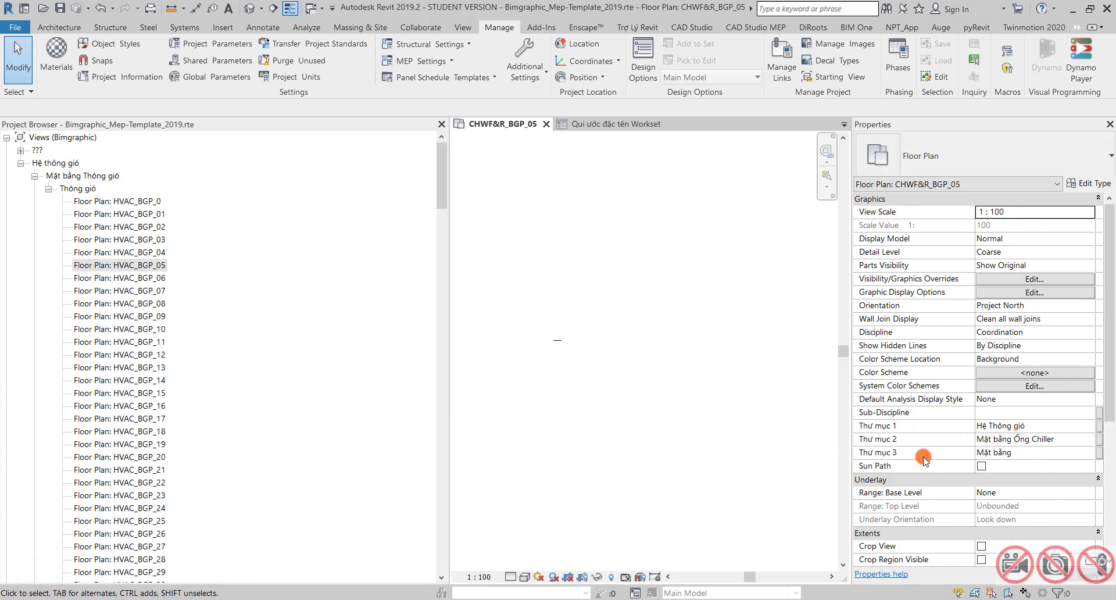
pyautogui.click(44, 164)
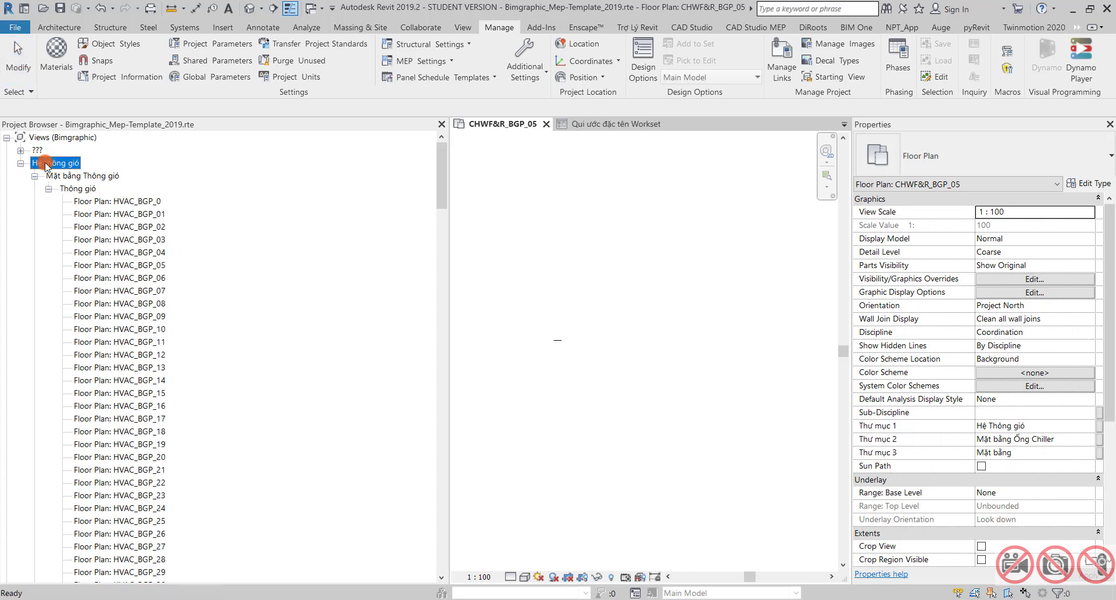
pyautogui.click(58, 176)
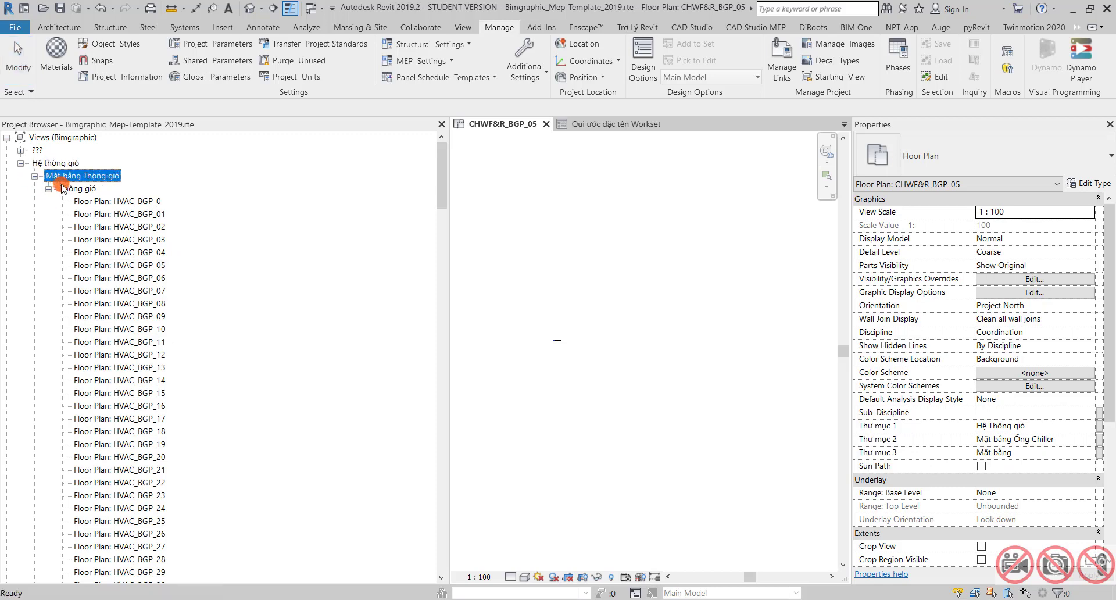
pyautogui.click(71, 189)
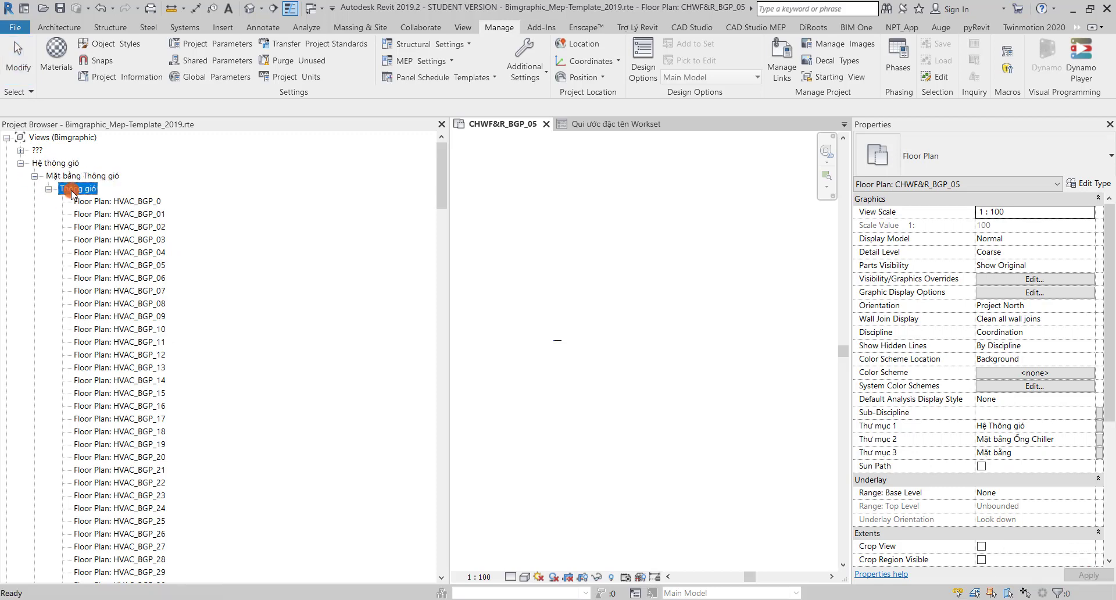
pyautogui.click(750, 455)
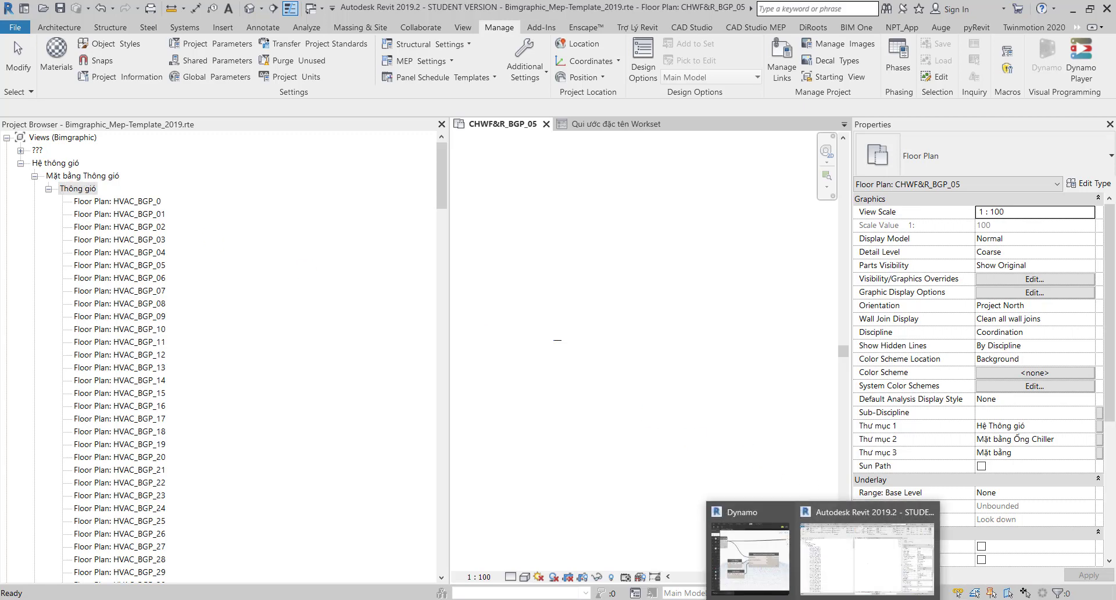
pyautogui.click(777, 563)
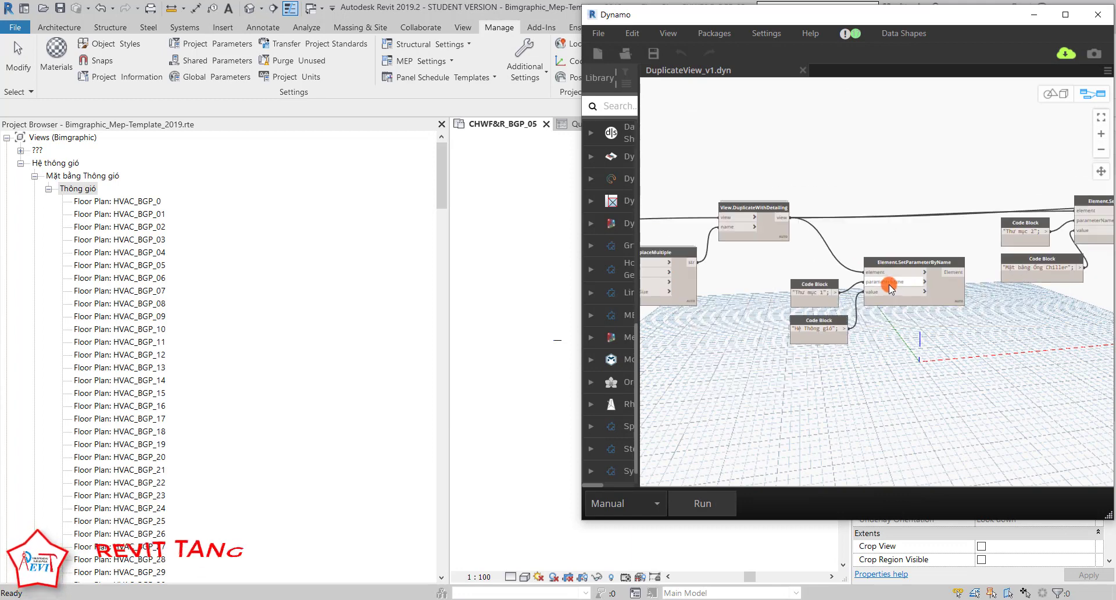
# Change the Thư mục 1 code block value from 'Hệ Thông gió' to 'Hệ Điện'.
pyautogui.moveTo(890, 287); pyautogui.dragTo(1040, 334, button='middle')
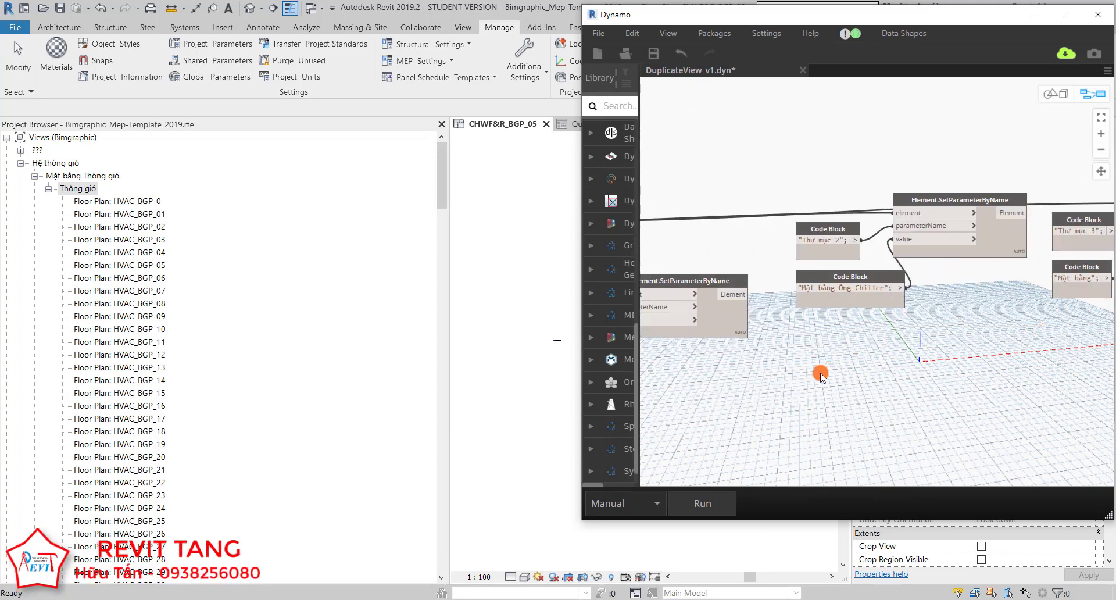
pyautogui.moveTo(847, 379); pyautogui.dragTo(920, 391, button='middle')
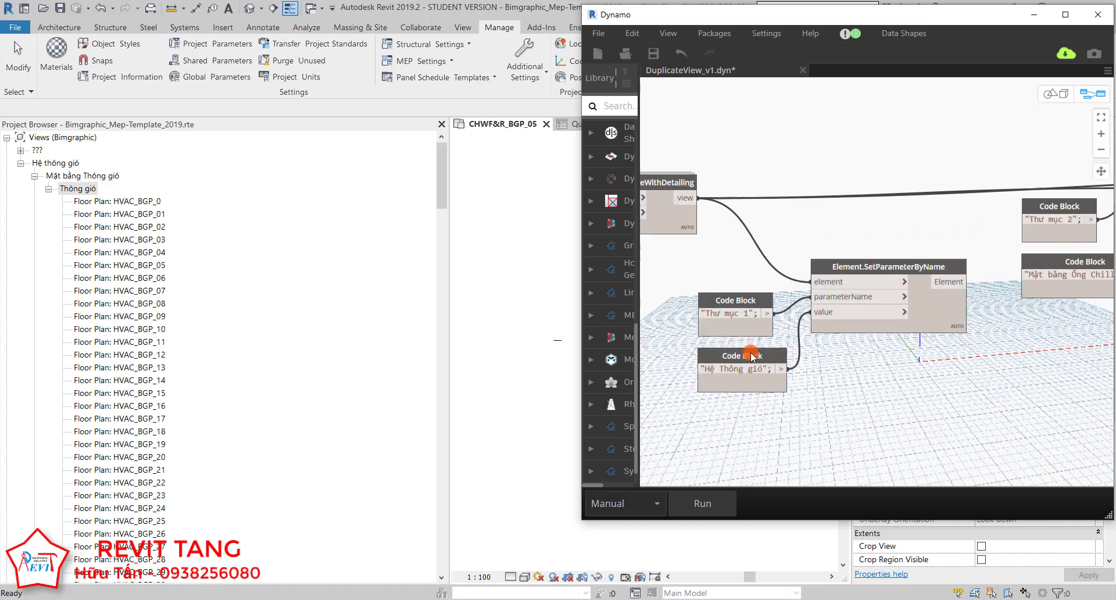
pyautogui.scroll(4, 753, 374)
pyautogui.moveTo(753, 374); pyautogui.dragTo(789, 373, button='middle')
pyautogui.moveTo(765, 368); pyautogui.dragTo(822, 368)
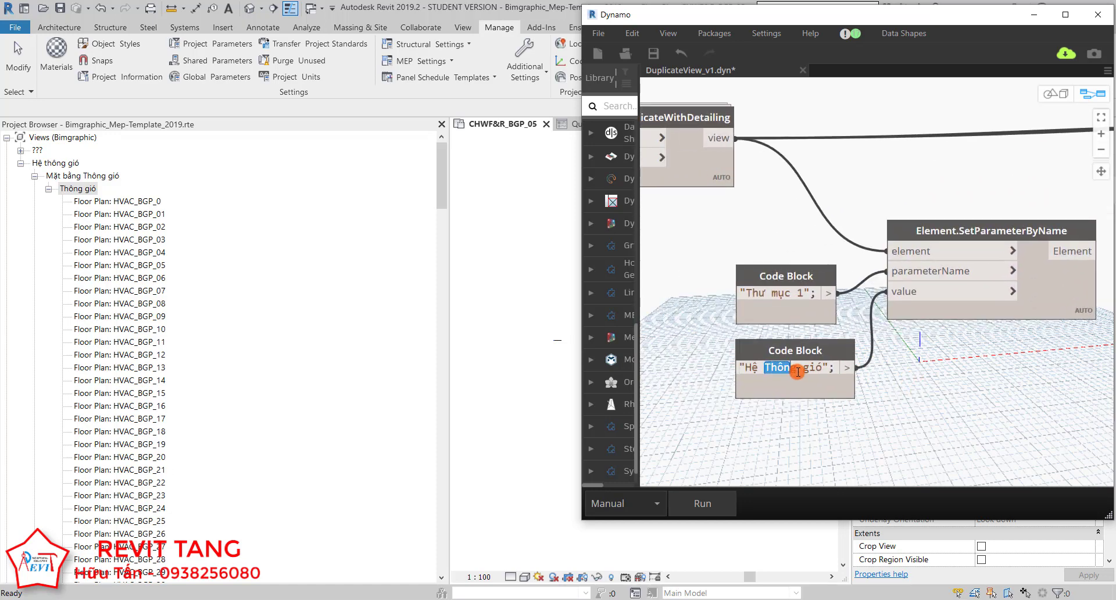
pyautogui.write('Đ')
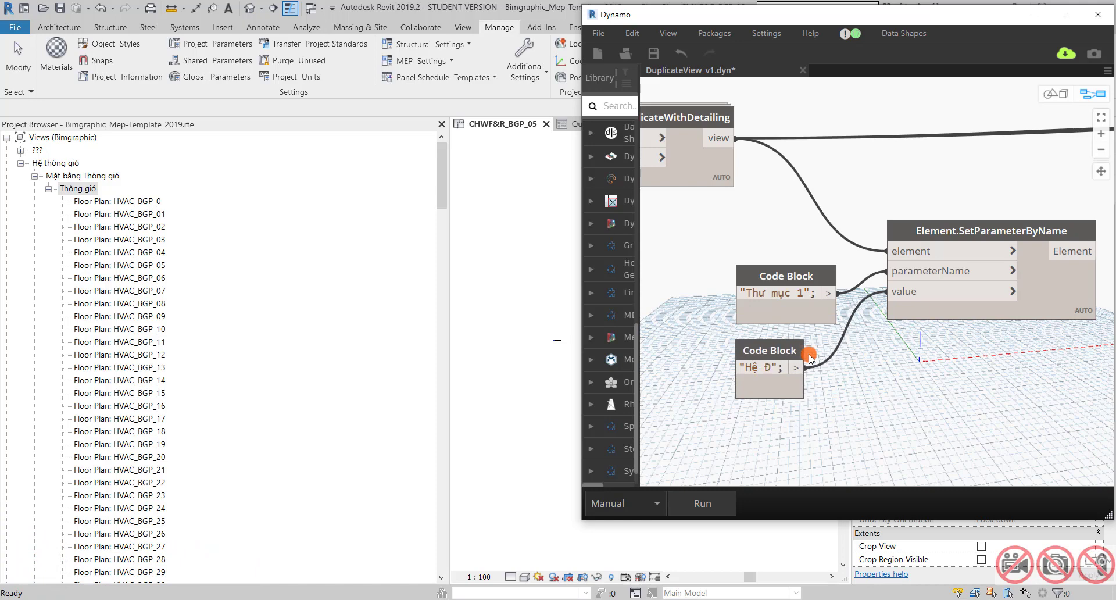
pyautogui.write('iện')
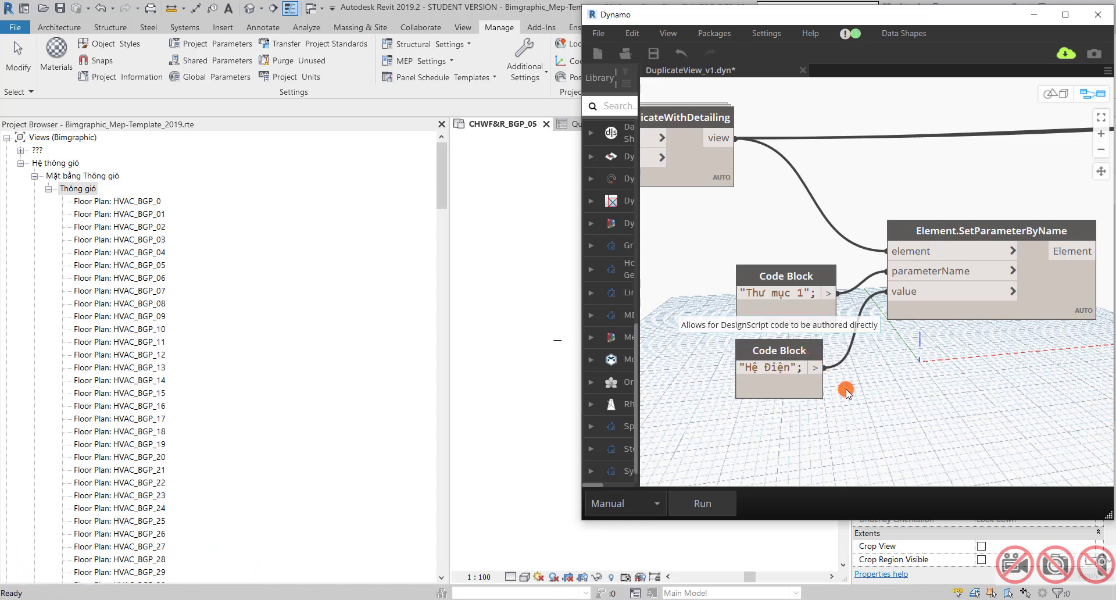
# Change the Thư mục 2 code block value from 'Mặt bằng Ống Chiller' to 'Mặt bằng Đèn'.
pyautogui.moveTo(1021, 403); pyautogui.dragTo(738, 411, button='middle')
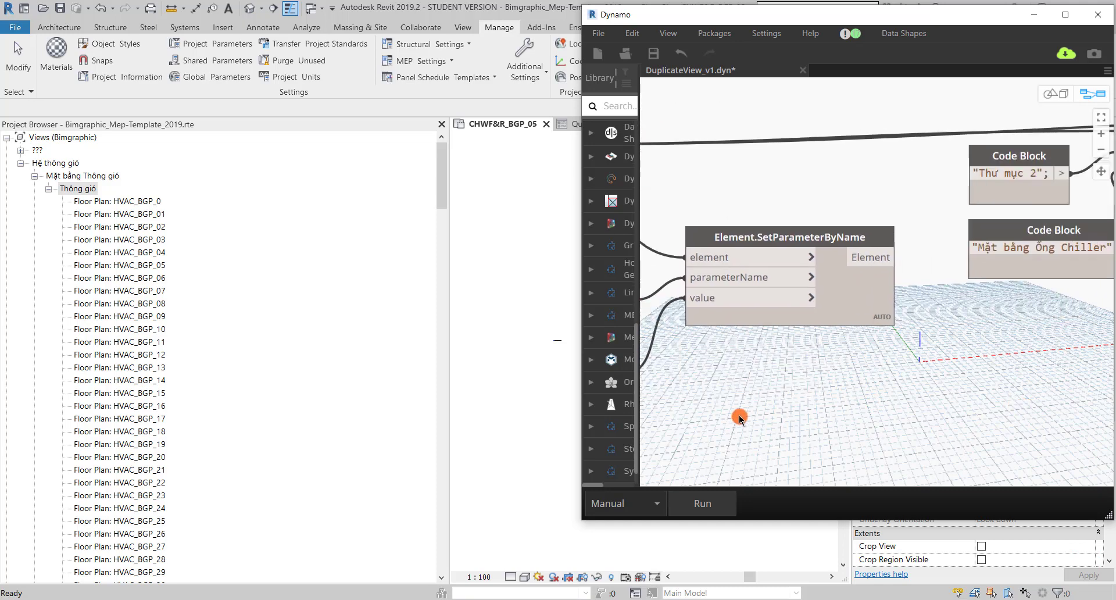
pyautogui.moveTo(879, 252)
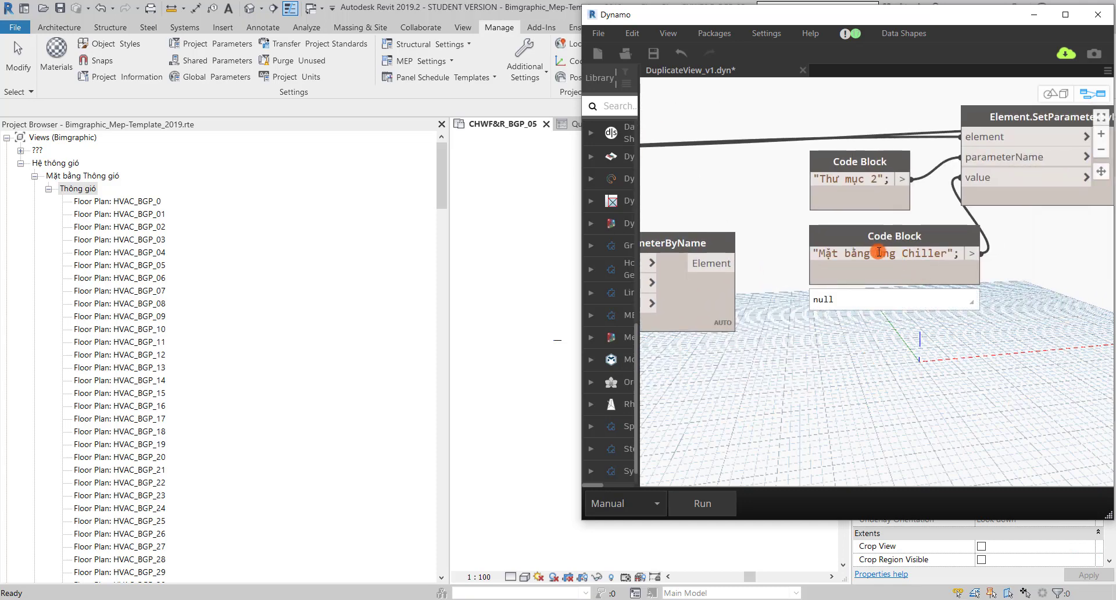
pyautogui.moveTo(878, 253); pyautogui.dragTo(948, 257)
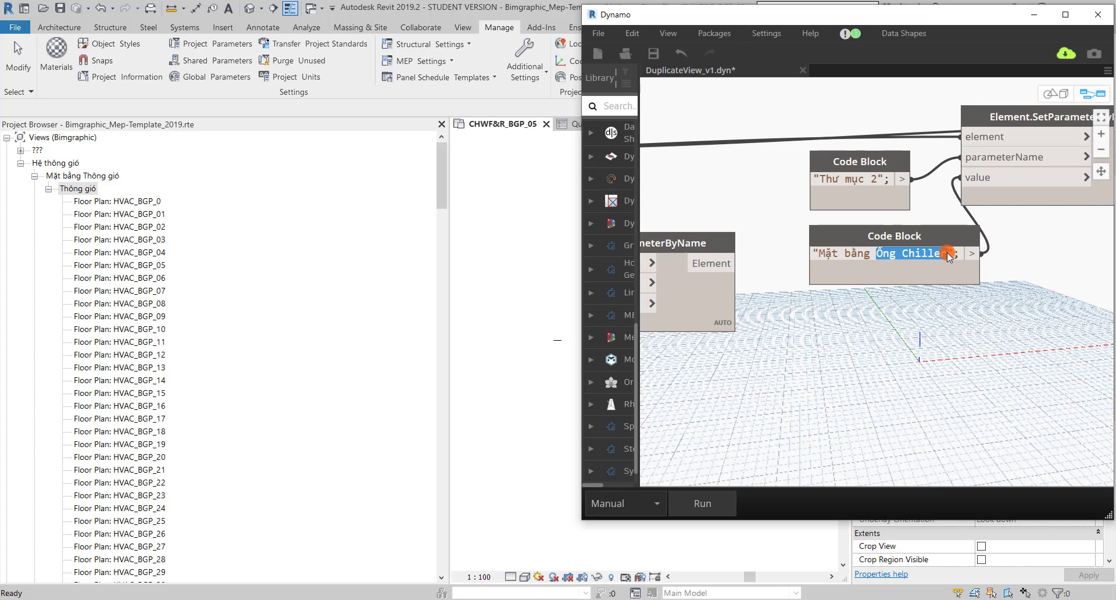
pyautogui.write('d')
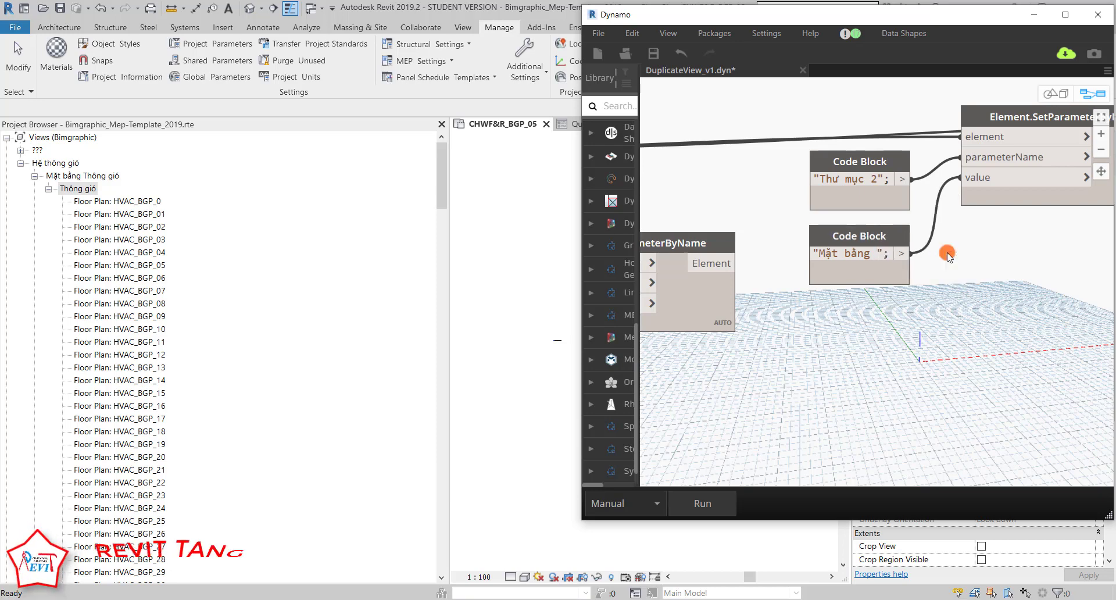
pyautogui.write('Đèn')
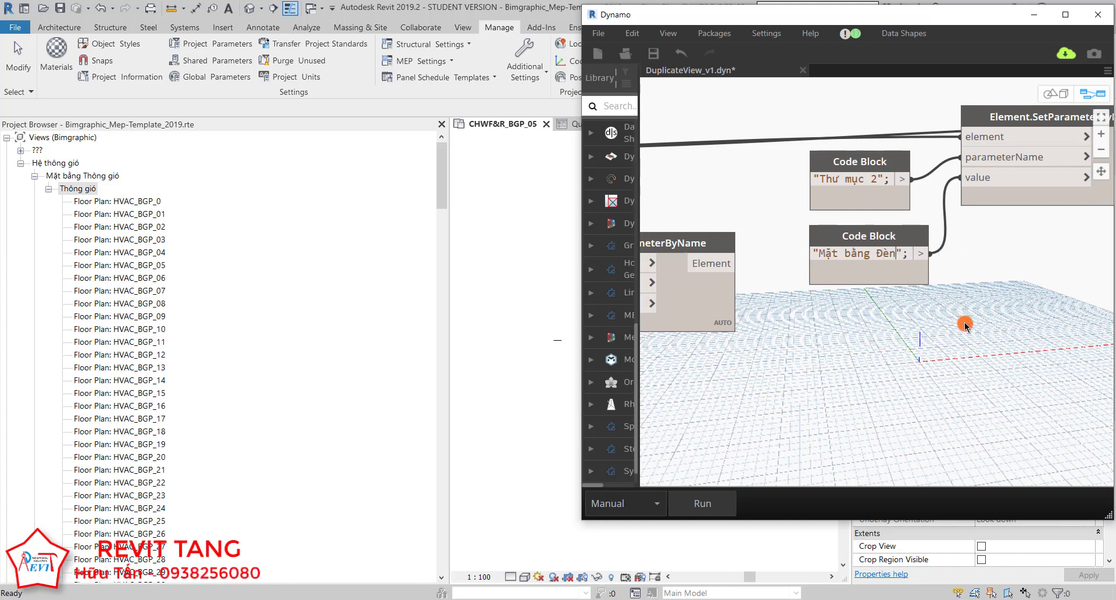
pyautogui.moveTo(940, 285); pyautogui.dragTo(889, 312, button='middle')
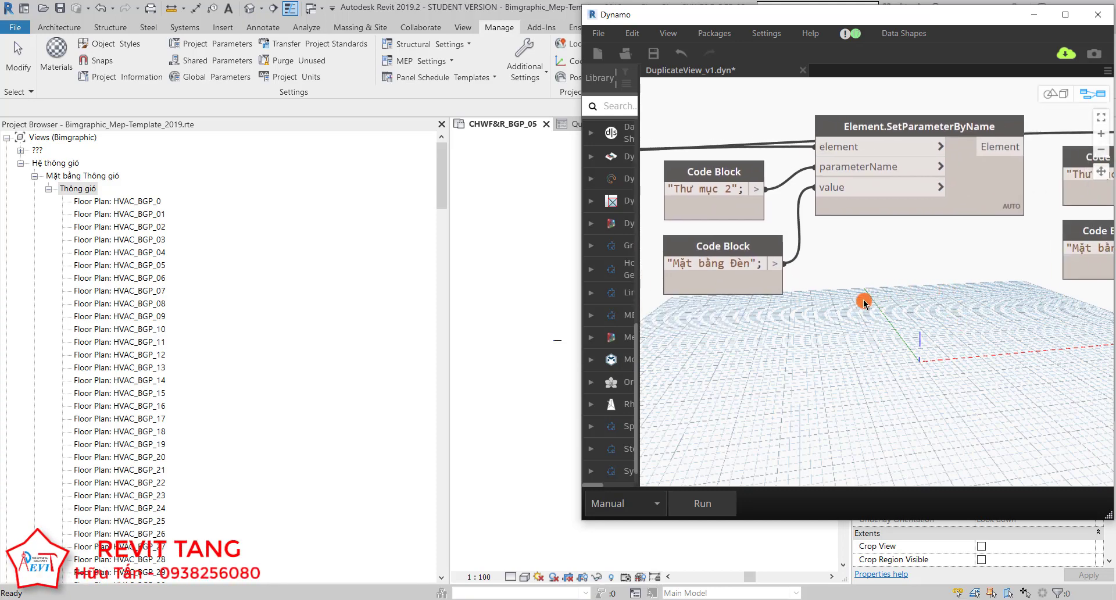
pyautogui.moveTo(983, 342); pyautogui.dragTo(902, 249, button='middle')
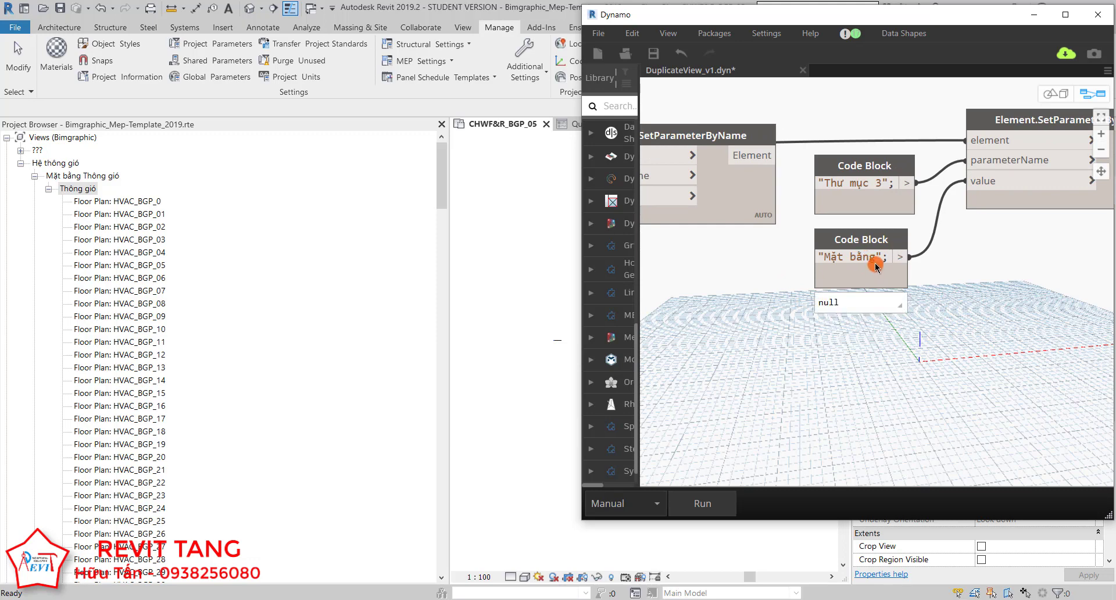
# Make HVAC_BGP_0 the current Revit selection from the Project Browser.
pyautogui.scroll(-3, 802, 337)
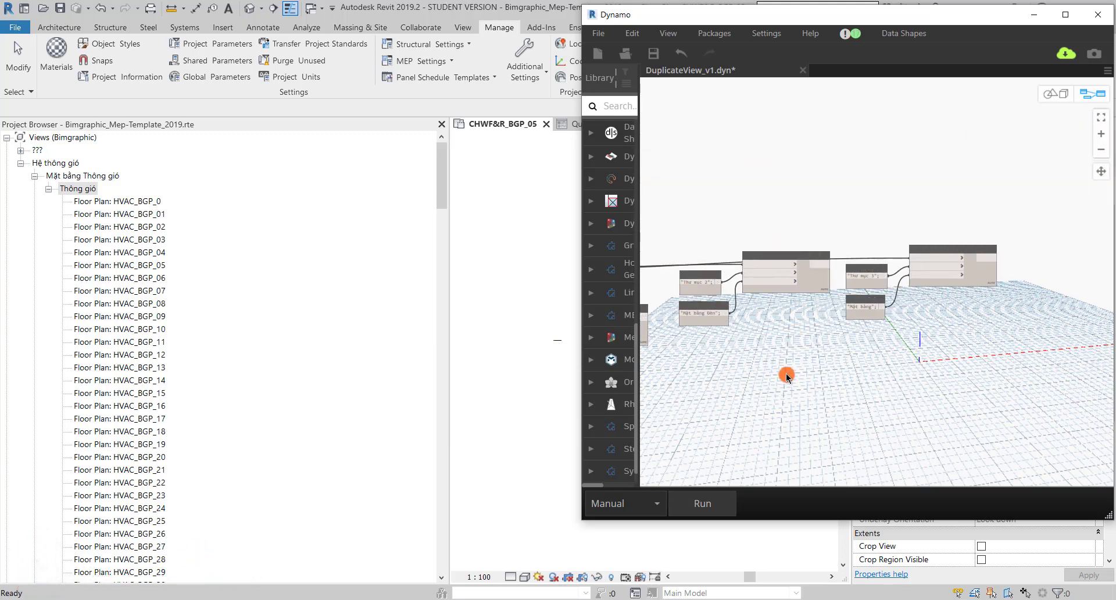
pyautogui.scroll(1, 793, 401)
pyautogui.scroll(2, 835, 388)
pyautogui.scroll(2, 755, 391)
pyautogui.scroll(3, 788, 324)
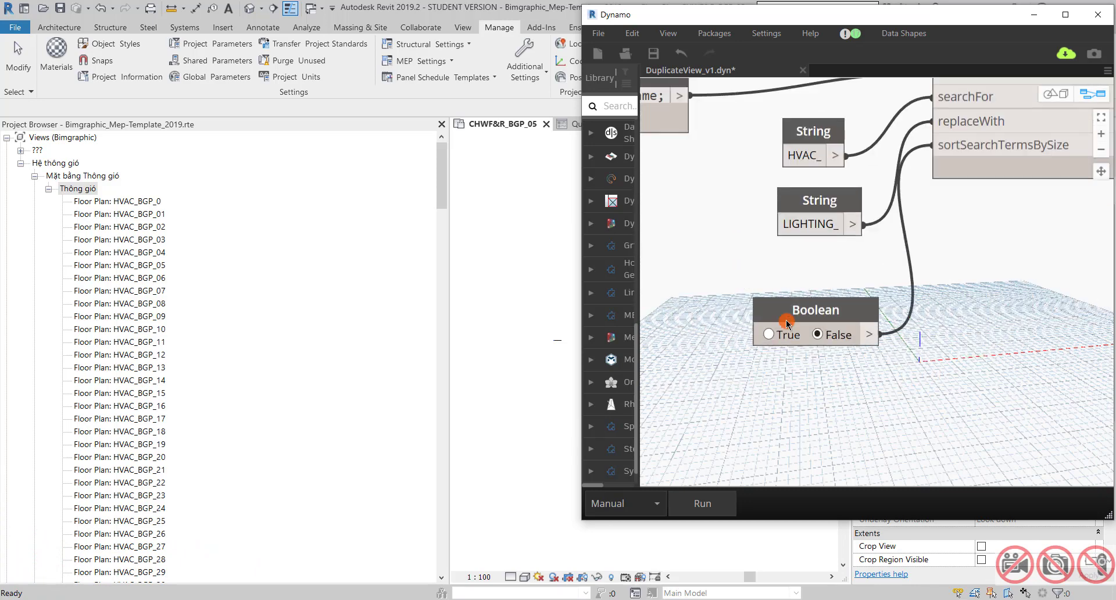
pyautogui.moveTo(787, 324); pyautogui.dragTo(851, 370, button='middle')
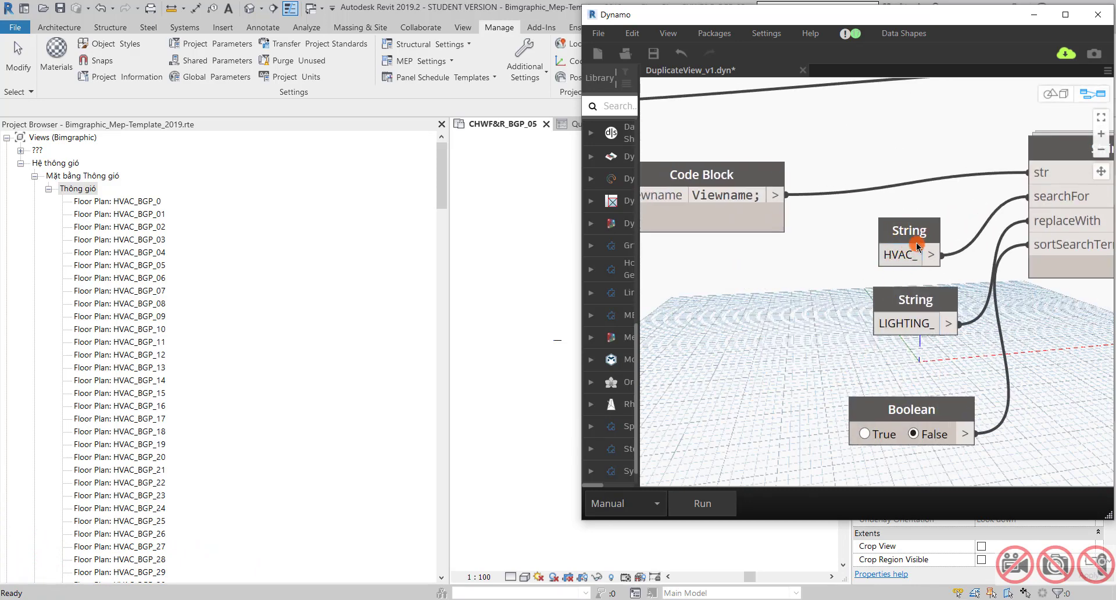
pyautogui.rightClick(136, 201)
pyautogui.moveTo(182, 293)
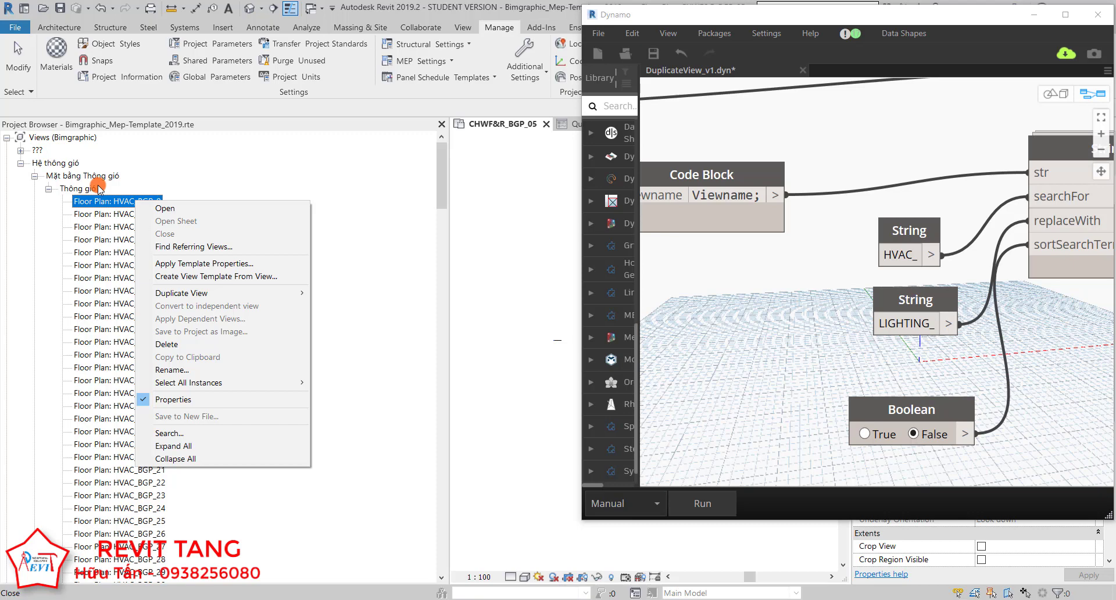
pyautogui.click(694, 403)
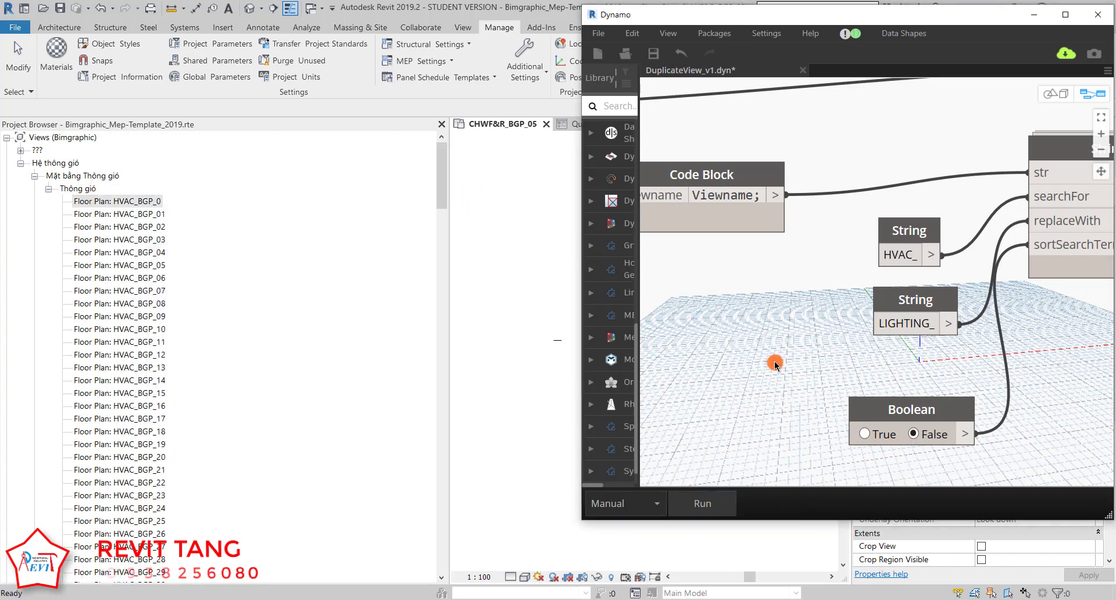
pyautogui.scroll(-3, 778, 364)
pyautogui.scroll(-2, 758, 356)
pyautogui.hscroll(-2, 879, 345)
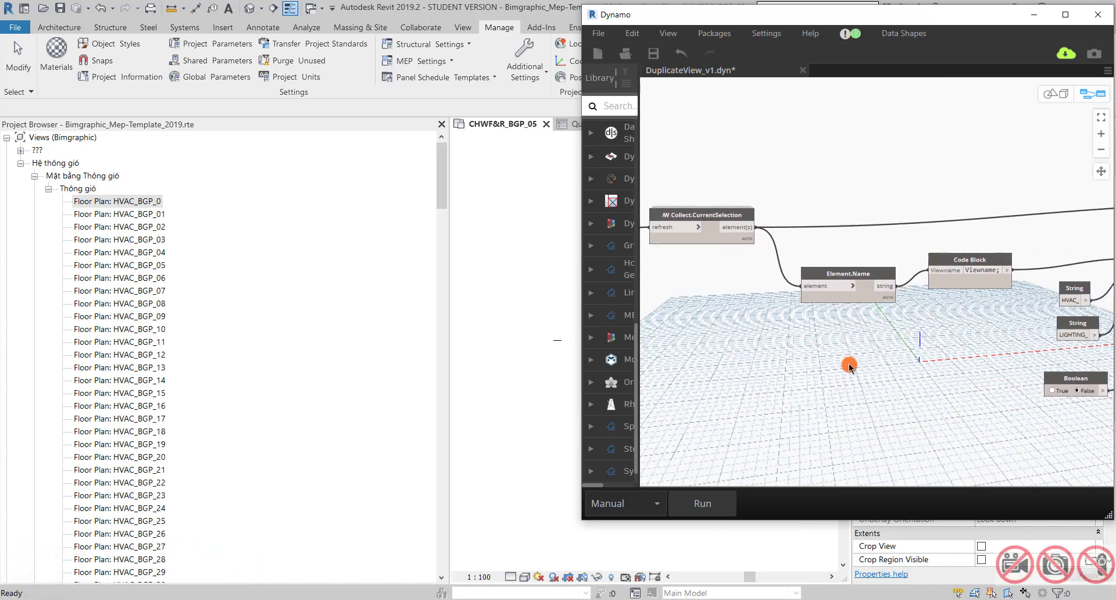
# Set the Collect.CurrentSelection refresh Boolean to False and run the script.
pyautogui.hscroll(-2, 847, 361)
pyautogui.hscroll(-2, 755, 378)
pyautogui.hscroll(-1, 830, 381)
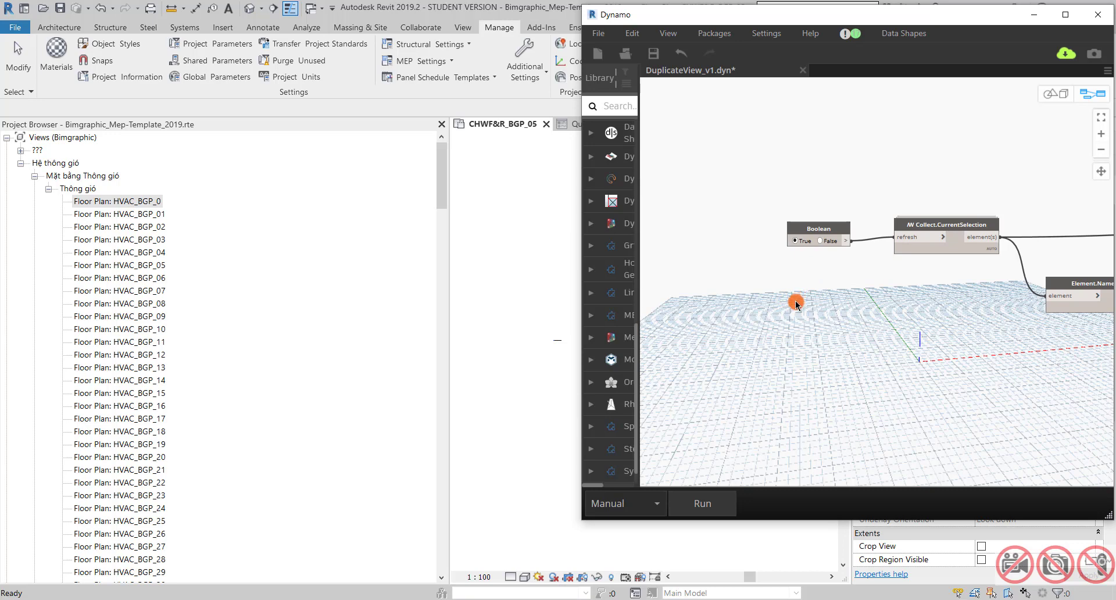
pyautogui.scroll(2, 780, 204)
pyautogui.scroll(1, 769, 279)
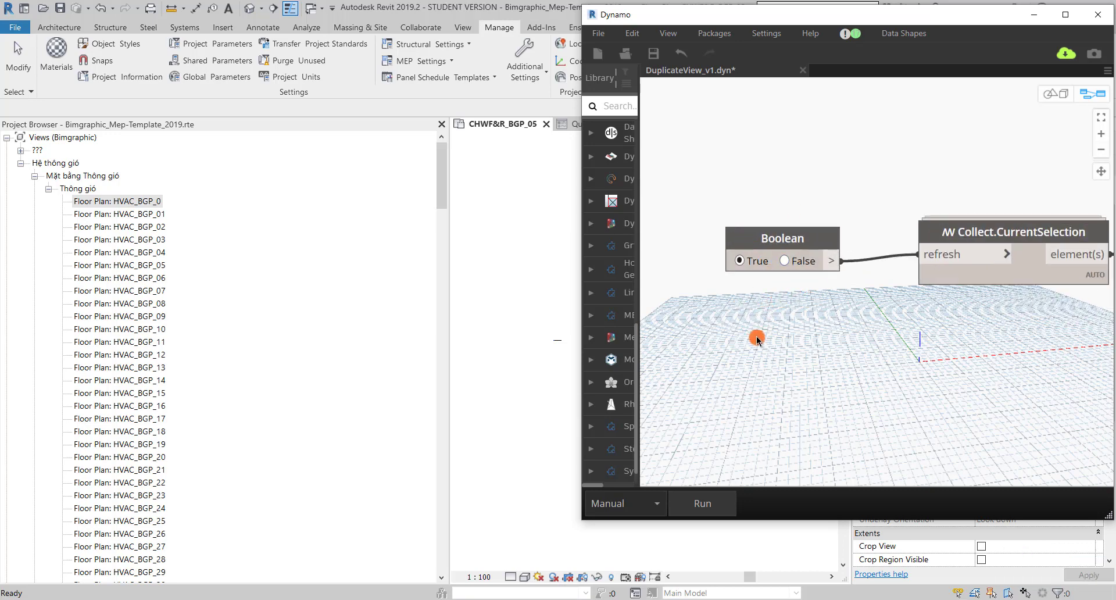
pyautogui.click(784, 263)
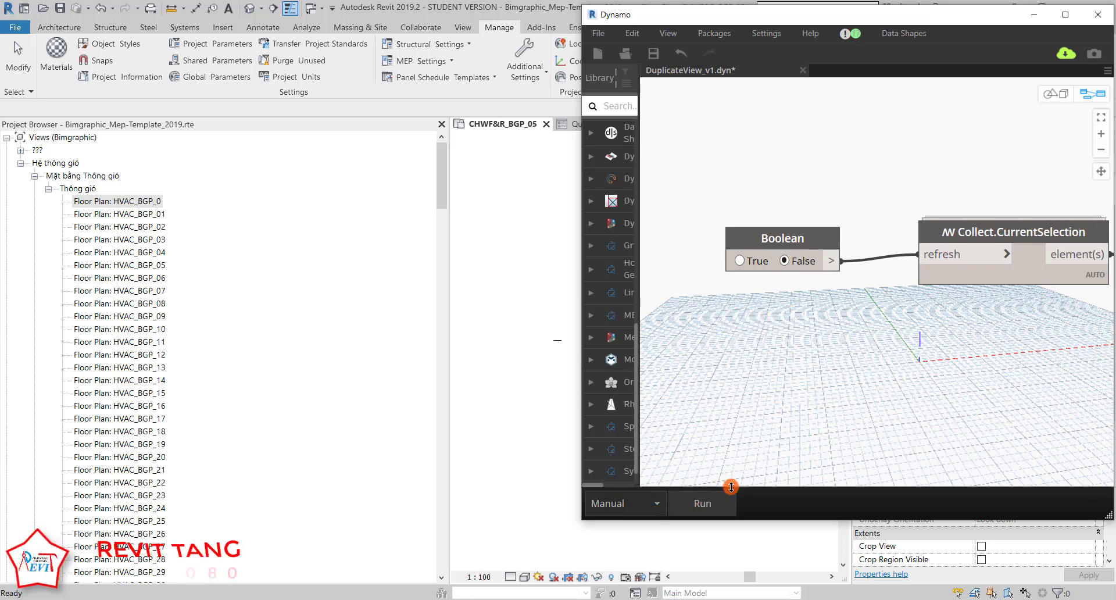
pyautogui.click(721, 500)
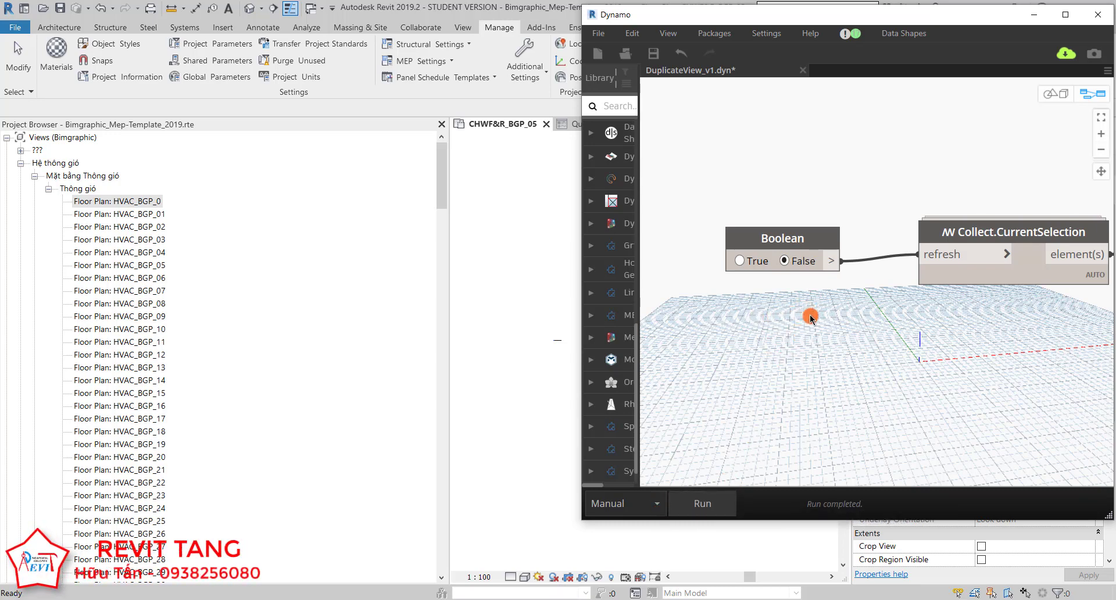
# Confirm the collected element is a FloorPlanView and set the refresh Boolean to True.
pyautogui.moveTo(1001, 281); pyautogui.dragTo(876, 271, button='middle')
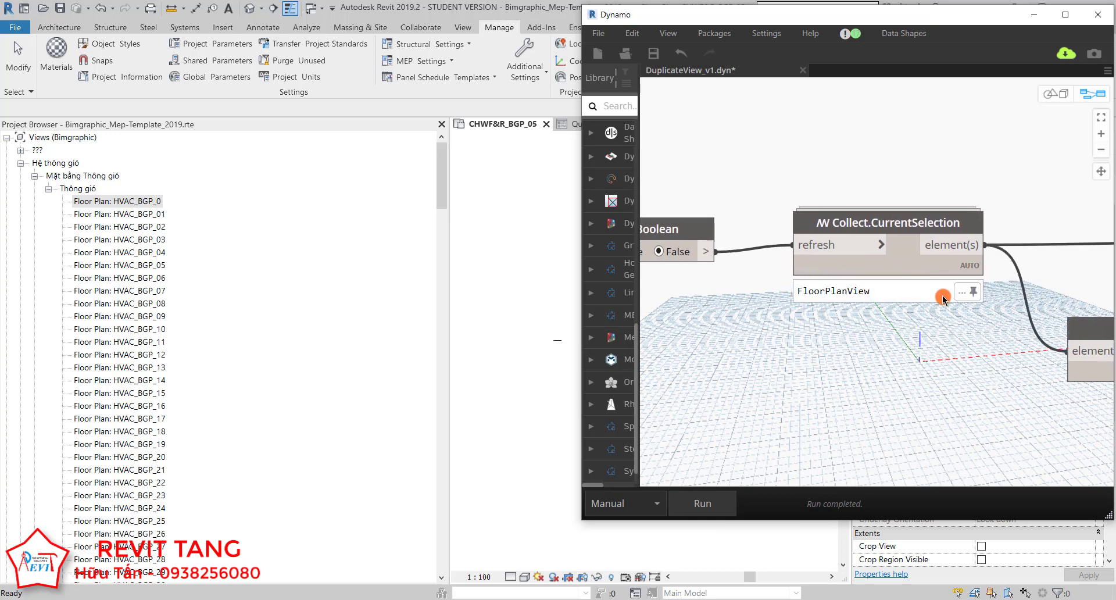
pyautogui.moveTo(792, 336); pyautogui.dragTo(887, 333, button='middle')
pyautogui.click(710, 250)
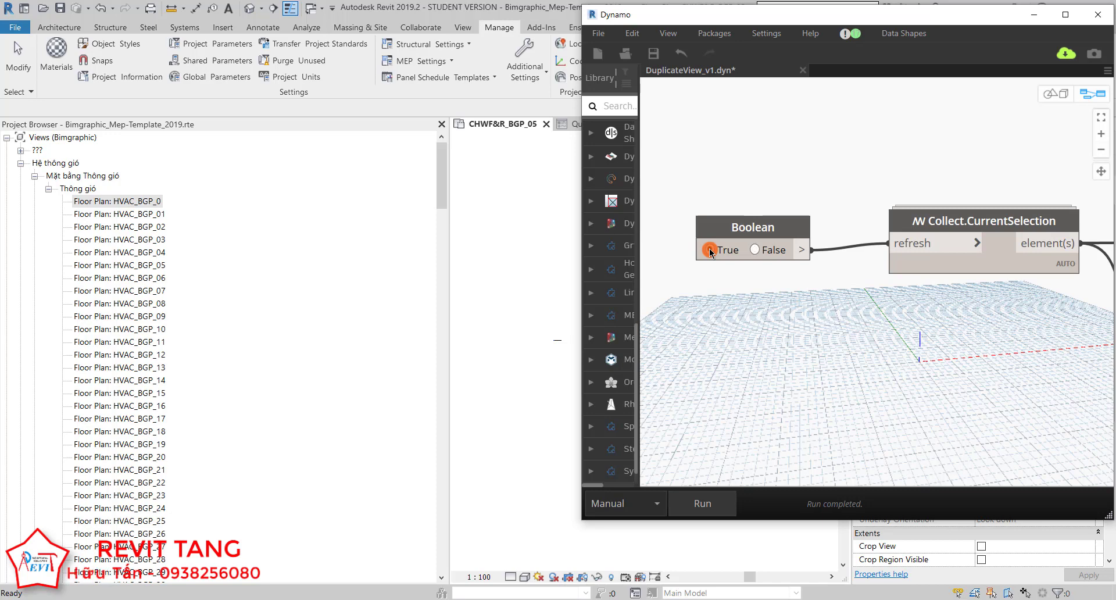
pyautogui.click(106, 202)
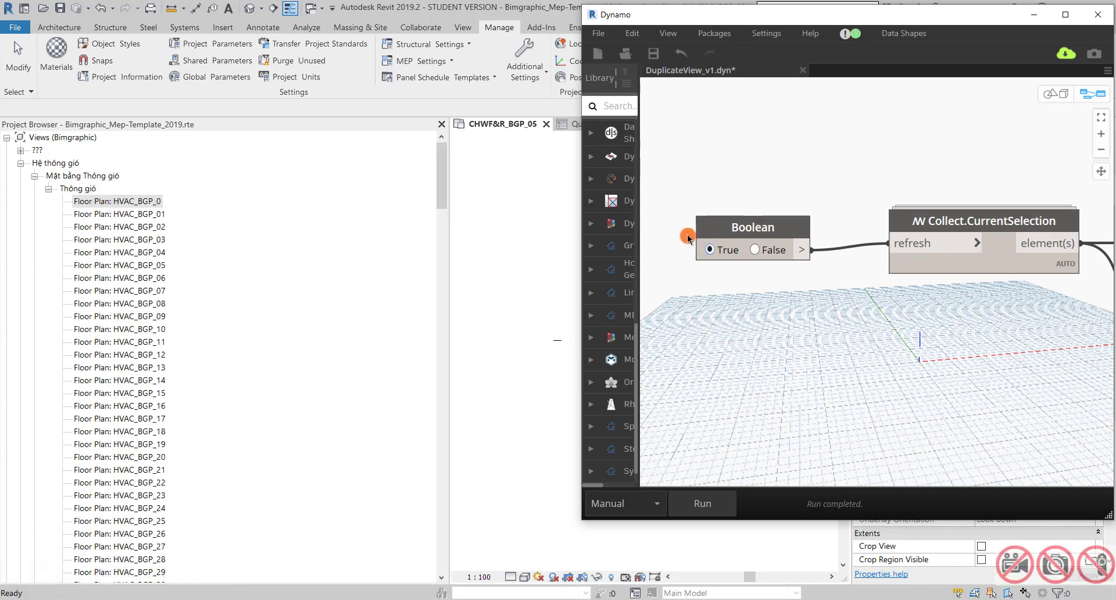
pyautogui.click(511, 238)
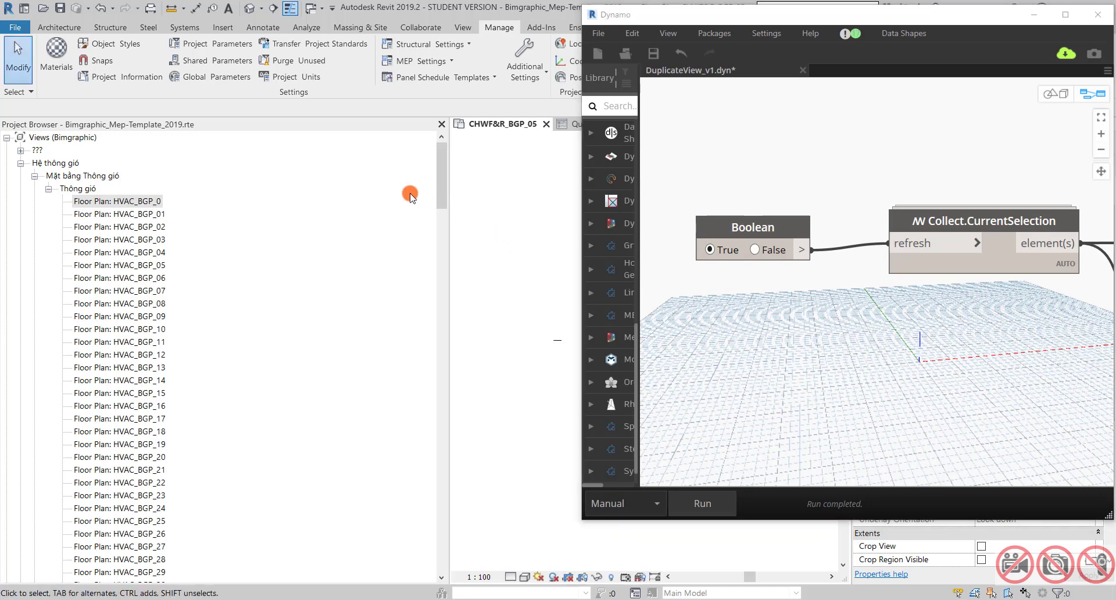
# Select HVAC_BGP_0 through HVAC_BGP_BASEMENT 5 and run DuplicateView_v1 on them.
pyautogui.click(128, 202)
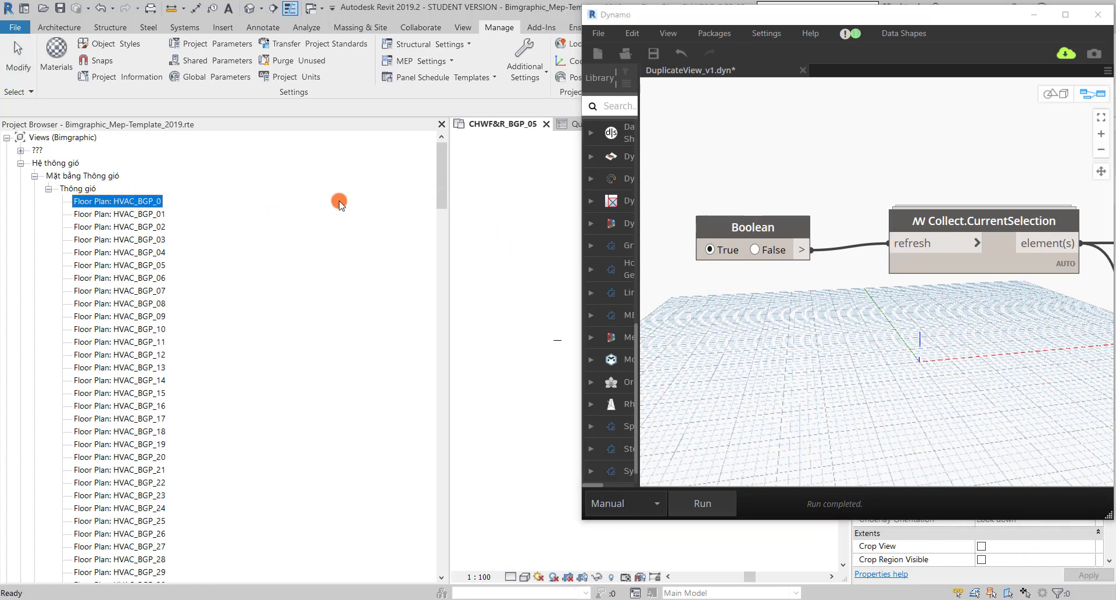
pyautogui.moveTo(440, 201)
pyautogui.mouseDown()
pyautogui.moveTo(443, 400)
pyautogui.moveTo(441, 349)
pyautogui.mouseUp()
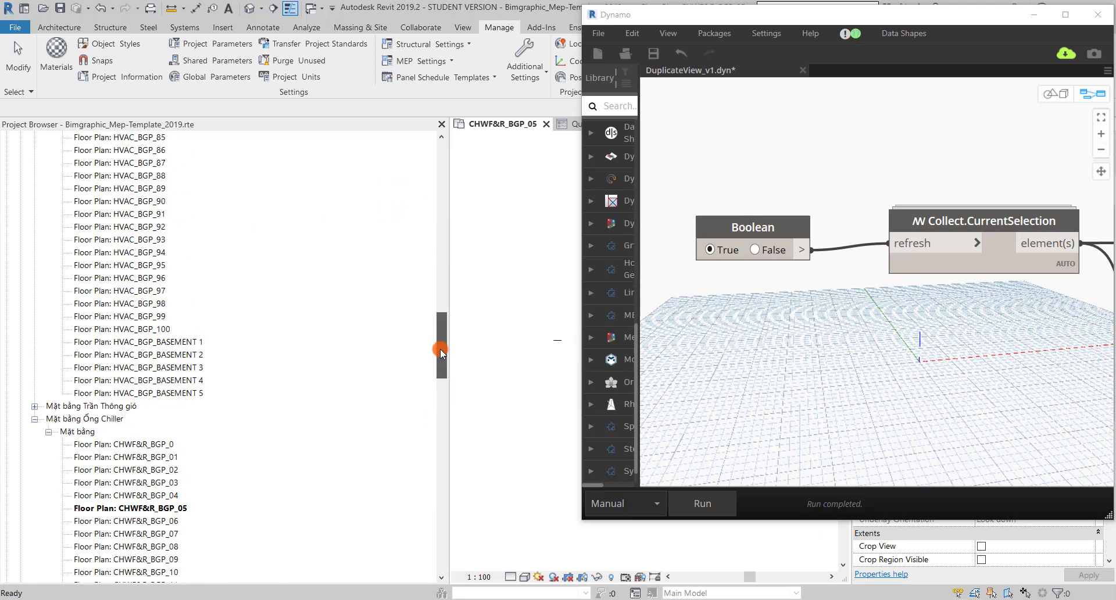
pyautogui.keyDown('shift'); pyautogui.click(132, 393); pyautogui.keyUp('shift')
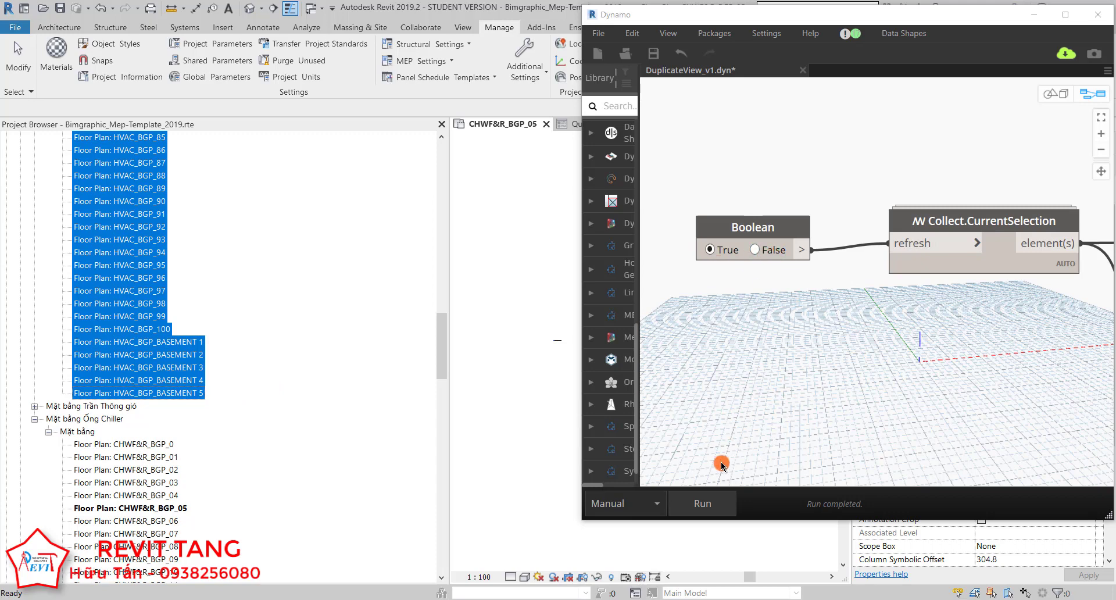
pyautogui.click(703, 505)
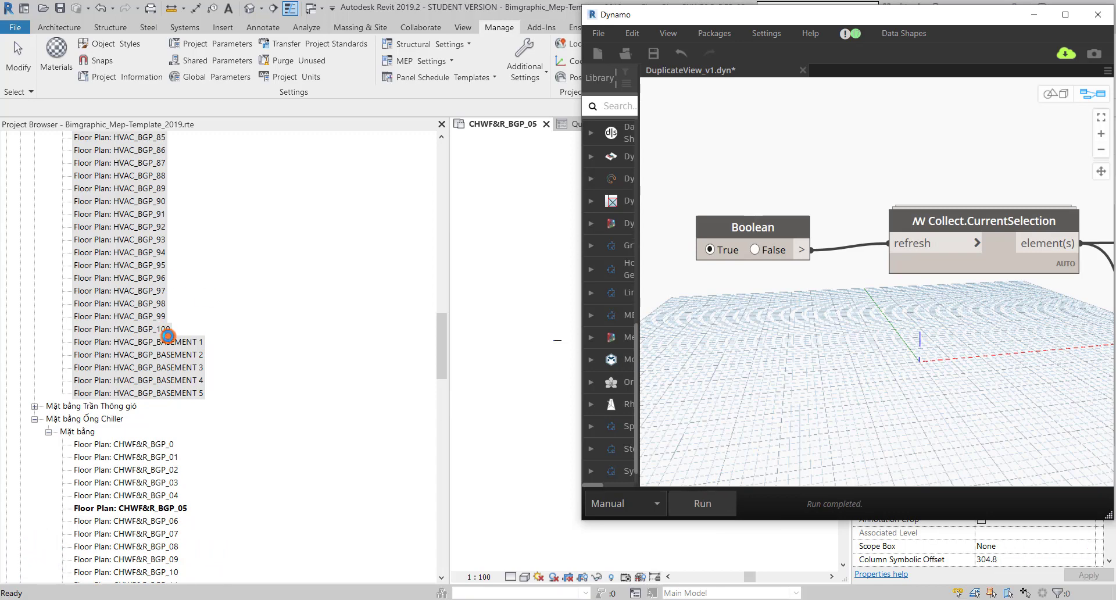
# Delete the stray HVAC_BGP_0 Copy 1 view under Hệ Điện > Mặt bằng Đèn > Mặt bằng.
pyautogui.click(33, 419)
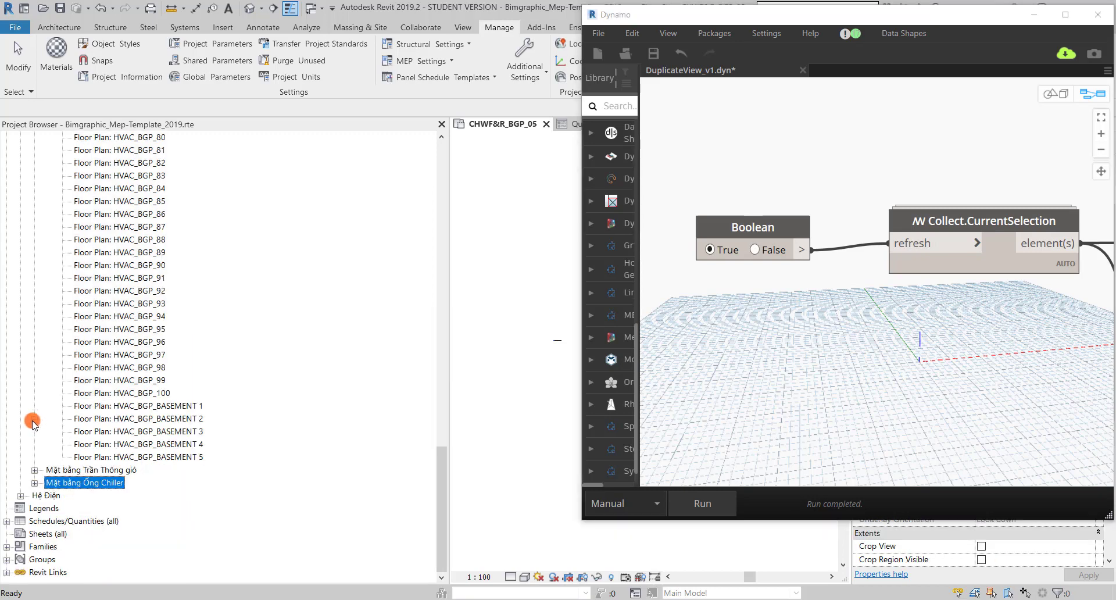
pyautogui.click(23, 496)
pyautogui.click(35, 509)
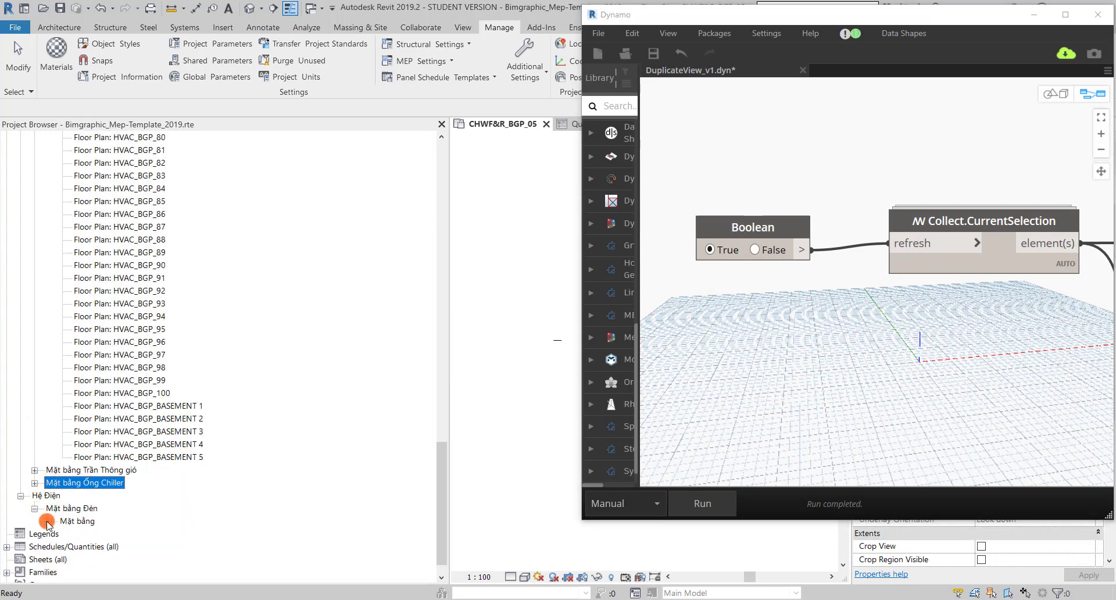
pyautogui.click(49, 520)
pyautogui.click(133, 152)
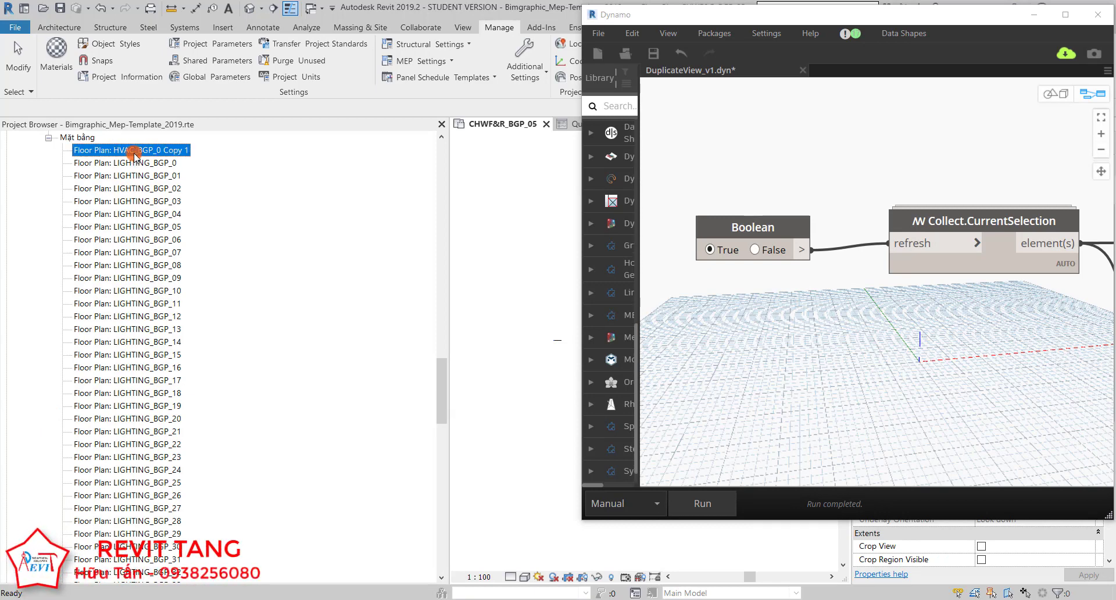
pyautogui.press('Delete')
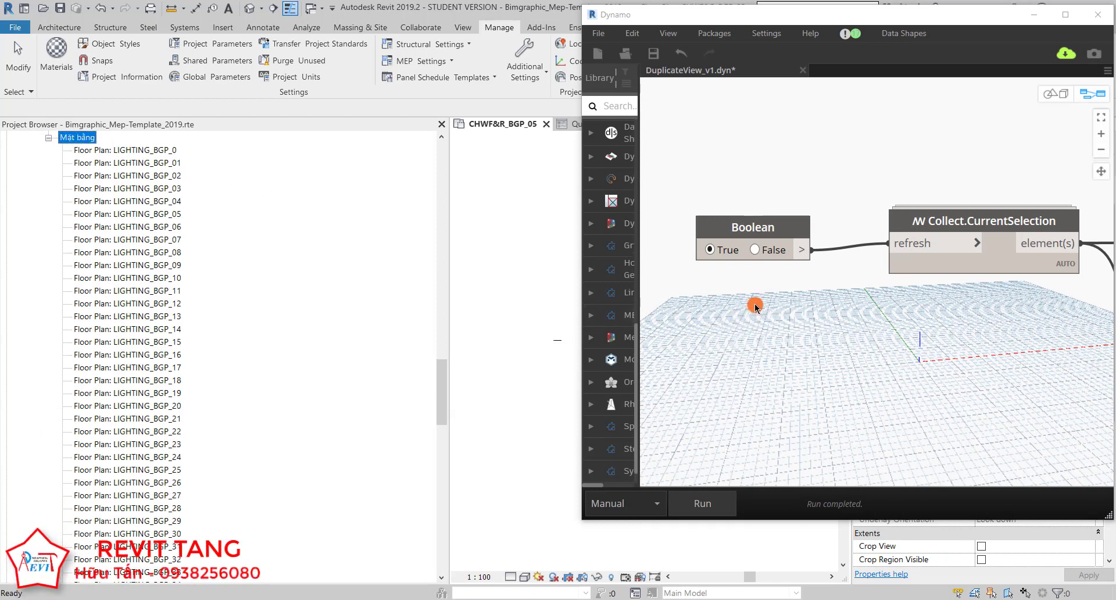
# Switch the Collect.CurrentSelection Boolean to False and review the graph.
pyautogui.click(755, 251)
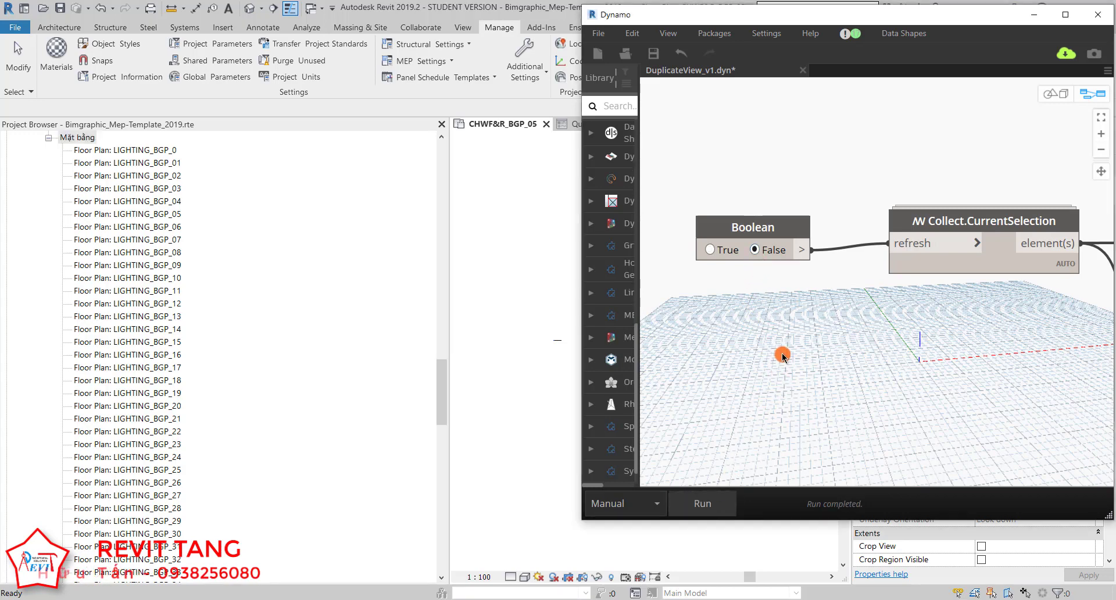
pyautogui.scroll(-3, 824, 355)
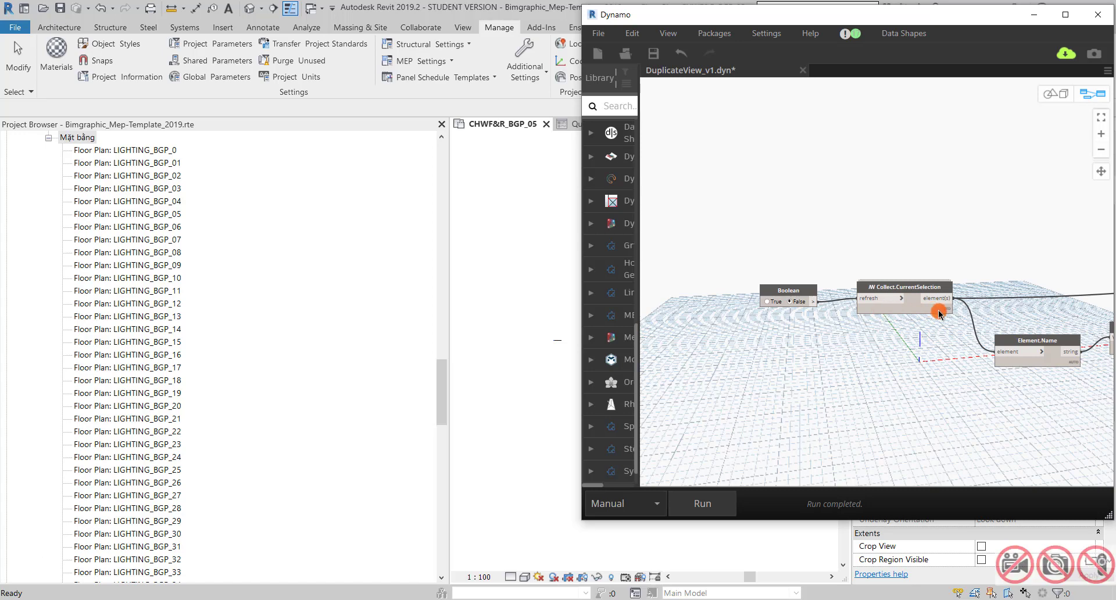
pyautogui.moveTo(904, 301)
pyautogui.scroll(2, 875, 323)
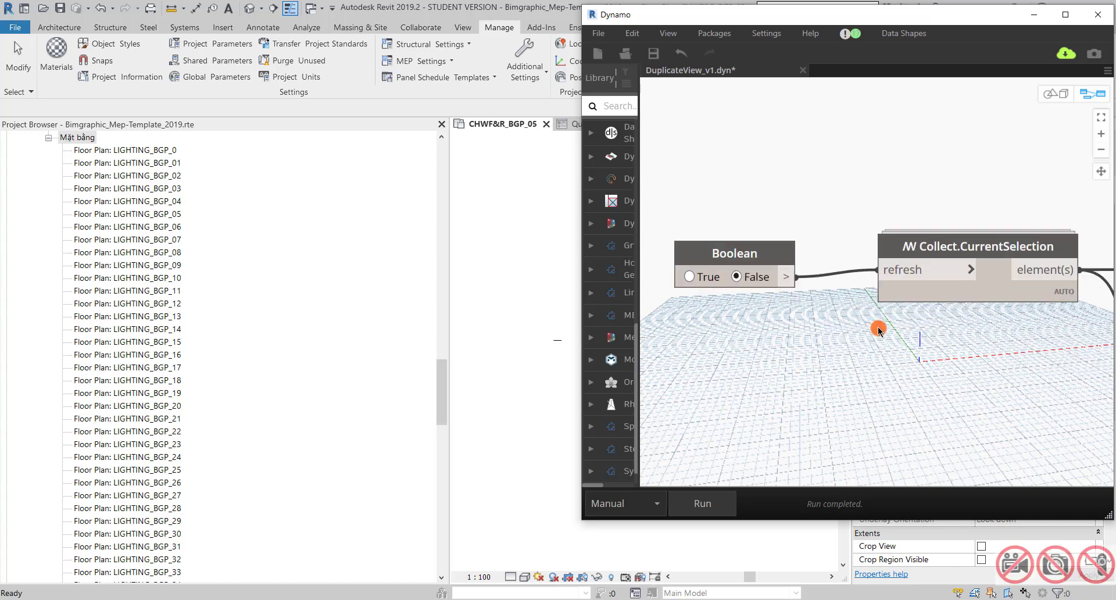
pyautogui.scroll(2, 813, 305)
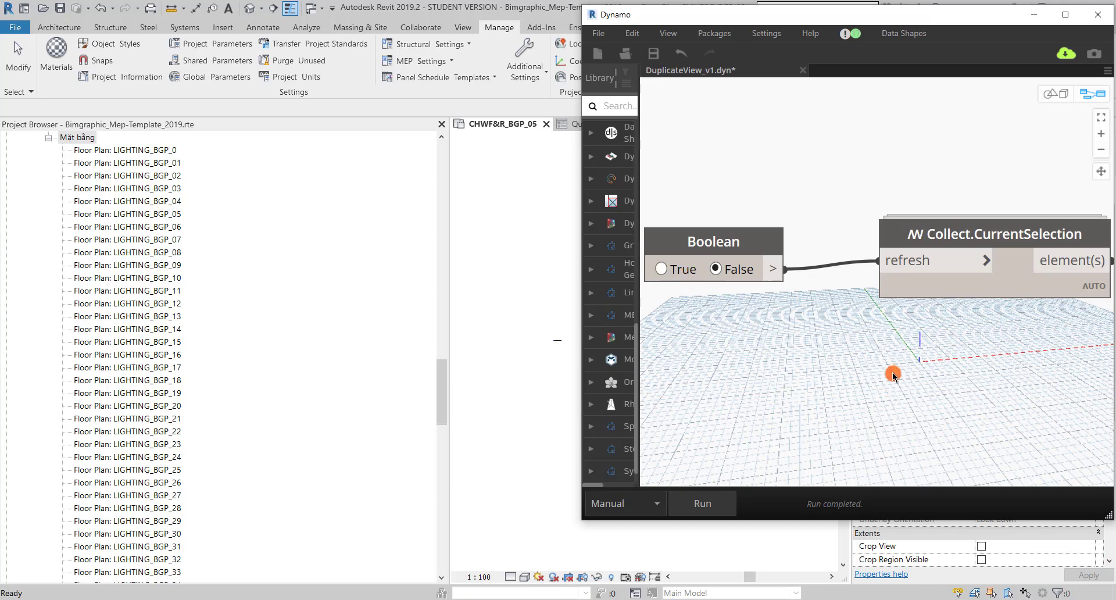
pyautogui.scroll(-3, 812, 343)
pyautogui.scroll(-2, 726, 346)
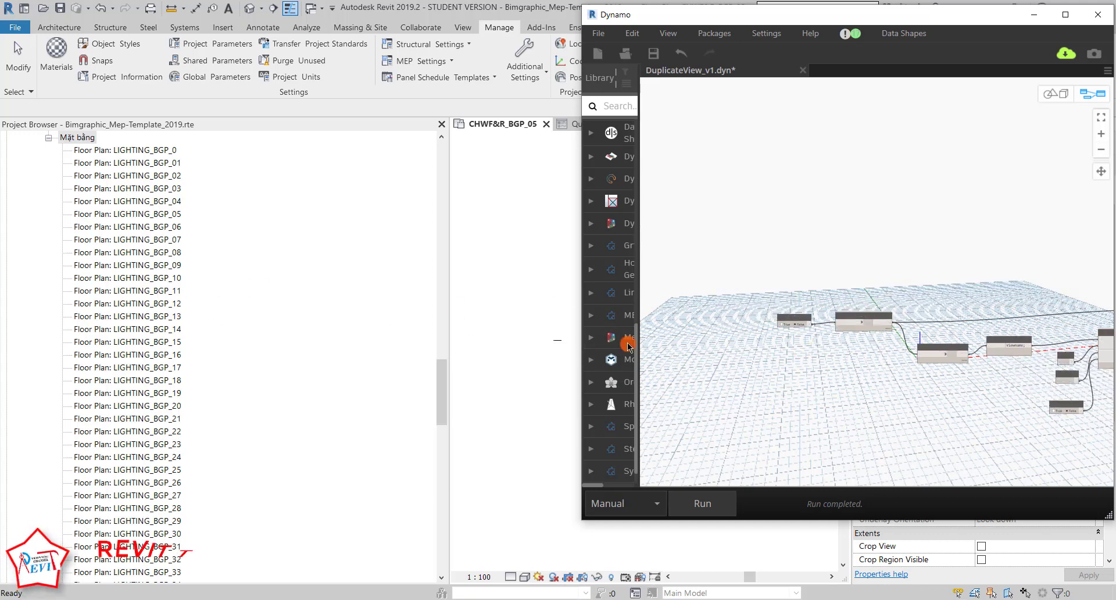
pyautogui.scroll(2, 32, 134)
pyautogui.scroll(2, 53, 170)
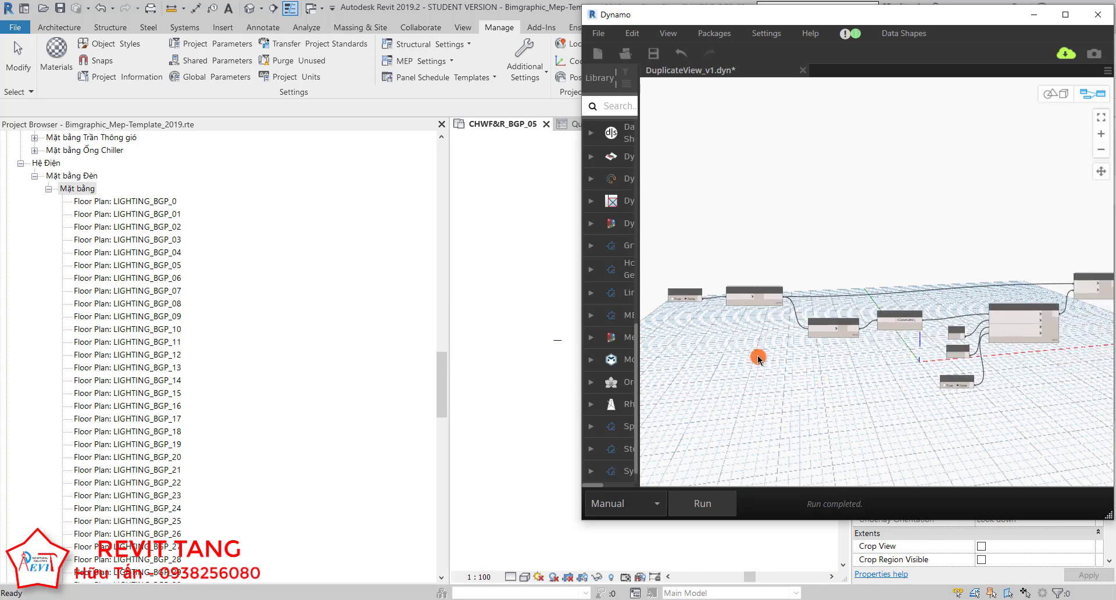
pyautogui.scroll(5, 918, 364)
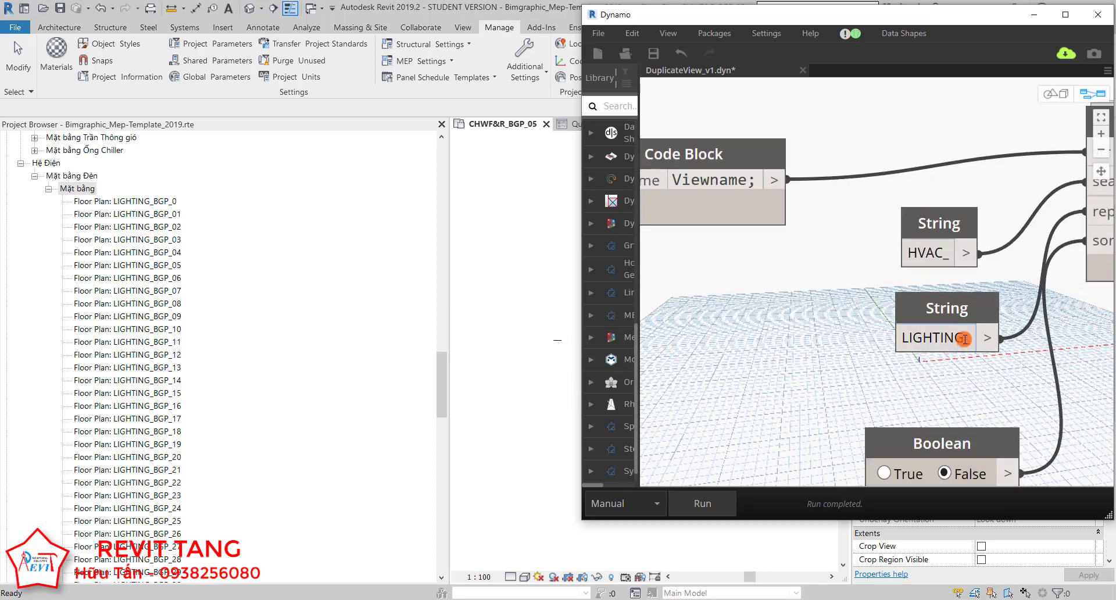
# Change the LIGHTING_ String input to POWER_.
pyautogui.doubleClick(959, 340)
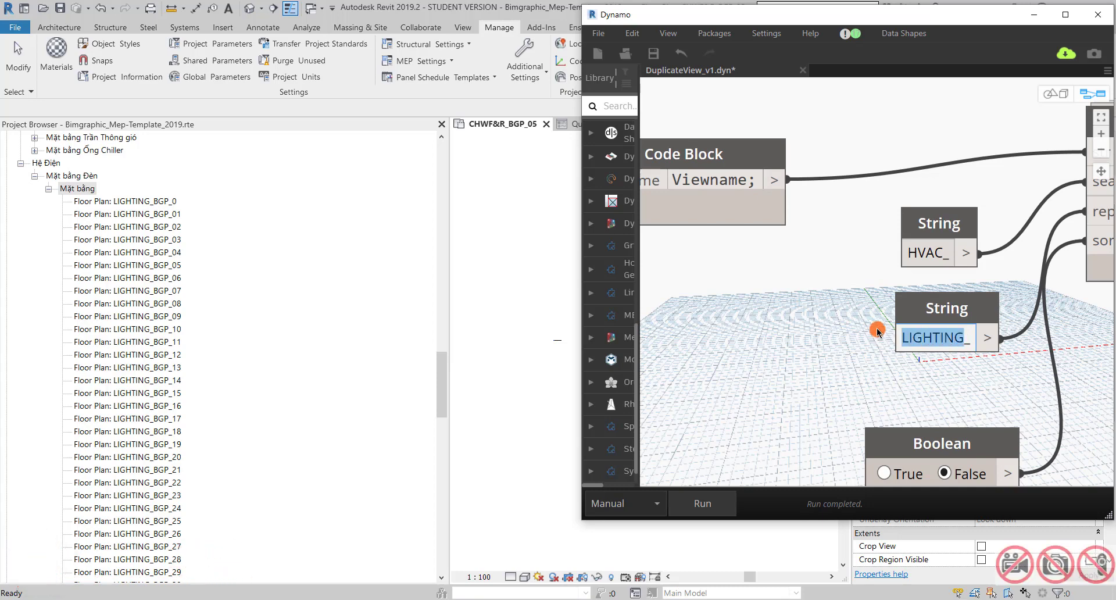
pyautogui.write('P')
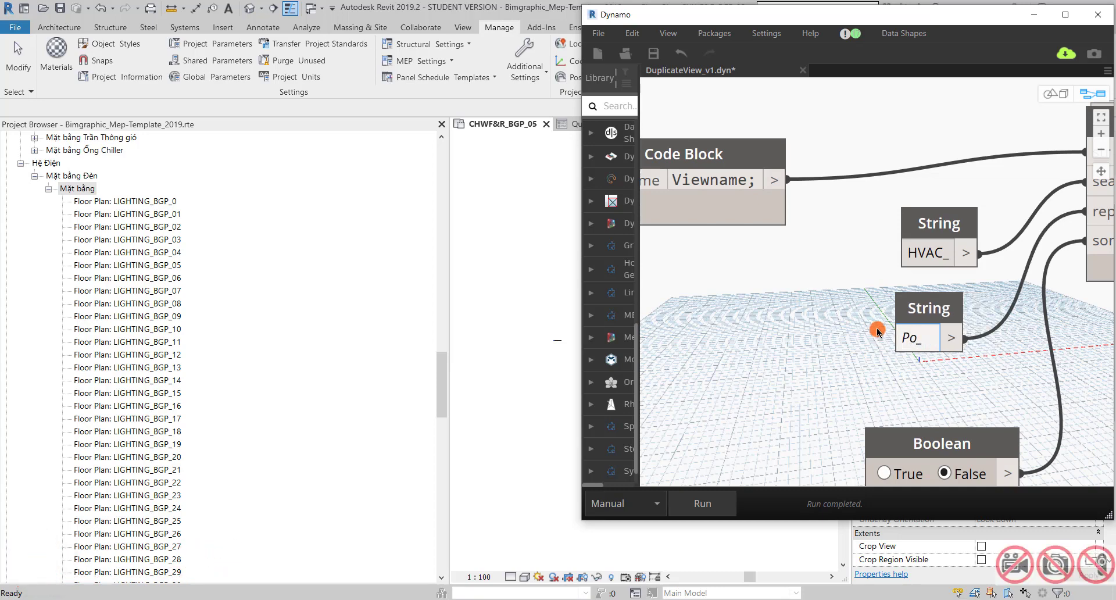
pyautogui.write('O')
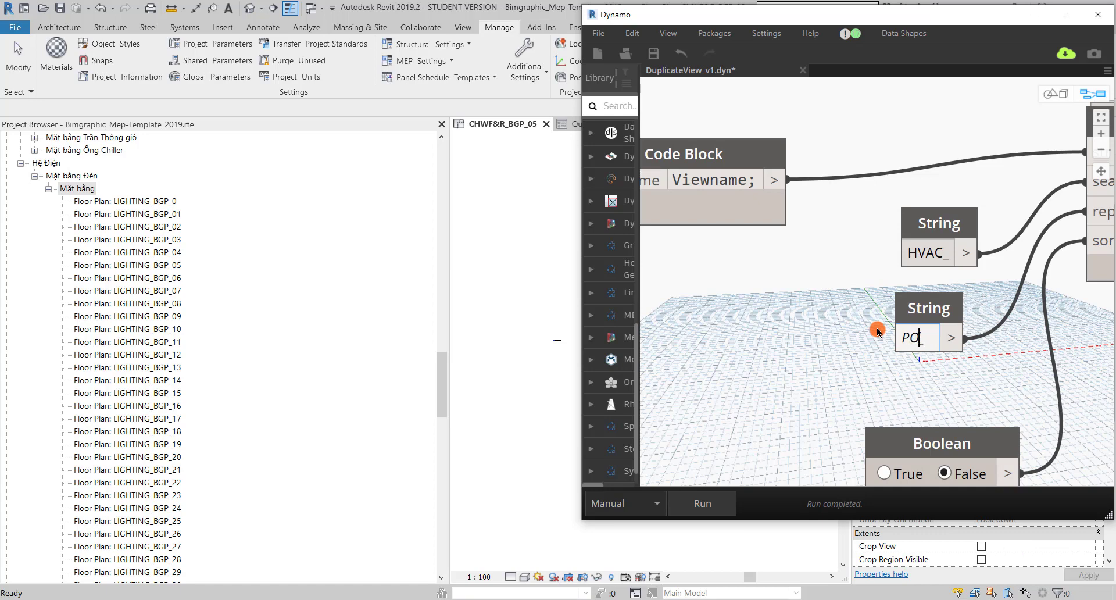
pyautogui.write('WER')
pyautogui.scroll(-2, 808, 372)
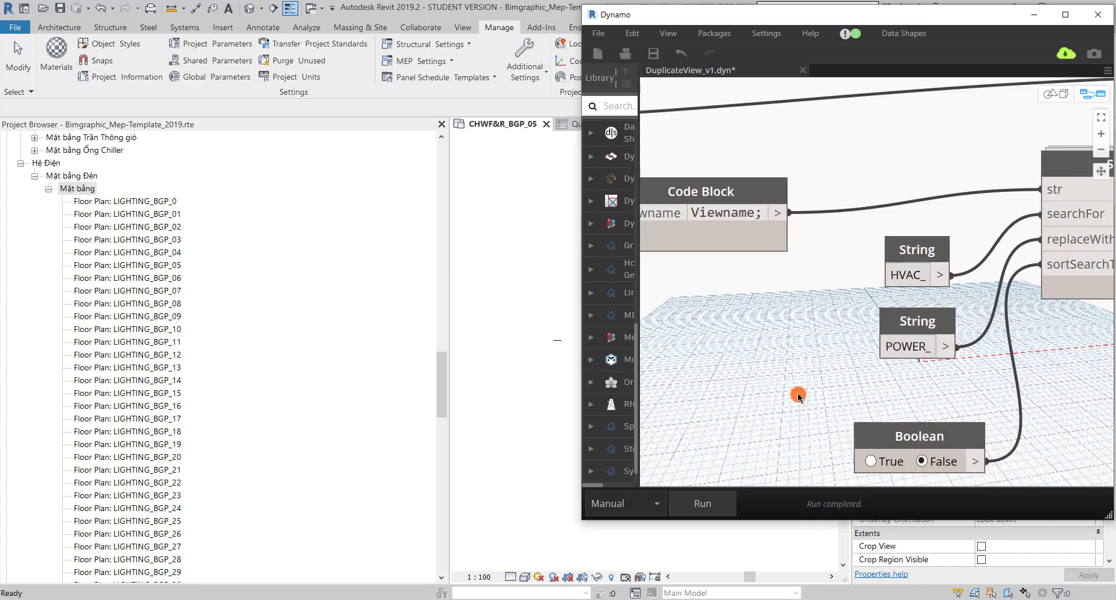
pyautogui.scroll(-3, 790, 337)
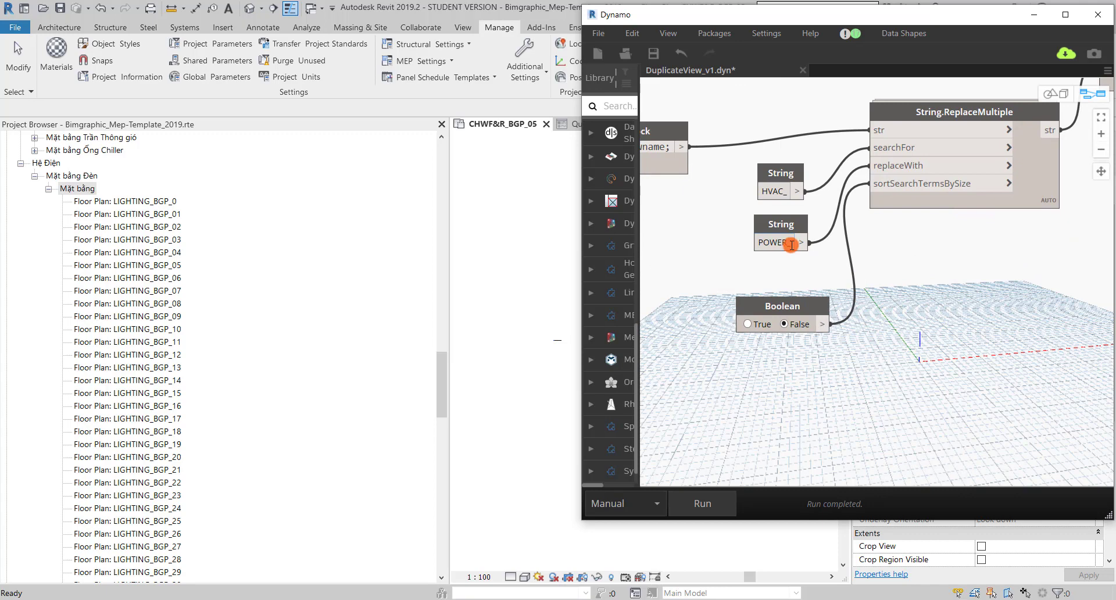
# Rename the folder Code Block value from 'Mặt bằng Đèn' to 'Mặt bằng Ổ cấm'.
pyautogui.moveTo(917, 369); pyautogui.dragTo(684, 370, button='middle')
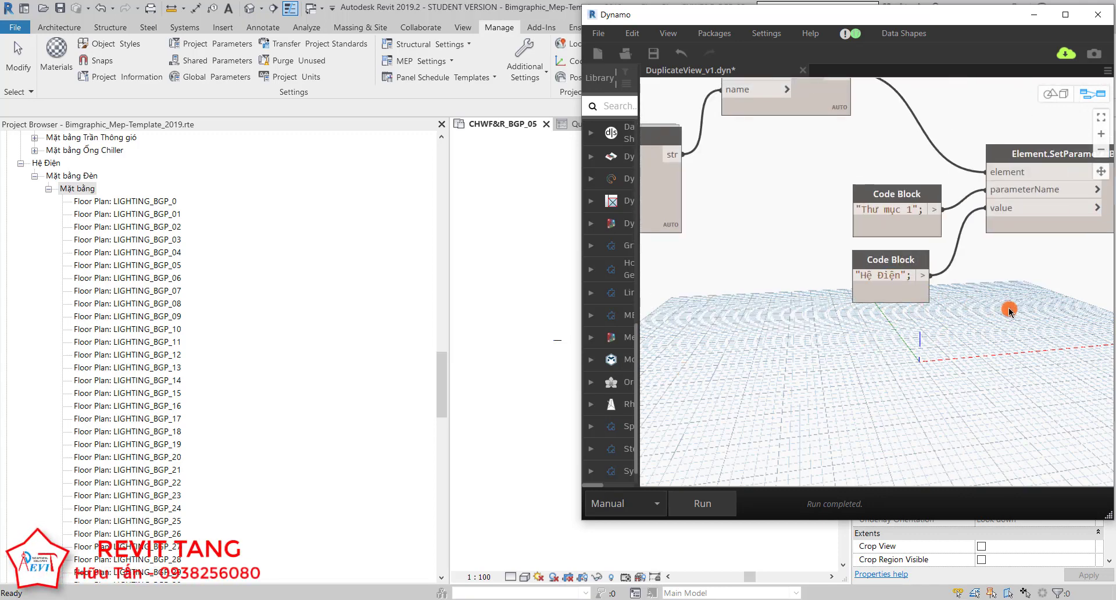
pyautogui.scroll(5, 934, 209)
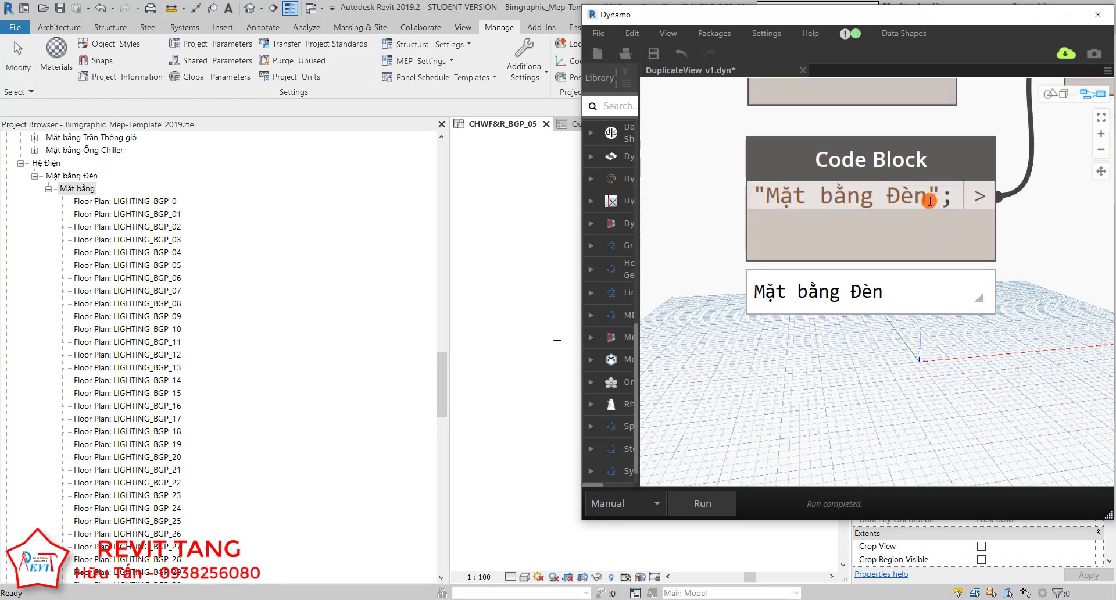
pyautogui.moveTo(929, 201); pyautogui.dragTo(892, 199)
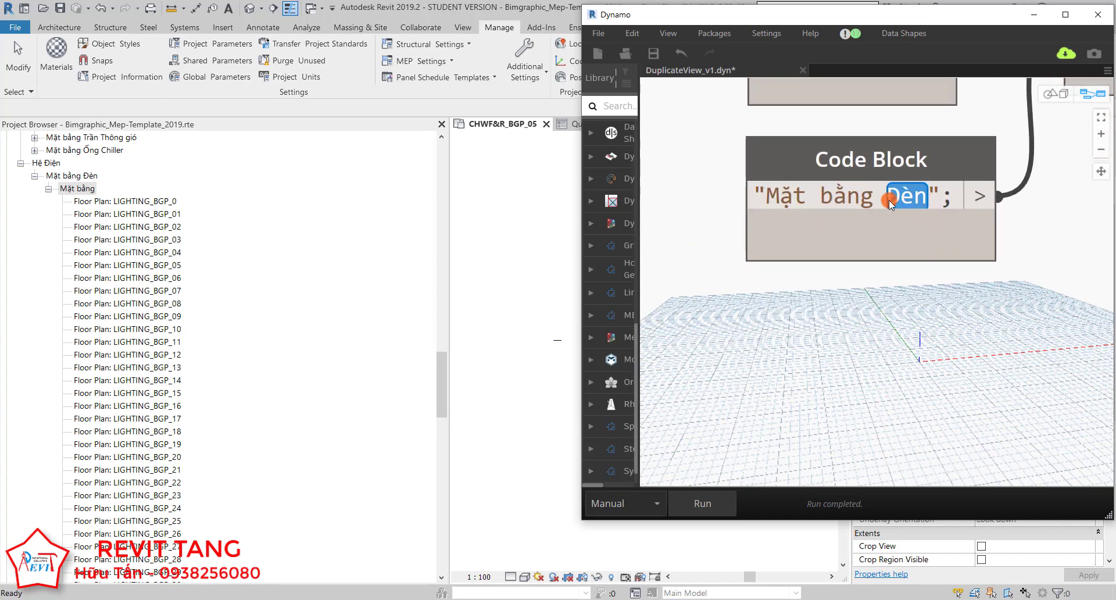
pyautogui.press('BackSpace')
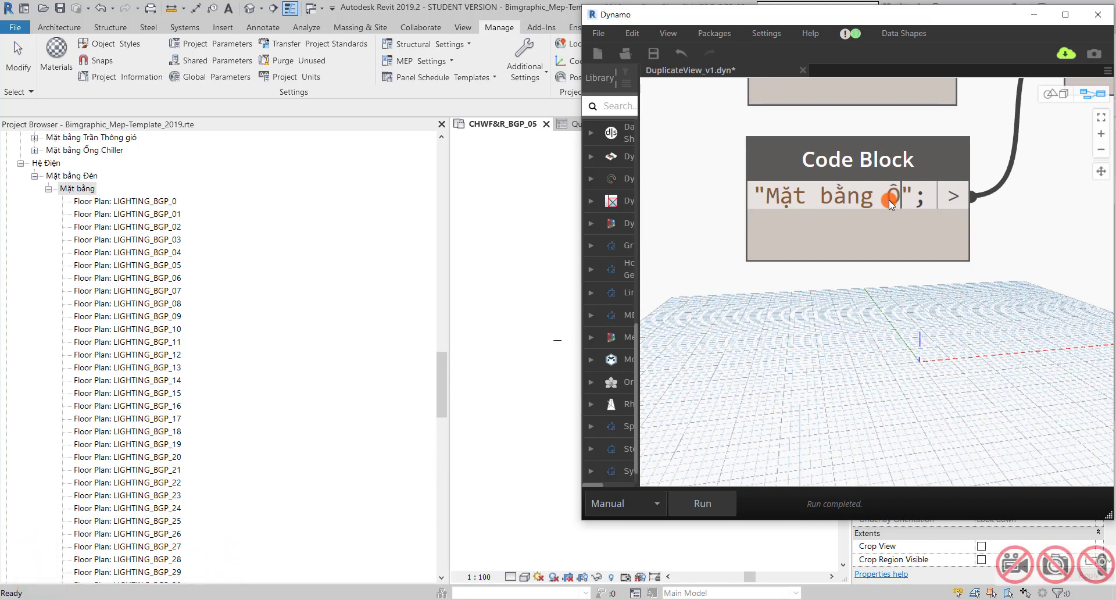
pyautogui.write('Ổ')
pyautogui.write(' cấm')
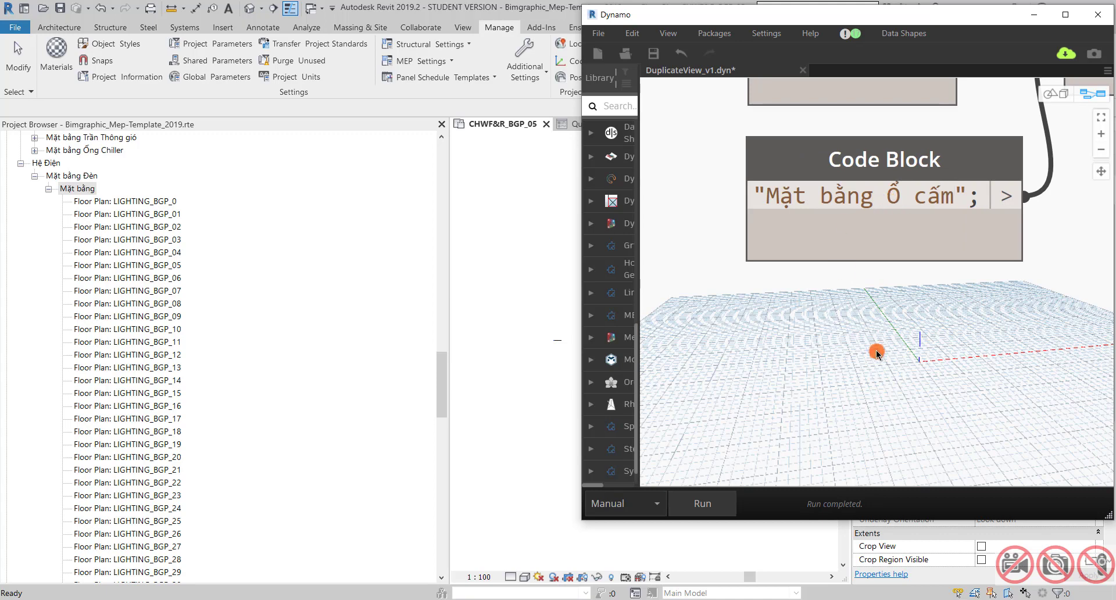
pyautogui.scroll(-2, 797, 331)
pyautogui.scroll(-4, 1003, 364)
pyautogui.scroll(-3, 991, 374)
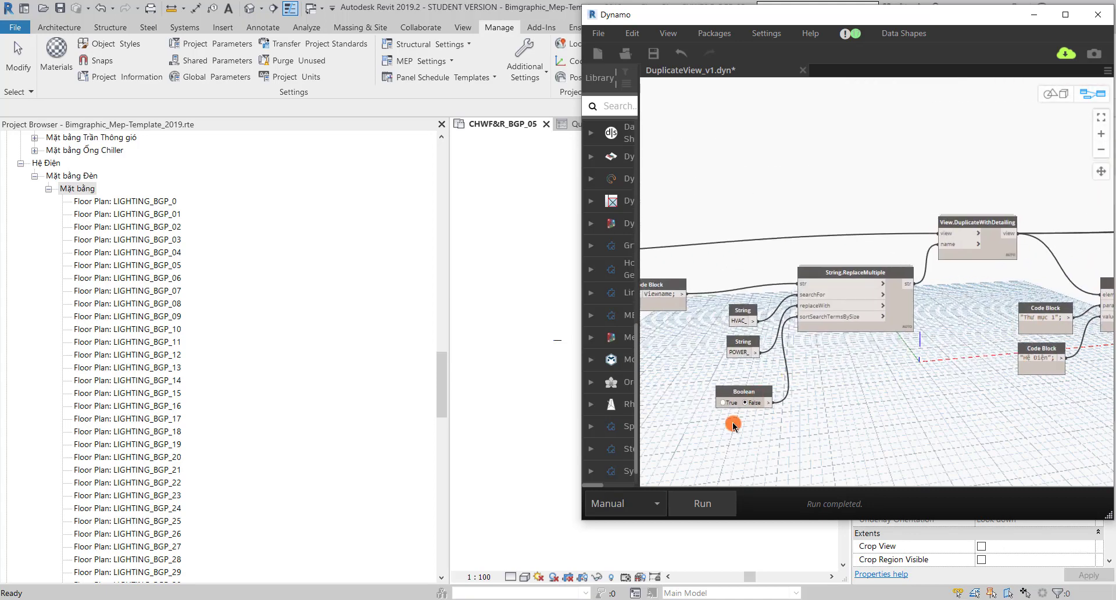
# Change the replacement String input from POWER_ to Ổ cấm_.
pyautogui.scroll(2, 859, 366)
pyautogui.scroll(3, 909, 356)
pyautogui.scroll(4, 844, 319)
pyautogui.click(844, 318)
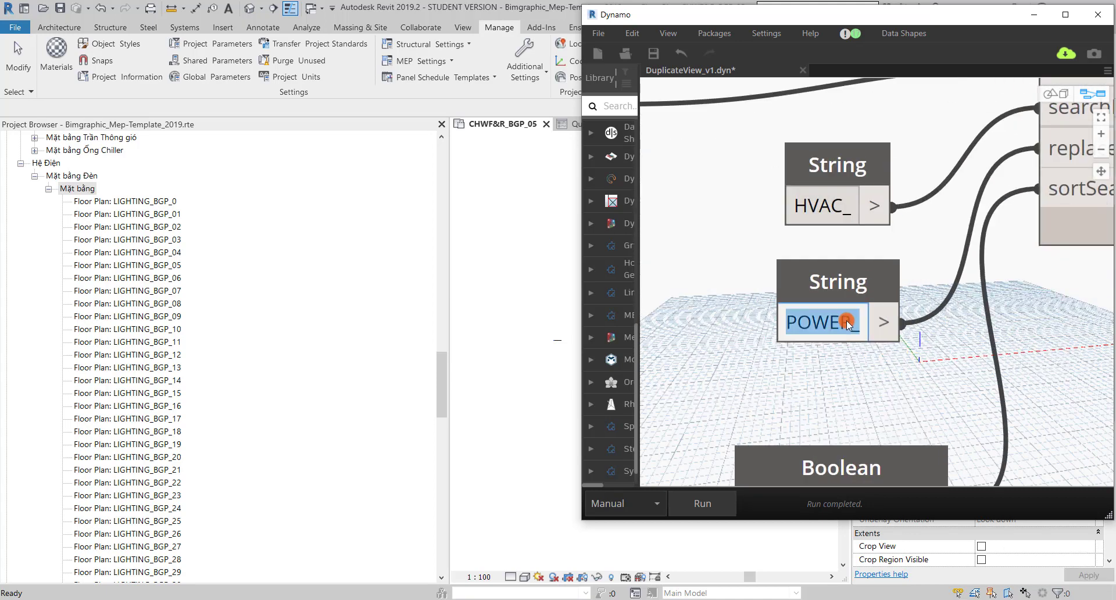
pyautogui.click(846, 325)
pyautogui.moveTo(852, 319); pyautogui.dragTo(782, 321)
pyautogui.write('0')
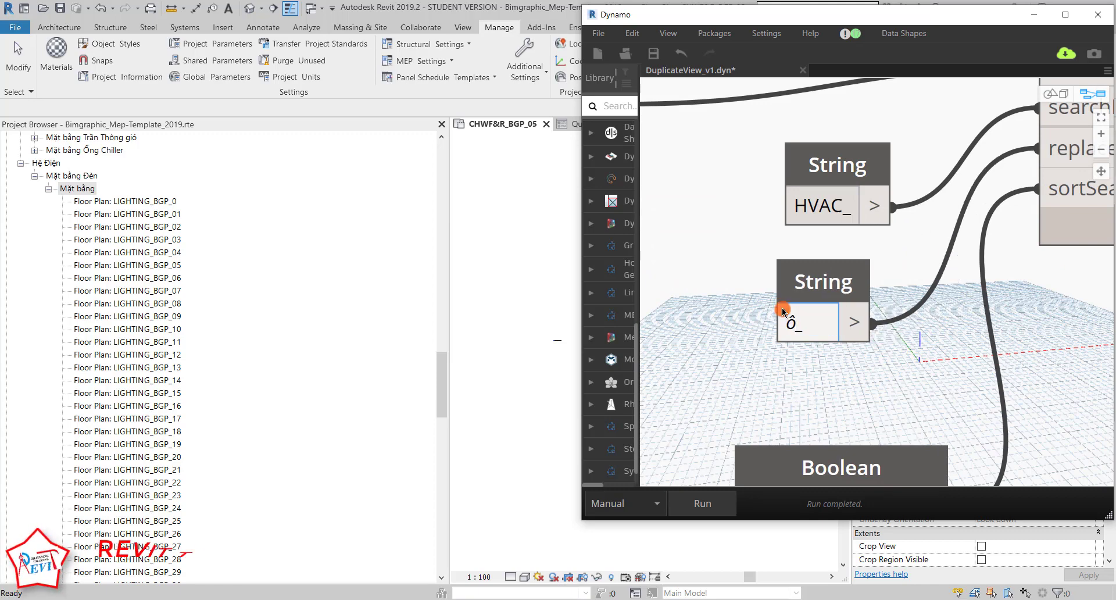
pyautogui.write('o')
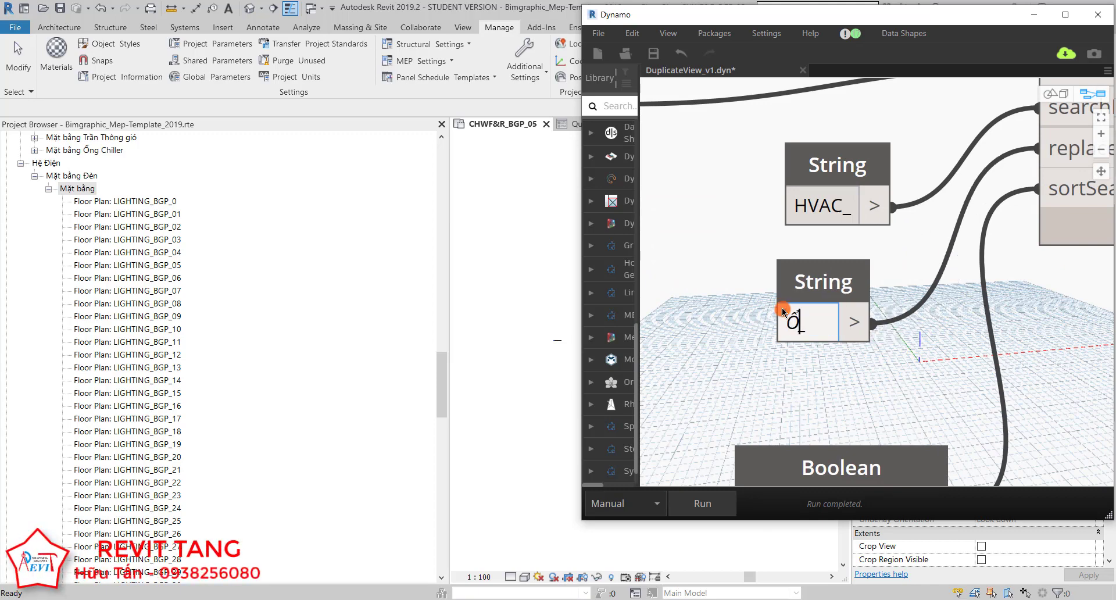
pyautogui.write('am')
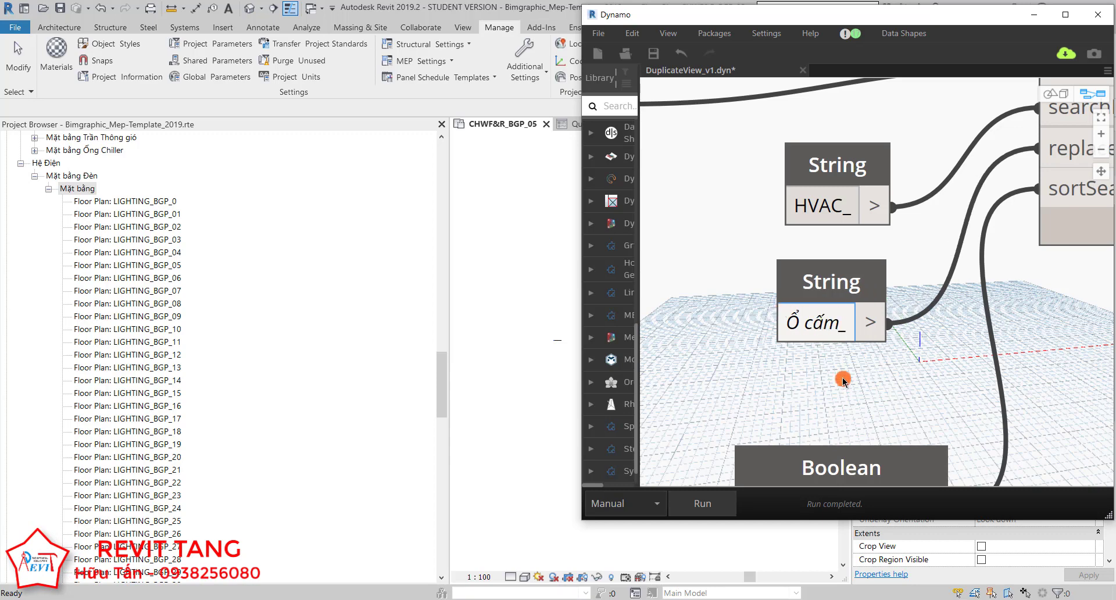
pyautogui.click(843, 381)
# Check the HVAC_ search text and review the Thư mục 3 folder values.
pyautogui.click(824, 203)
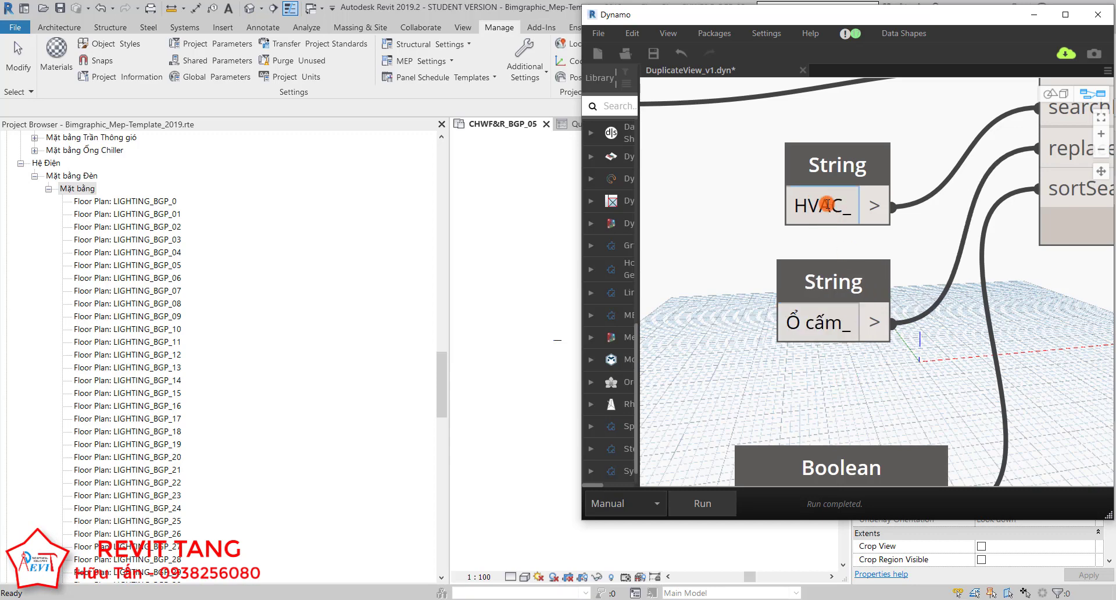
pyautogui.scroll(-5, 813, 345)
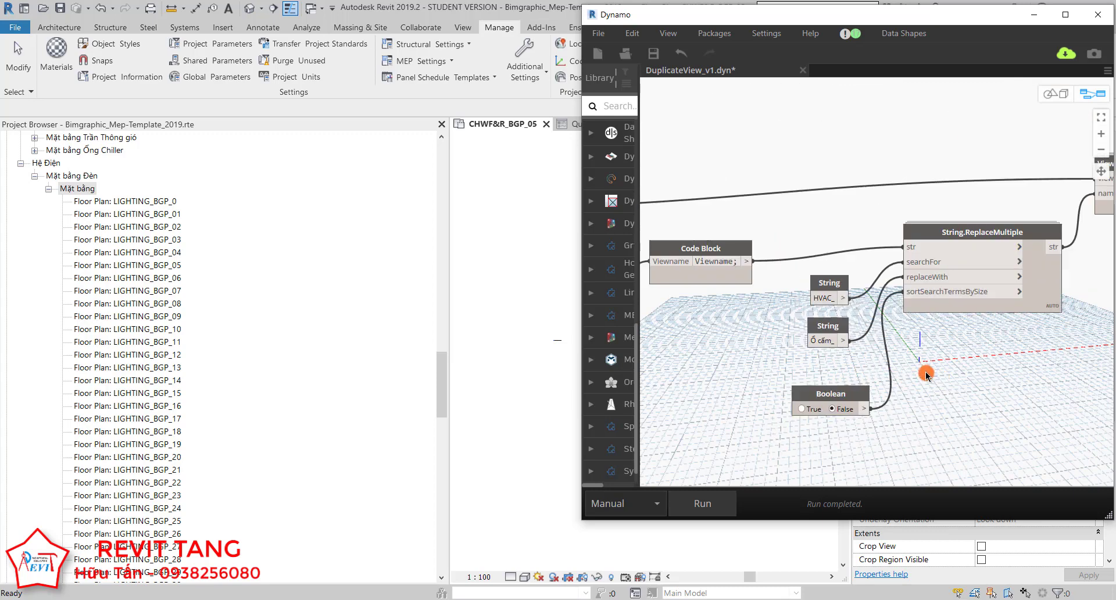
pyautogui.scroll(5, 924, 368)
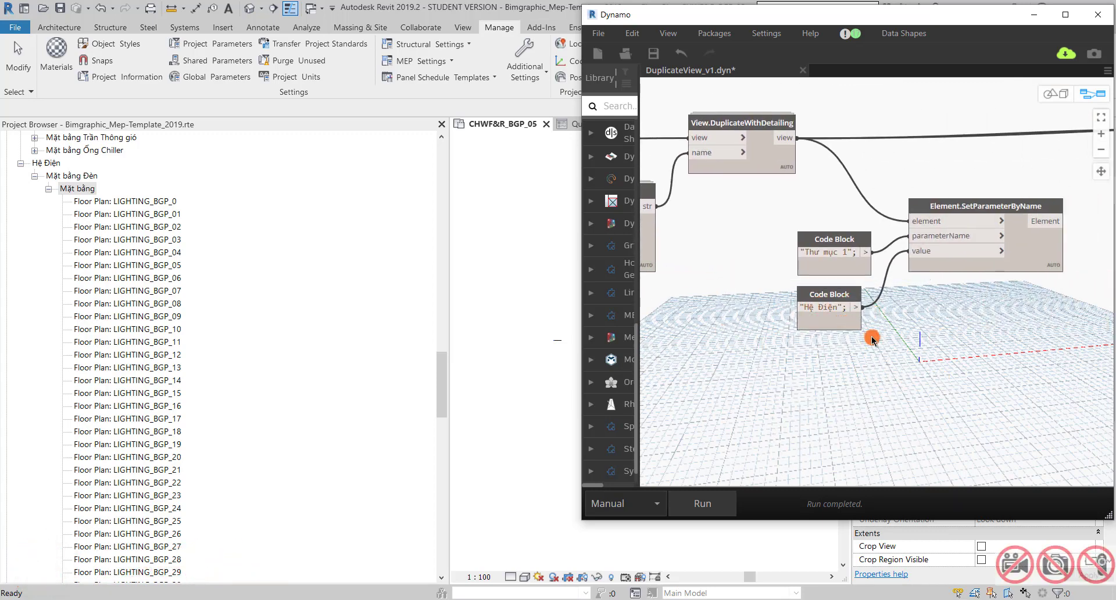
pyautogui.scroll(-3, 897, 351)
pyautogui.scroll(3, 903, 257)
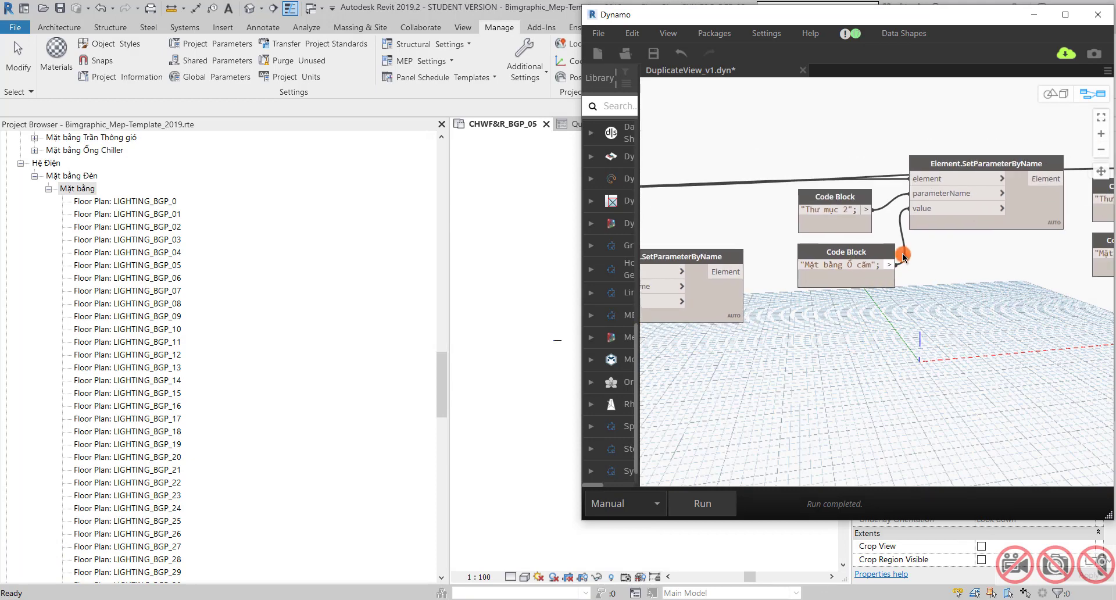
pyautogui.moveTo(954, 324); pyautogui.dragTo(835, 343, button='middle')
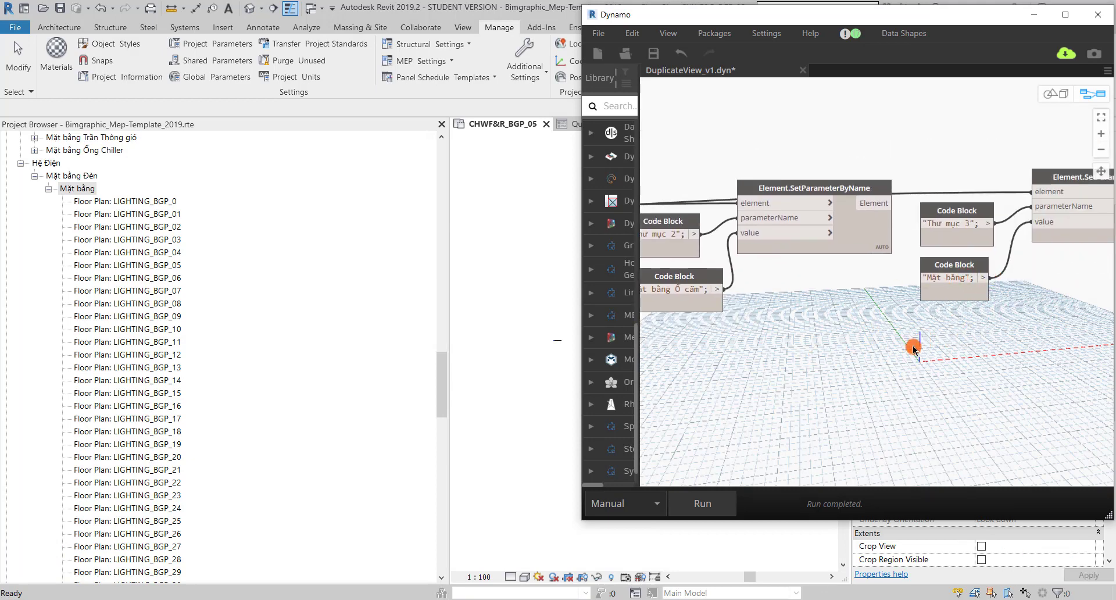
pyautogui.scroll(-5, 912, 347)
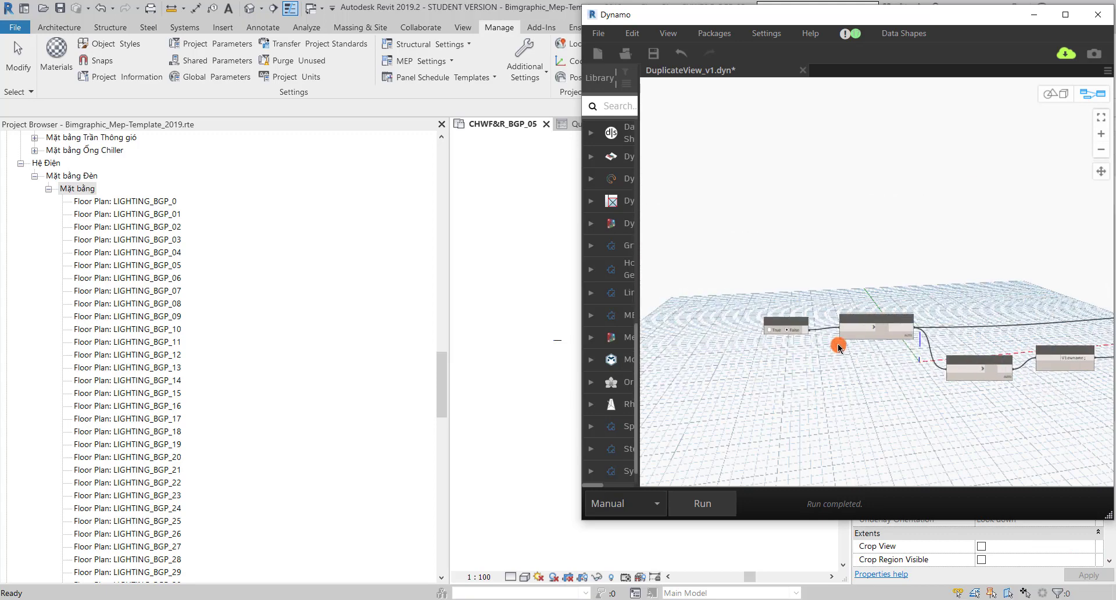
# Set the refresh Boolean to True and select HVAC_BGP_0 through HVAC_BGP_BASEMENT 5.
pyautogui.scroll(5, 839, 347)
pyautogui.scroll(-1, 756, 326)
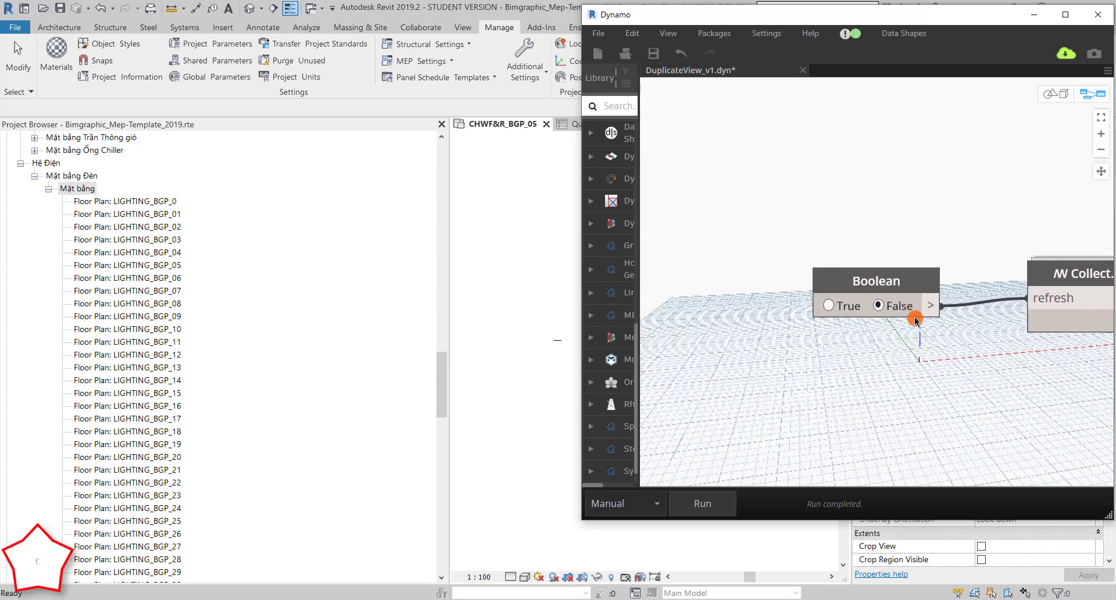
pyautogui.click(830, 306)
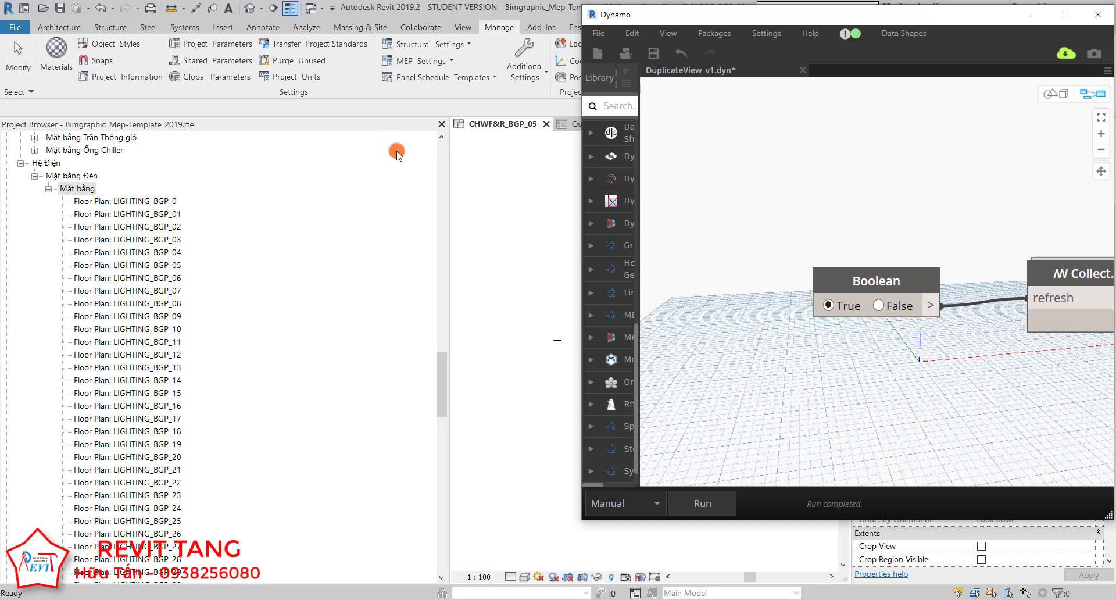
pyautogui.moveTo(442, 375); pyautogui.dragTo(447, 147)
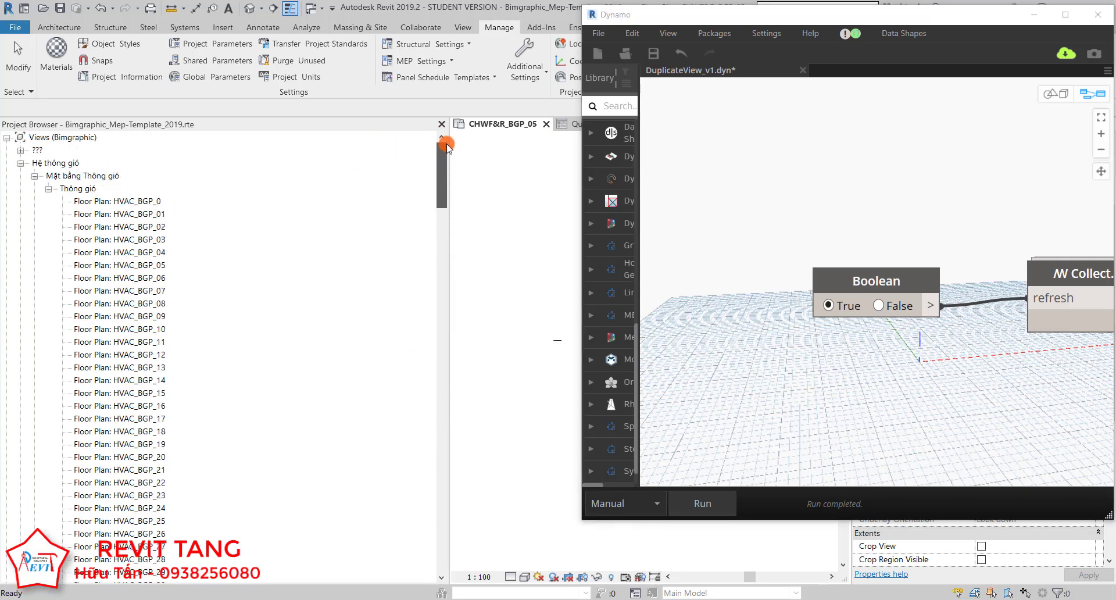
pyautogui.click(114, 201)
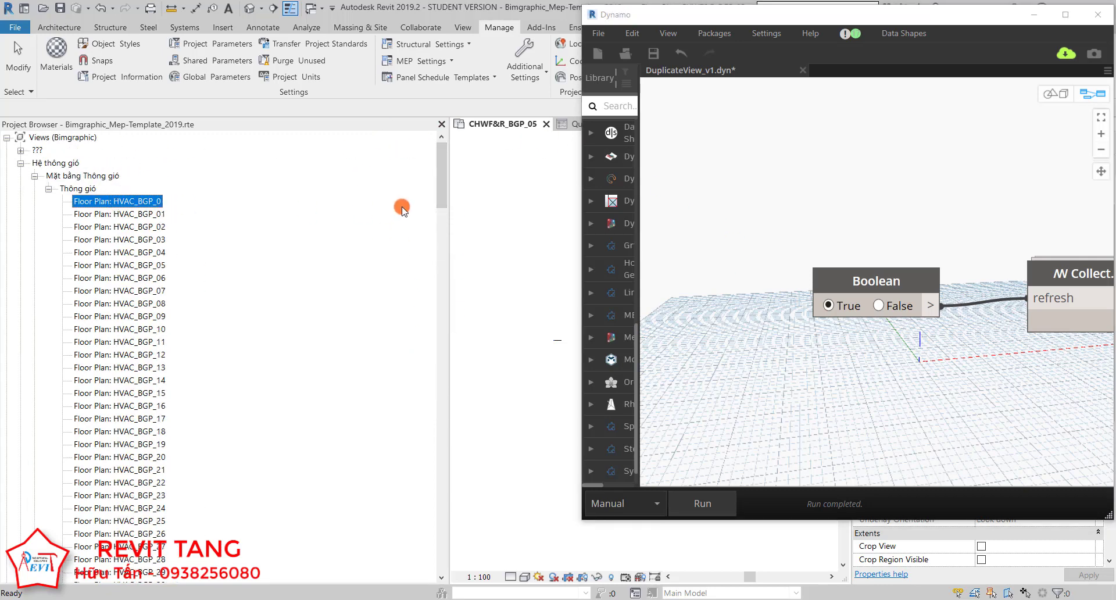
pyautogui.moveTo(439, 170); pyautogui.dragTo(441, 336)
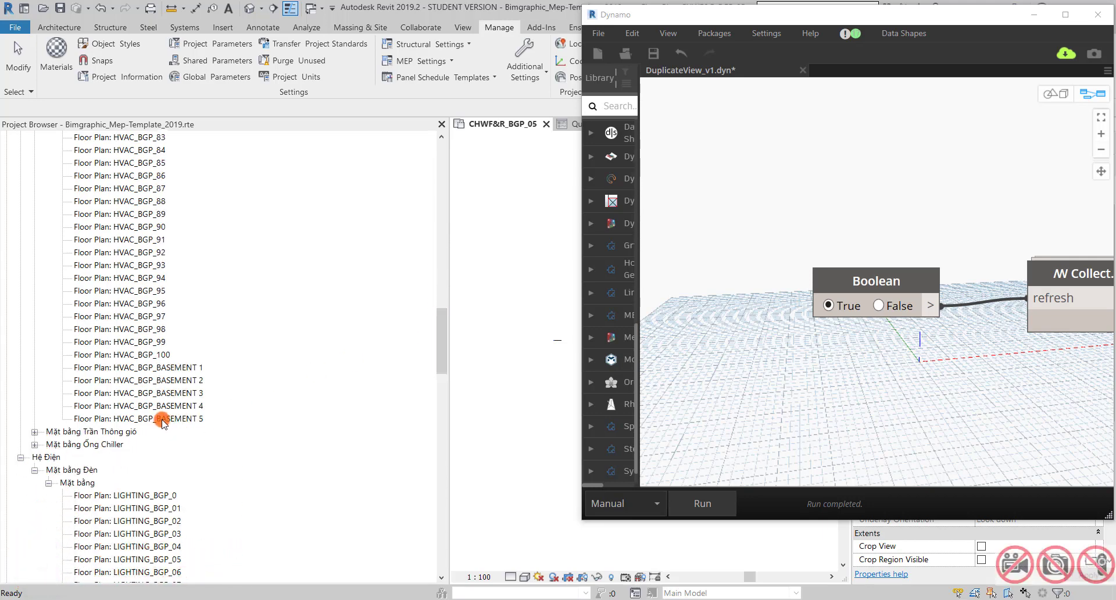
pyautogui.keyDown('shift'); pyautogui.click(162, 419); pyautogui.keyUp('shift')
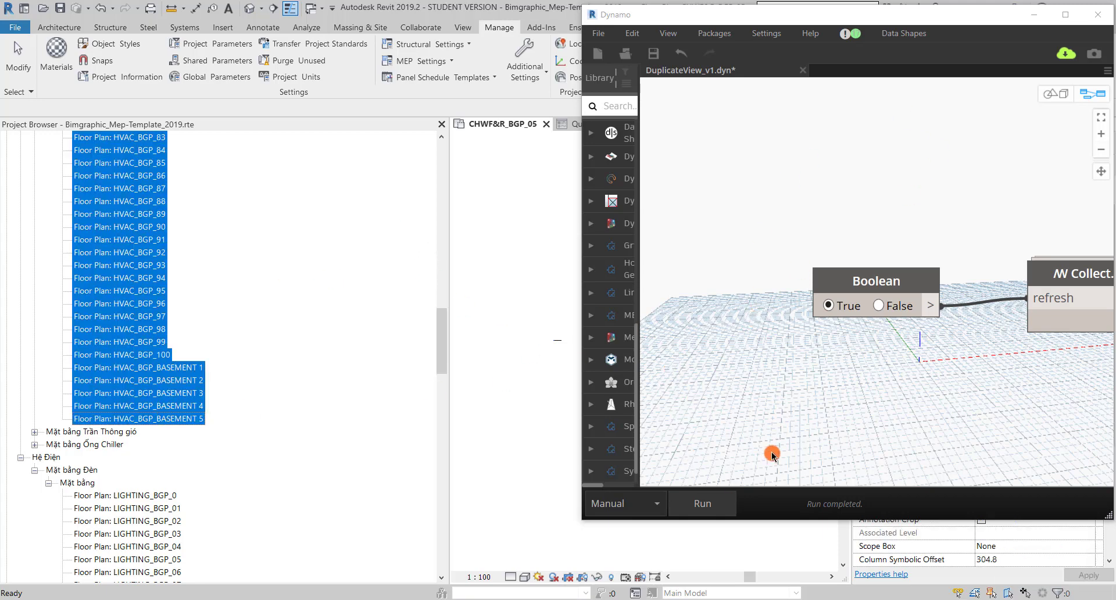
# Run the duplicate-view script and open the new Ổ cấm_BGP_0 plan under Mặt bằng Ổ cấm > Mặt bằng.
pyautogui.click(704, 507)
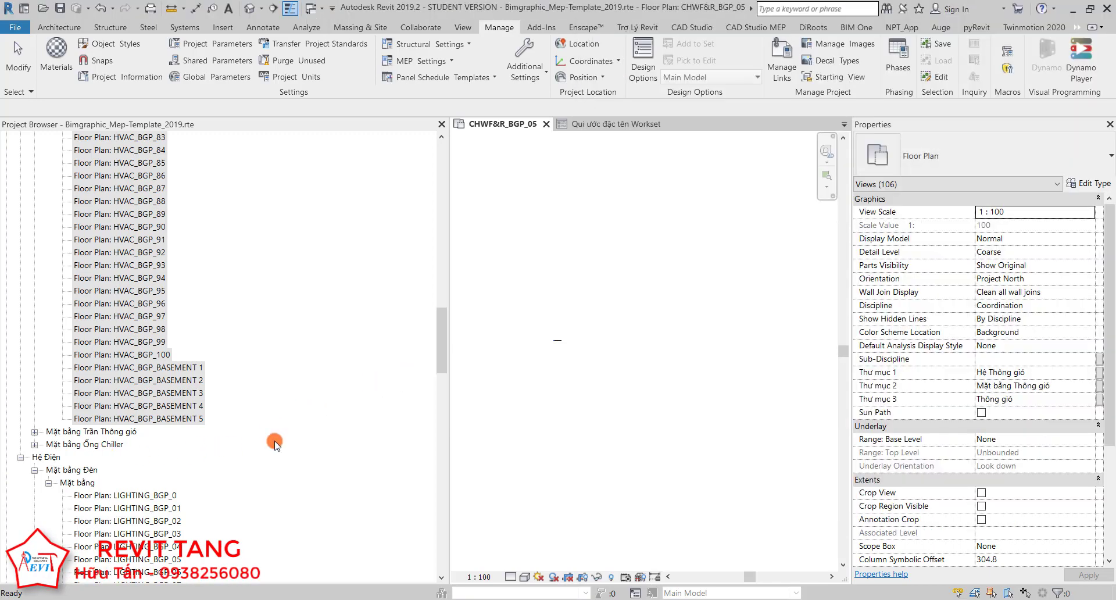
pyautogui.moveTo(441, 354); pyautogui.dragTo(441, 560)
pyautogui.click(35, 495)
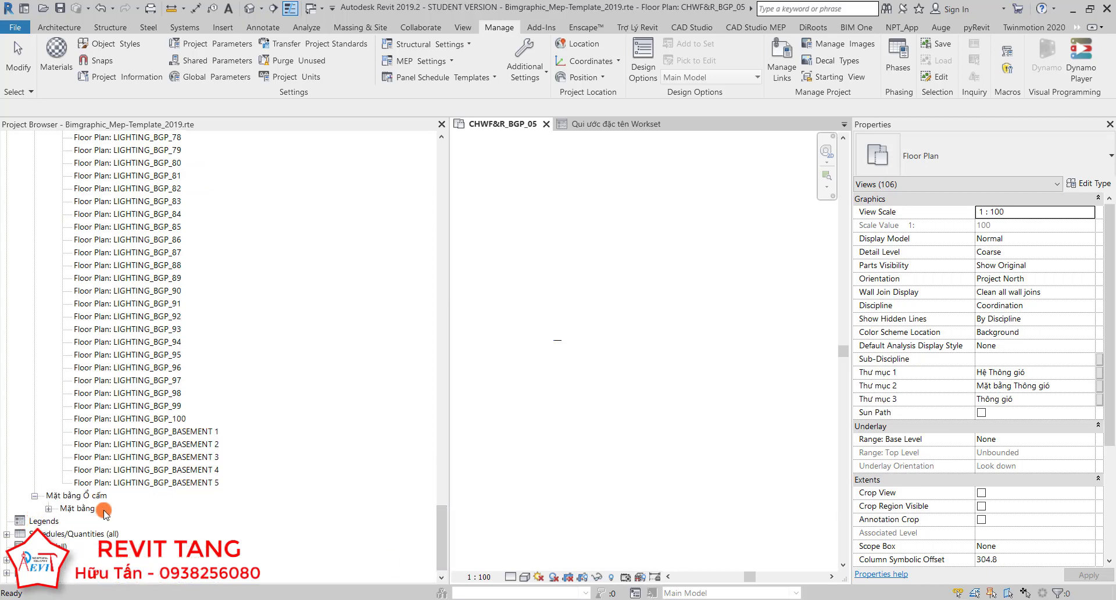
pyautogui.click(49, 509)
pyautogui.scroll(2, 95, 210)
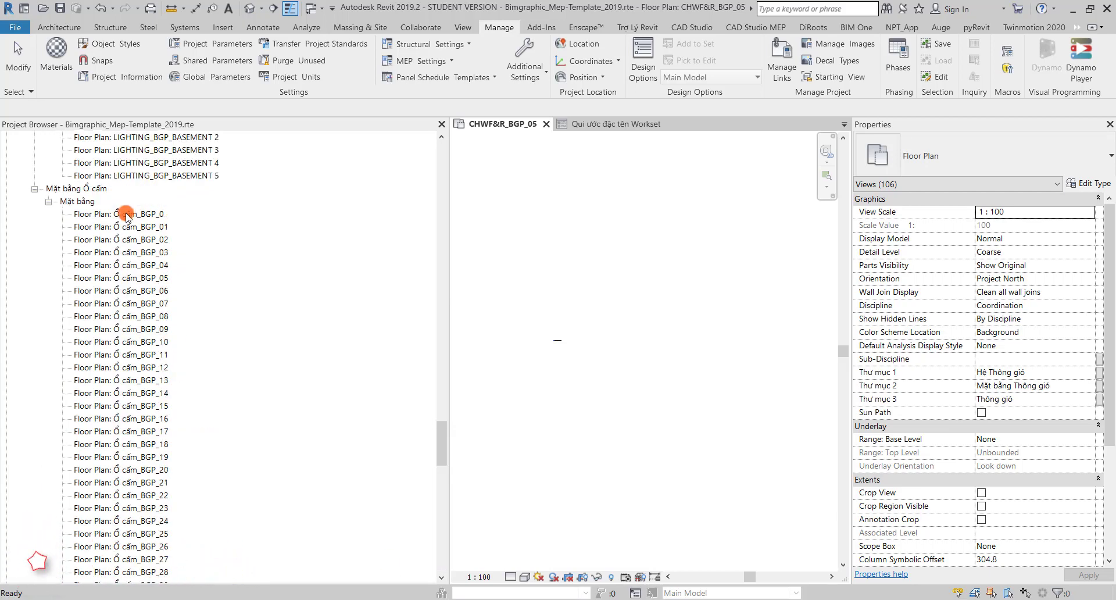
pyautogui.click(96, 214)
pyautogui.doubleClick(110, 214)
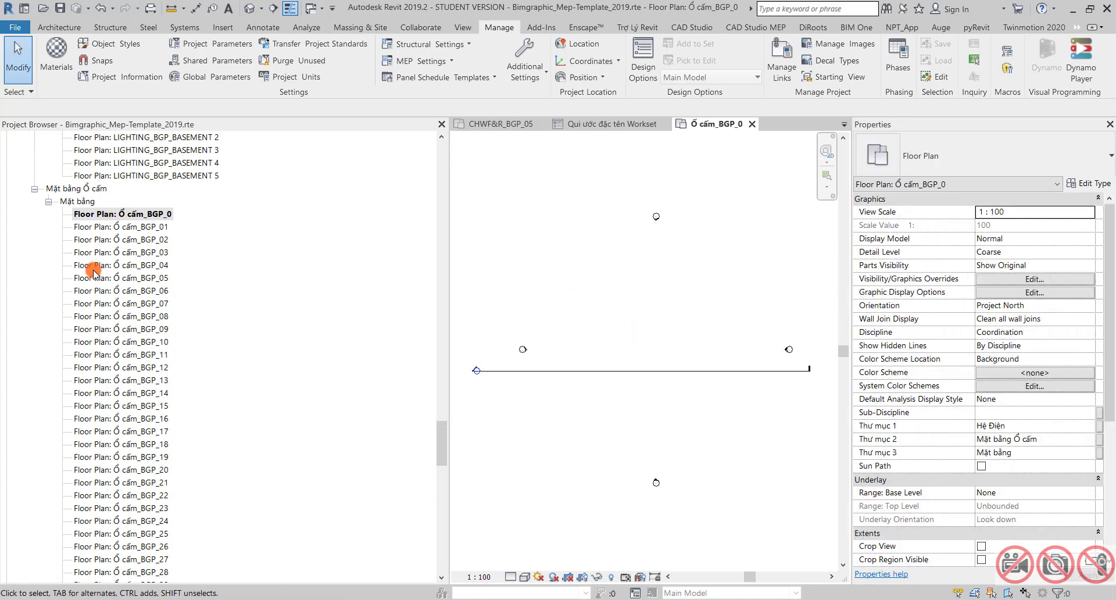
# Collapse the Hệ Điện folder and expand Mặt bằng Thông gió in the Project Browser.
pyautogui.moveTo(445, 451); pyautogui.dragTo(444, 165)
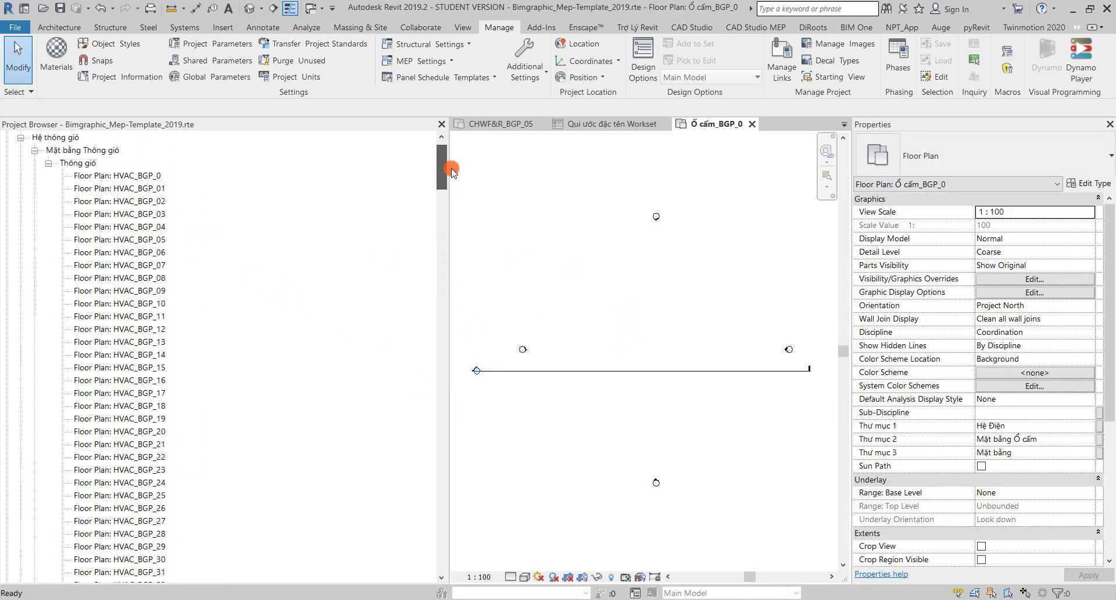
pyautogui.click(35, 176)
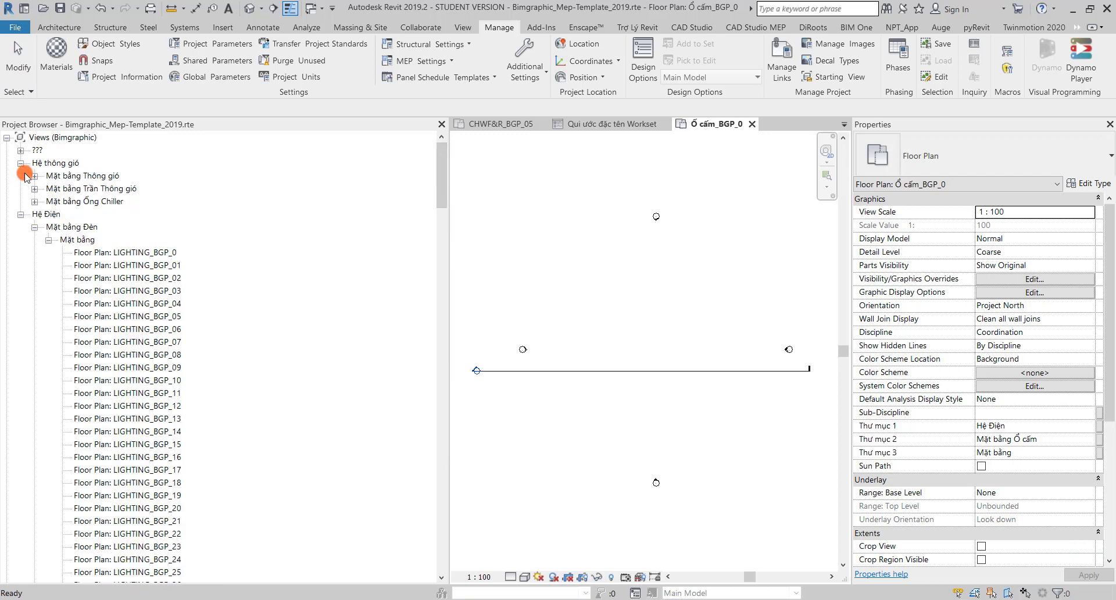
pyautogui.click(20, 215)
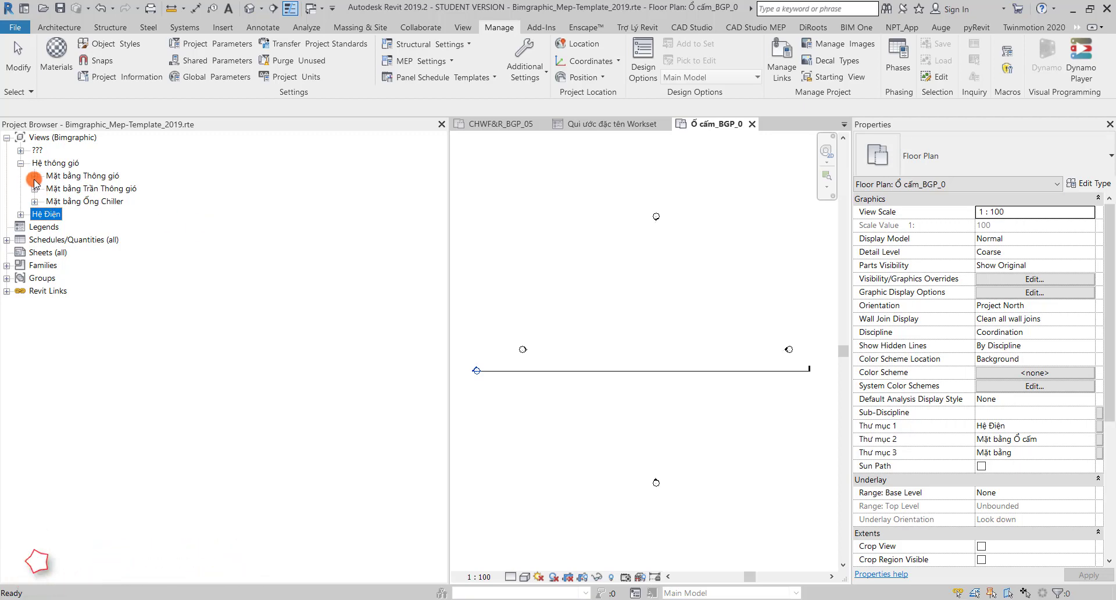
pyautogui.click(35, 176)
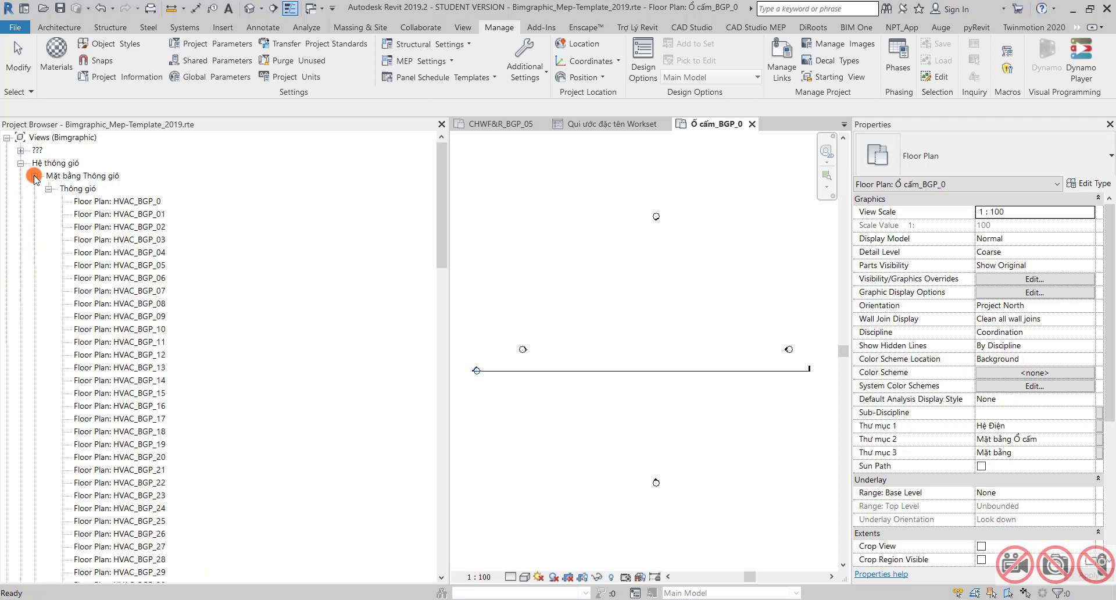
# Open the original HVAC_BGP_0 plan and review its linked-model visibility overrides.
pyautogui.doubleClick(114, 201)
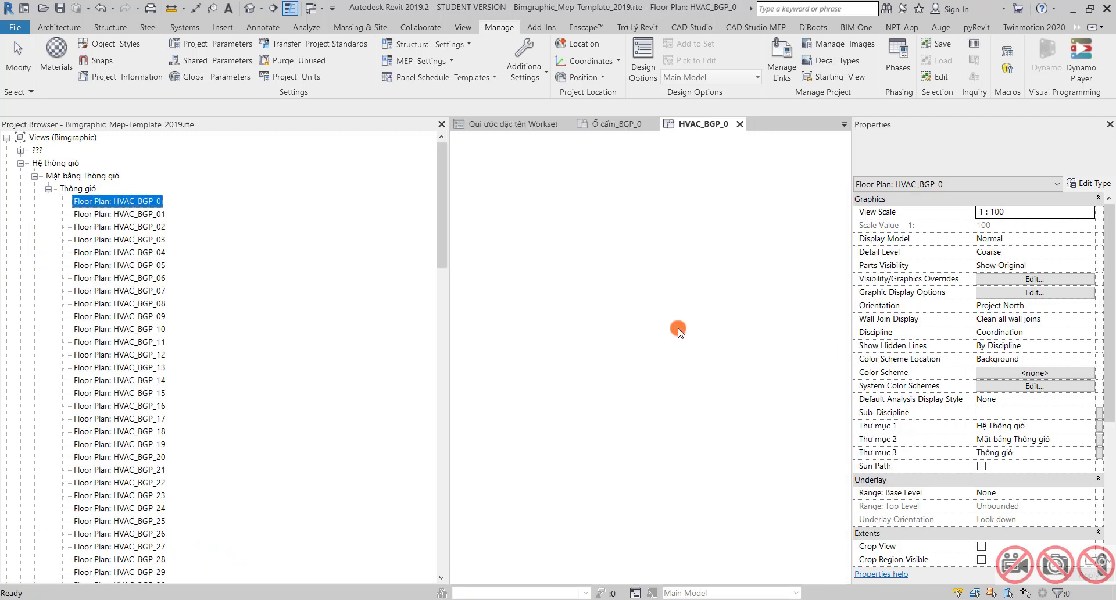
pyautogui.press('v')
pyautogui.press('g')
pyautogui.click(713, 153)
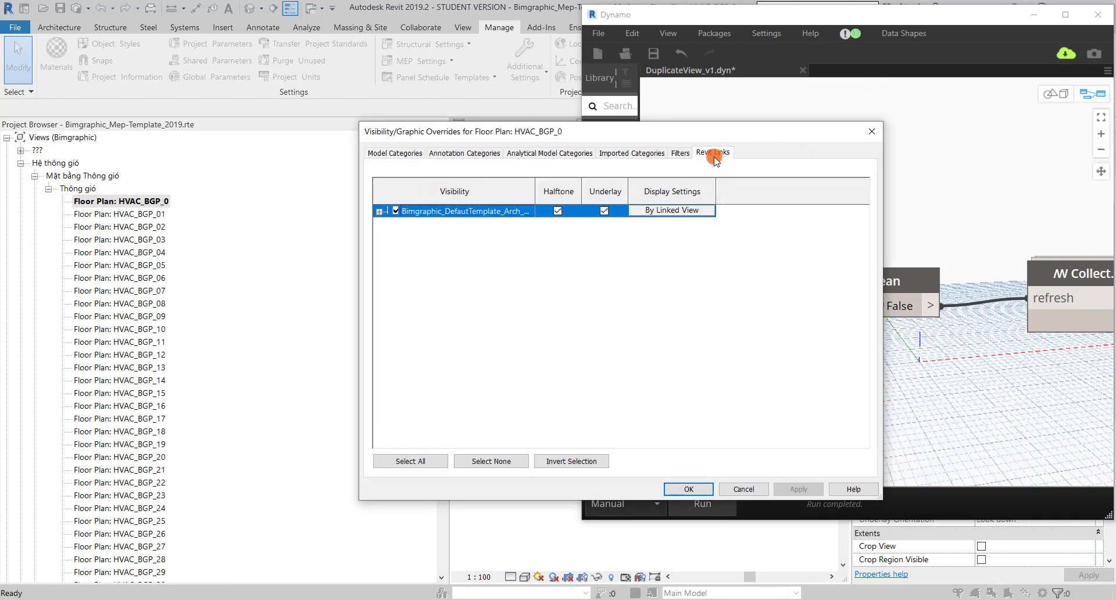
pyautogui.press('Escape')
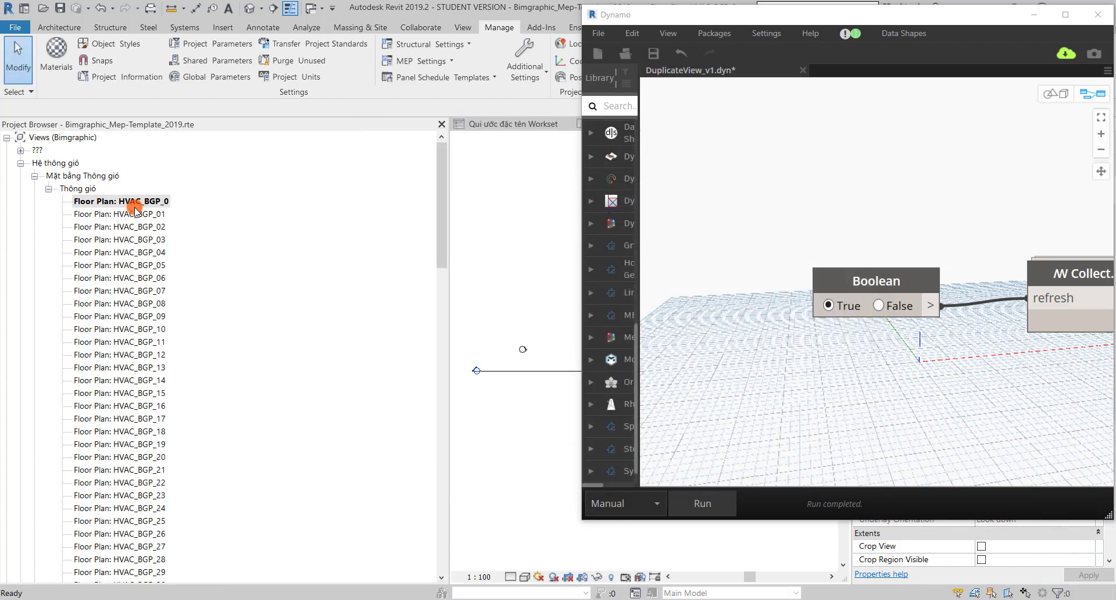
# Expand the Mặt bằng Trần Thông gió folder in the Project Browser.
pyautogui.scroll(-2, 269, 301)
pyautogui.scroll(-2, 407, 262)
pyautogui.moveTo(453, 256); pyautogui.dragTo(445, 529)
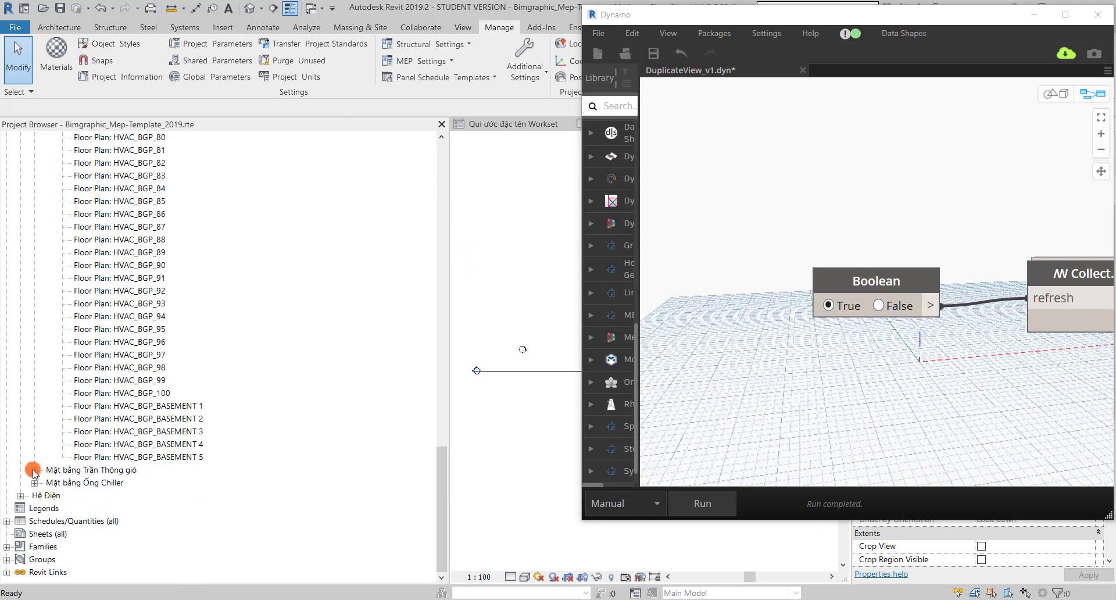
pyautogui.click(35, 470)
pyautogui.scroll(-1, 158, 498)
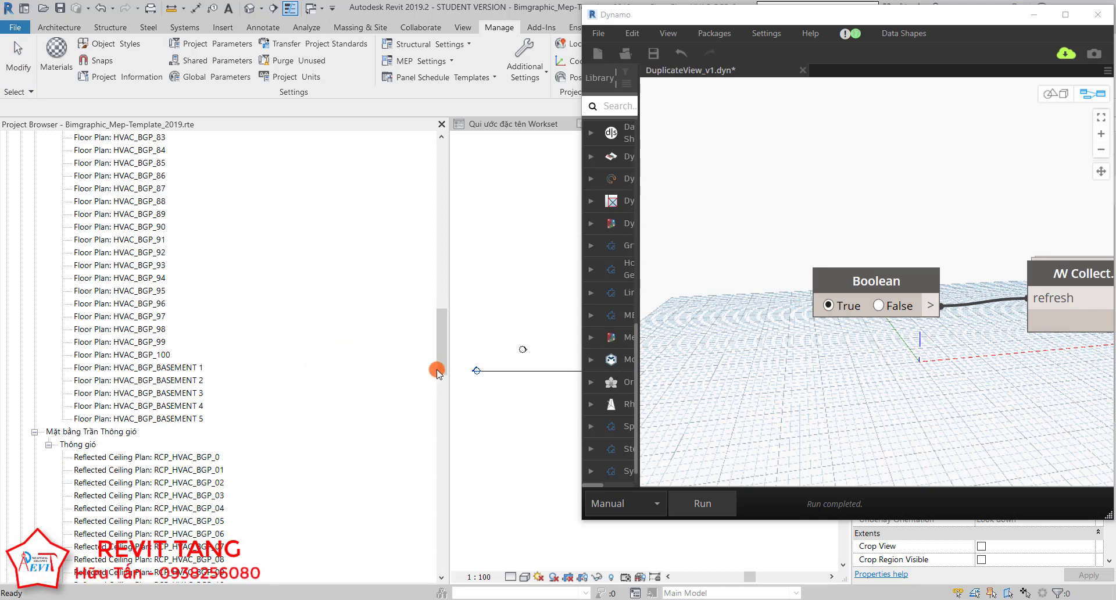
pyautogui.moveTo(438, 369)
pyautogui.mouseDown()
pyautogui.moveTo(450, 487)
pyautogui.moveTo(442, 523)
pyautogui.moveTo(426, 512)
pyautogui.mouseUp()
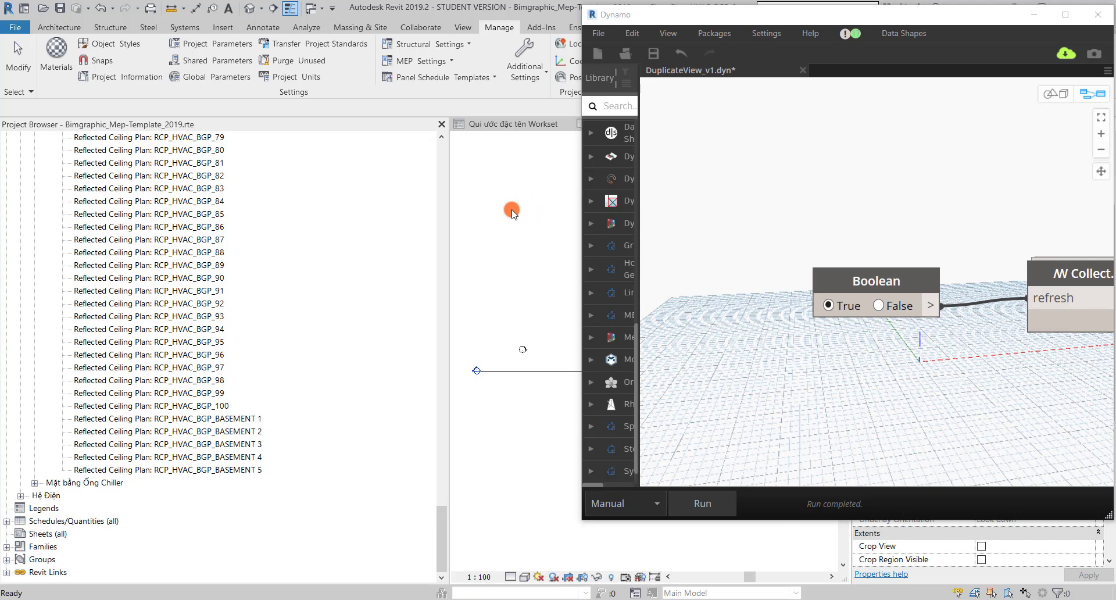
# Back in Dynamo, save DuplicateView_v1.dyn with Ctrl+S and close the graph.
pyautogui.click(760, 208)
pyautogui.click(480, 283)
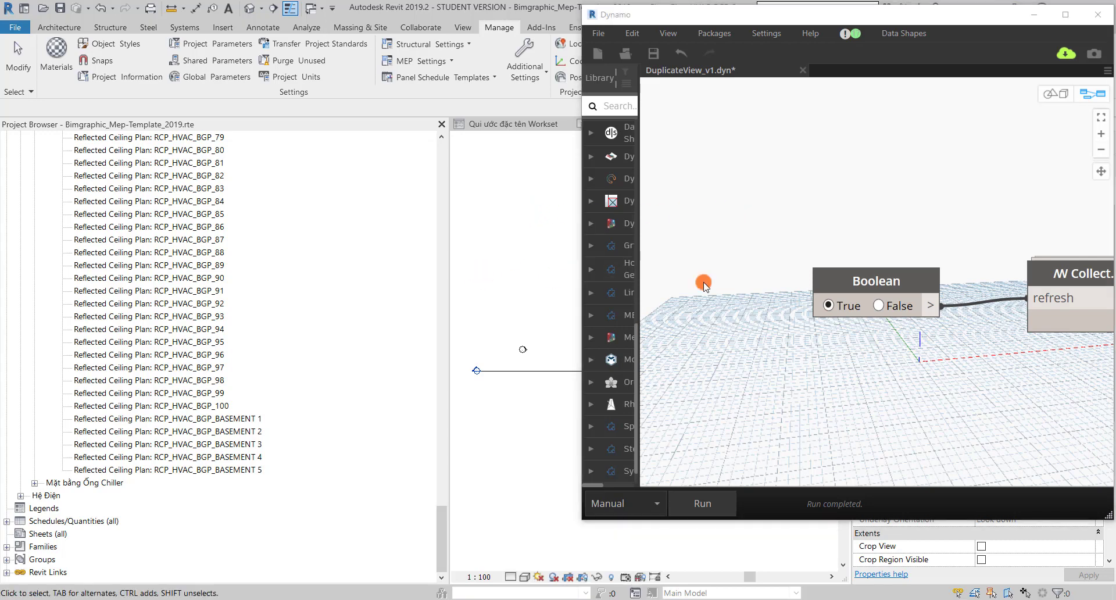
pyautogui.click(765, 229)
pyautogui.scroll(-3, 855, 269)
pyautogui.scroll(-3, 911, 291)
pyautogui.moveTo(911, 290); pyautogui.dragTo(861, 297, button='middle')
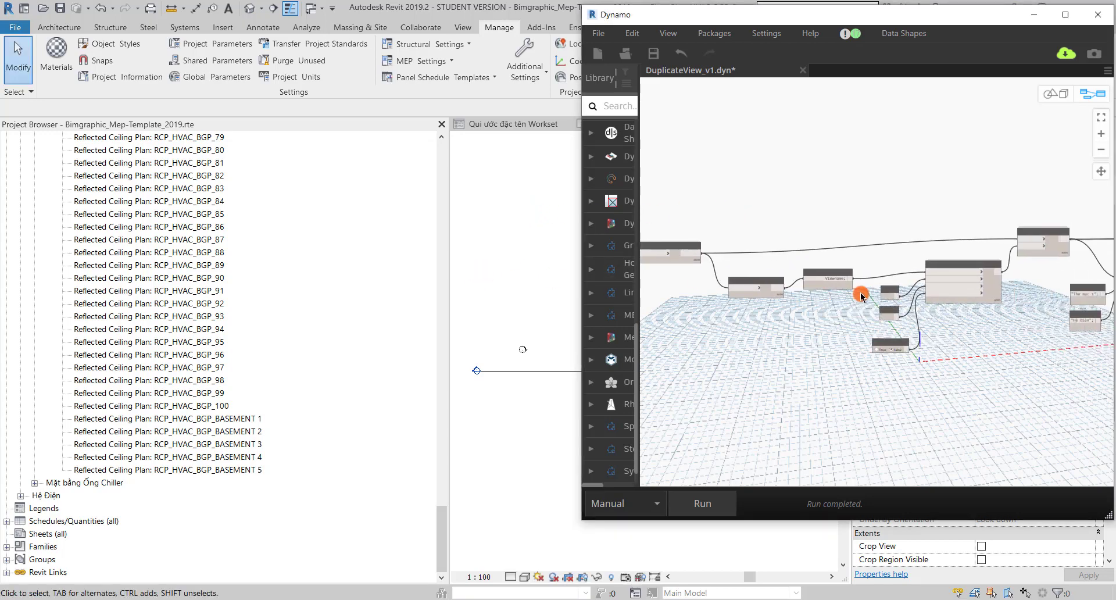
pyautogui.hotkey('ctrl', 's')
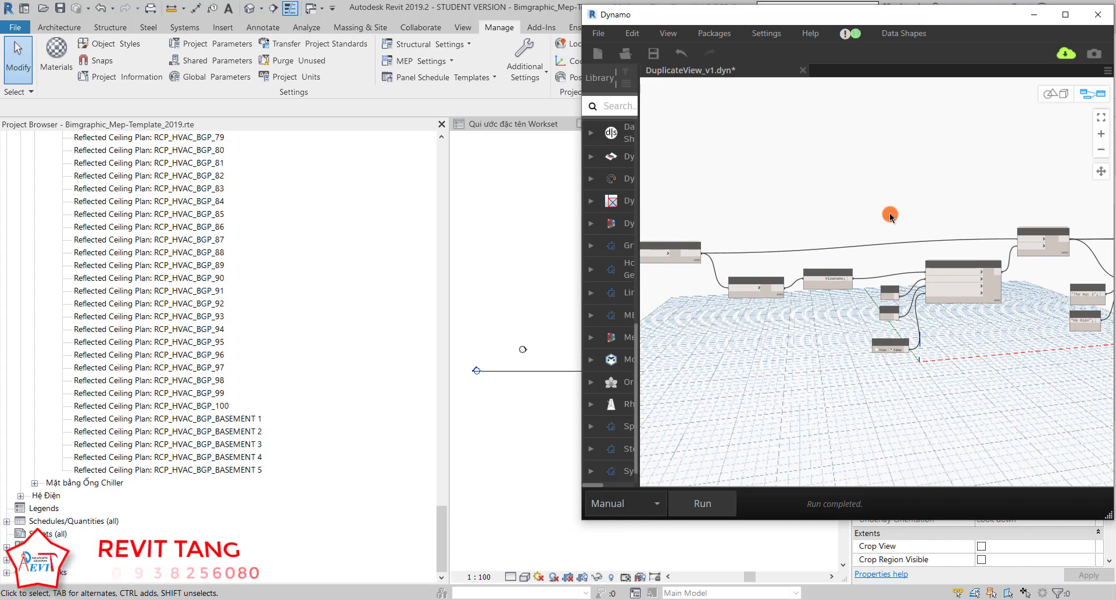
pyautogui.click(794, 74)
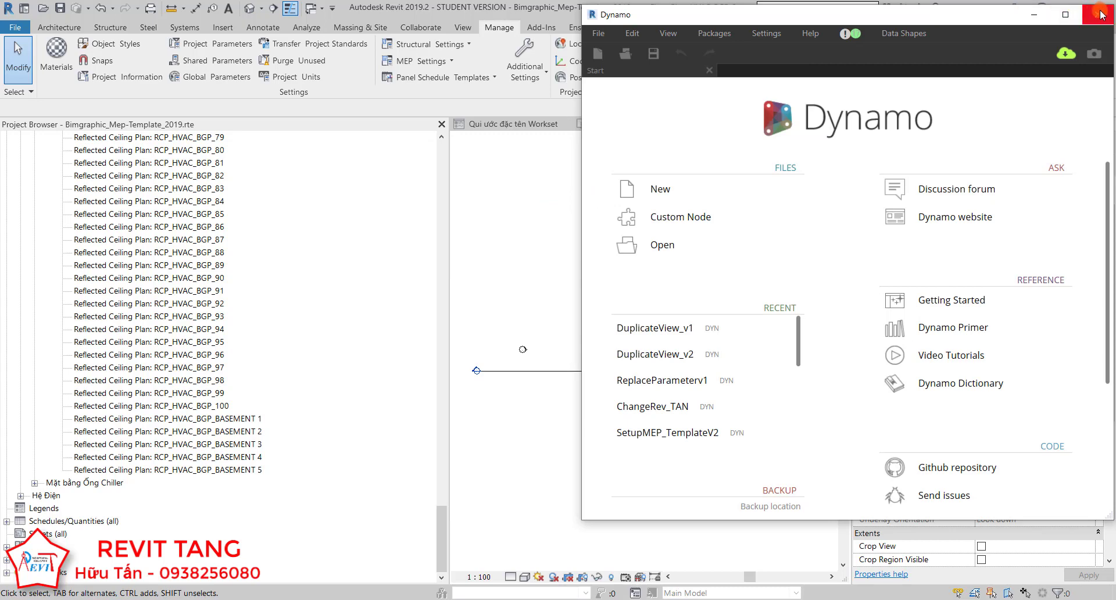
# Close the Dynamo window and bring the HVAC_BGP_0 view to the front.
pyautogui.click(1099, 14)
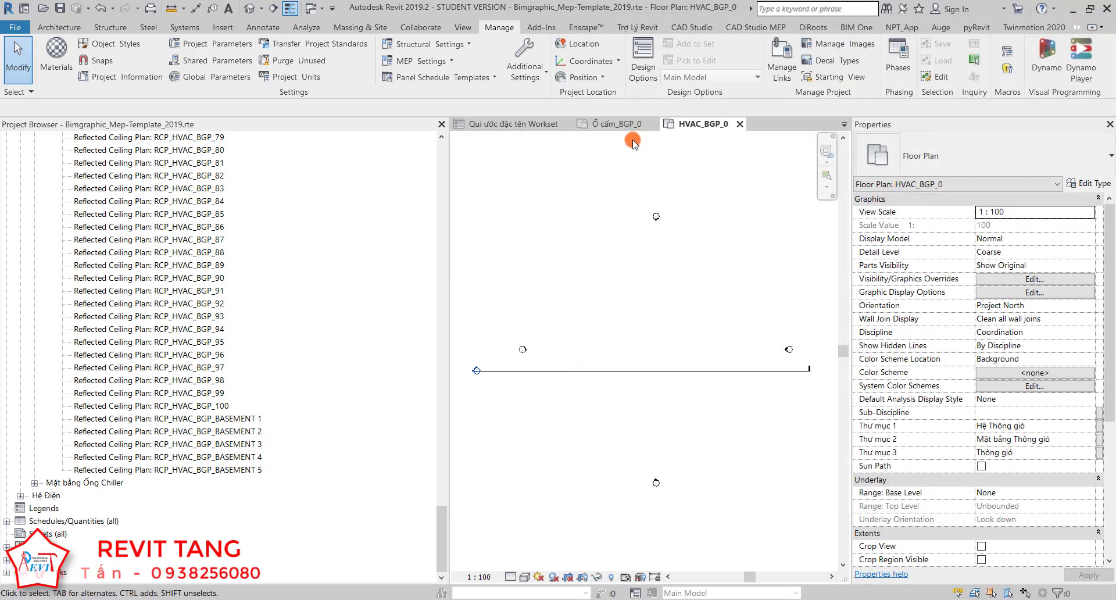
pyautogui.click(1038, 57)
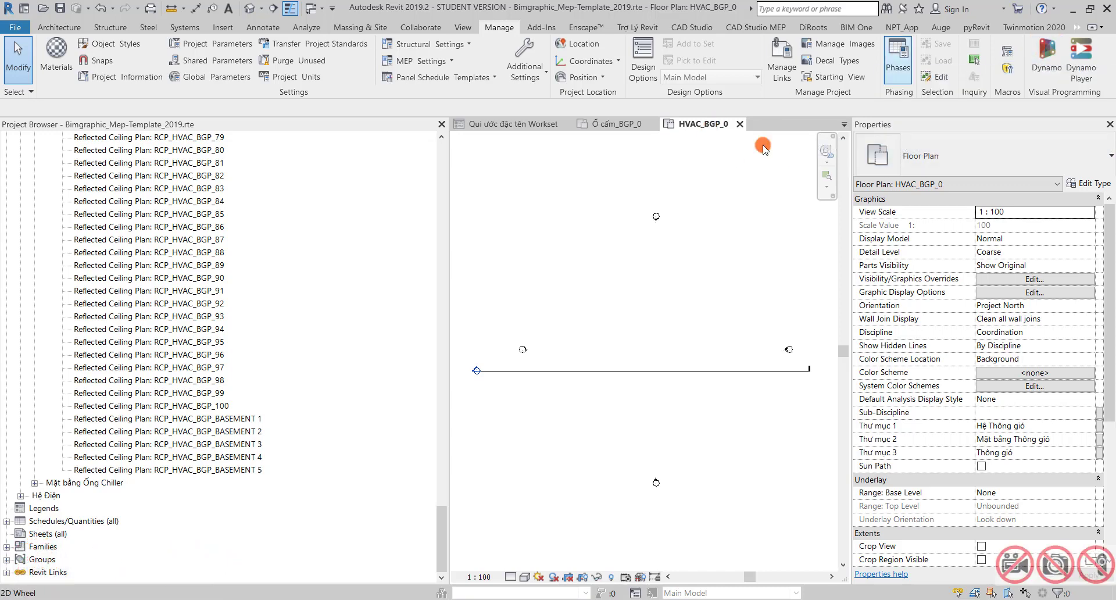
pyautogui.click(692, 131)
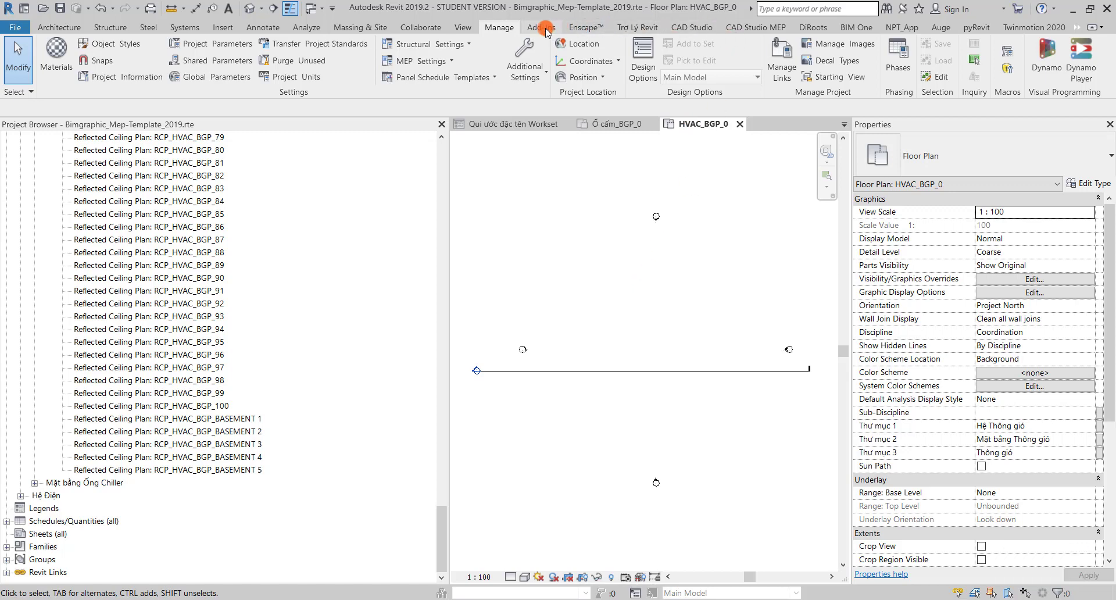
# Close all inactive view windows with View > Close Inactive.
pyautogui.click(478, 28)
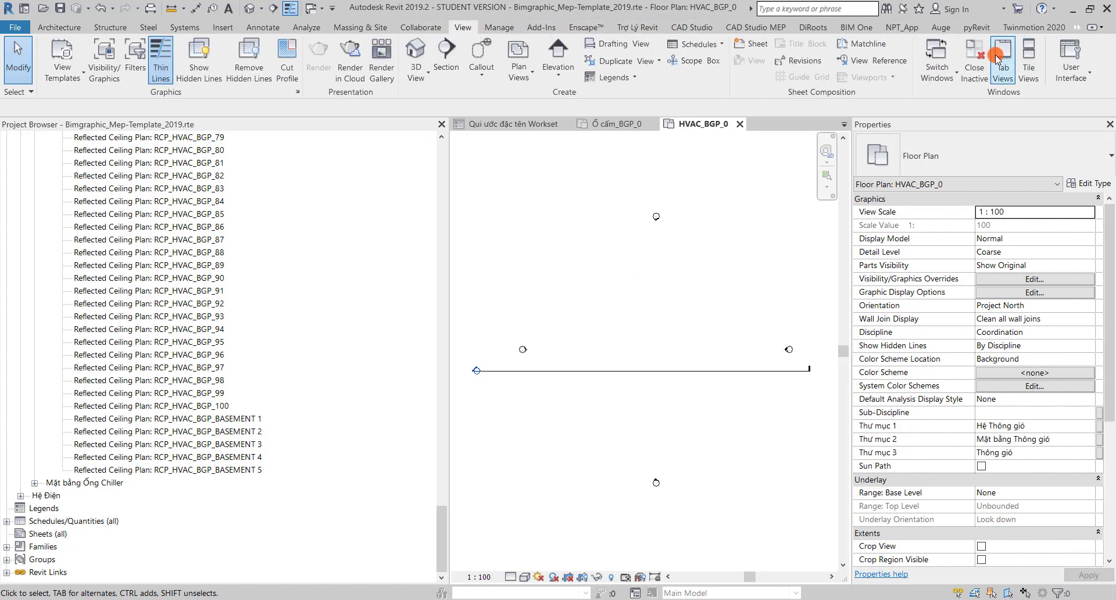
pyautogui.click(974, 59)
pyautogui.click(505, 124)
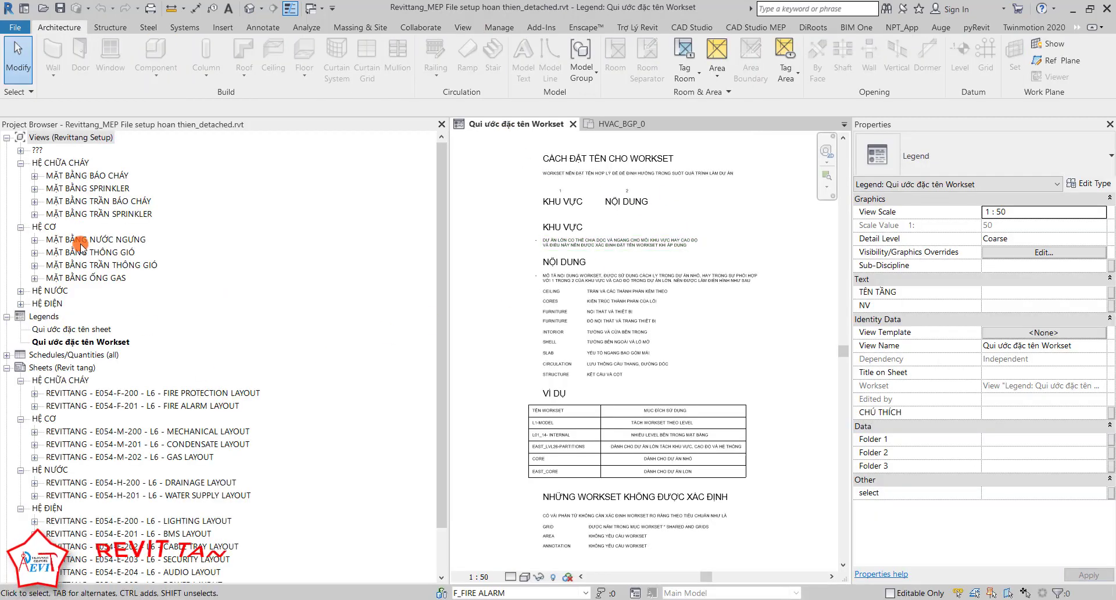
# Expand MẶT BẰNG BÁO CHÁY, check HẦM 2 - BÁO CHÁY's Data properties, then launch Dynamo.
pyautogui.click(34, 175)
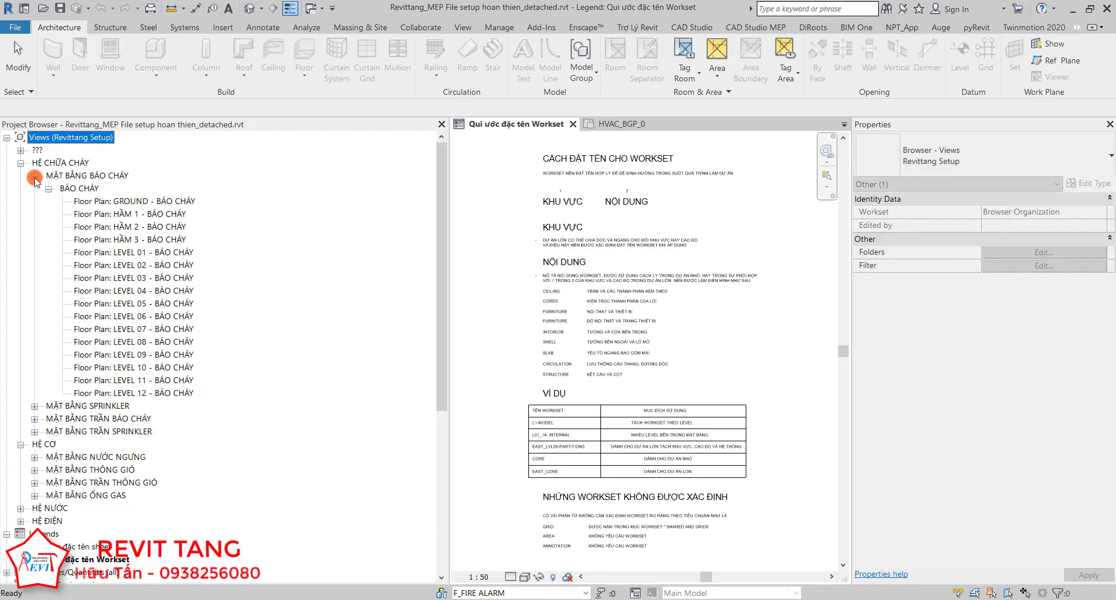
pyautogui.click(129, 226)
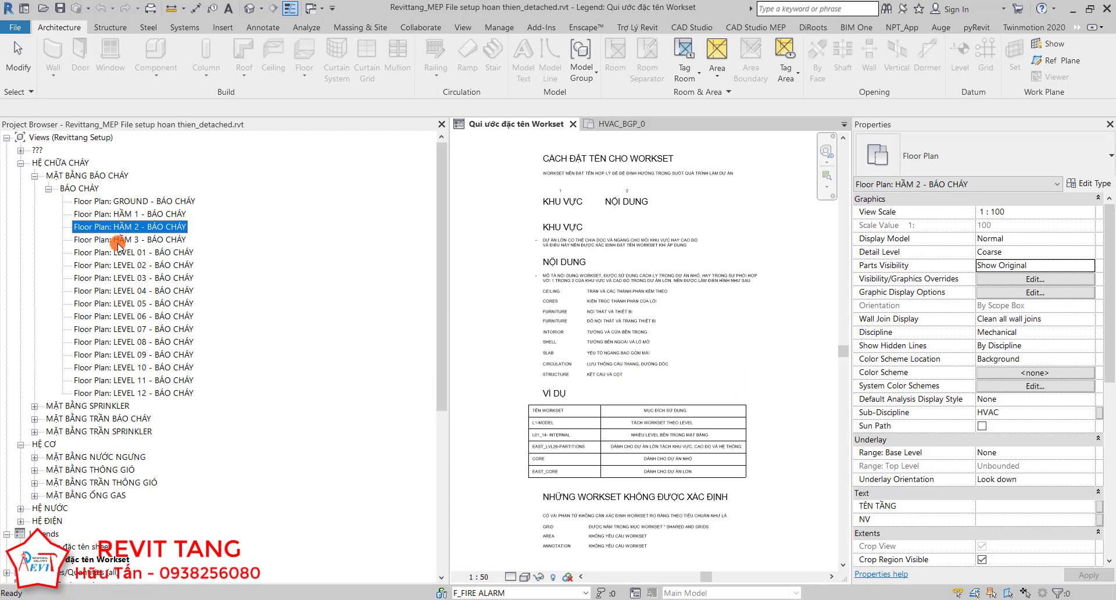
pyautogui.scroll(-5, 933, 449)
pyautogui.scroll(-3, 933, 449)
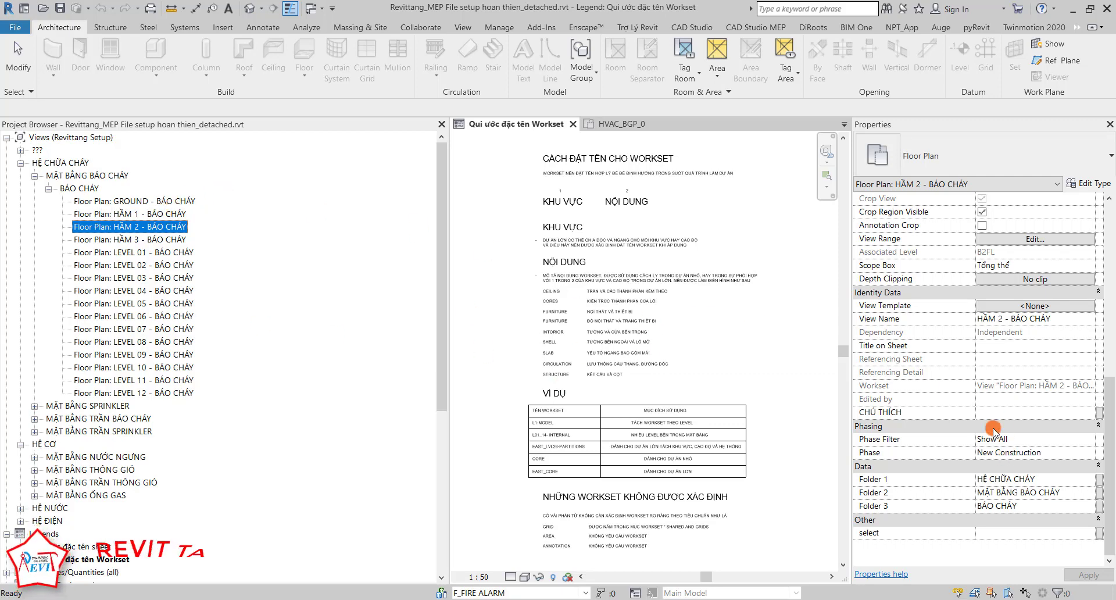
pyautogui.click(480, 27)
pyautogui.click(1049, 60)
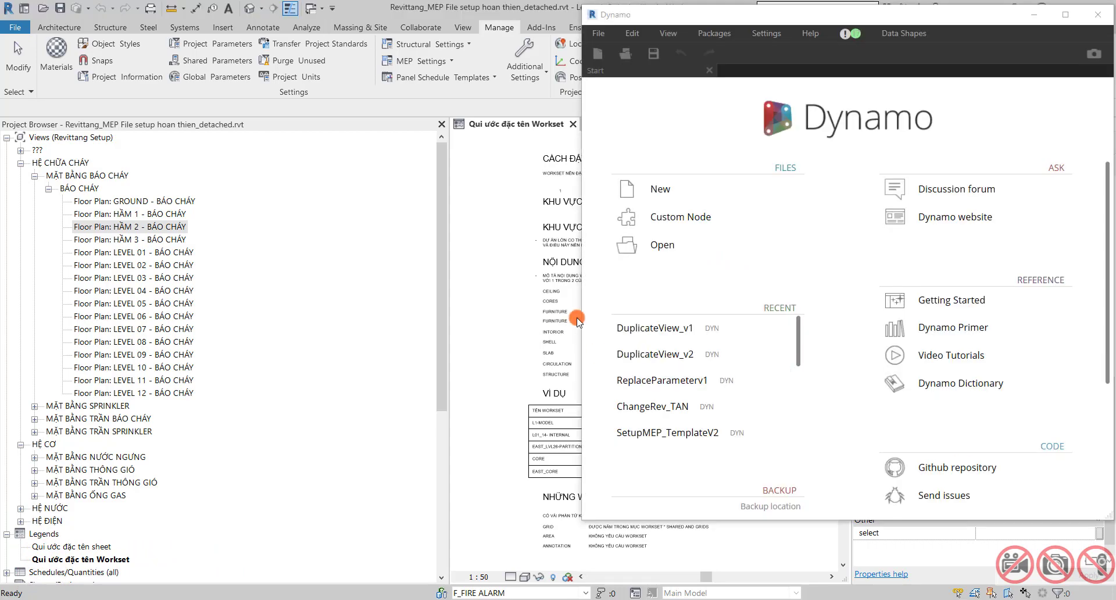
# Open DuplicateView_v1 from Recent files and set its Boolean input to False.
pyautogui.click(646, 327)
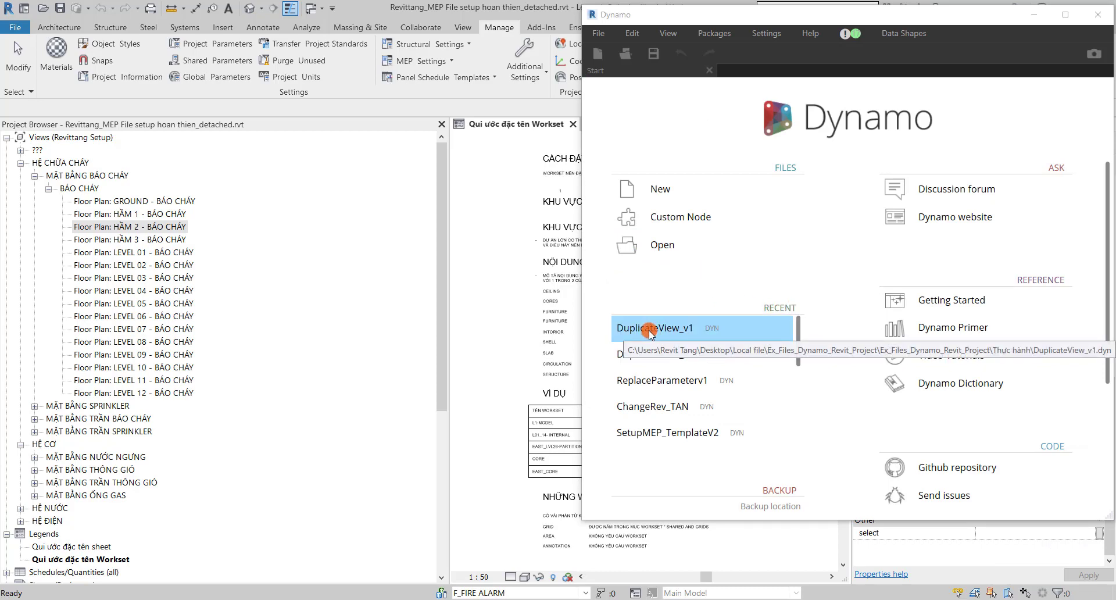
pyautogui.click(763, 317)
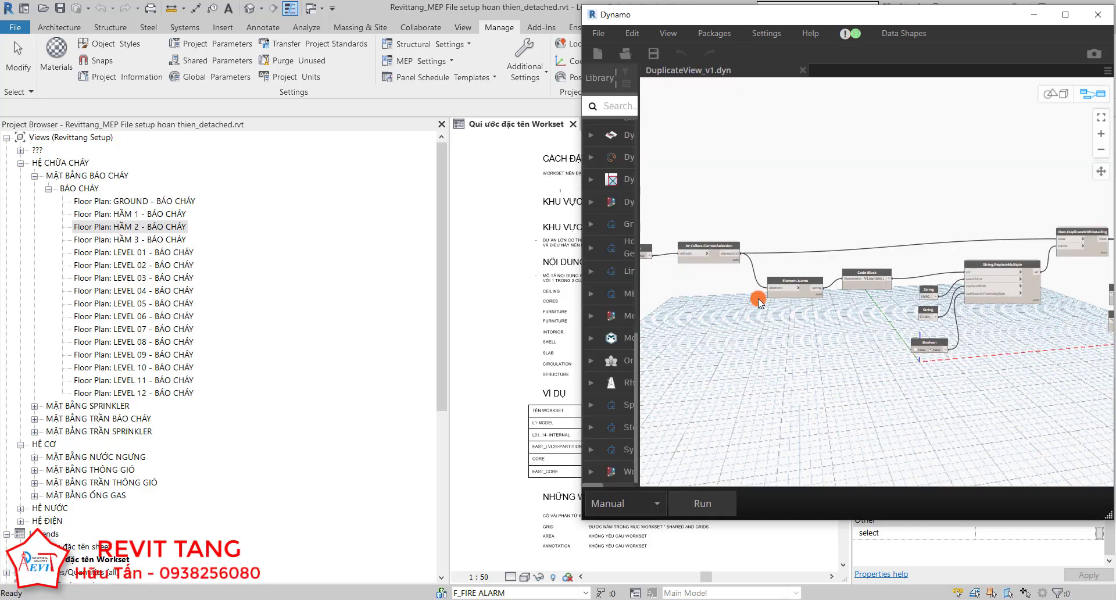
pyautogui.scroll(2, 844, 243)
pyautogui.scroll(2, 842, 244)
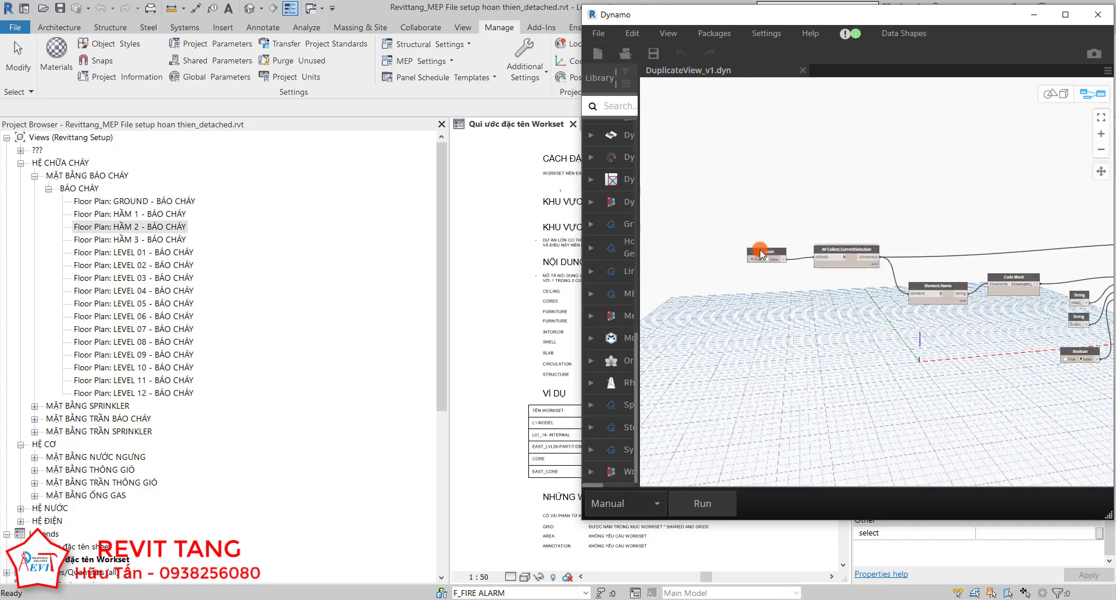
pyautogui.scroll(3, 744, 246)
pyautogui.click(777, 275)
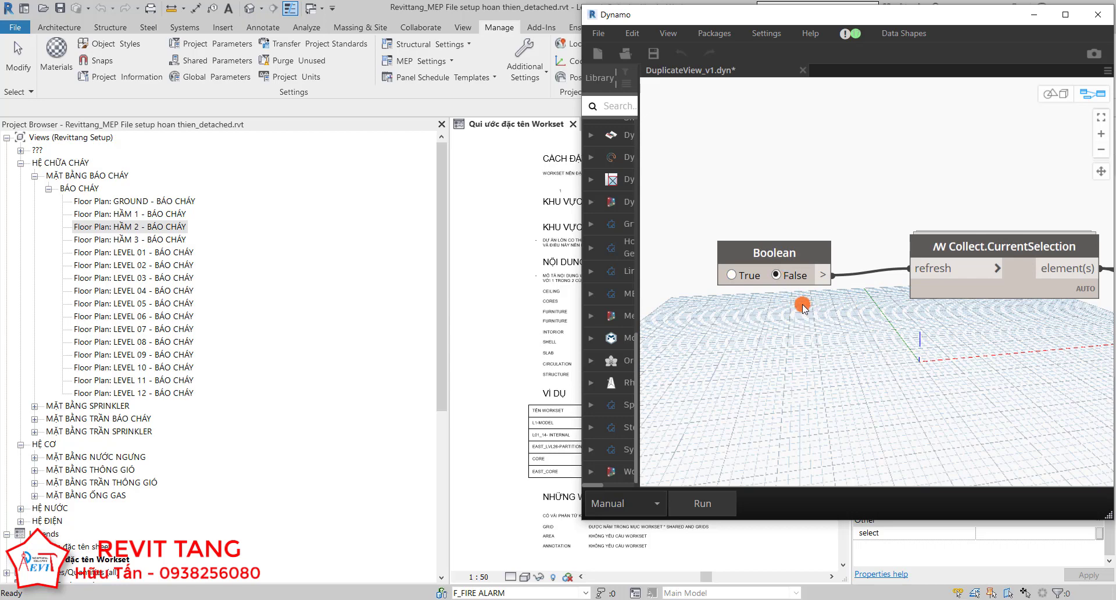
pyautogui.scroll(-1, 813, 326)
pyautogui.scroll(-1, 797, 336)
pyautogui.scroll(-1, 848, 342)
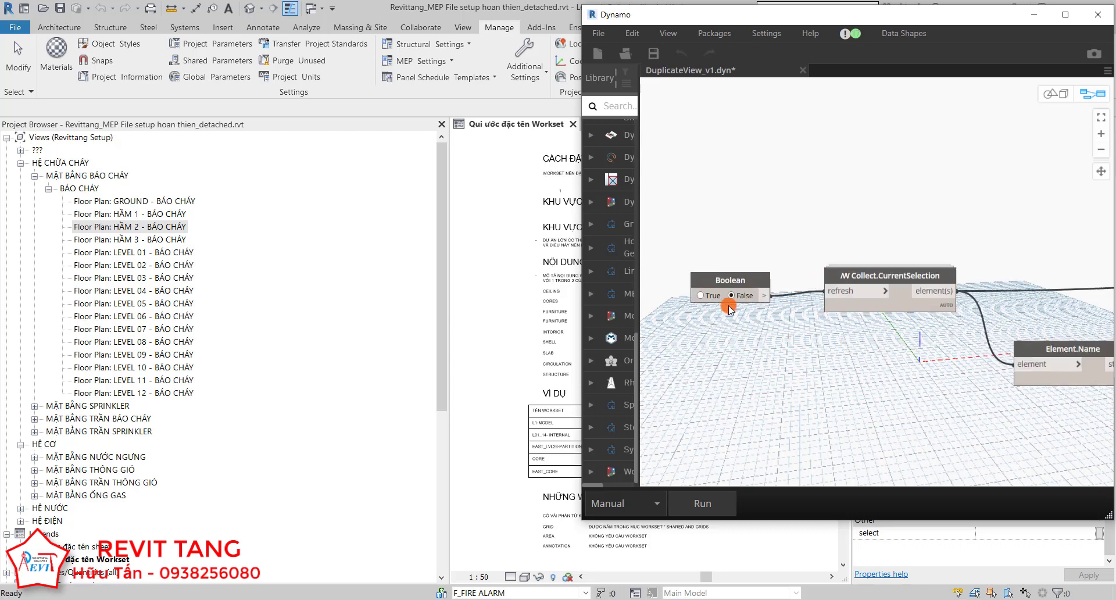
pyautogui.scroll(3, 728, 305)
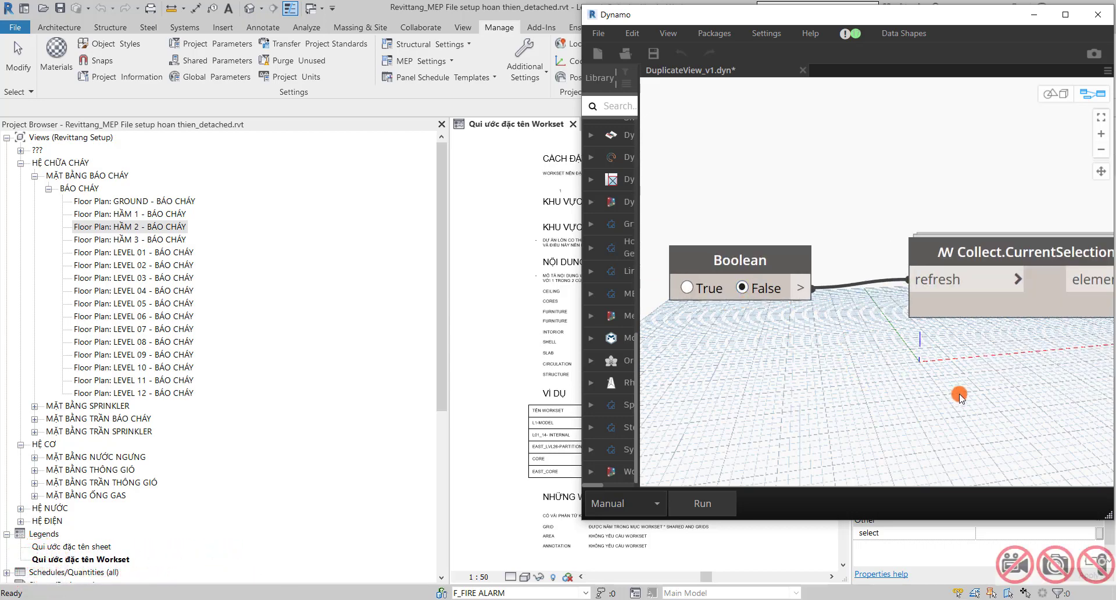
pyautogui.scroll(-1, 949, 390)
pyautogui.scroll(-2, 969, 407)
pyautogui.scroll(-1, 909, 370)
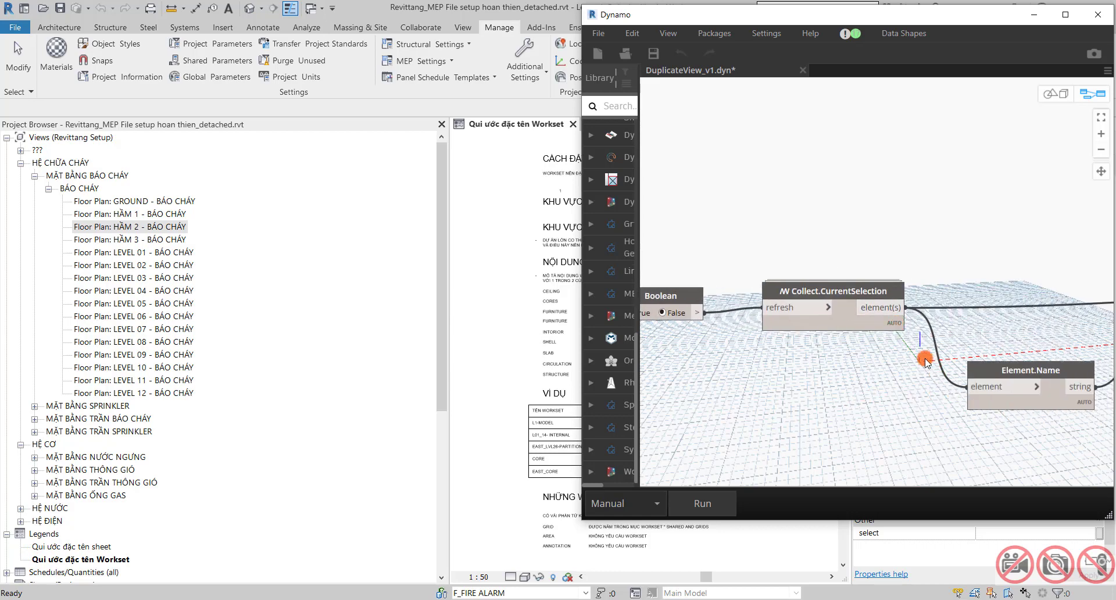
# Pan across the graph to review the String, Code Block and SetParameterByName nodes.
pyautogui.moveTo(912, 384); pyautogui.dragTo(758, 382, button='middle')
pyautogui.scroll(-3, 757, 381)
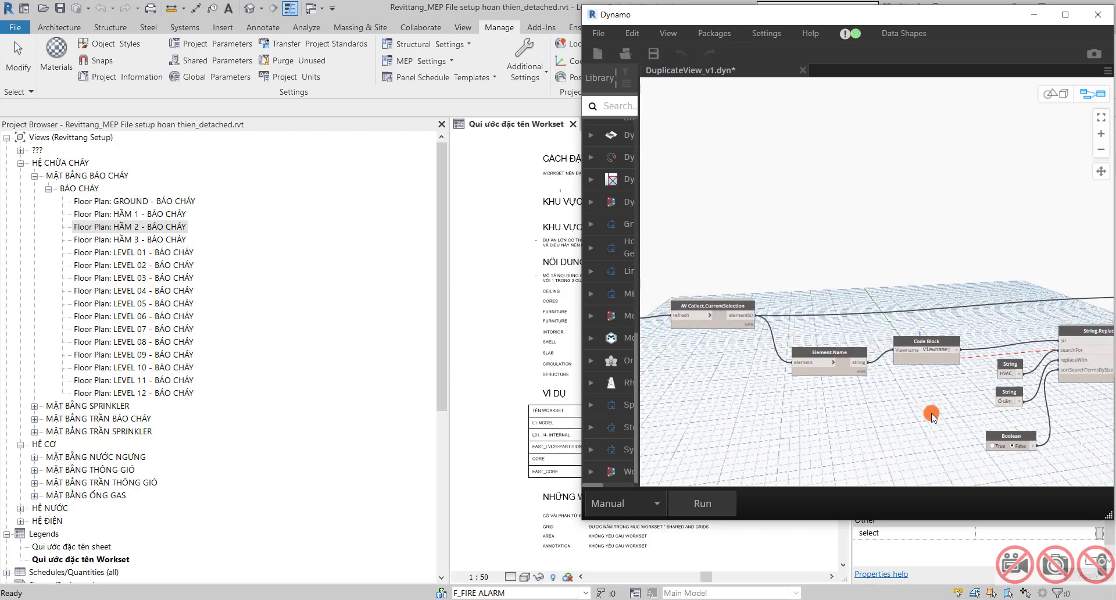
pyautogui.moveTo(927, 421); pyautogui.dragTo(797, 381, button='middle')
pyautogui.moveTo(988, 410)
pyautogui.mouseDown(button='middle')
pyautogui.moveTo(835, 369)
pyautogui.moveTo(827, 350)
pyautogui.mouseUp(button='middle')
pyautogui.scroll(2, 835, 366)
pyautogui.scroll(2, 835, 358)
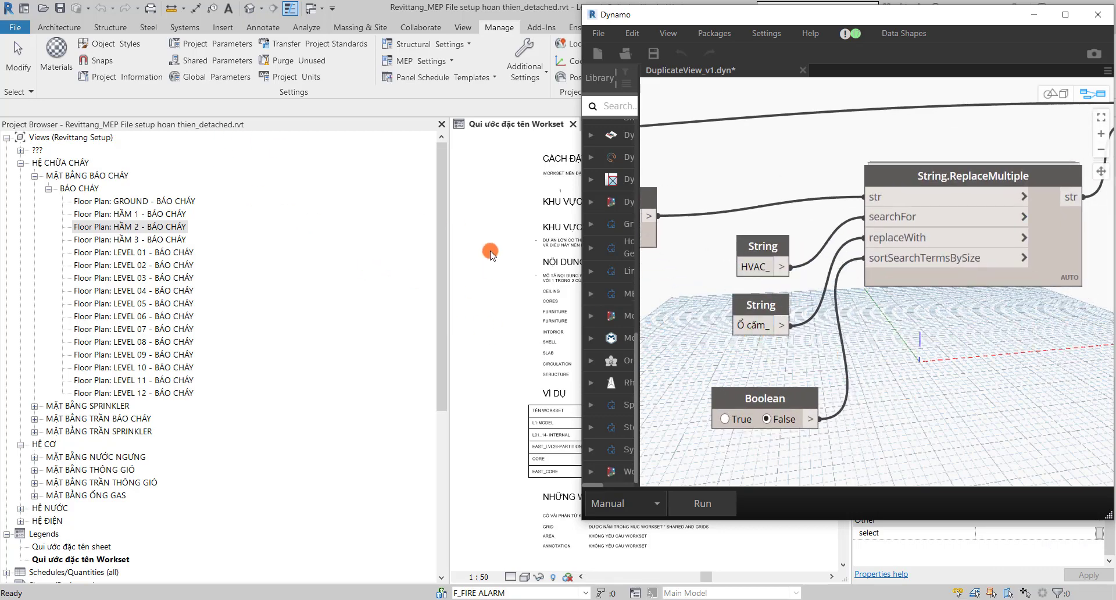
pyautogui.moveTo(989, 378); pyautogui.dragTo(667, 369, button='middle')
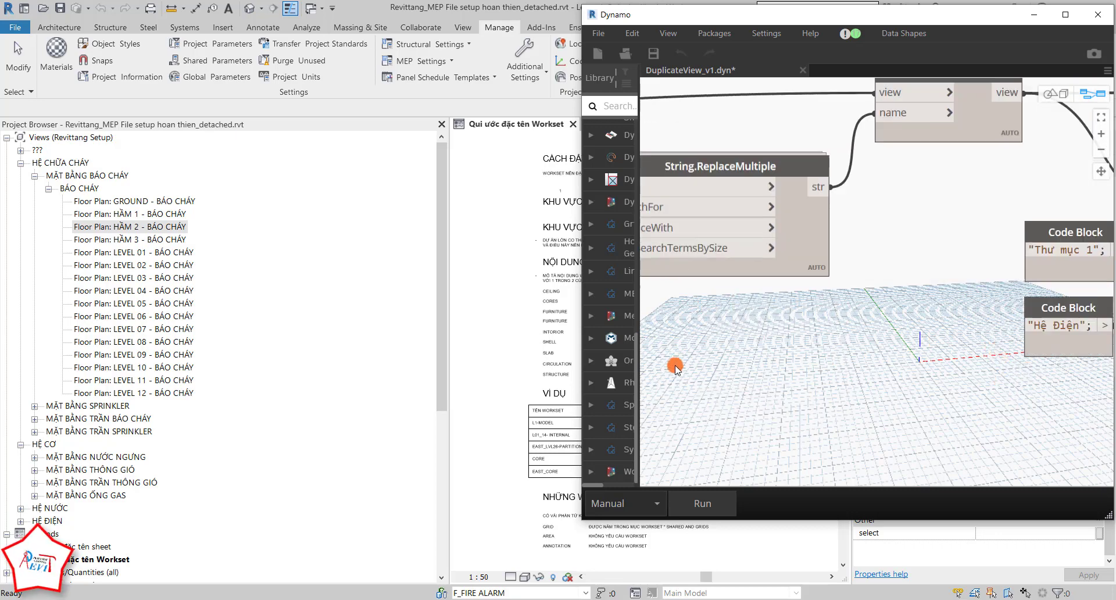
pyautogui.moveTo(723, 336); pyautogui.dragTo(686, 359, button='middle')
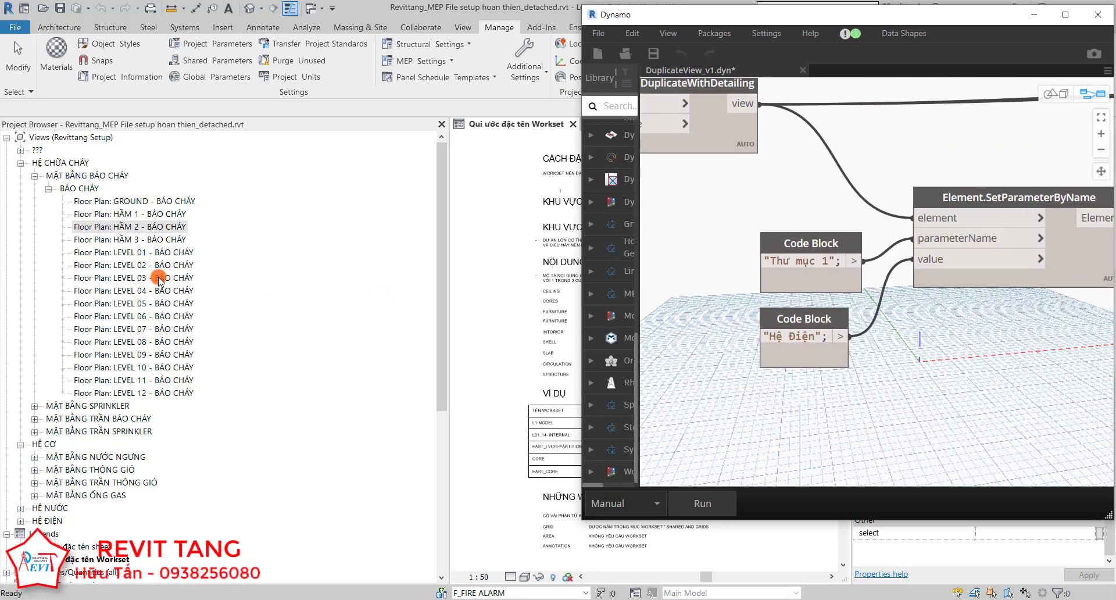
# Select the LEVEL 01 - BÁO CHÁY floor plan in the Project Browser.
pyautogui.click(110, 227)
pyautogui.click(111, 227)
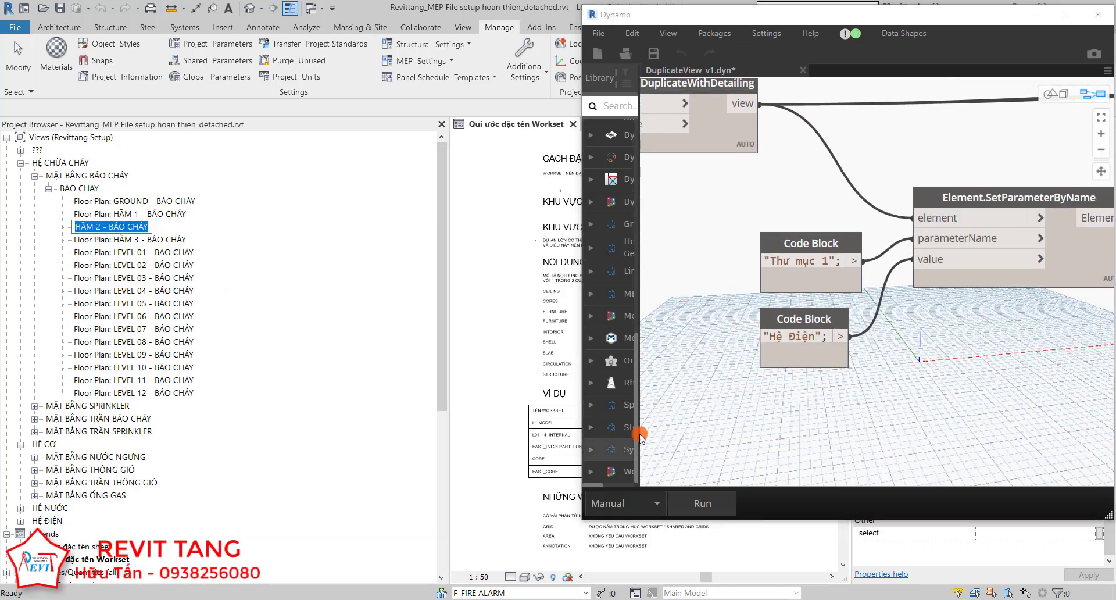
pyautogui.click(109, 253)
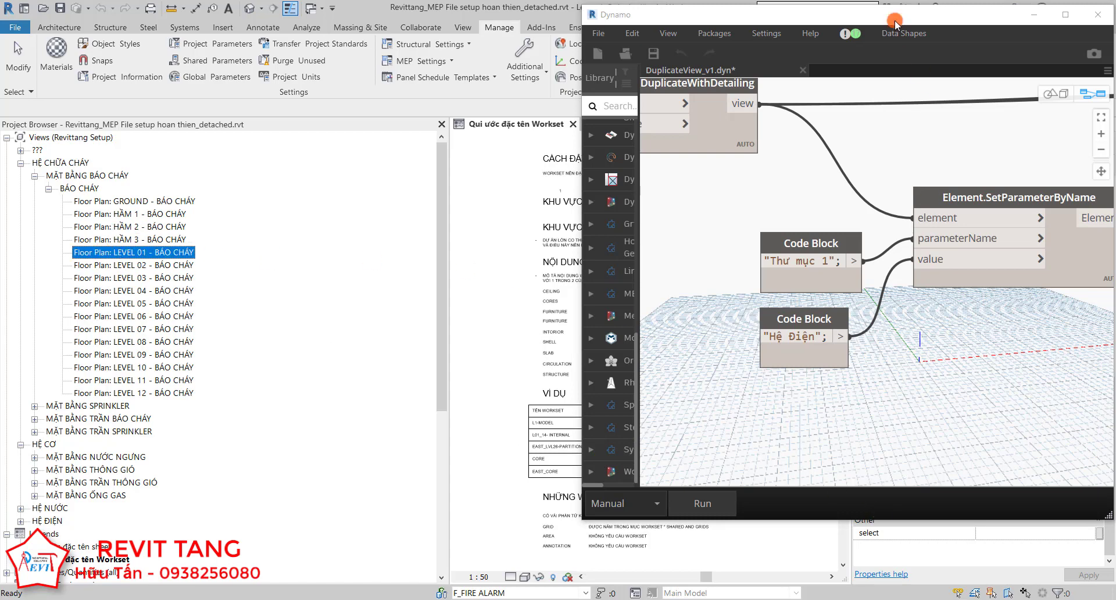
# Rename the first Code Block's parameter name from Thư mục 1 to Folder 1.
pyautogui.moveTo(904, 20); pyautogui.dragTo(486, 23)
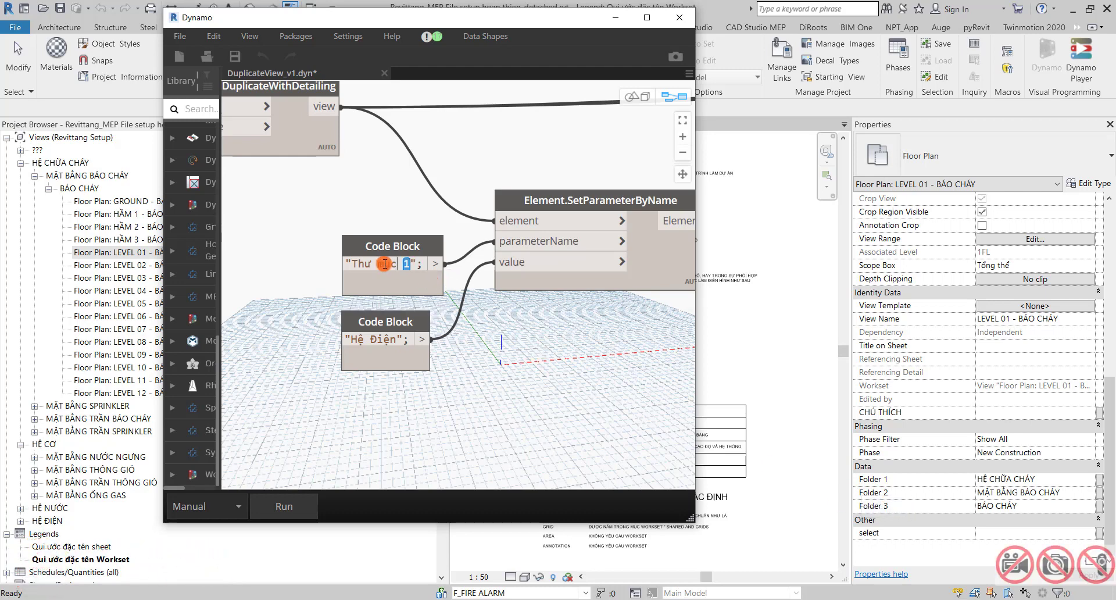
pyautogui.moveTo(385, 263); pyautogui.dragTo(357, 267)
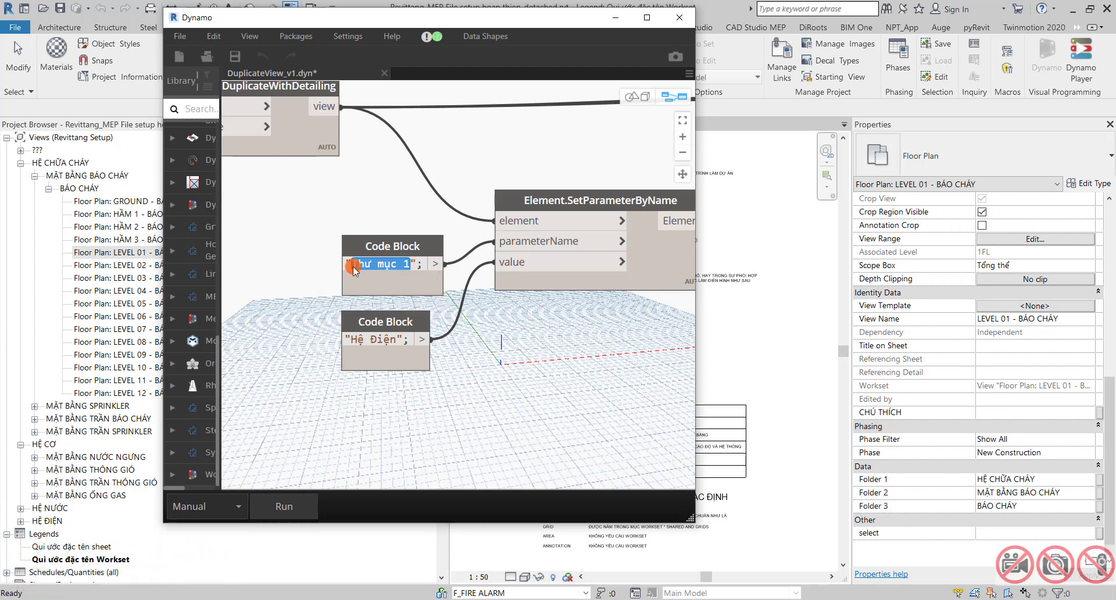
pyautogui.press('BackSpace')
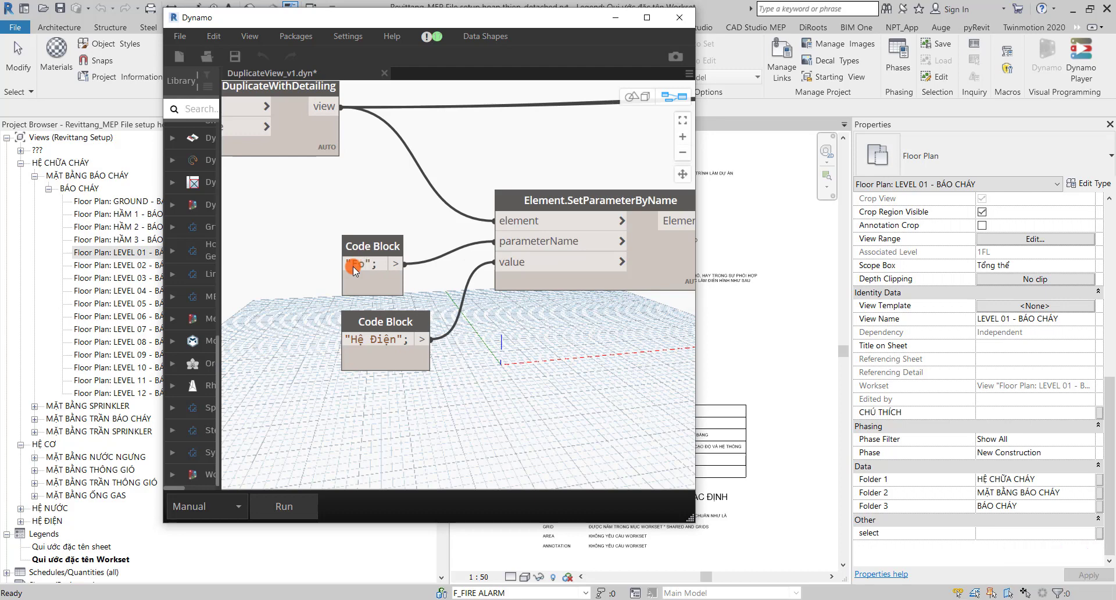
pyautogui.write('lder 1')
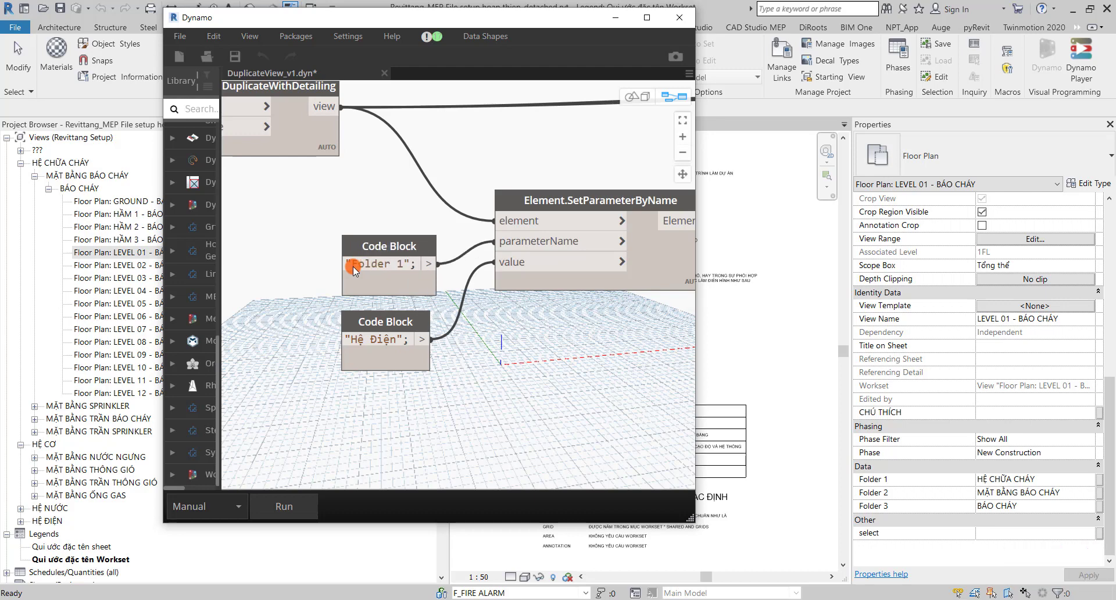
pyautogui.moveTo(402, 264); pyautogui.dragTo(370, 264)
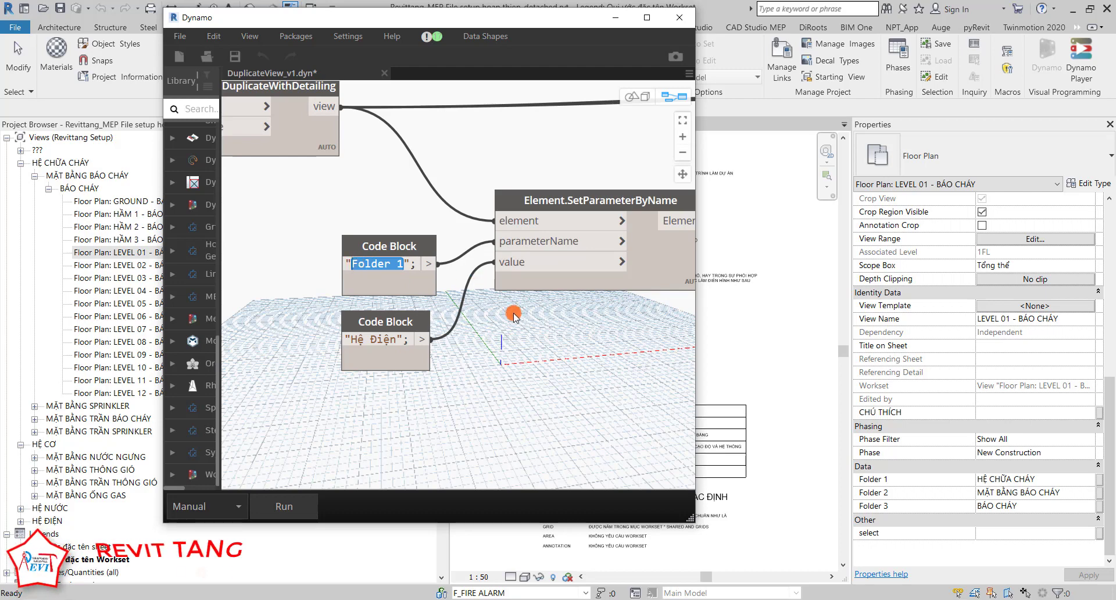
pyautogui.scroll(-3, 500, 322)
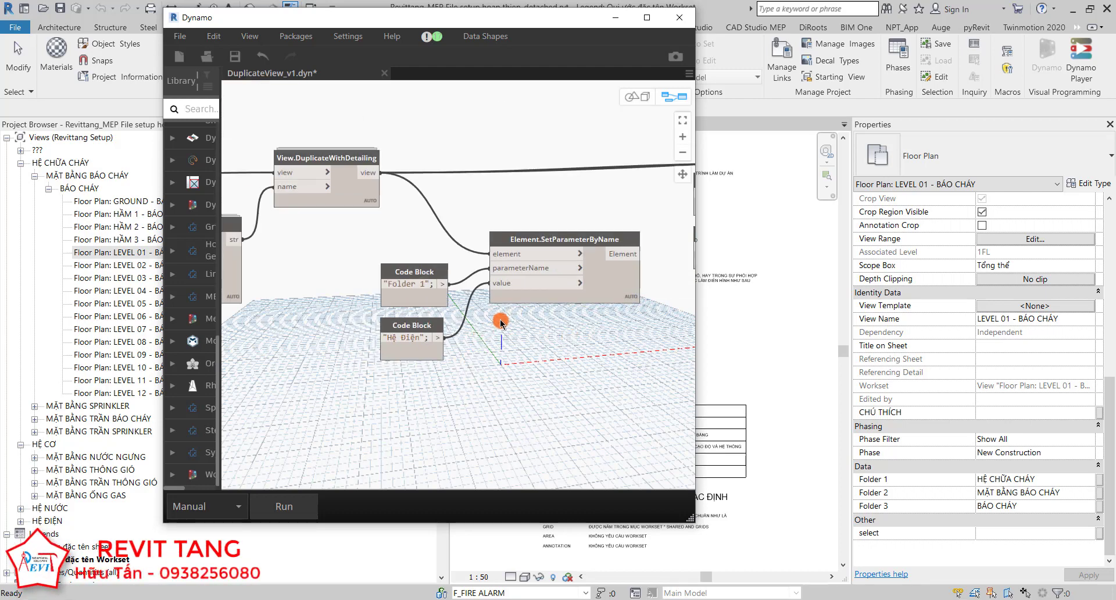
pyautogui.scroll(-3, 434, 308)
pyautogui.scroll(3, 435, 308)
pyautogui.scroll(2, 597, 218)
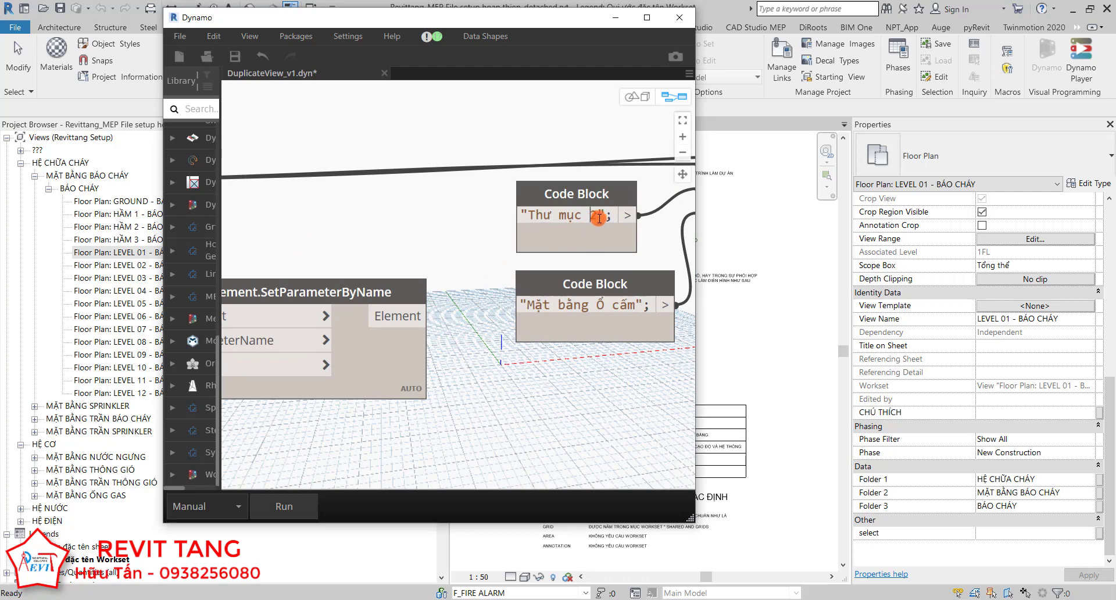
# Change the second Code Block's parameter name to Folder 2.
pyautogui.moveTo(598, 215); pyautogui.dragTo(523, 215)
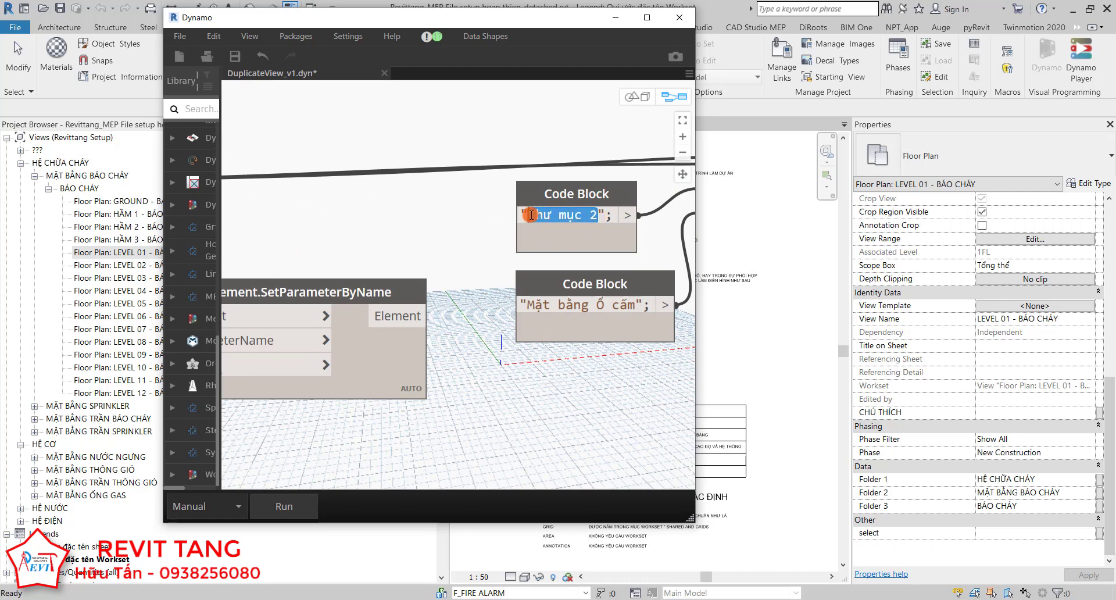
pyautogui.write('Folder 1')
pyautogui.write('2')
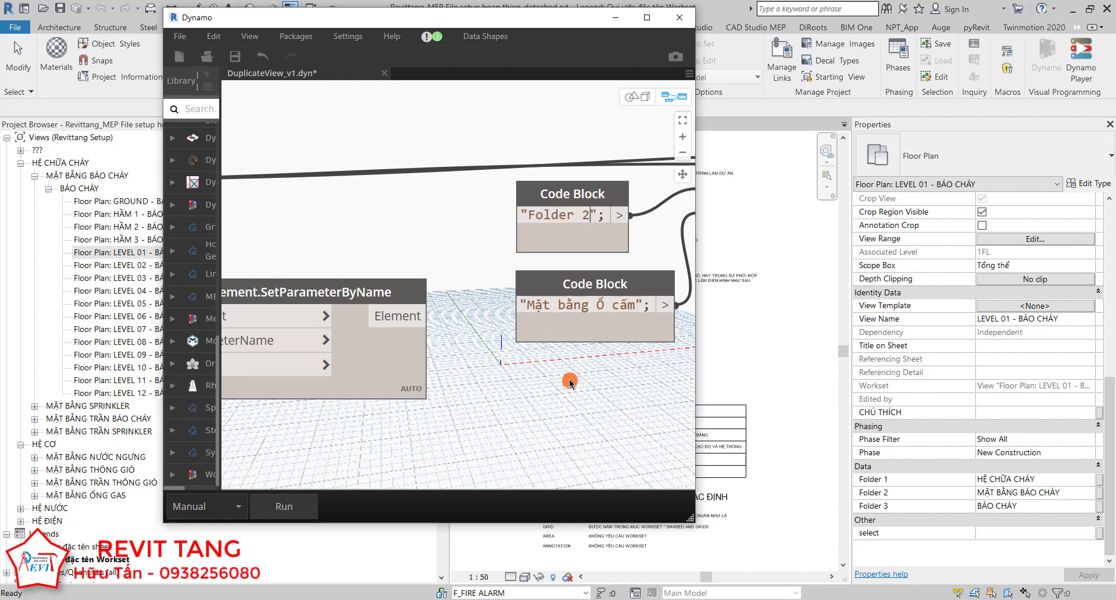
pyautogui.scroll(-3, 573, 303)
pyautogui.moveTo(450, 307); pyautogui.dragTo(416, 309, button='middle')
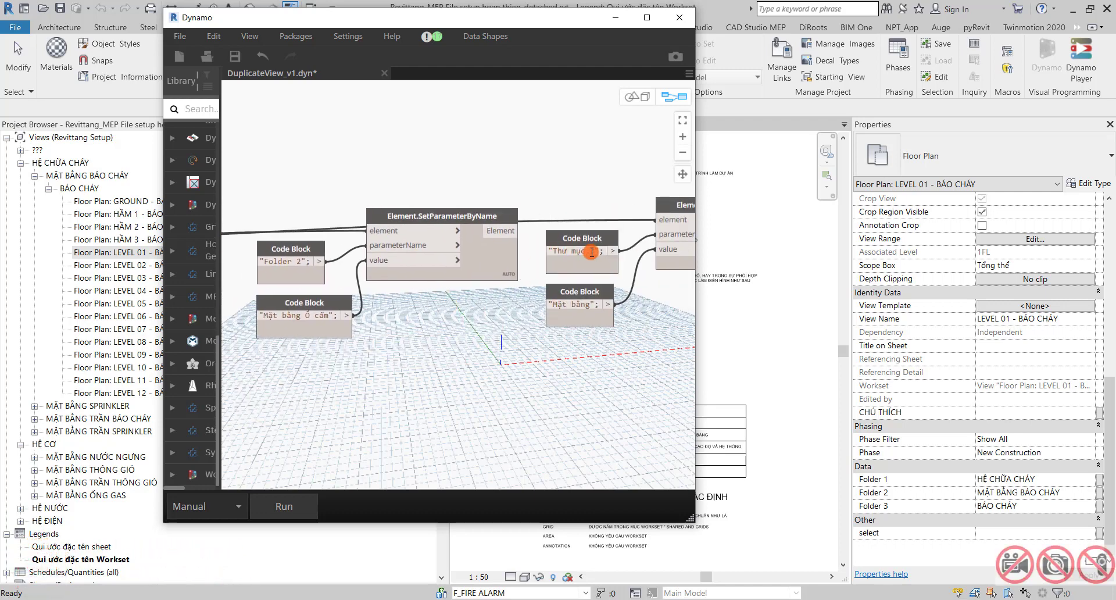
# Retype the third Code Block's parameter name as Folder 3.
pyautogui.doubleClick(596, 251)
pyautogui.scroll(4, 608, 262)
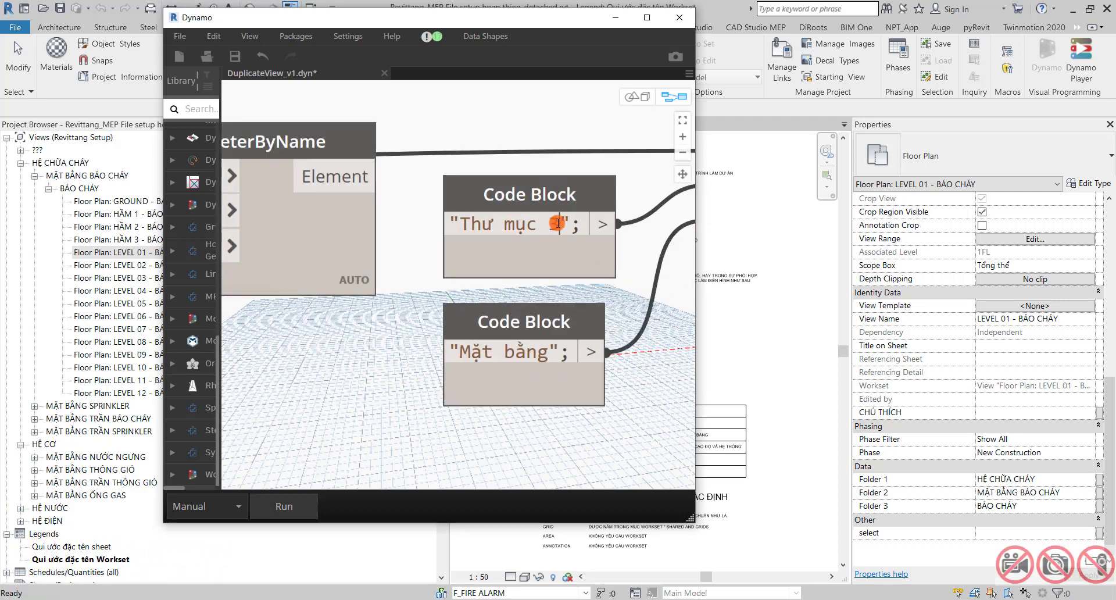
pyautogui.moveTo(550, 223); pyautogui.dragTo(455, 224)
pyautogui.write('Folder ')
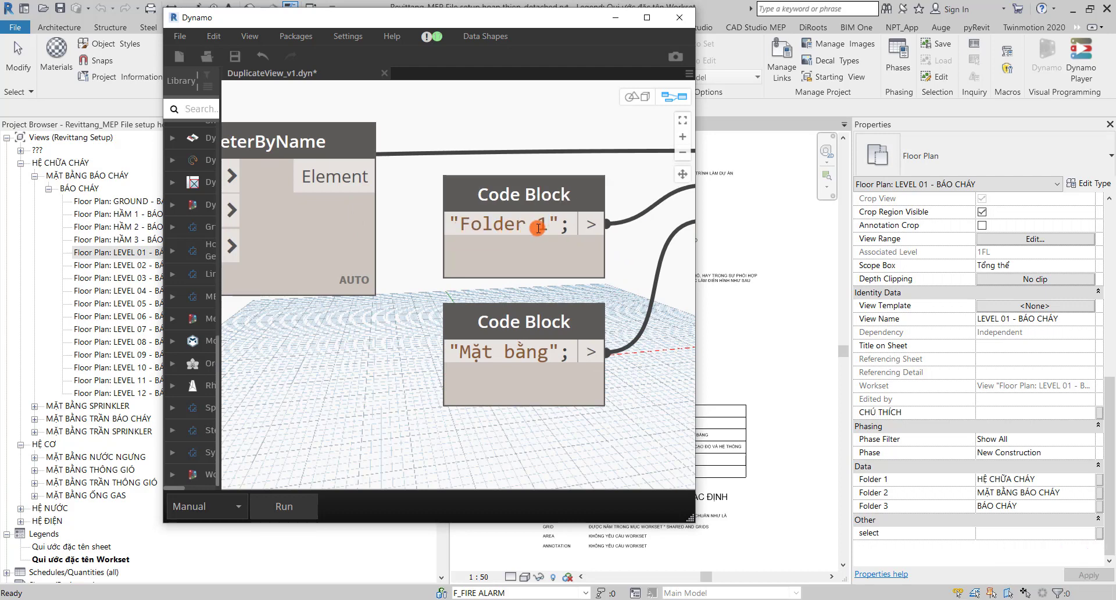
pyautogui.write('3')
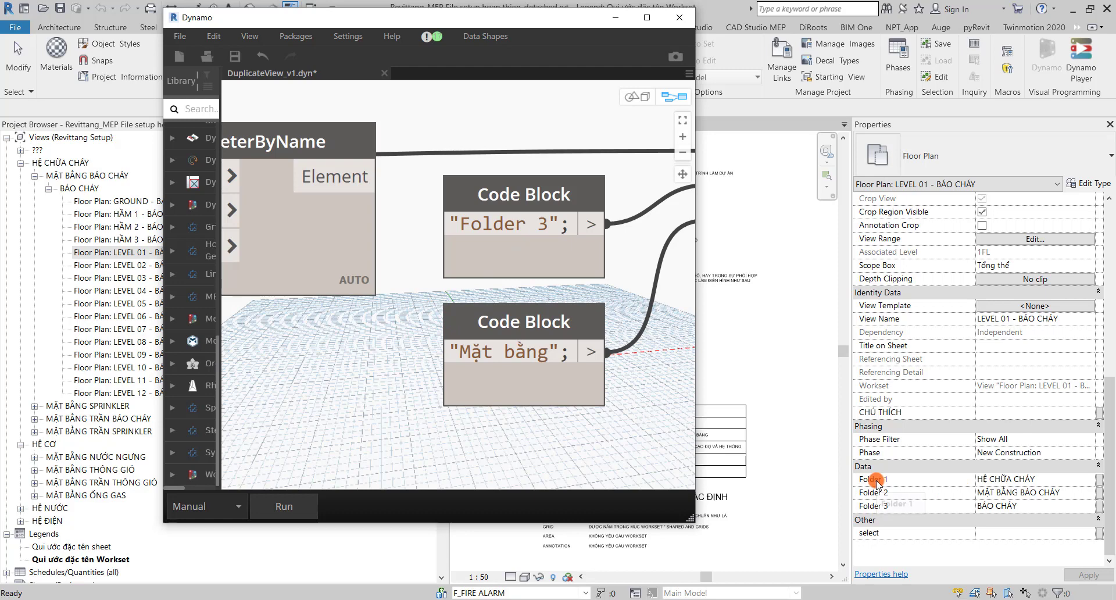
pyautogui.scroll(-4, 411, 256)
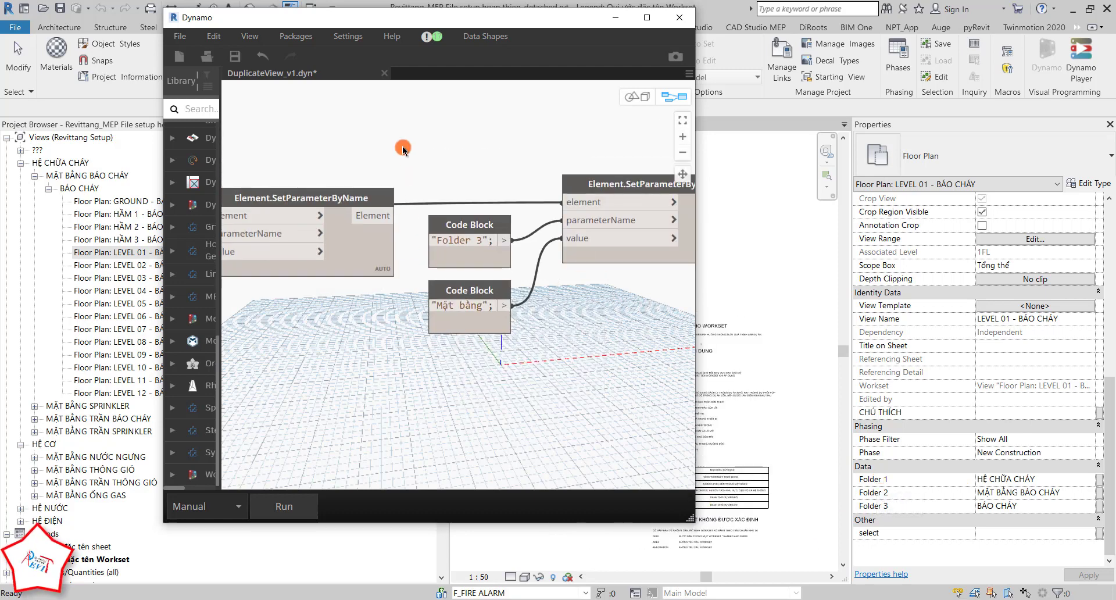
pyautogui.scroll(-3, 356, 343)
pyautogui.moveTo(357, 342); pyautogui.dragTo(418, 374, button='middle')
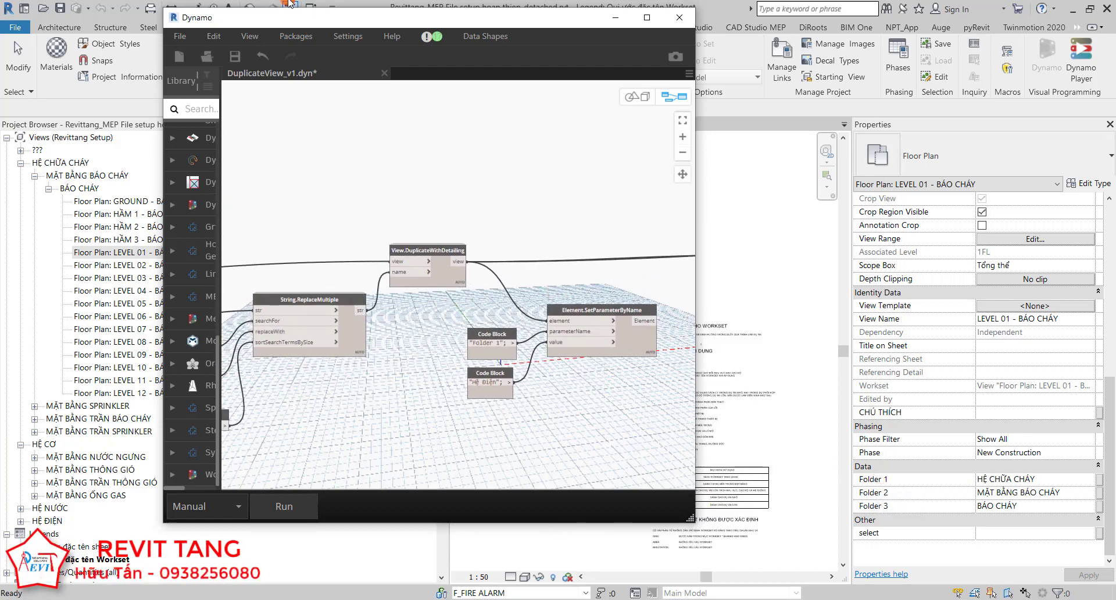
pyautogui.moveTo(278, 22); pyautogui.dragTo(680, 57)
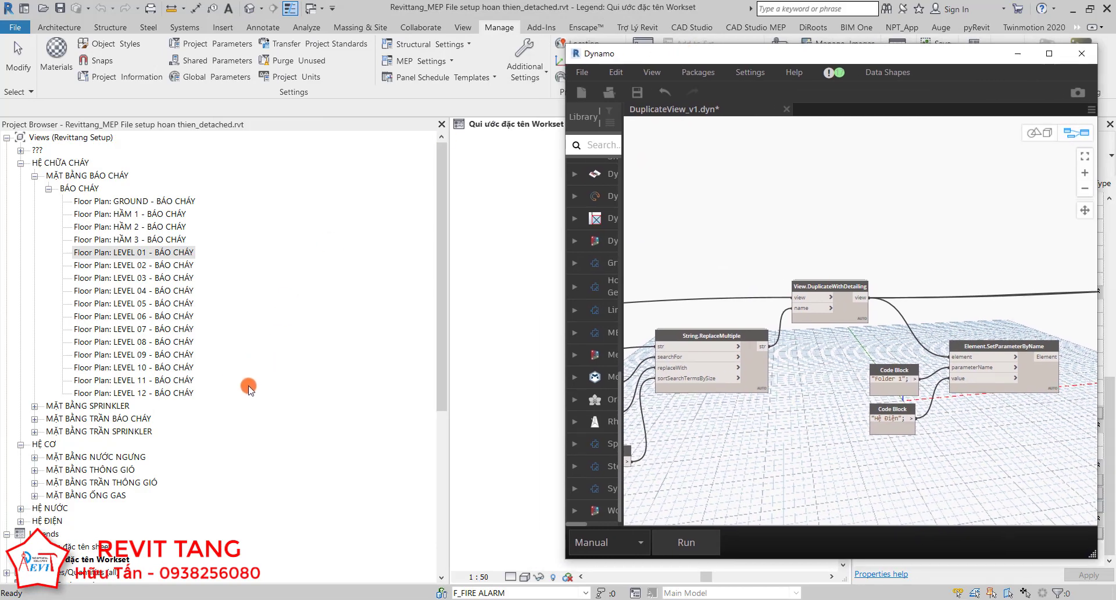
# Browse the HỆ ĐIỆN view groups MẶT BẰNG ĐÈN, TRẦN ĐÈN and TRẦN BMS.
pyautogui.click(22, 521)
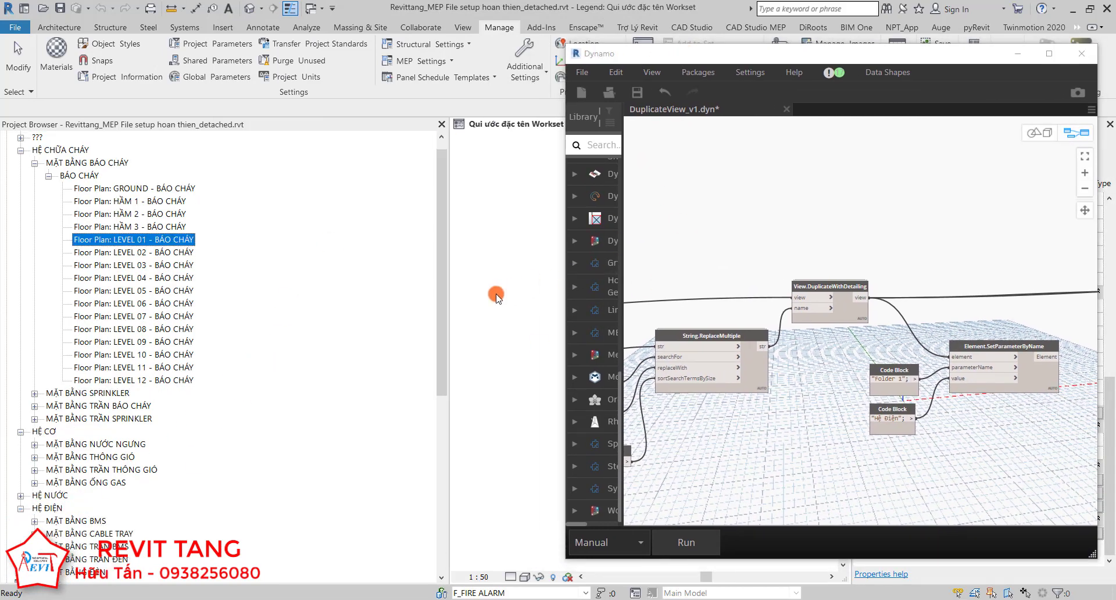
pyautogui.click(20, 521)
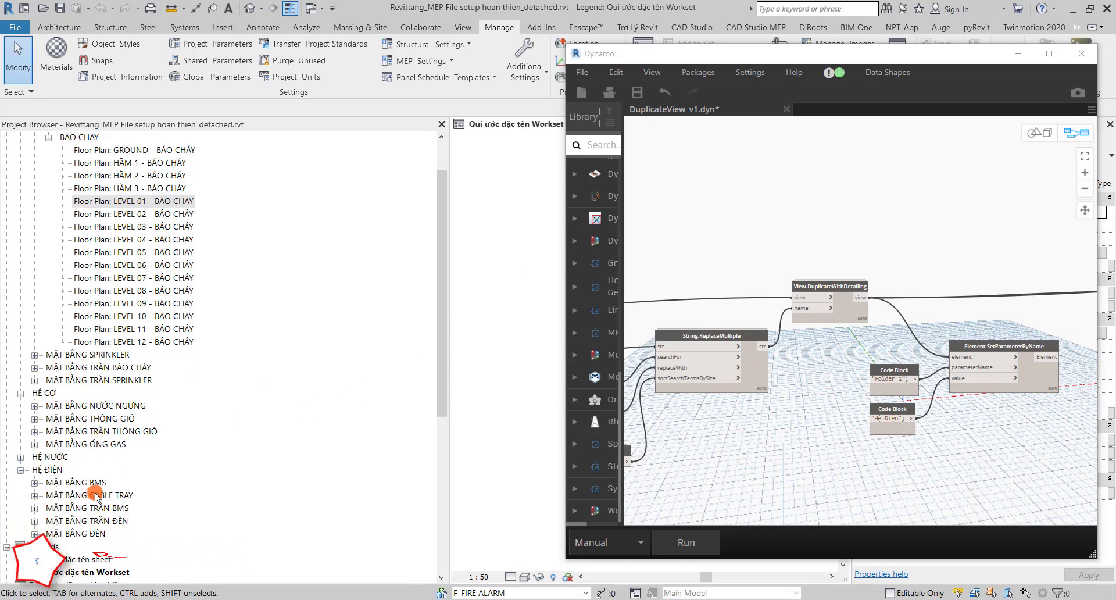
pyautogui.click(96, 533)
pyautogui.click(98, 520)
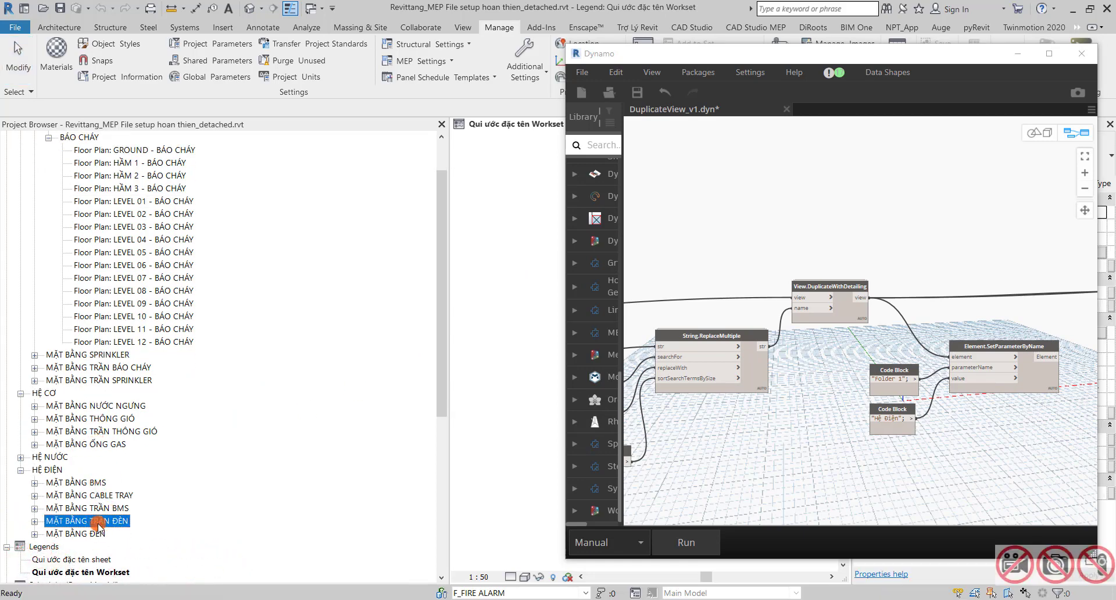
pyautogui.click(101, 510)
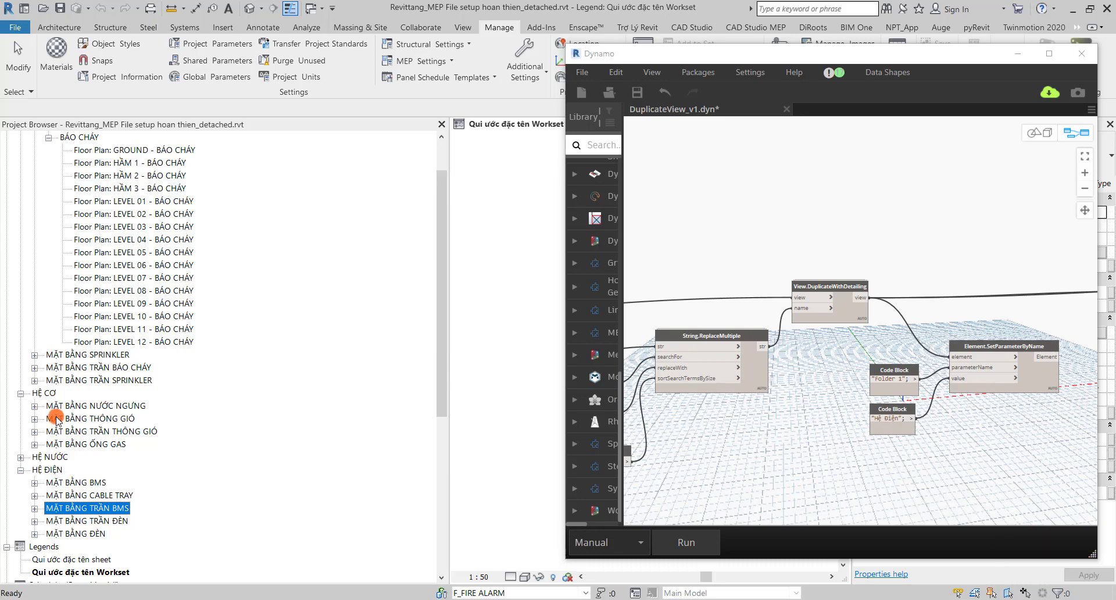
# Delete the ỐNG GAS floor plans from GROUND through LEVEL 12.
pyautogui.click(34, 444)
pyautogui.click(144, 472)
pyautogui.scroll(-2, 187, 494)
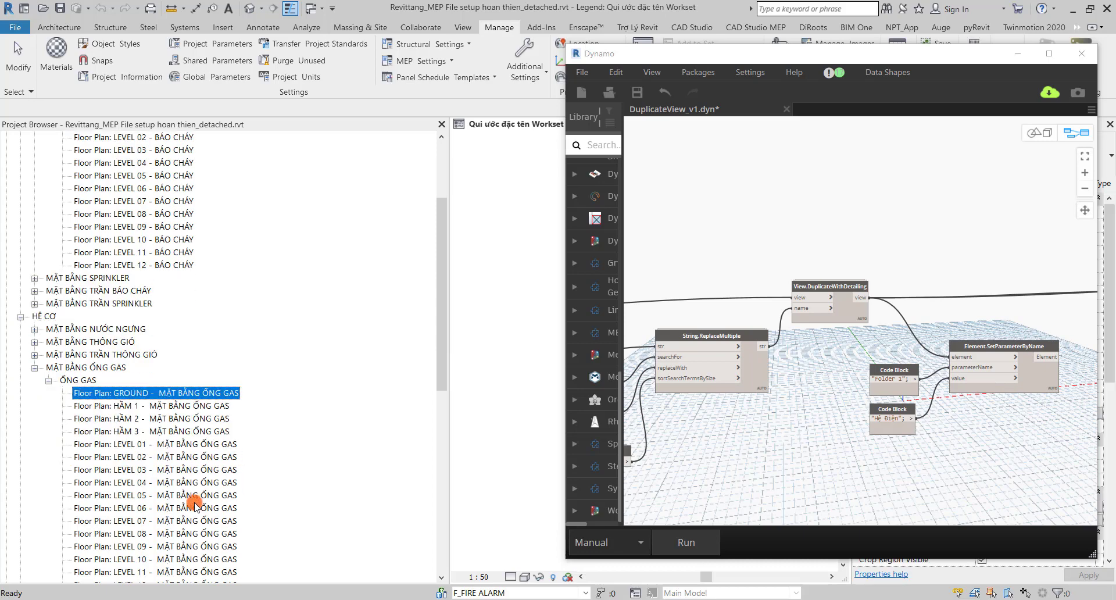
pyautogui.scroll(-3, 185, 465)
pyautogui.keyDown('shift'); pyautogui.click(185, 458); pyautogui.keyUp('shift')
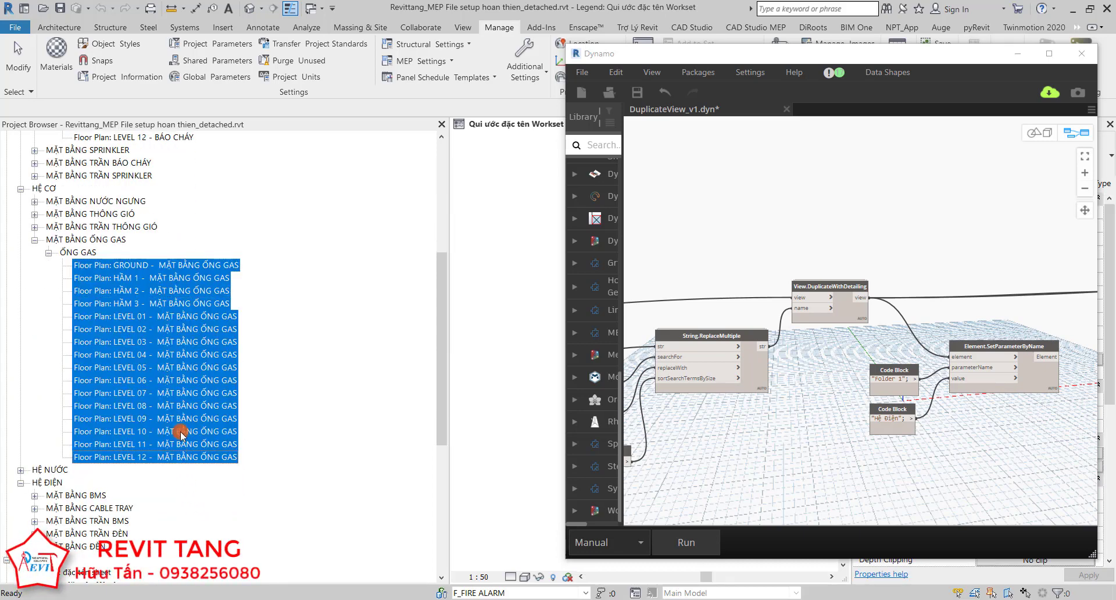
pyautogui.press('Delete')
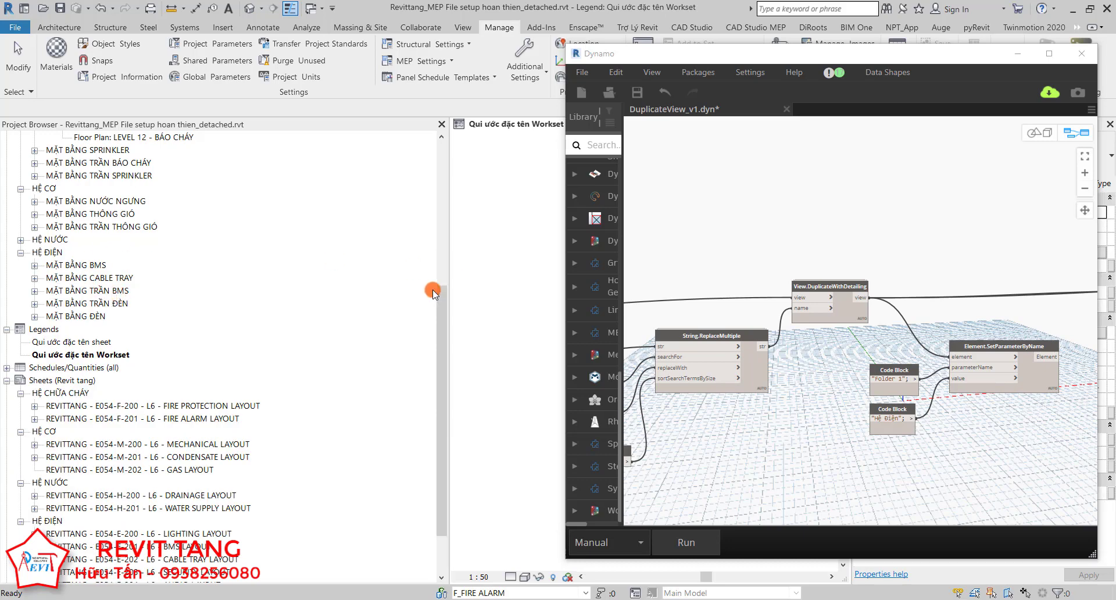
# Expand the MẶT BẰNG THÔNG GIÓ view group.
pyautogui.scroll(2, 119, 267)
pyautogui.scroll(1, 120, 267)
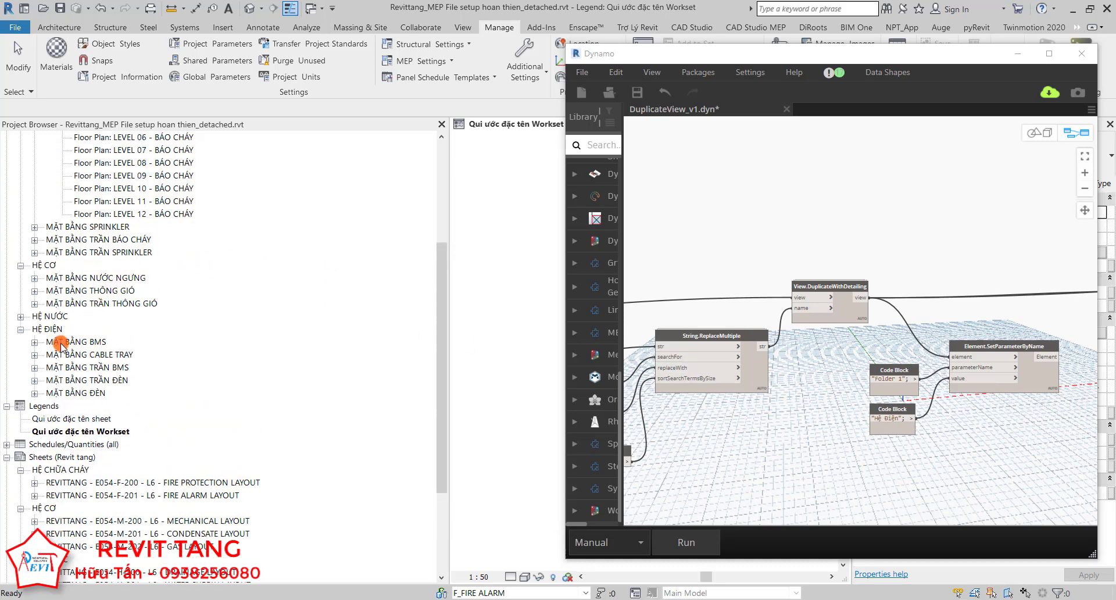
pyautogui.click(35, 291)
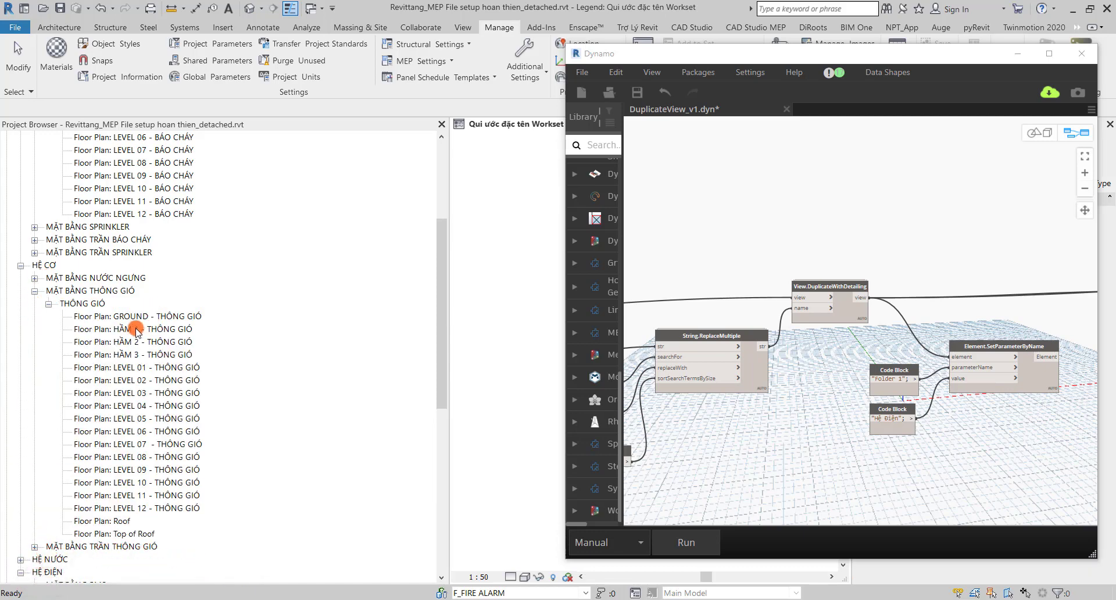
# Copy 'THÔNG GIÓ' from the HẦM 1 - THÔNG GIÓ view name, leaving it unchanged.
pyautogui.click(134, 329)
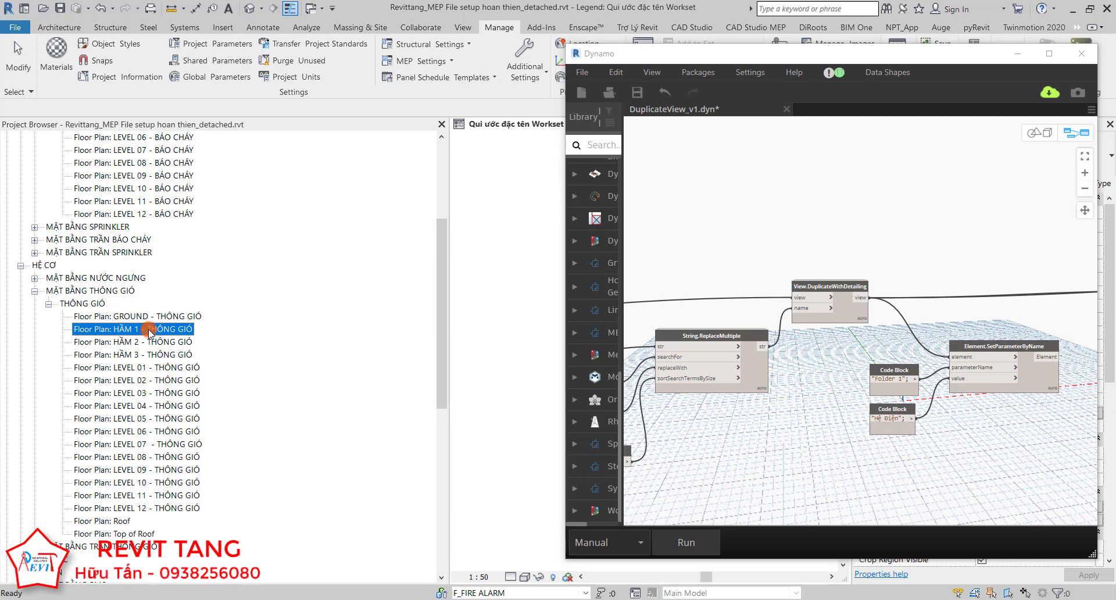
pyautogui.click(153, 330)
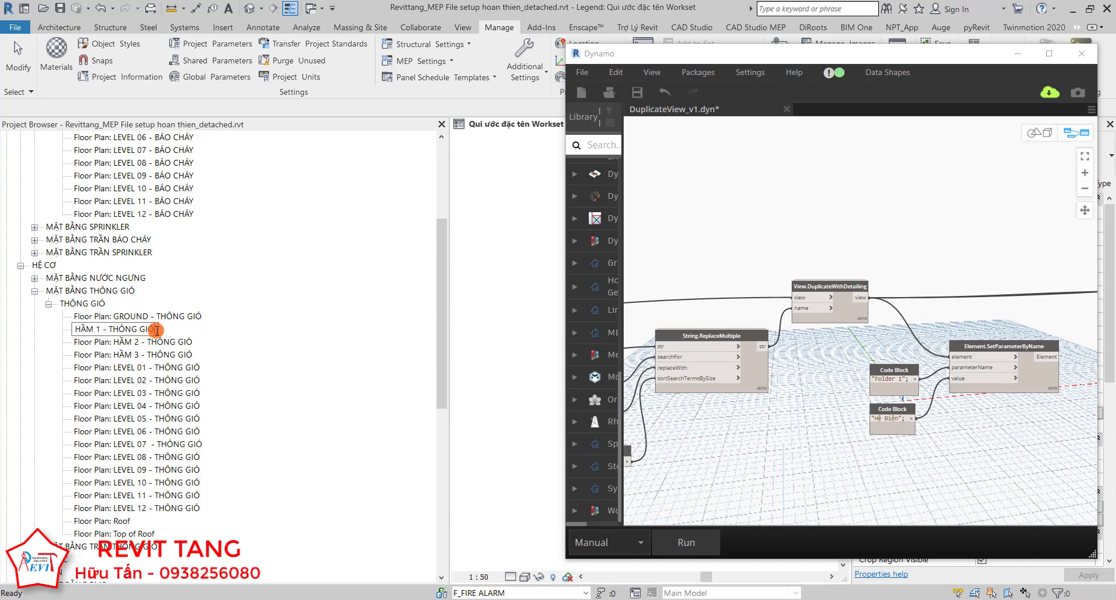
pyautogui.moveTo(156, 330); pyautogui.dragTo(108, 331)
pyautogui.hotkey('ctrl', 'c')
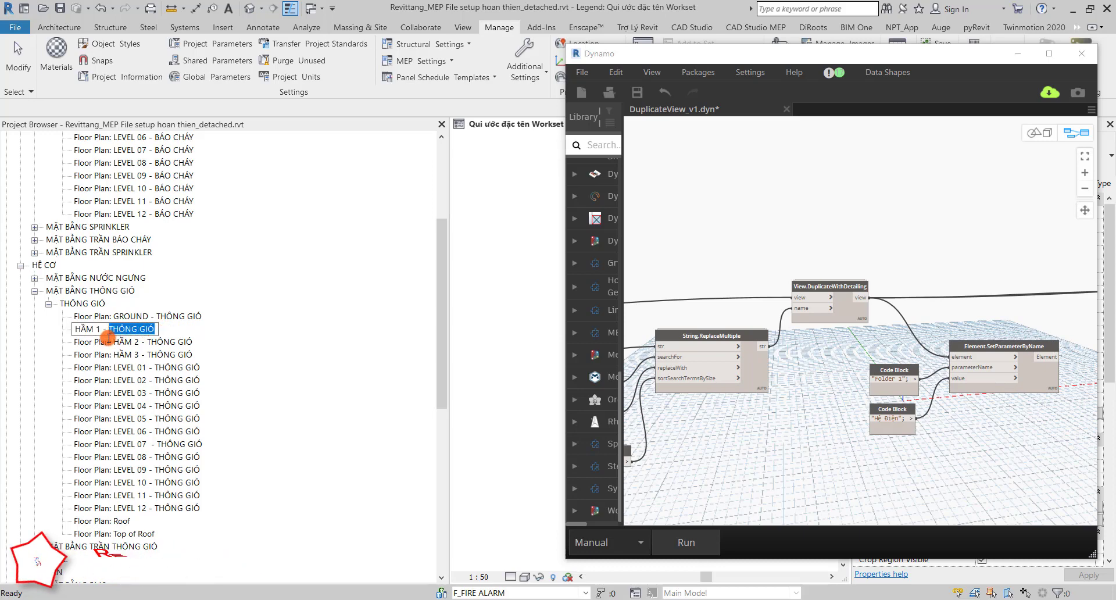
pyautogui.click(717, 405)
# Replace 'HVAC_' in the first String node with the copied 'THÔNG GIÓ'.
pyautogui.scroll(5, 930, 405)
pyautogui.scroll(-2, 884, 436)
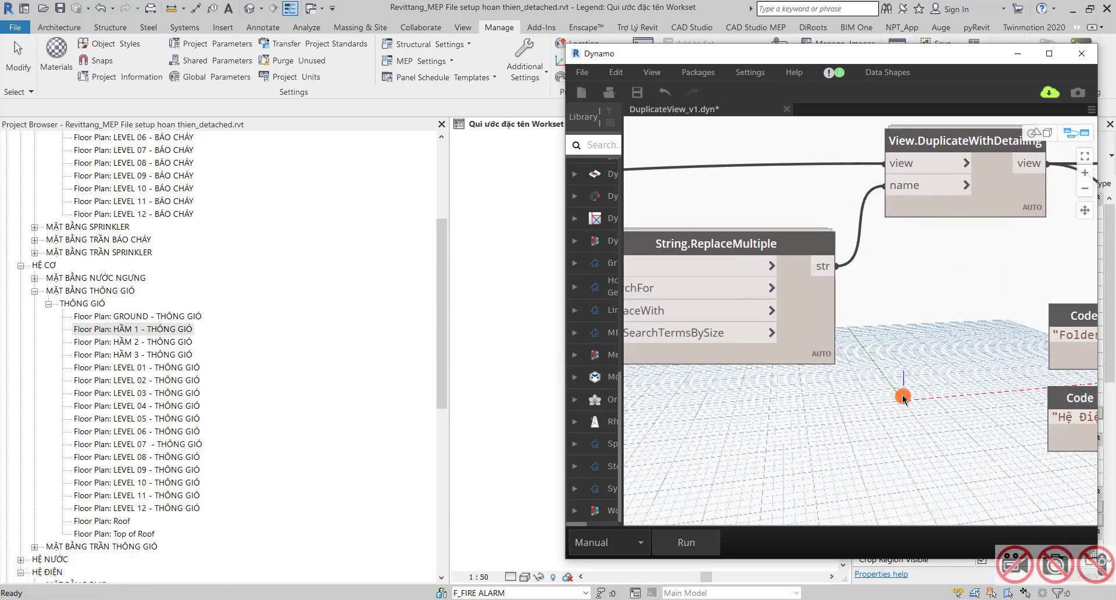
pyautogui.scroll(-3, 978, 399)
pyautogui.scroll(3, 839, 461)
pyautogui.scroll(3, 852, 326)
pyautogui.doubleClick(868, 326)
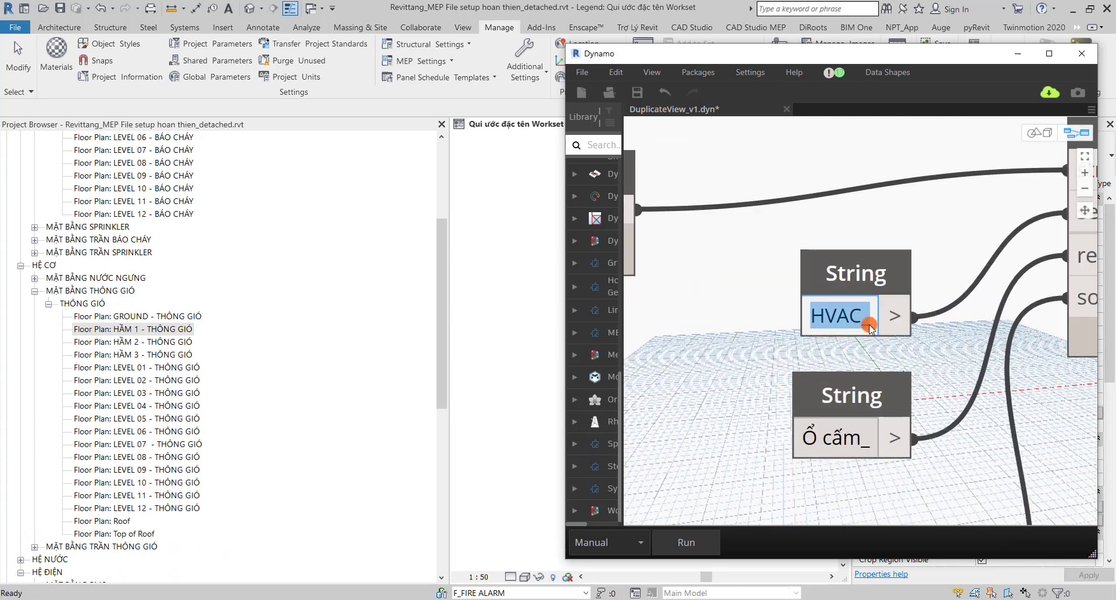
pyautogui.hotkey('ctrl', 'v')
pyautogui.click(769, 364)
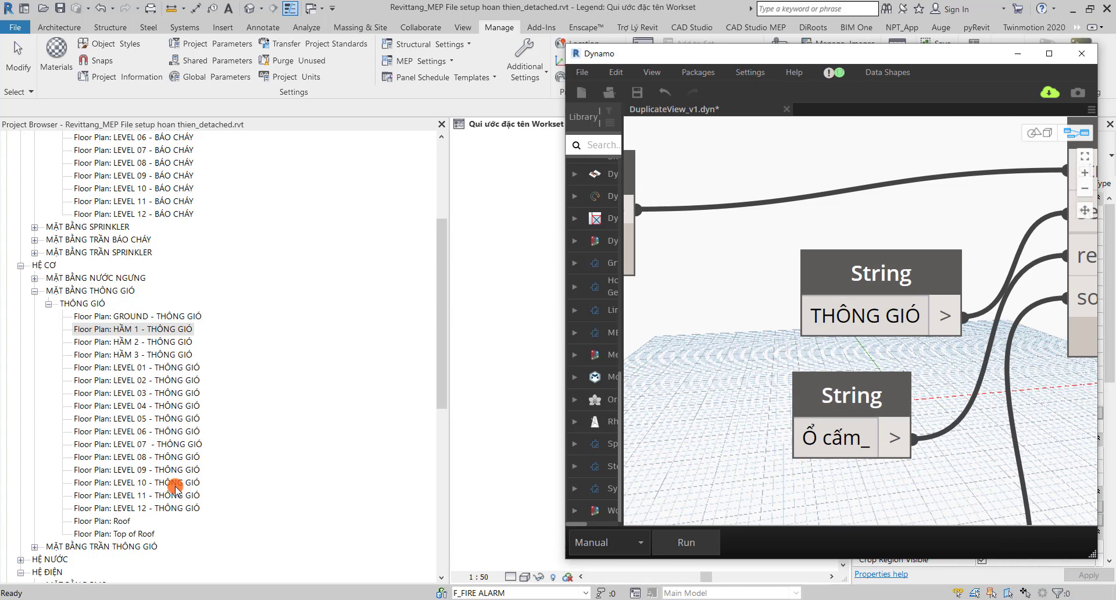
# Expand the ventilation ceiling plans and add '- ' before THÔNG GIÓ in the String node.
pyautogui.click(34, 546)
pyautogui.scroll(-1, 207, 503)
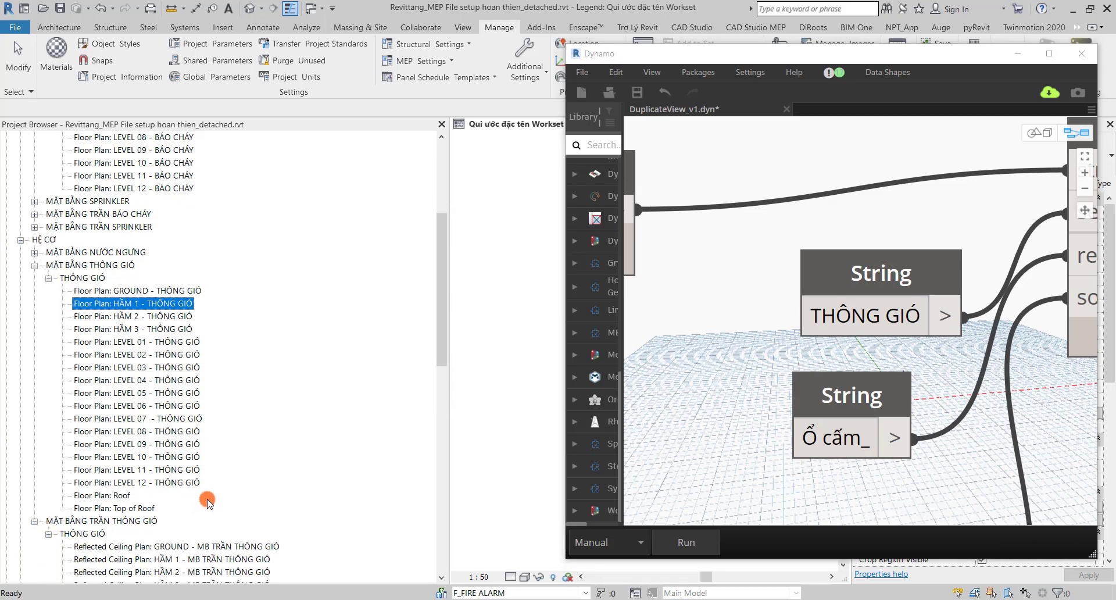
pyautogui.scroll(-2, 208, 503)
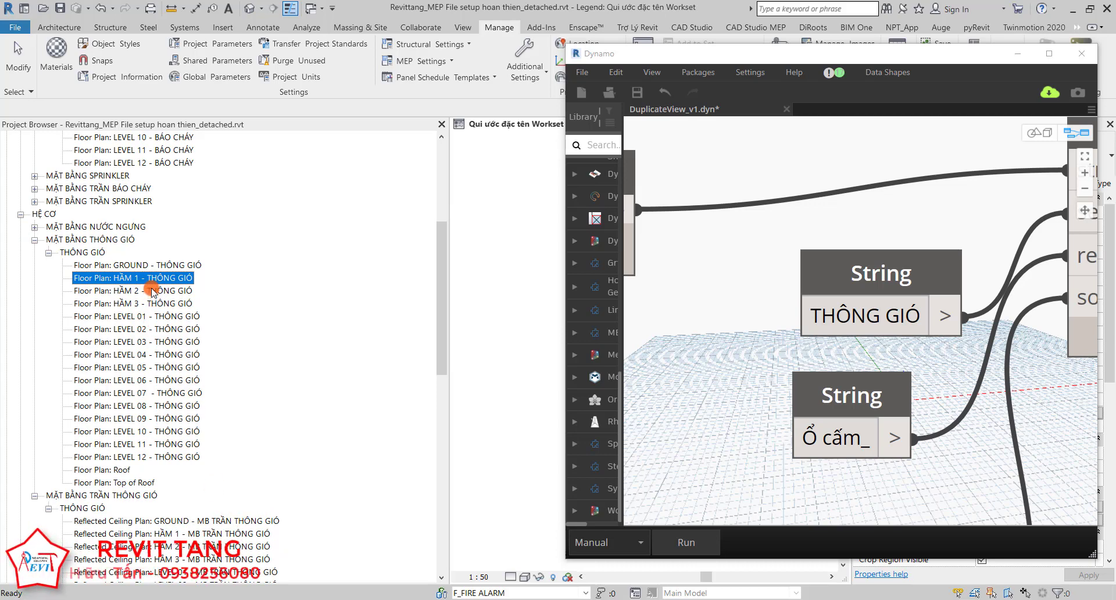
pyautogui.click(813, 319)
pyautogui.click(812, 318)
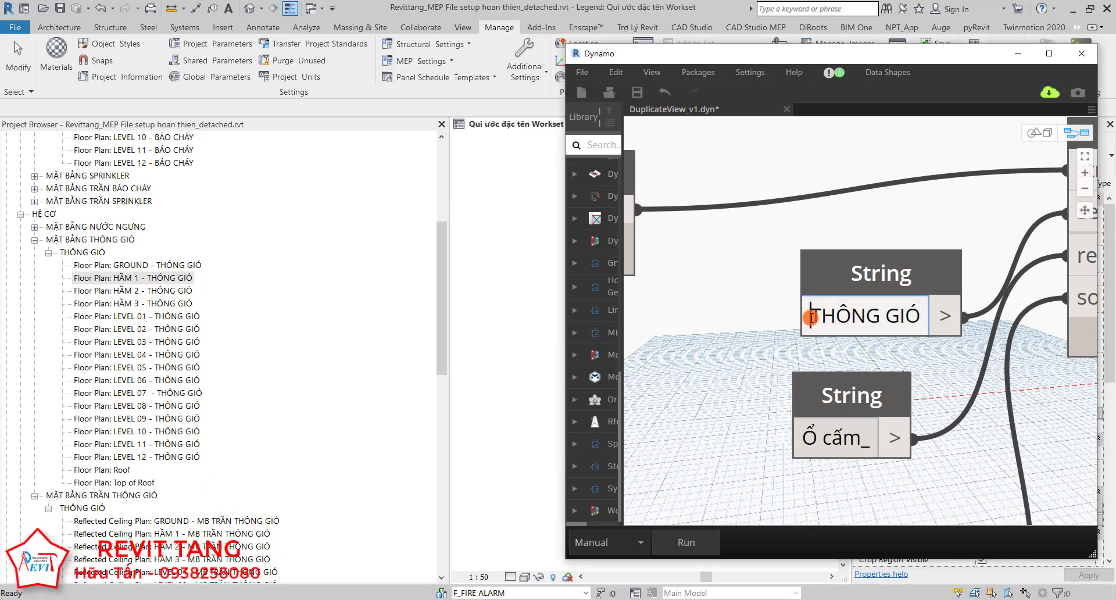
pyautogui.write('-')
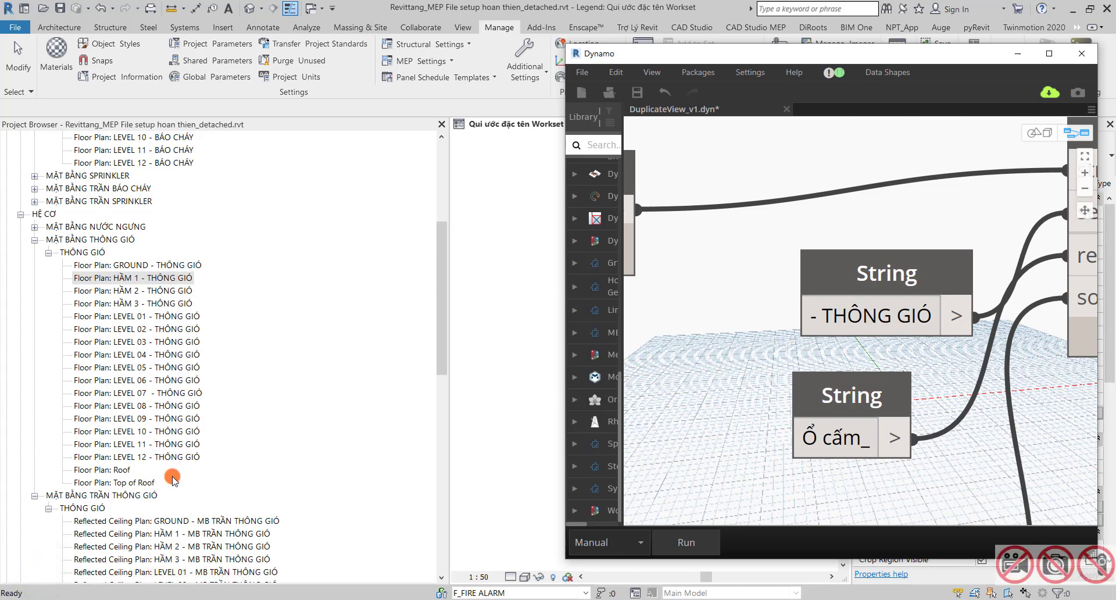
# Copy the ' - THÔNG GIÓ' suffix from the LEVEL 12 - THÔNG GIÓ plan name.
pyautogui.click(125, 474)
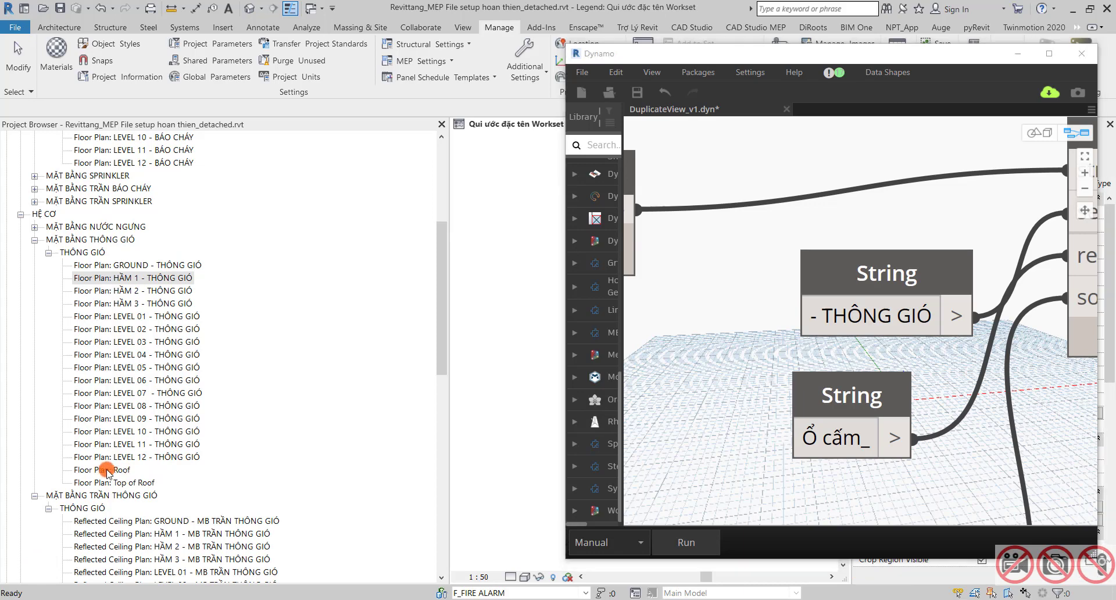
pyautogui.click(177, 458)
pyautogui.click(194, 461)
pyautogui.moveTo(158, 456); pyautogui.dragTo(114, 462)
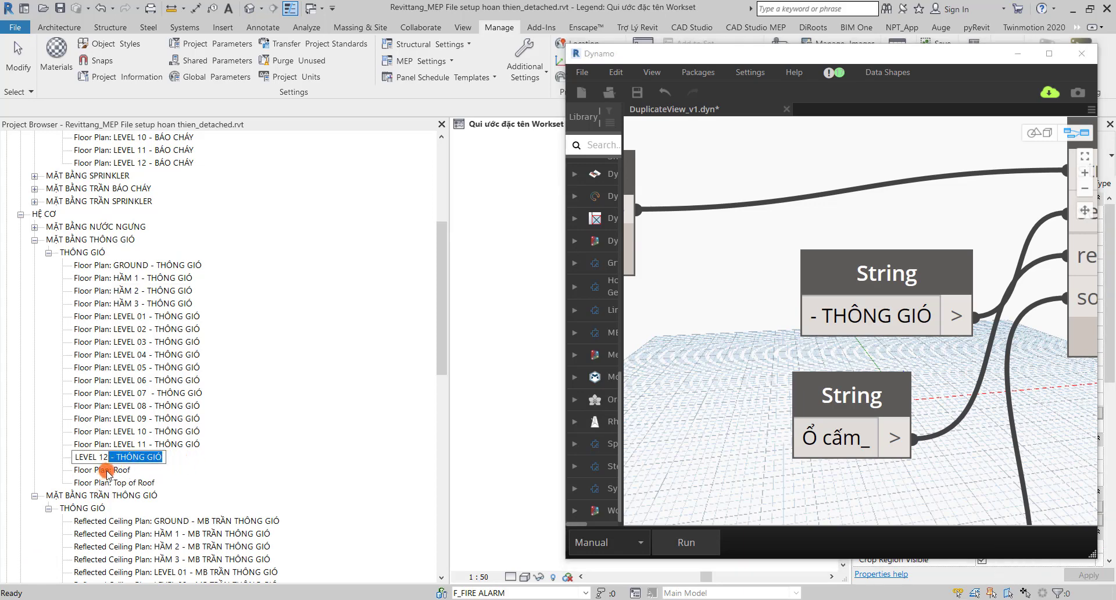
# Rename the Roof plan to 'Roof - THÔNG GIÓ', confirming the prompt.
pyautogui.click(107, 470)
pyautogui.click(133, 471)
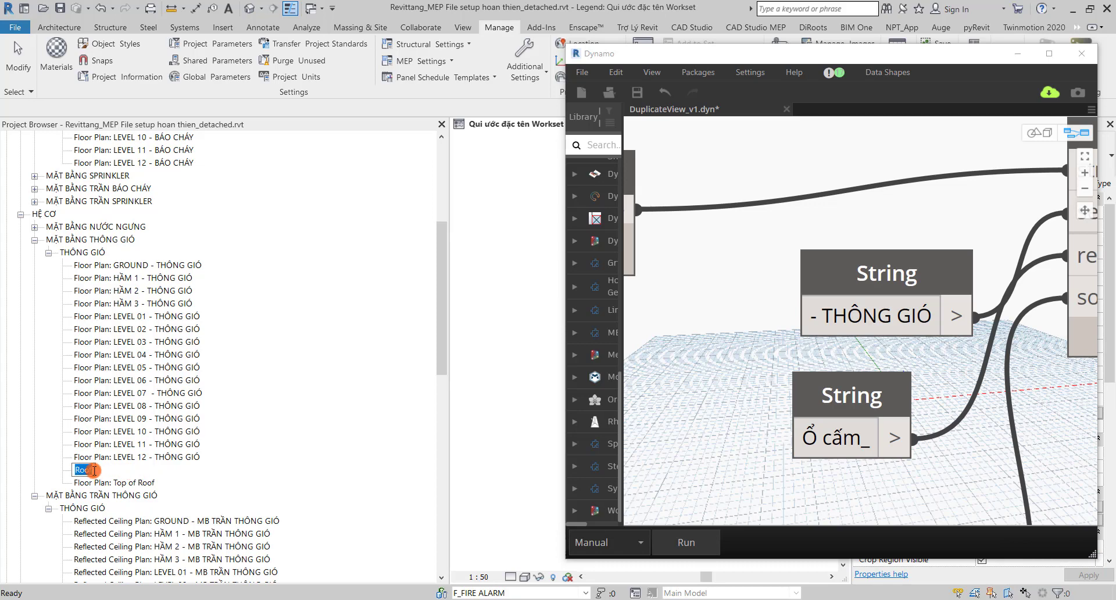
pyautogui.click(93, 470)
pyautogui.click(125, 482)
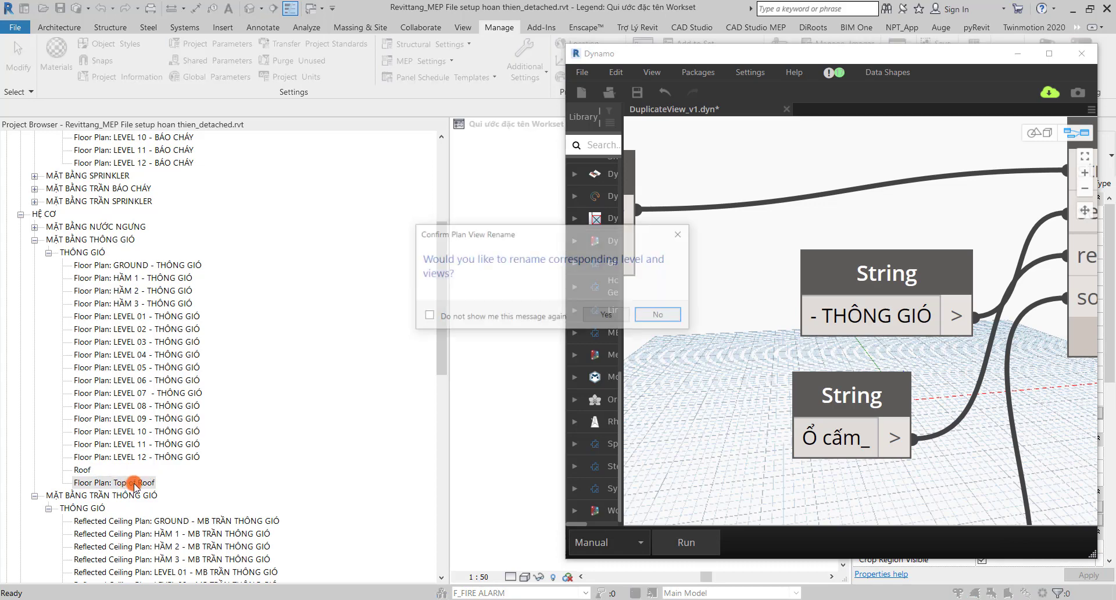
pyautogui.click(641, 318)
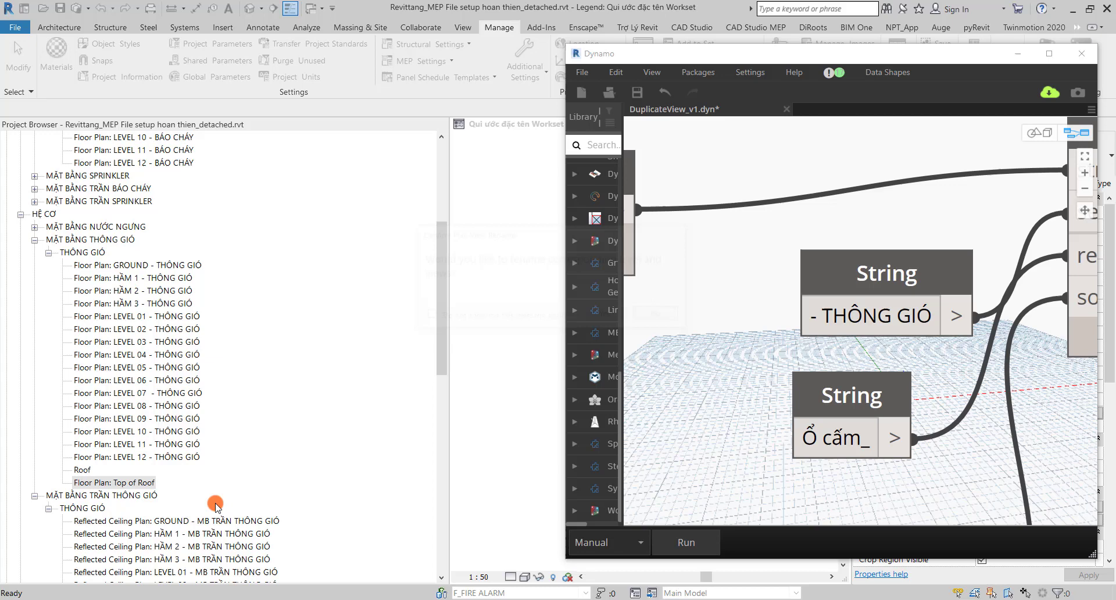
# Rename Top of Roof to 'Top of Roof - THÔNG GIÓ', confirming the prompt.
pyautogui.click(143, 484)
pyautogui.click(144, 484)
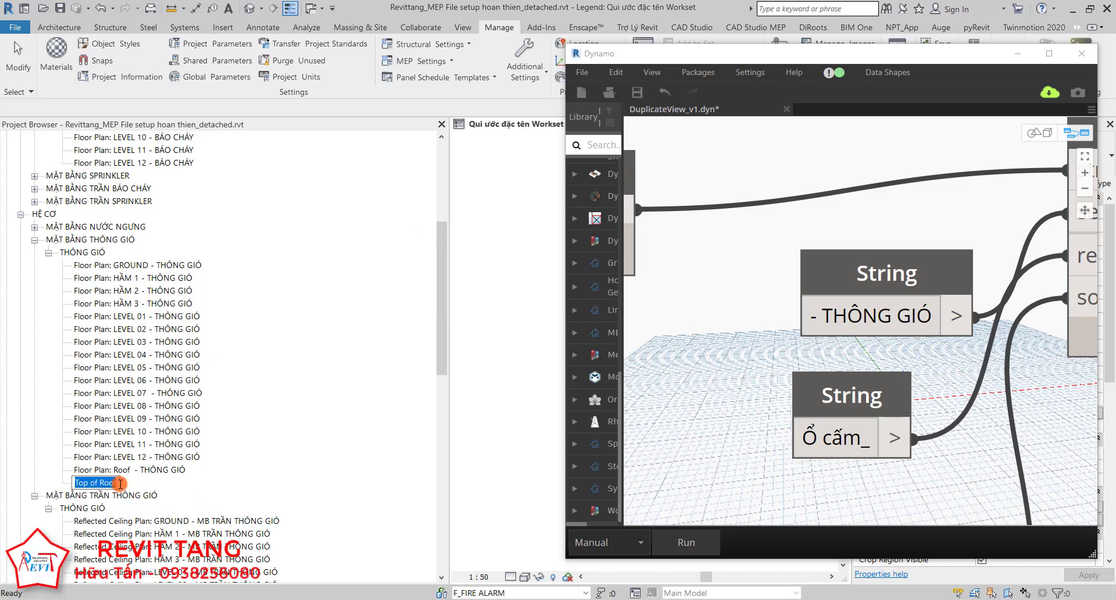
pyautogui.click(122, 484)
pyautogui.click(219, 495)
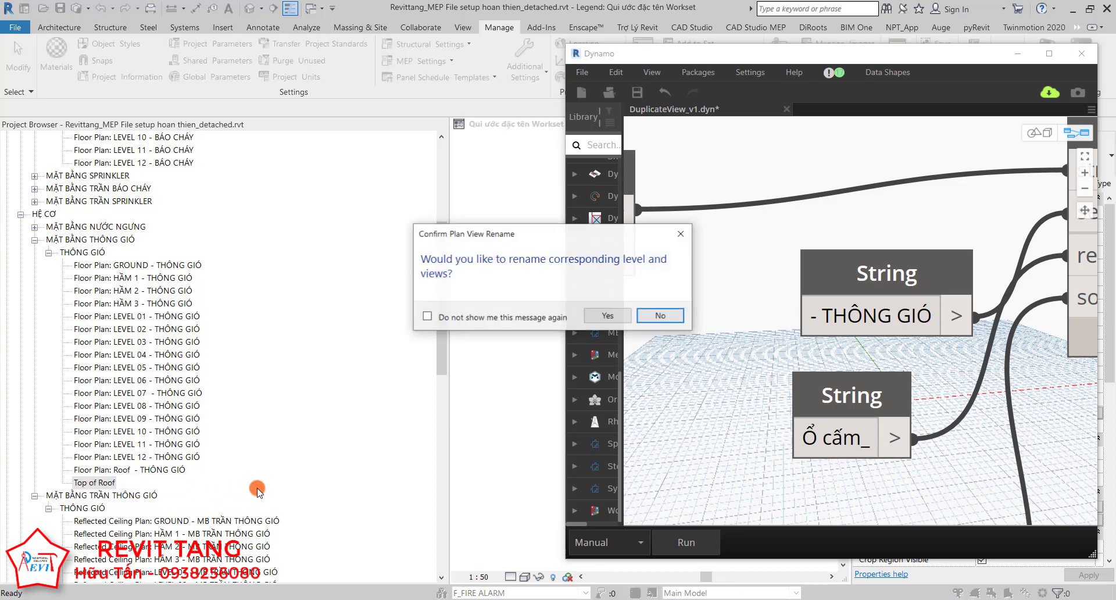
pyautogui.press('Return')
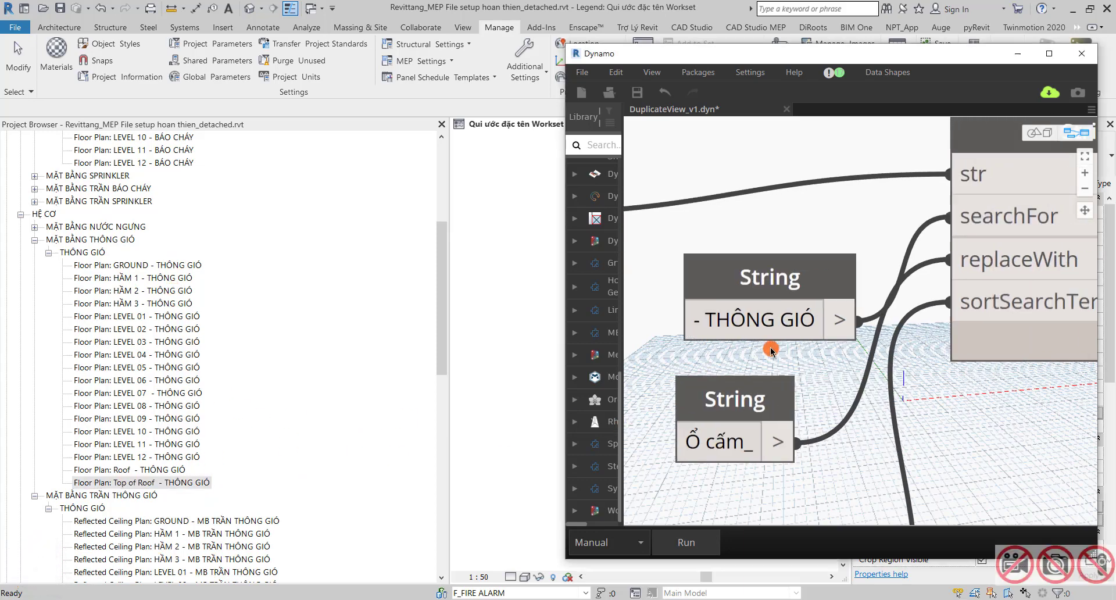
# Clear the lower String node's 'Ổ cấm_' text and type '- Ống Gas' in its place.
pyautogui.moveTo(856, 329); pyautogui.dragTo(741, 346, button='middle')
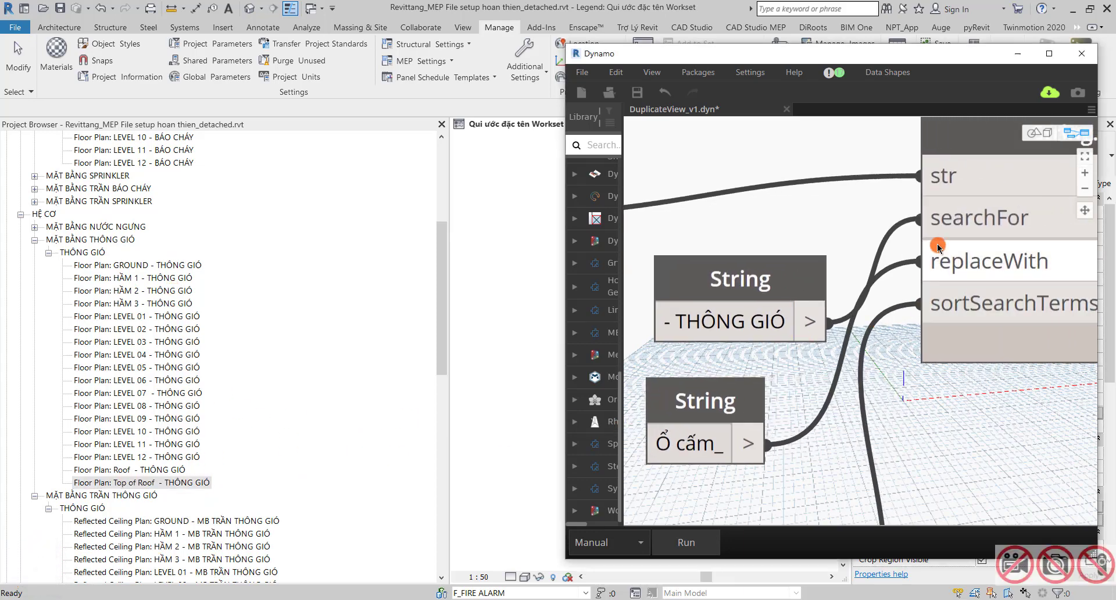
pyautogui.doubleClick(713, 450)
pyautogui.click(713, 443)
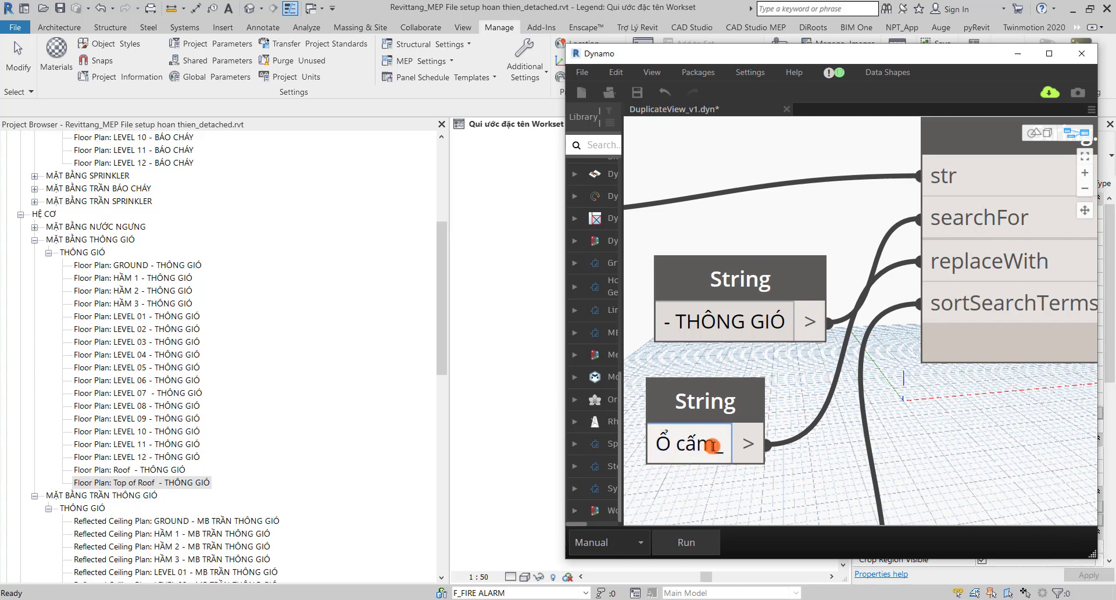
pyautogui.moveTo(713, 446); pyautogui.dragTo(647, 448)
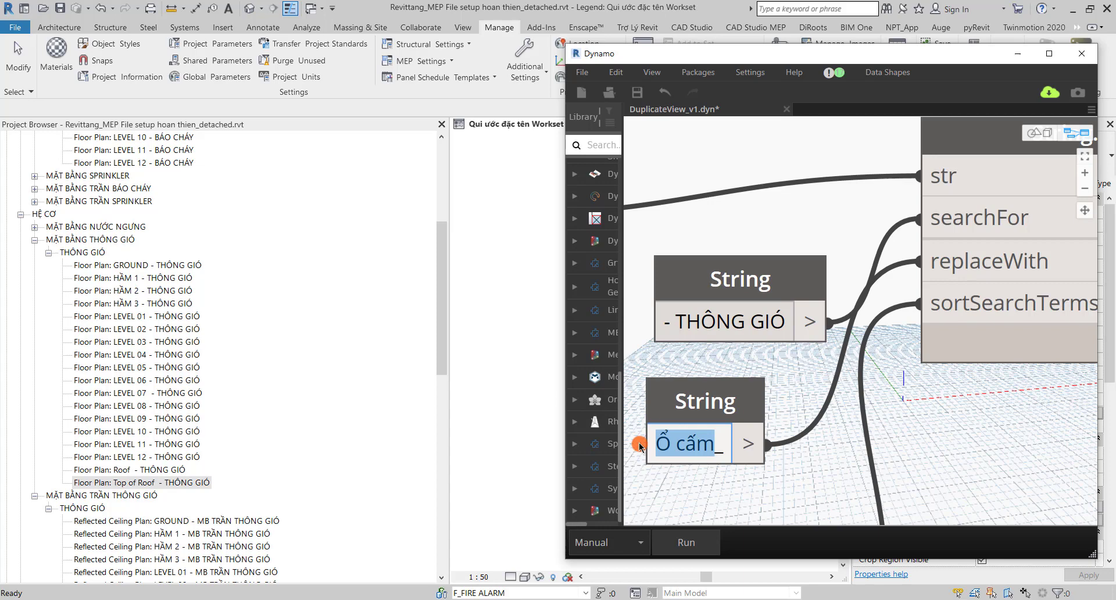
pyautogui.press('BackSpace')
pyautogui.write('- Ống')
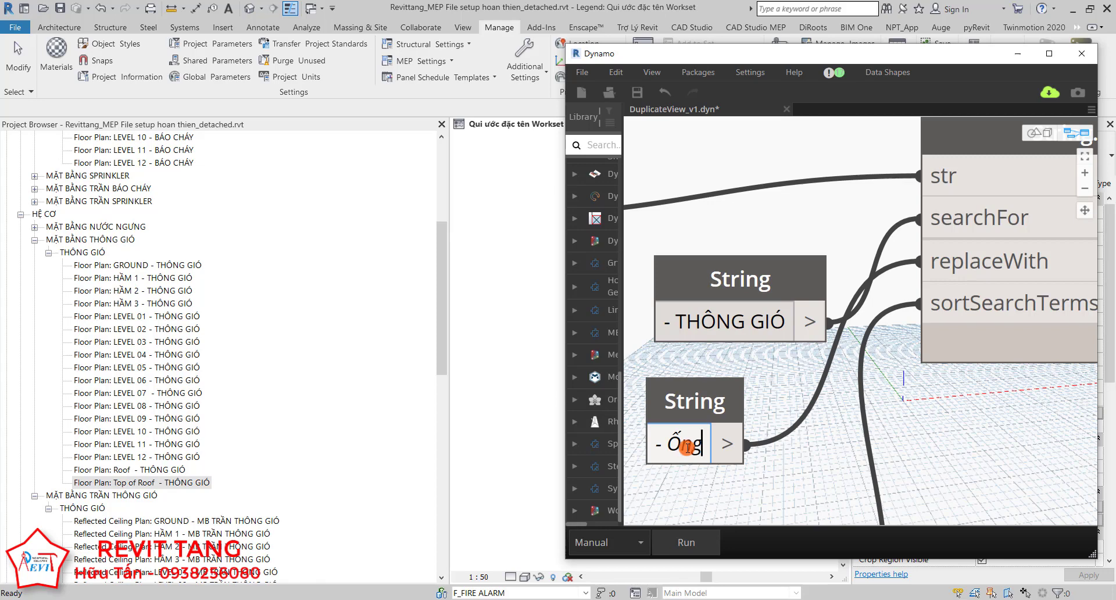
# Finish entering 'Gas' in the String node.
pyautogui.write(' Gas')
pyautogui.click(962, 455)
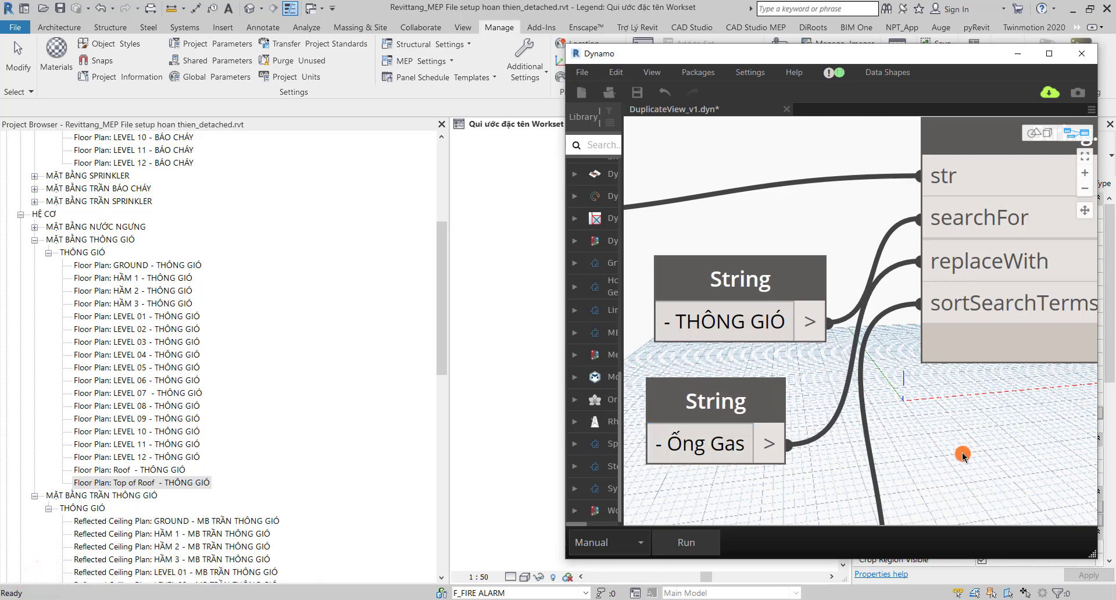
pyautogui.scroll(-3, 962, 455)
pyautogui.scroll(3, 831, 423)
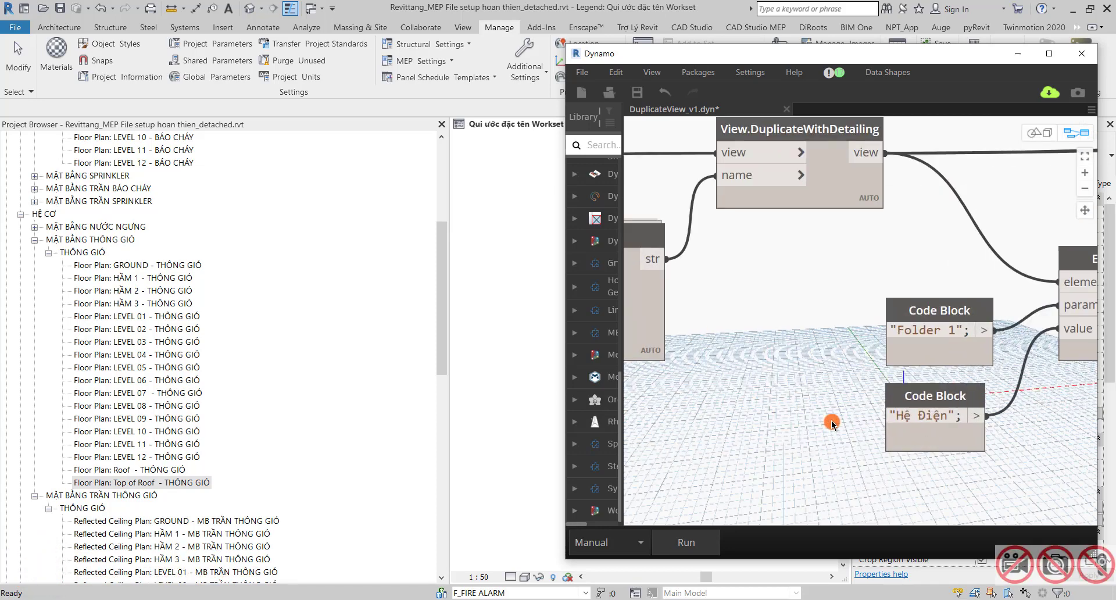
# Change the Folder 1 code block from 'Hệ Điện' to 'Hệ Cơ'.
pyautogui.doubleClick(831, 414)
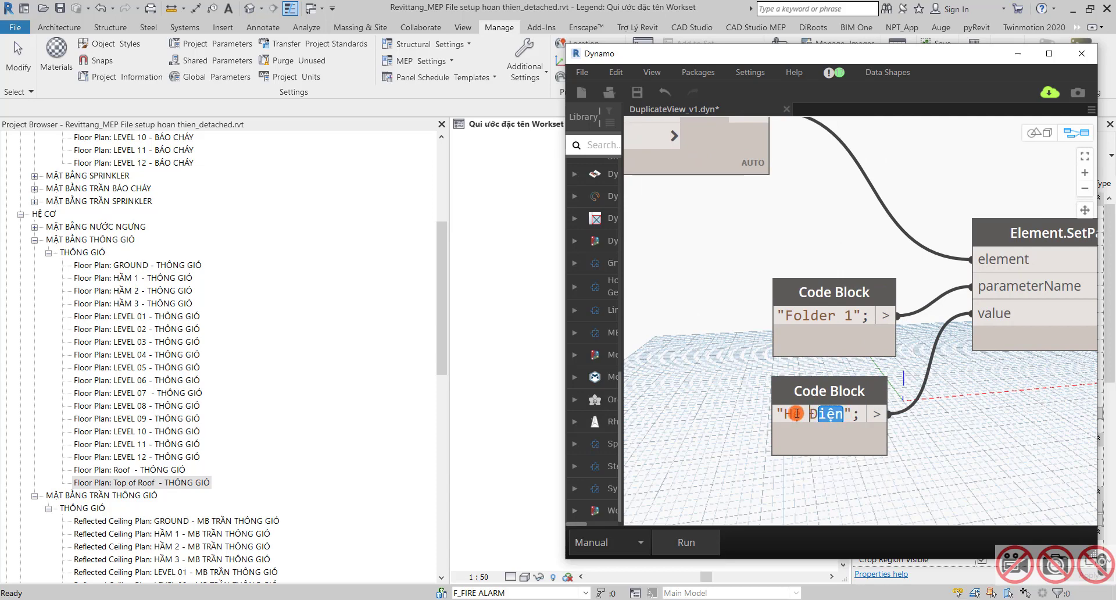
pyautogui.moveTo(797, 413); pyautogui.dragTo(124, 284)
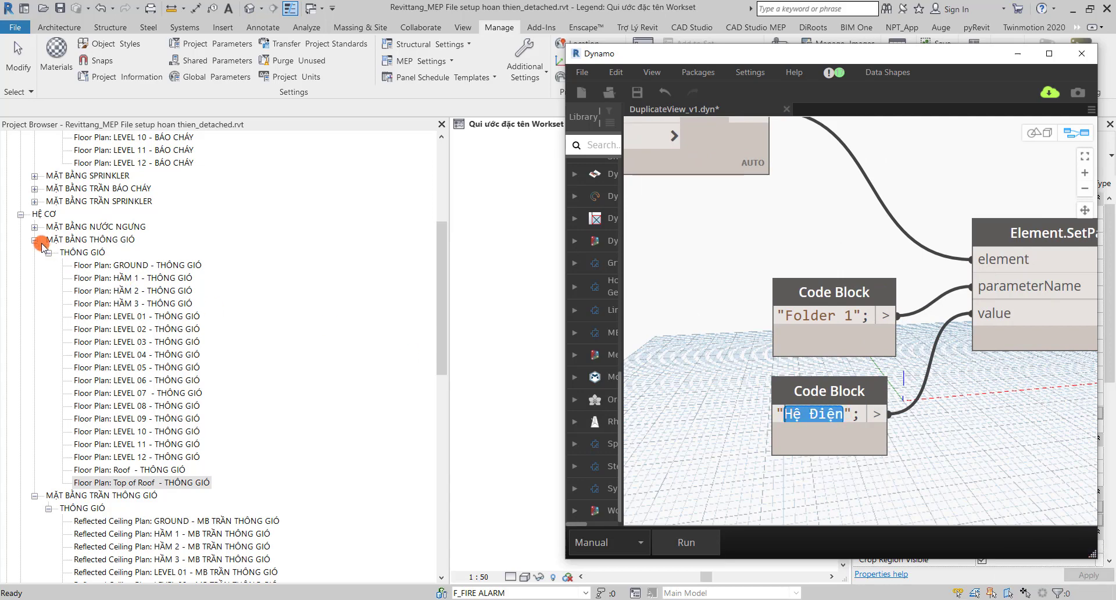
pyautogui.click(811, 414)
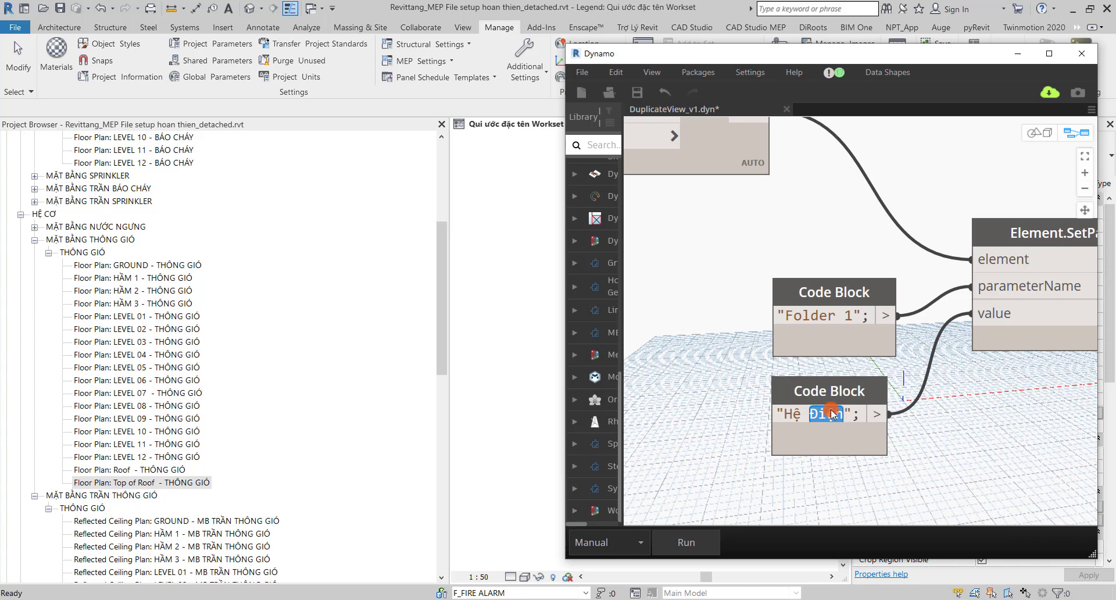
pyautogui.write('Co')
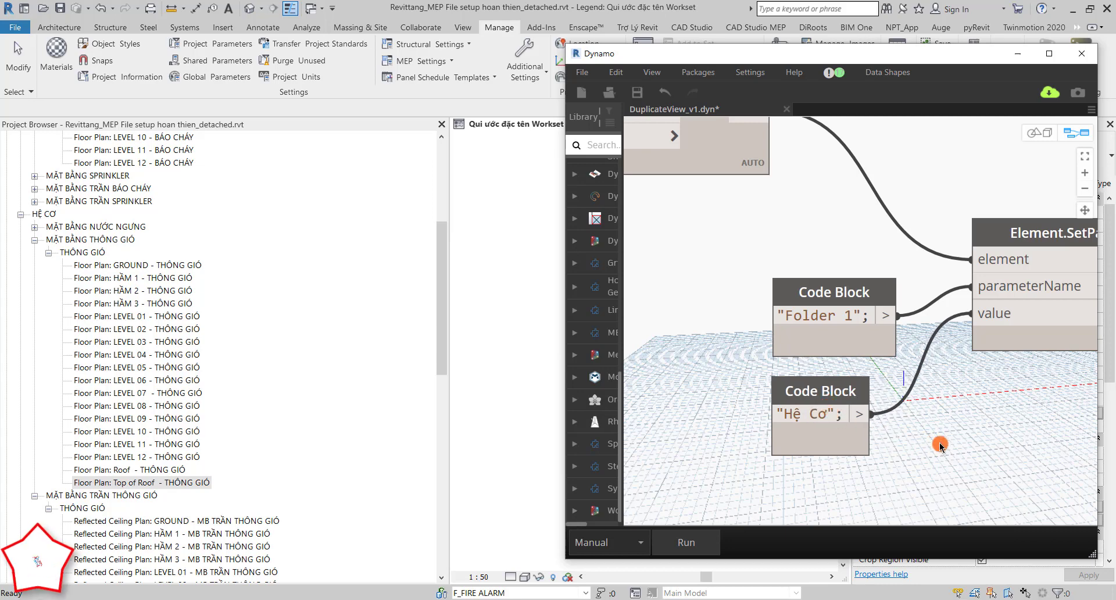
# Change the Folder 2 code block from 'Mặt bằng Ổ cấm' to 'Mặt bằng ống gas'.
pyautogui.moveTo(880, 435); pyautogui.dragTo(839, 351, button='middle')
pyautogui.scroll(3, 842, 325)
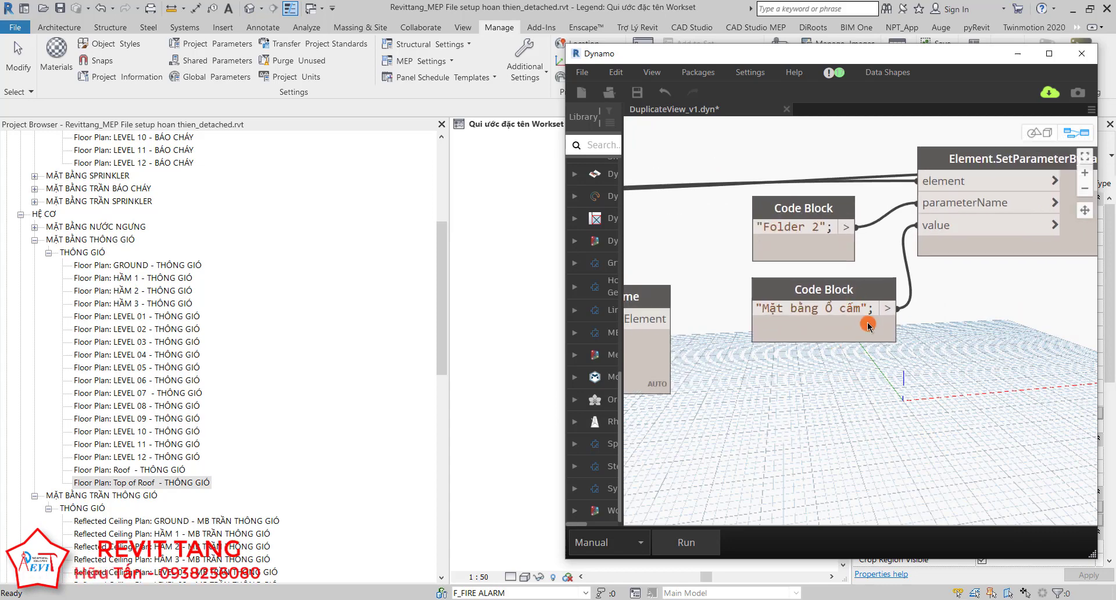
pyautogui.click(840, 307)
pyautogui.moveTo(847, 306); pyautogui.dragTo(809, 306)
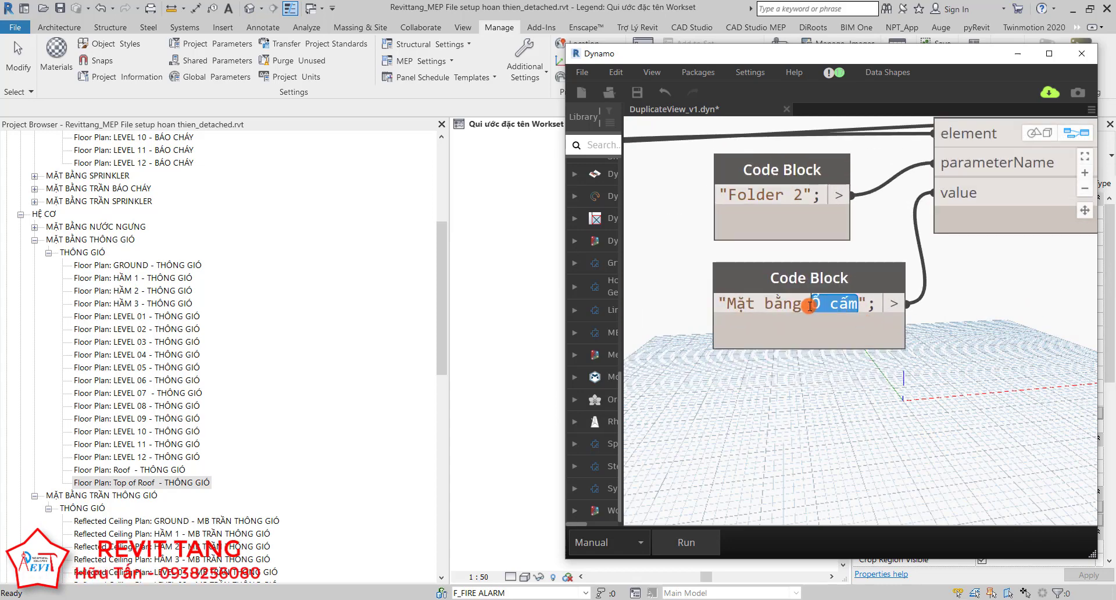
pyautogui.write('Ống gá')
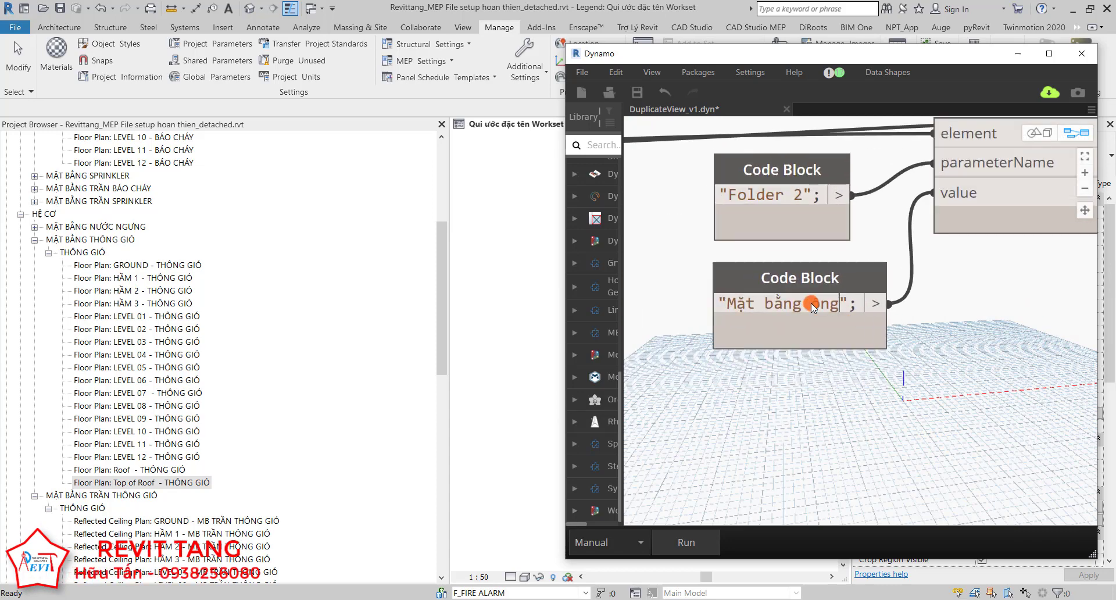
pyautogui.write('s')
pyautogui.scroll(-3, 835, 410)
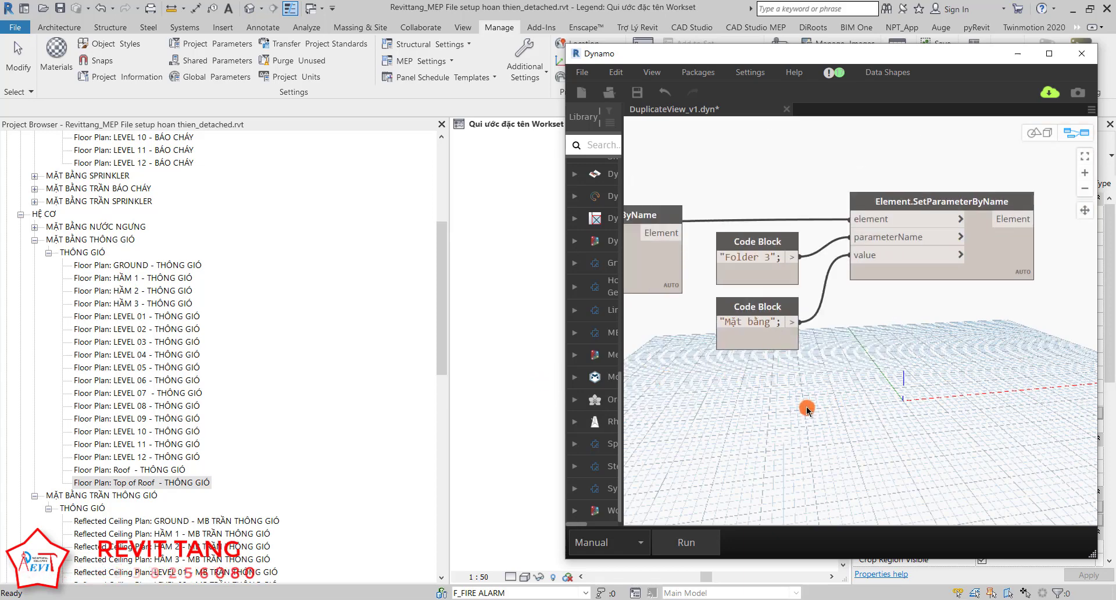
# Set the refresh Boolean node to True.
pyautogui.scroll(-3, 803, 404)
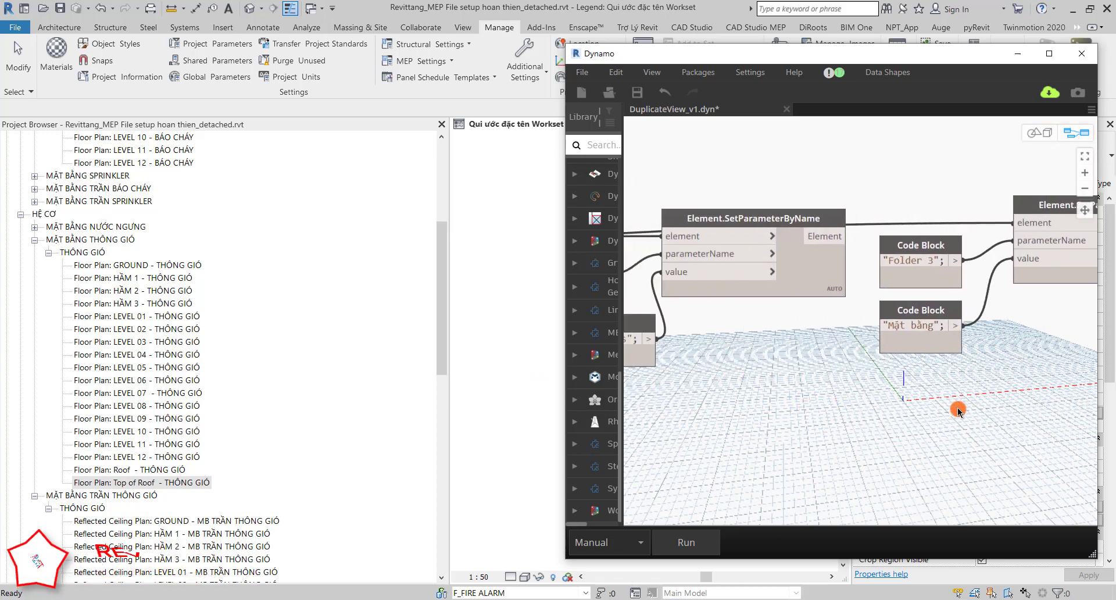
pyautogui.scroll(-2, 889, 422)
pyautogui.scroll(2, 872, 407)
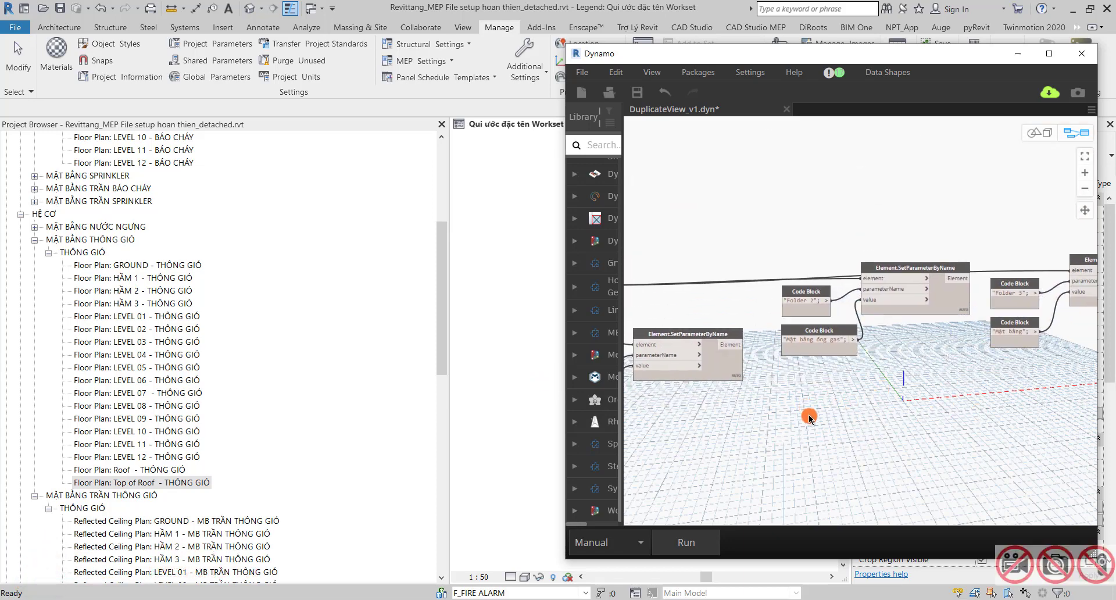
pyautogui.scroll(-2, 882, 404)
pyautogui.scroll(2, 961, 372)
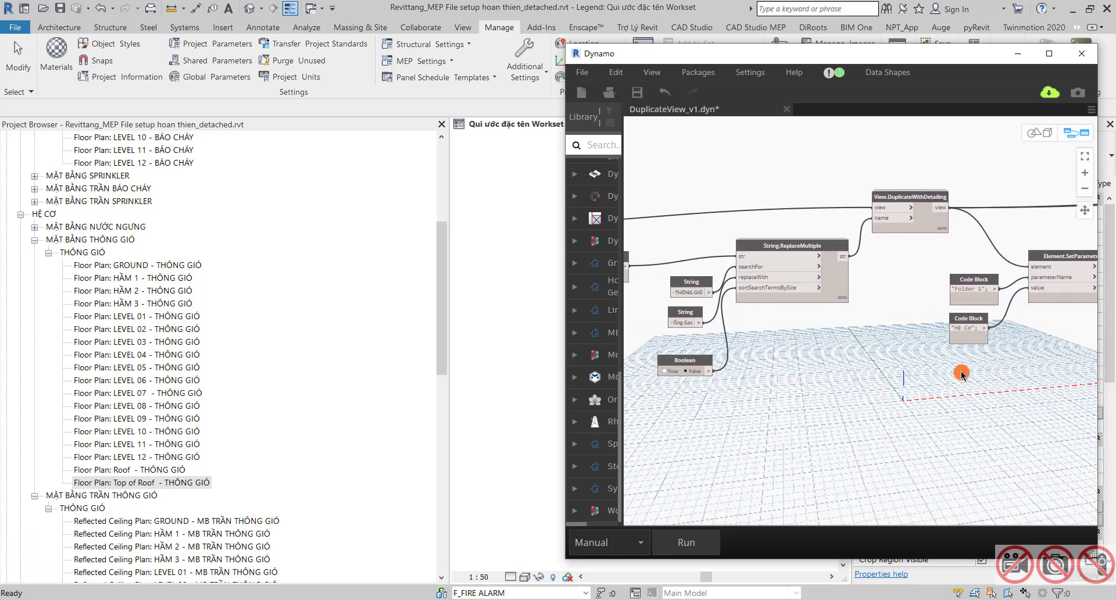
pyautogui.scroll(2, 777, 324)
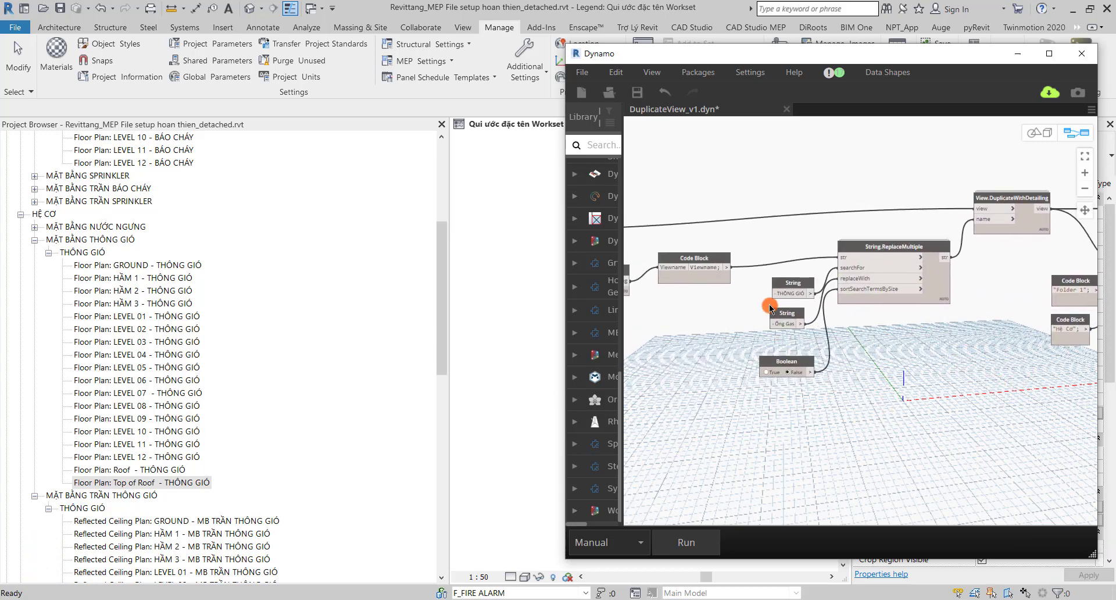
pyautogui.scroll(1, 771, 304)
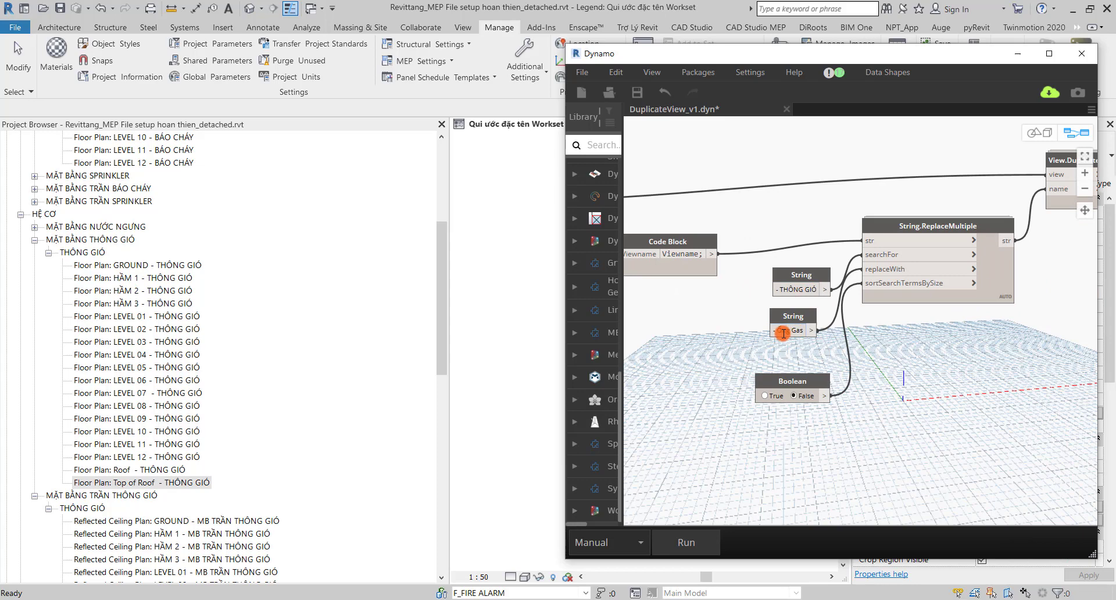
pyautogui.scroll(-2, 718, 355)
pyautogui.scroll(2, 889, 360)
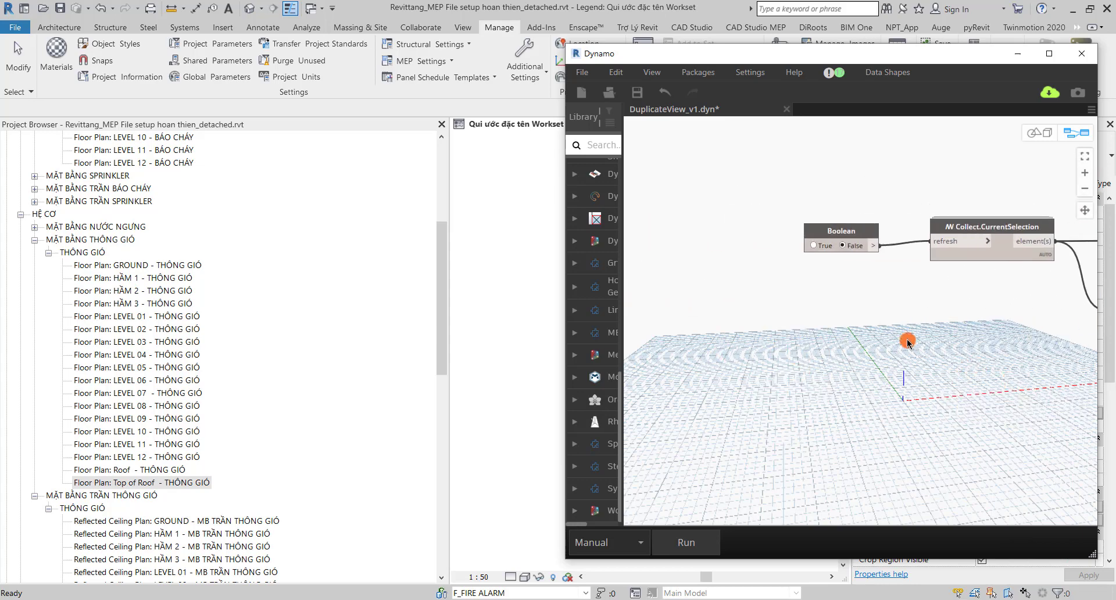
pyautogui.click(813, 246)
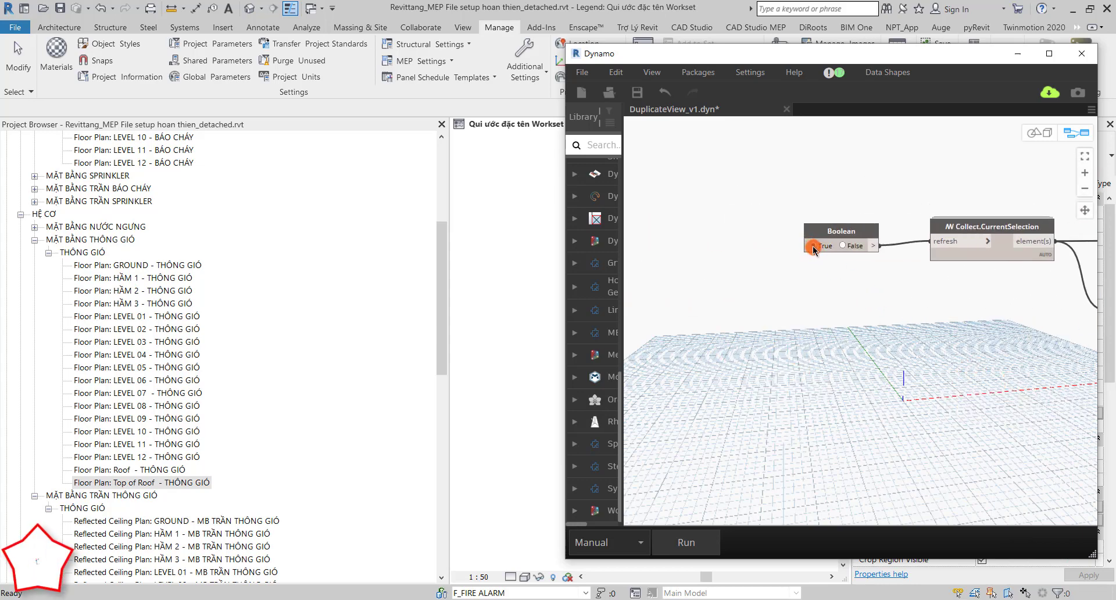
# Run the script on the GROUND through Top of Roof - THÔNG GIÓ floor plans.
pyautogui.click(149, 266)
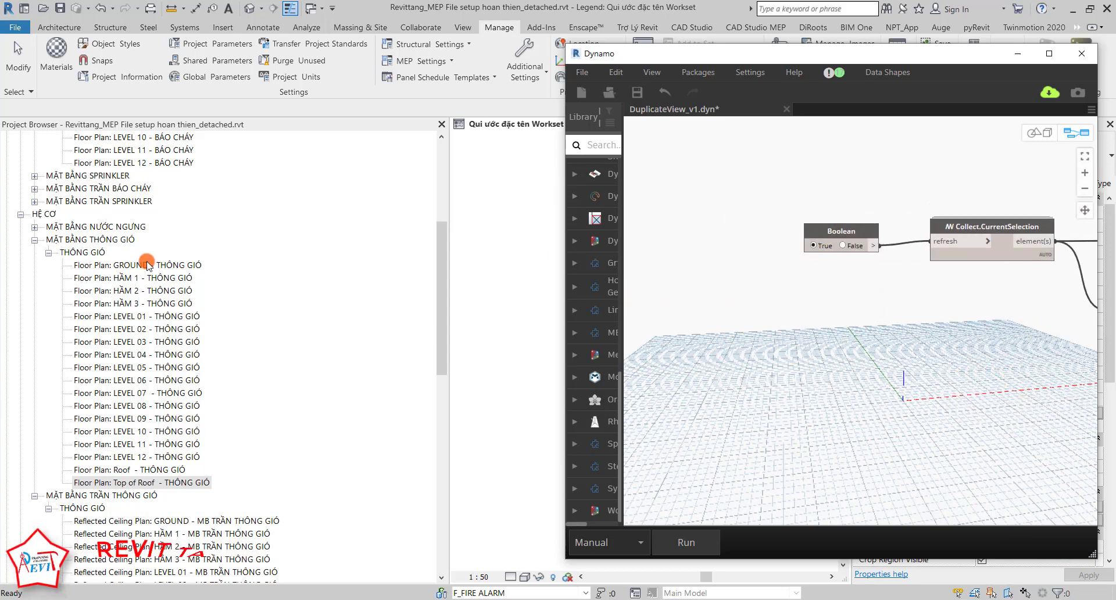
pyautogui.keyDown('shift'); pyautogui.click(138, 483); pyautogui.keyUp('shift')
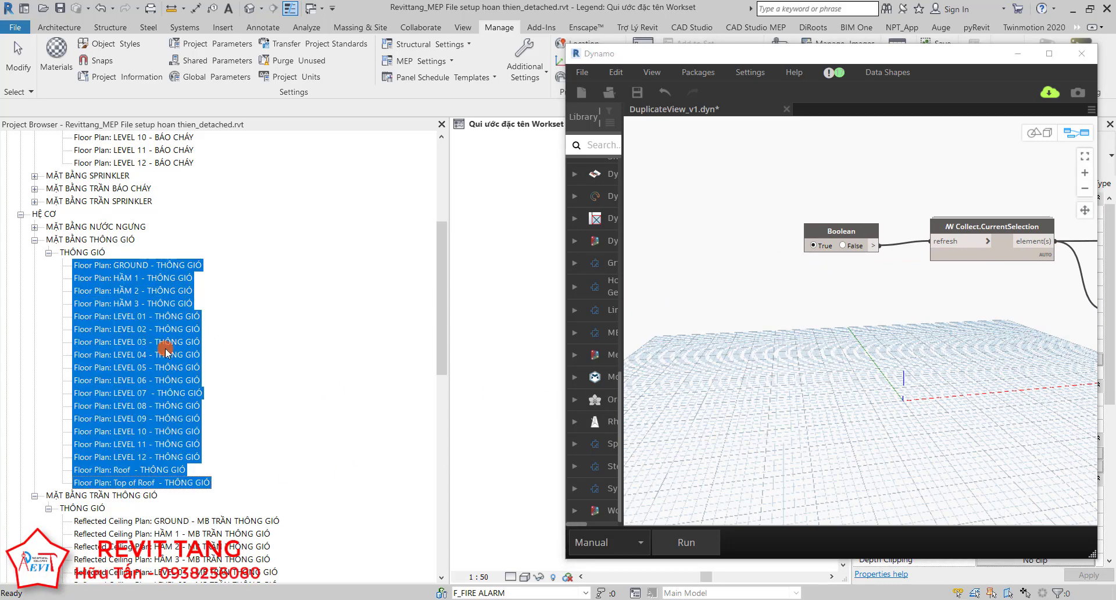
pyautogui.click(713, 545)
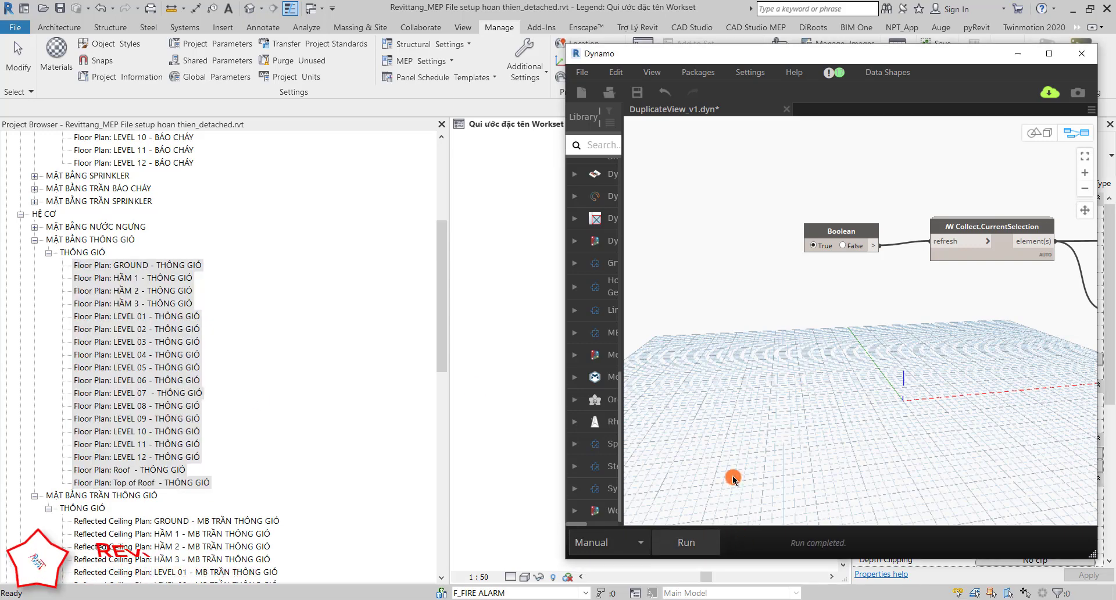
pyautogui.scroll(-2, 861, 433)
# Expand Hệ Cơ > Mặt bằng ống gas to reveal the duplicated Ống Gas floor plans.
pyautogui.scroll(-2, 924, 395)
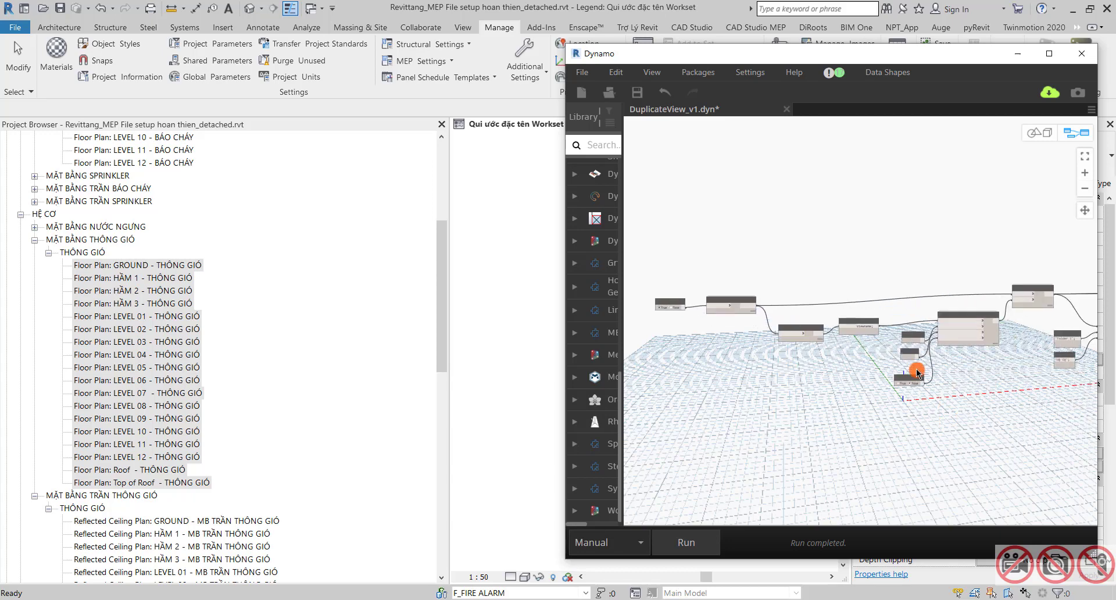
pyautogui.scroll(-2, 866, 369)
pyautogui.scroll(1, 826, 367)
pyautogui.scroll(3, 881, 326)
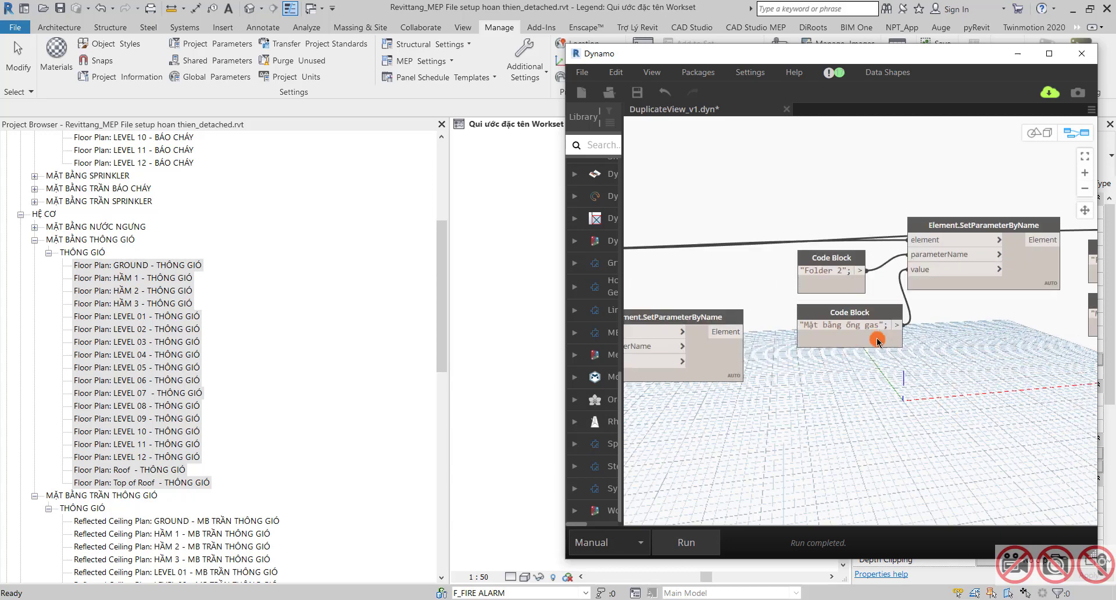
pyautogui.moveTo(983, 252)
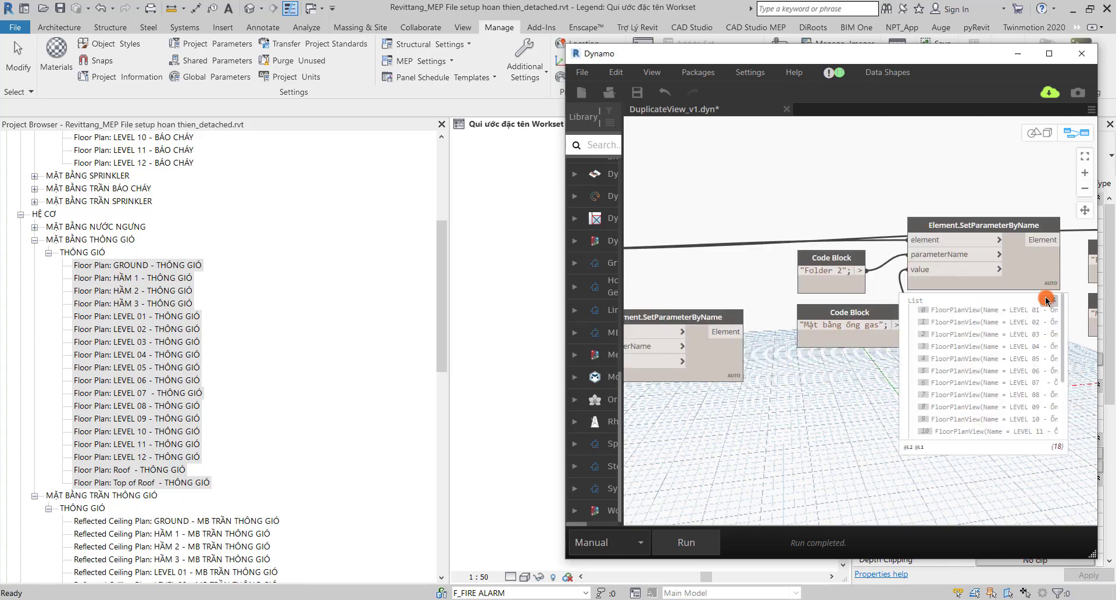
pyautogui.moveTo(446, 316); pyautogui.dragTo(453, 411)
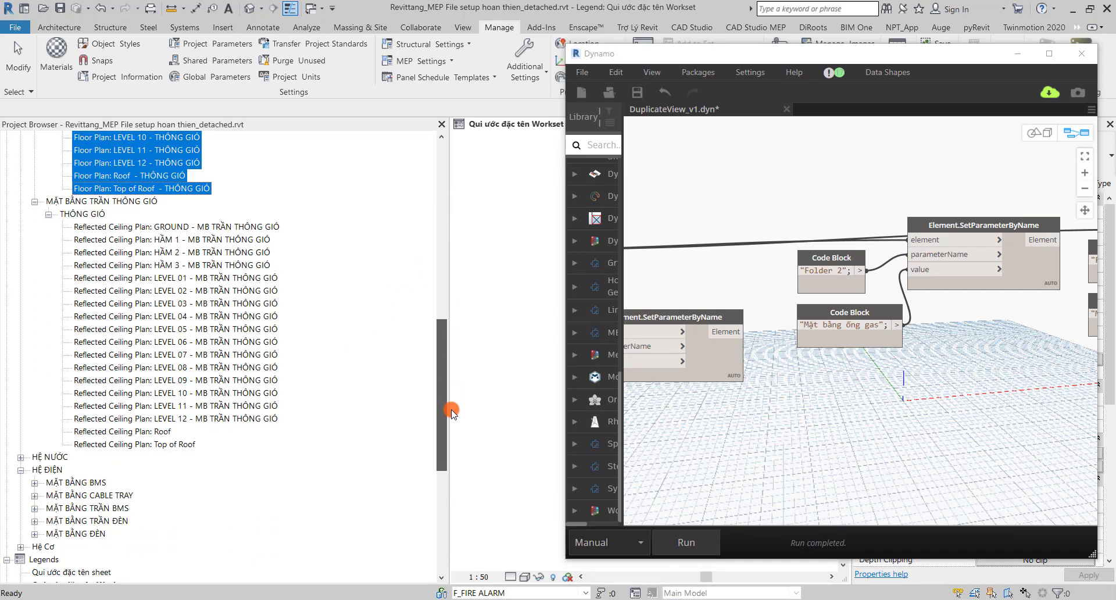
pyautogui.click(21, 546)
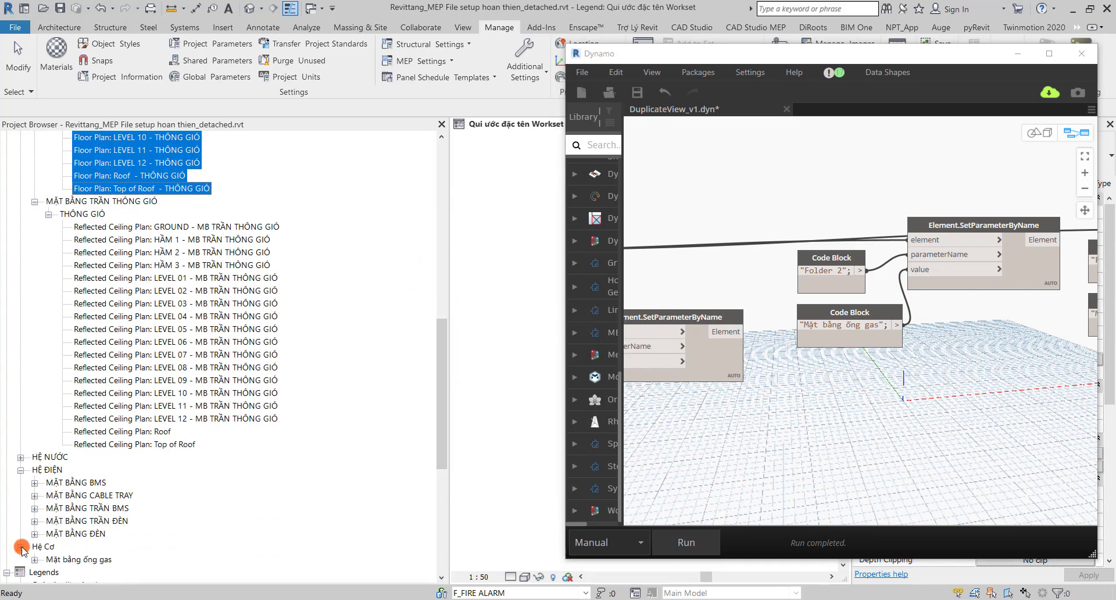
pyautogui.click(35, 561)
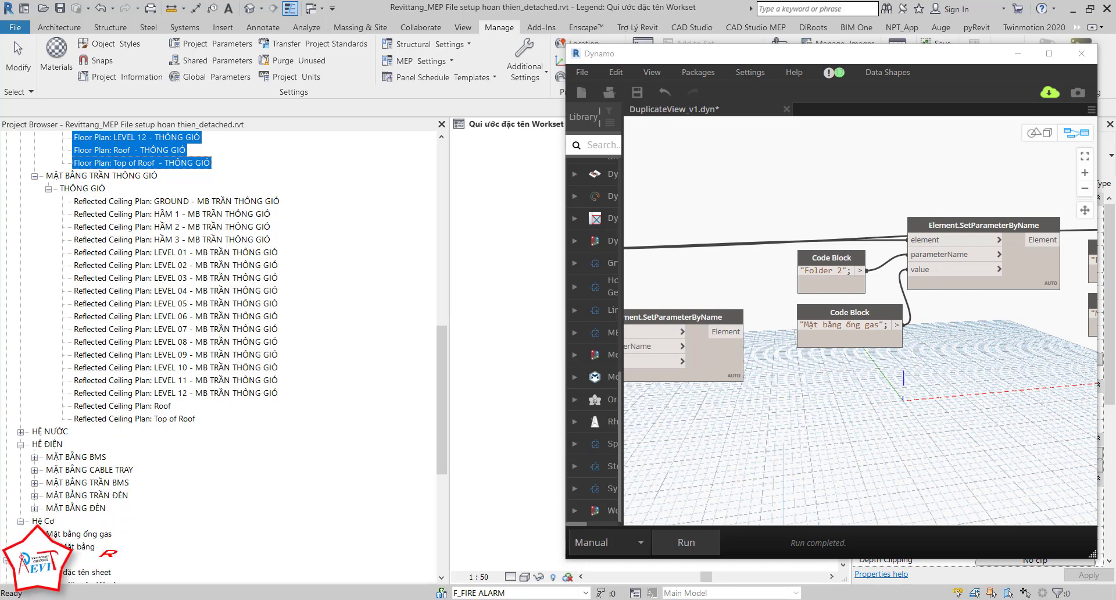
# Compare against the existing HỆ CƠ group and bring the folder-name code blocks into view.
pyautogui.scroll(-6, 305, 454)
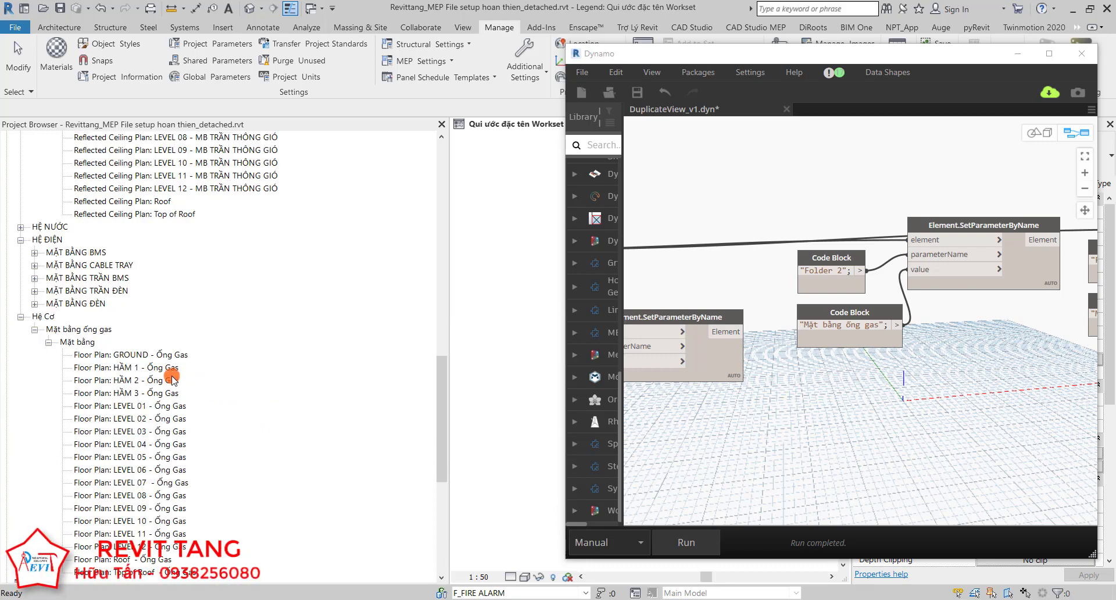
pyautogui.scroll(-1, 148, 423)
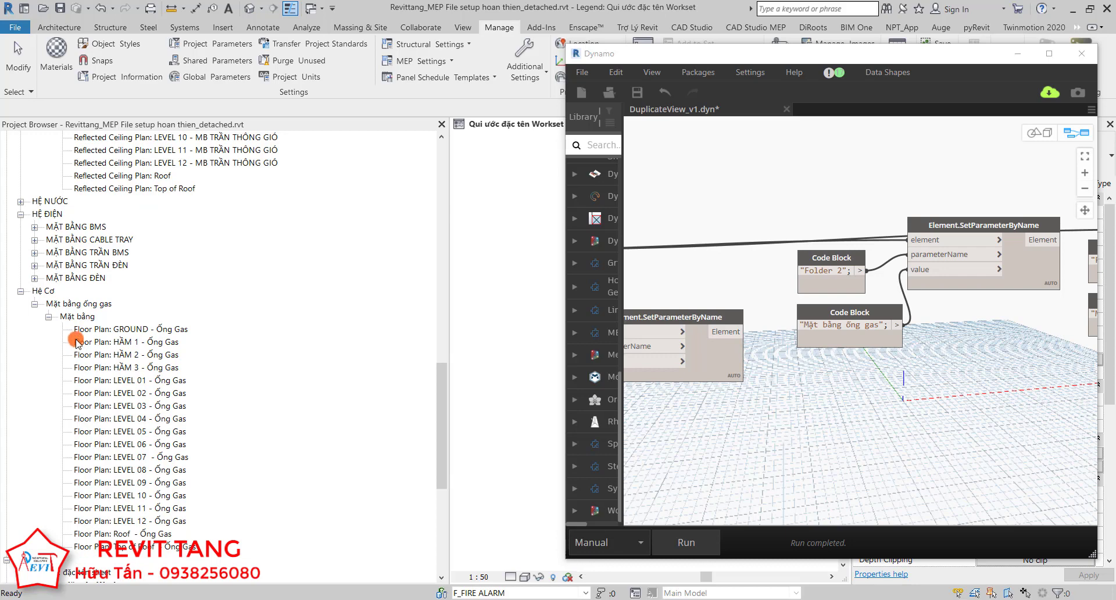
pyautogui.scroll(5, 181, 307)
pyautogui.scroll(5, 182, 307)
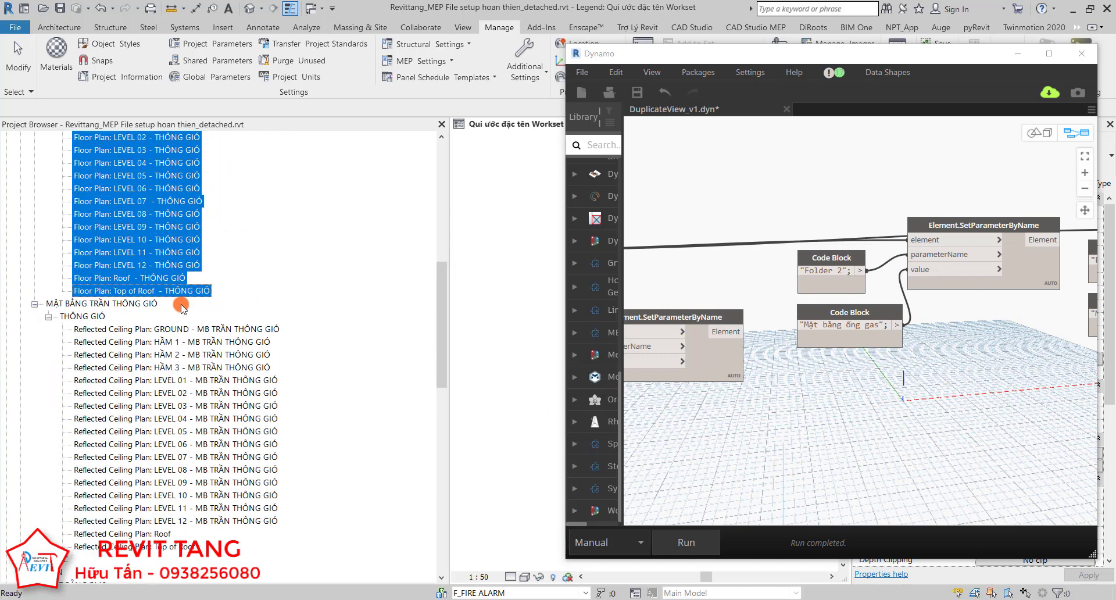
pyautogui.scroll(5, 128, 343)
pyautogui.scroll(1, 126, 342)
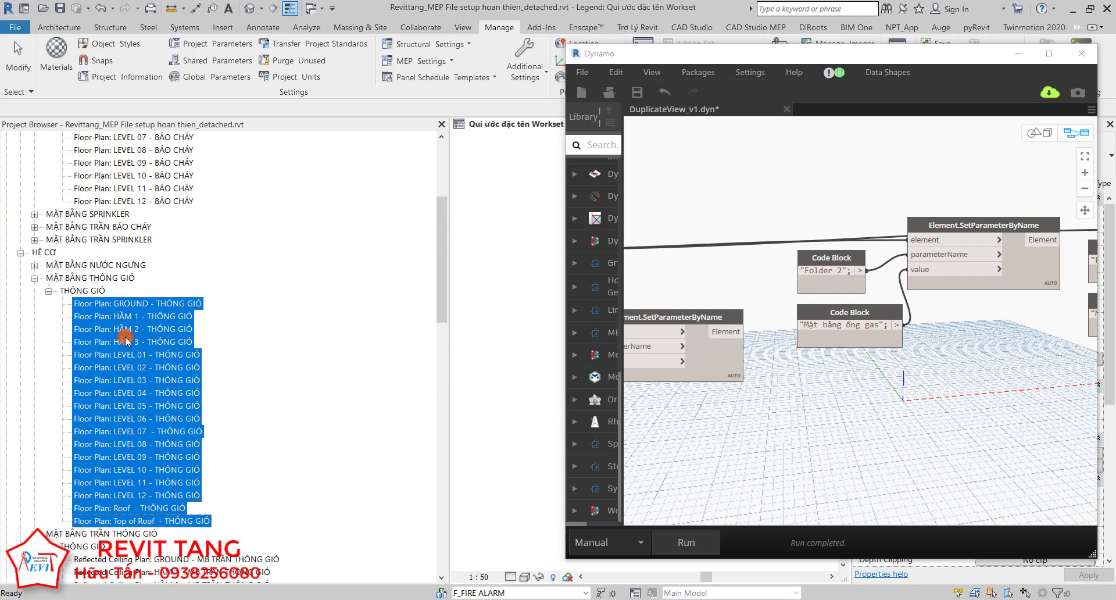
pyautogui.click(40, 252)
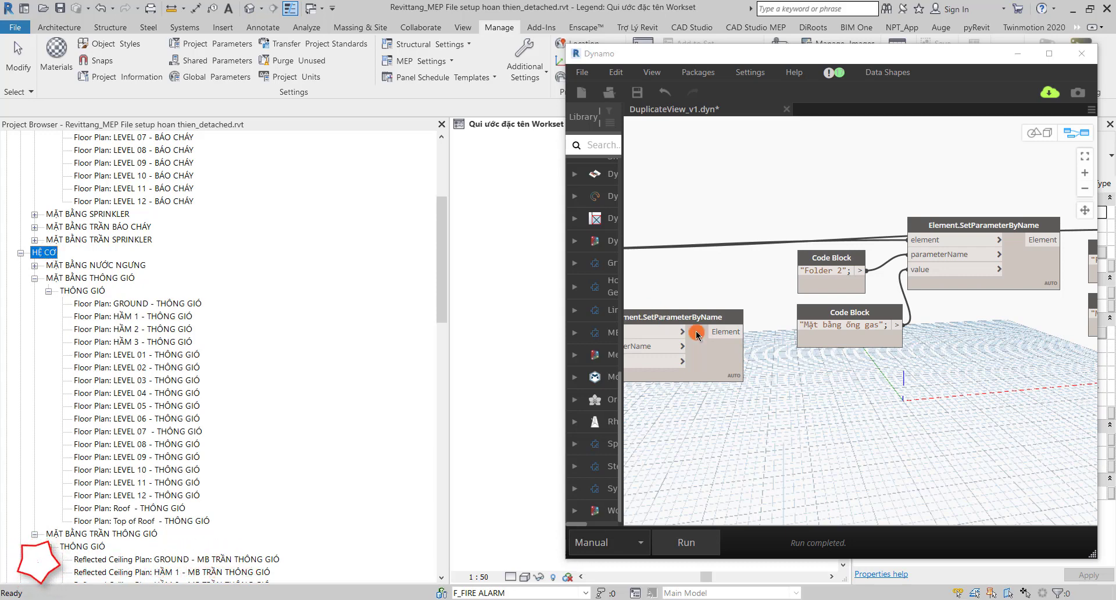
pyautogui.moveTo(696, 336); pyautogui.dragTo(825, 442, button='middle')
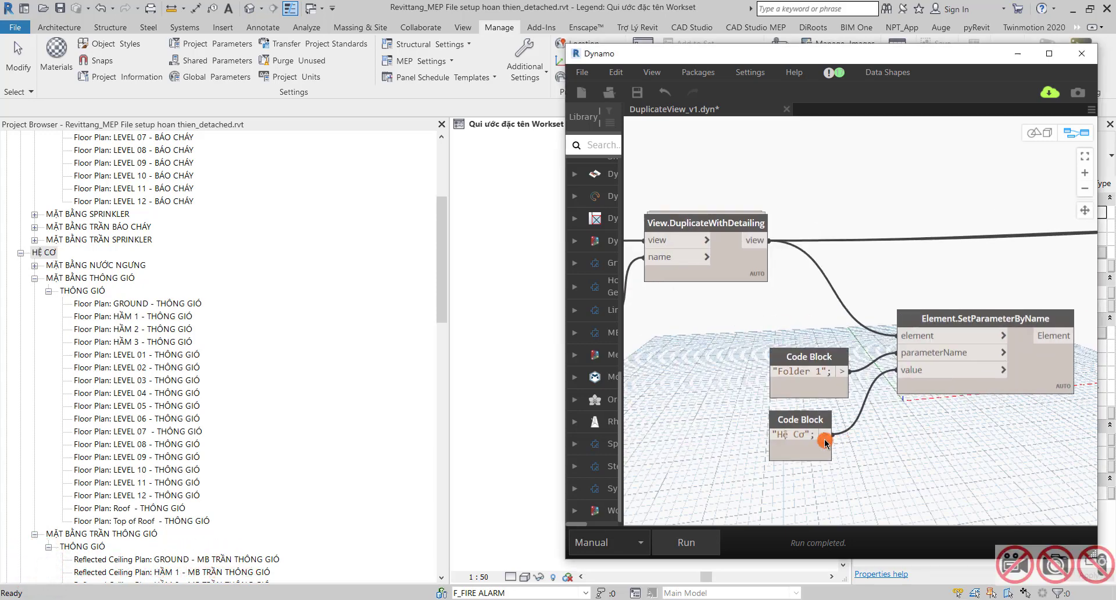
# Rewrite the Folder 1 value as uppercase 'HỆ CƠ' and rerun the script.
pyautogui.scroll(3, 800, 452)
pyautogui.scroll(3, 801, 446)
pyautogui.scroll(2, 791, 427)
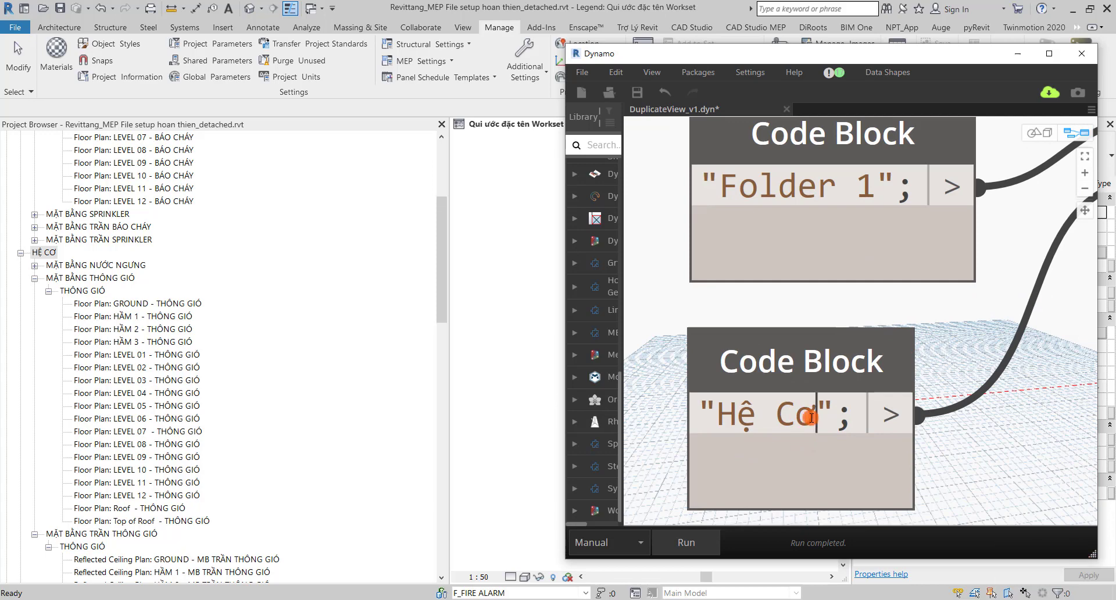
pyautogui.moveTo(811, 417); pyautogui.dragTo(726, 417)
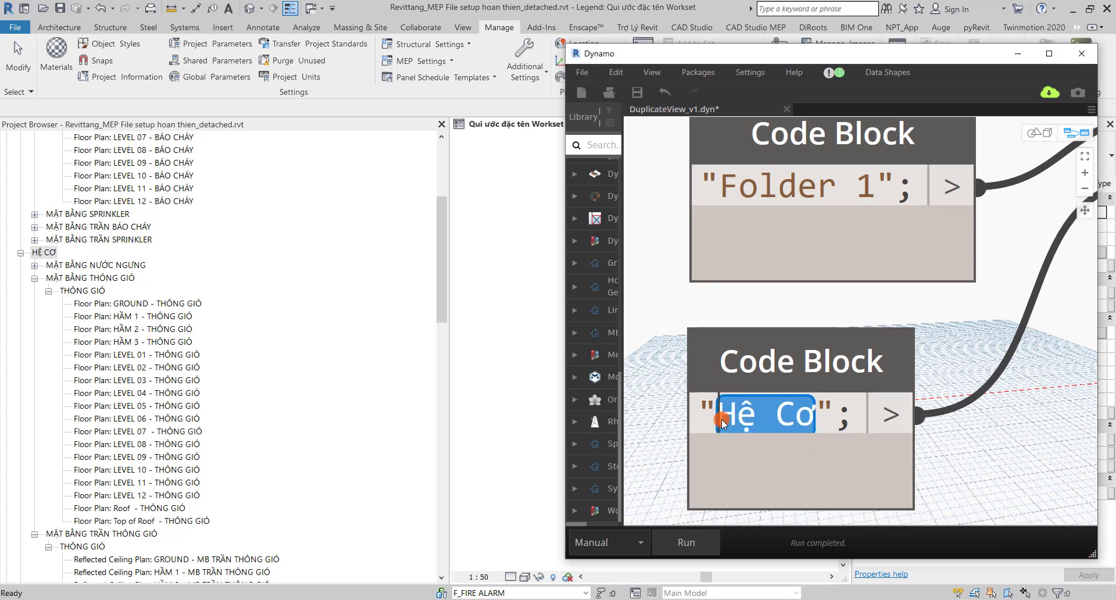
pyautogui.press('BackSpace')
pyautogui.write('HỆ CƠ')
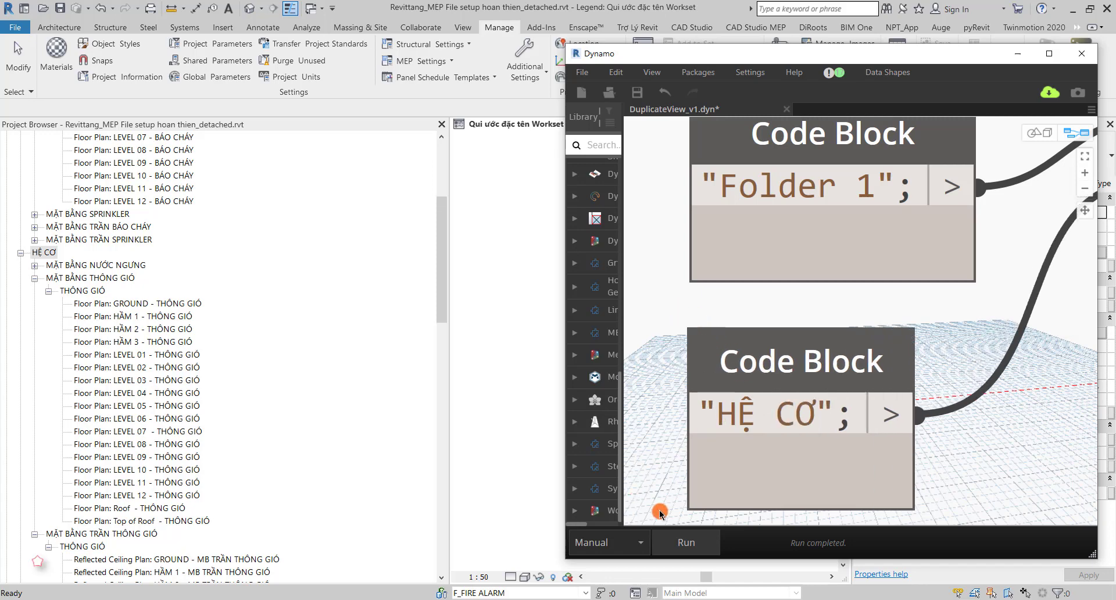
pyautogui.click(668, 540)
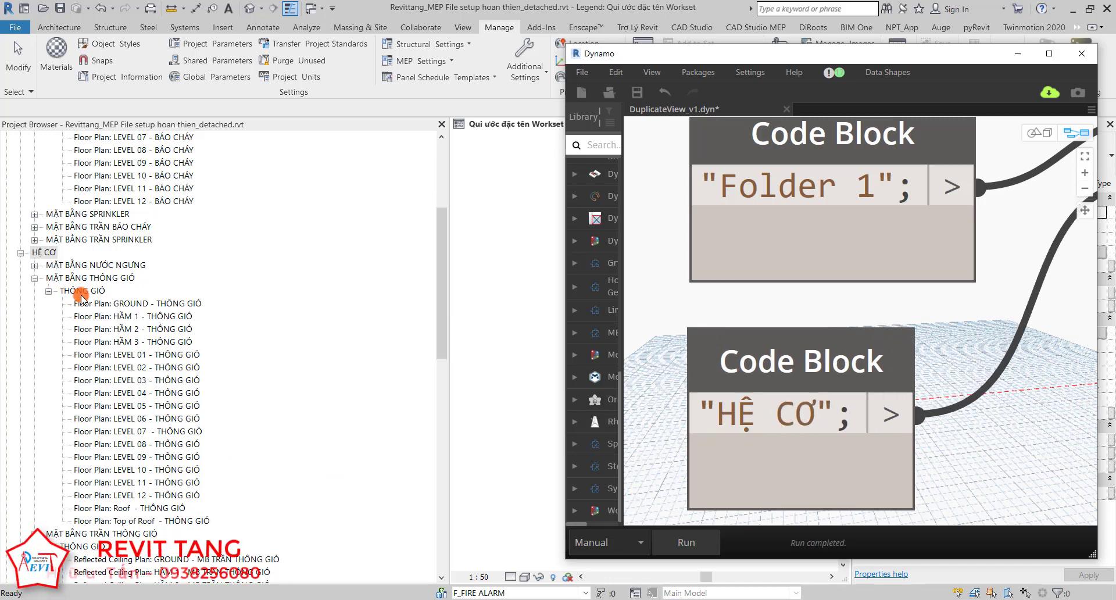
# Collapse the ventilation plan group and check the Ống Gas plans now sit under HỆ CƠ.
pyautogui.click(35, 279)
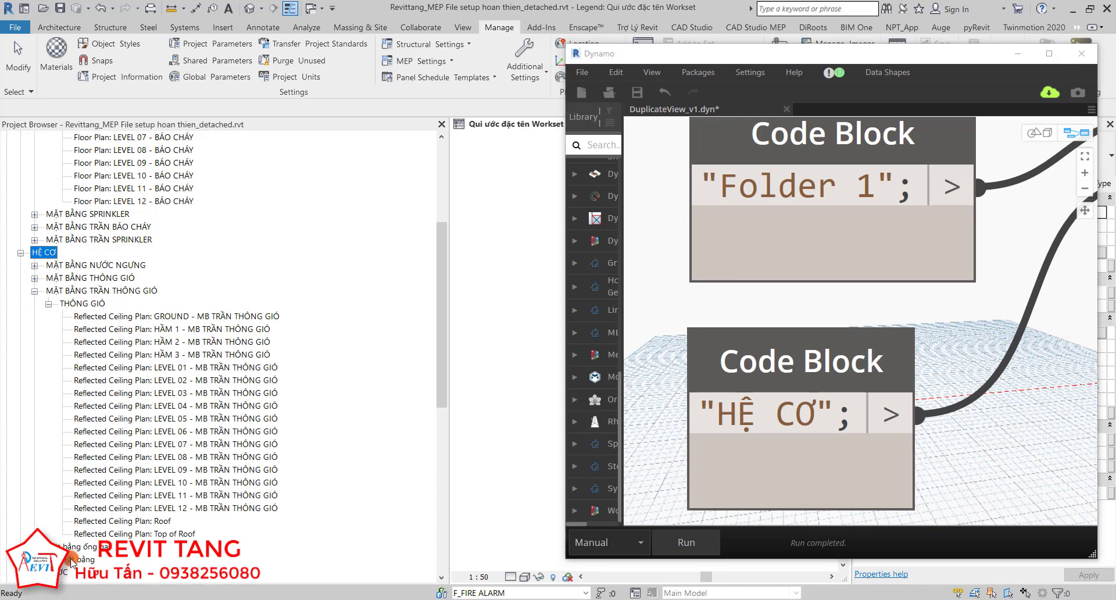
pyautogui.scroll(-7, 102, 523)
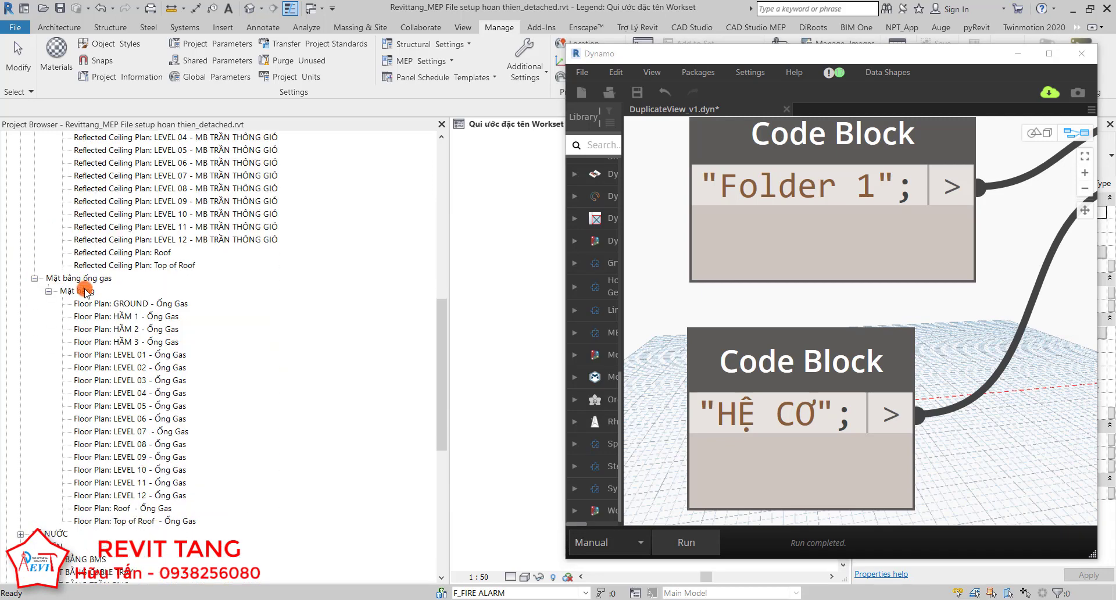
pyautogui.scroll(-2, 85, 292)
pyautogui.scroll(-3, 88, 349)
pyautogui.scroll(3, 90, 430)
pyautogui.scroll(2, 94, 329)
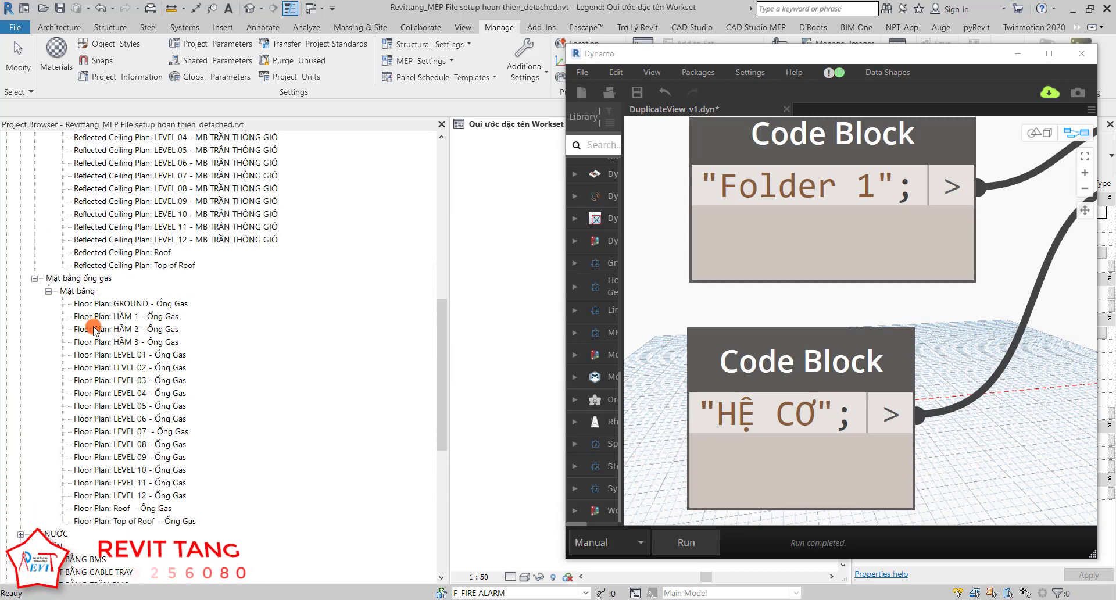
pyautogui.scroll(4, 90, 308)
pyautogui.scroll(2, 87, 294)
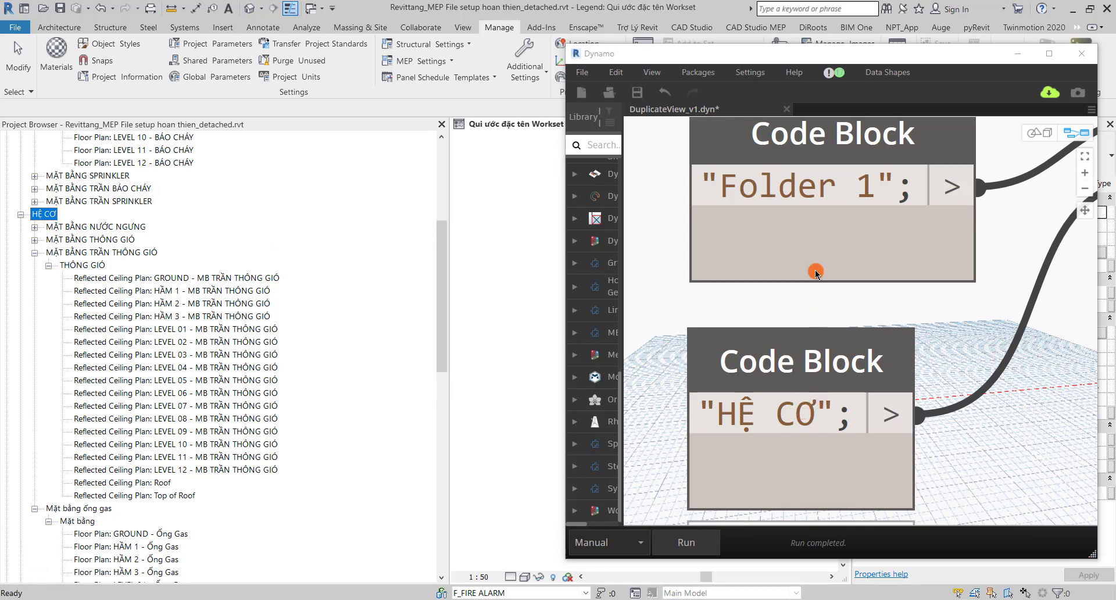
pyautogui.click(802, 183)
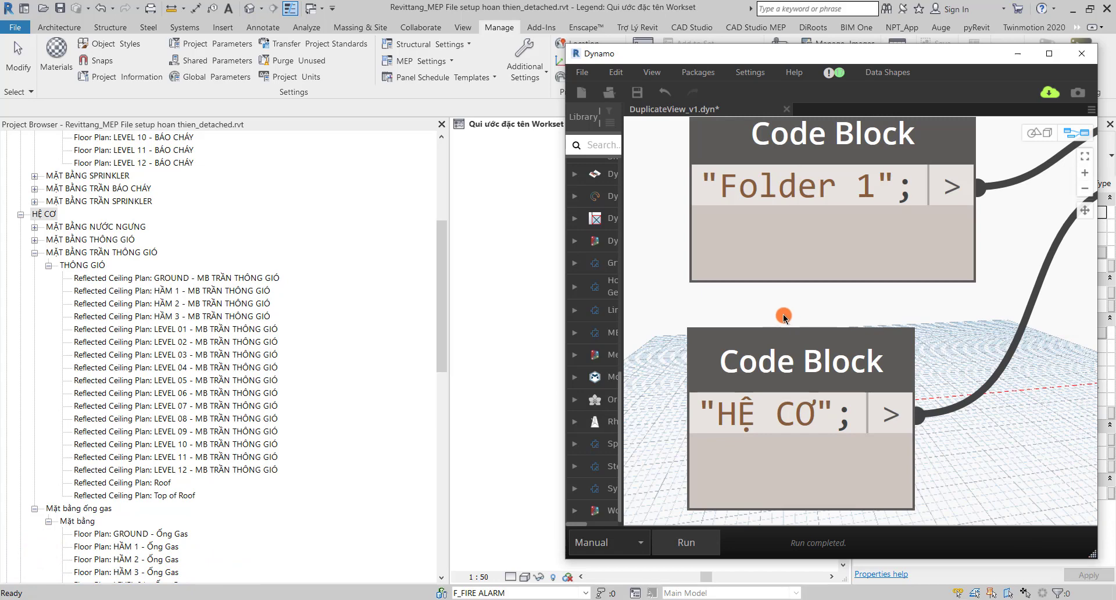
pyautogui.scroll(-2, 791, 316)
pyautogui.scroll(-3, 855, 294)
pyautogui.scroll(-3, 837, 357)
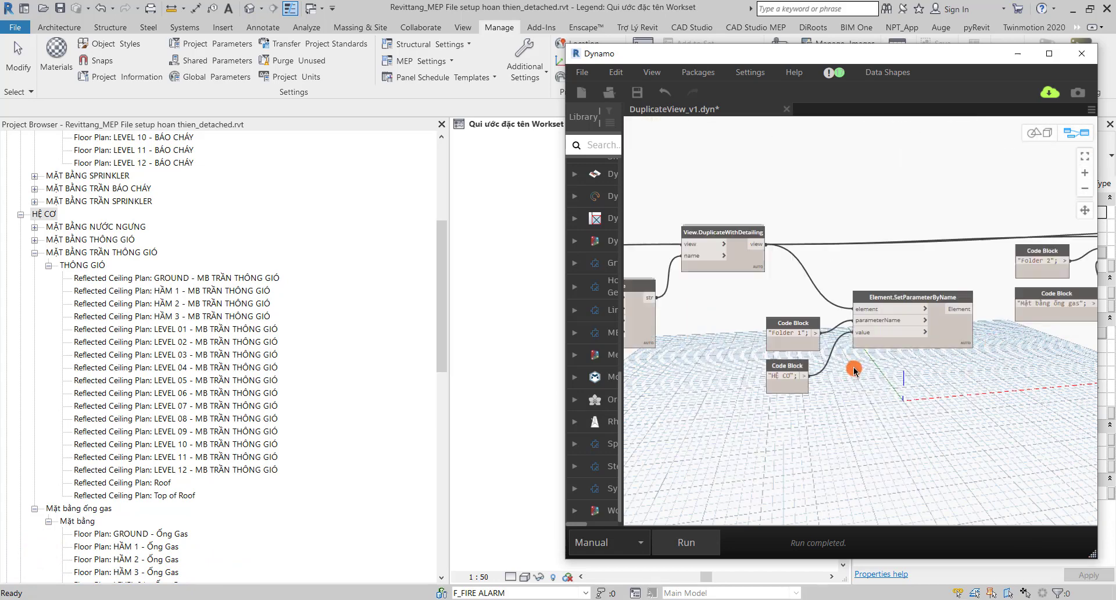
pyautogui.scroll(-1, 852, 369)
pyautogui.scroll(1, 756, 360)
pyautogui.scroll(2, 842, 343)
pyautogui.scroll(2, 922, 317)
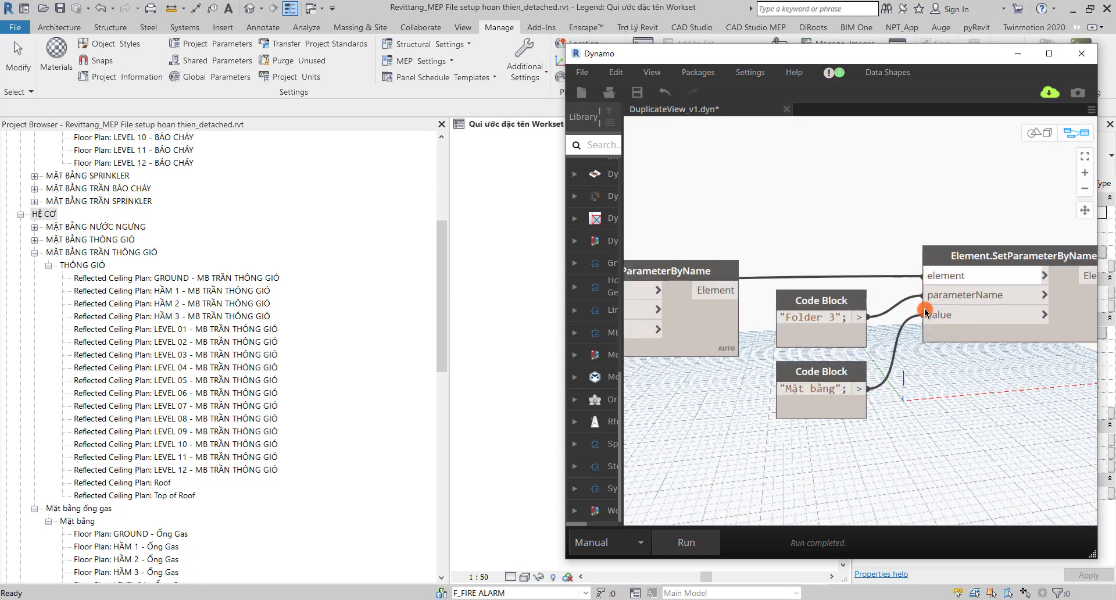
pyautogui.scroll(-2, 960, 389)
pyautogui.scroll(-1, 954, 395)
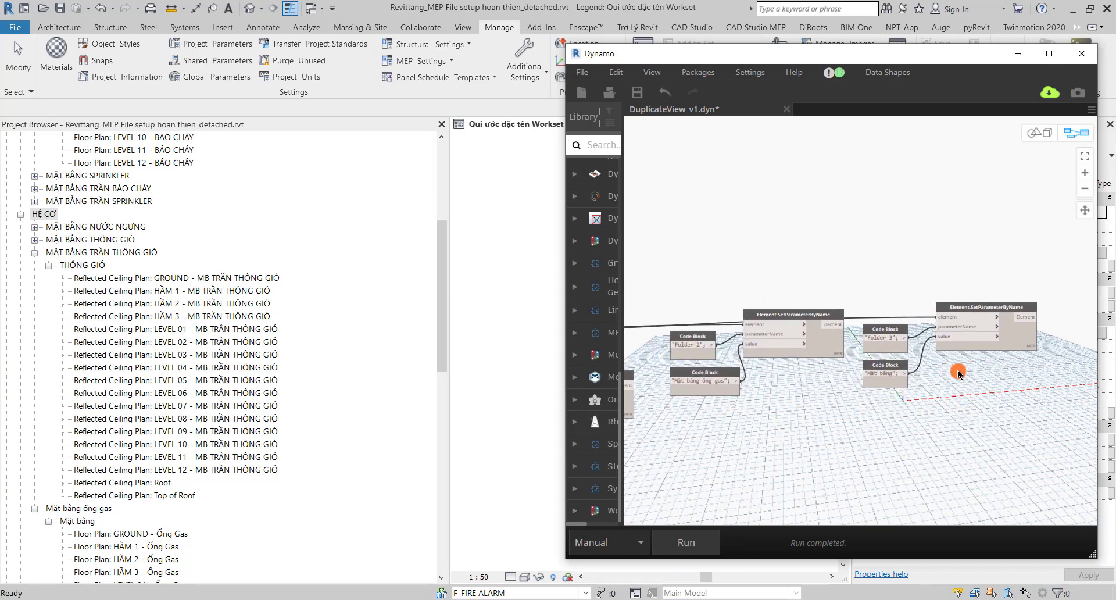
pyautogui.scroll(-1, 950, 400)
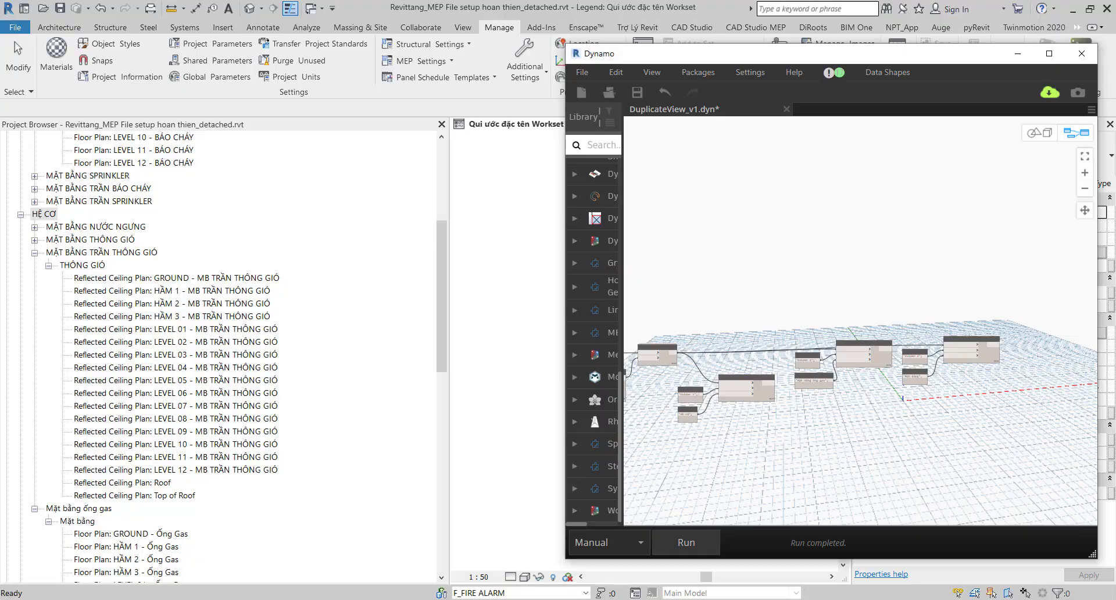